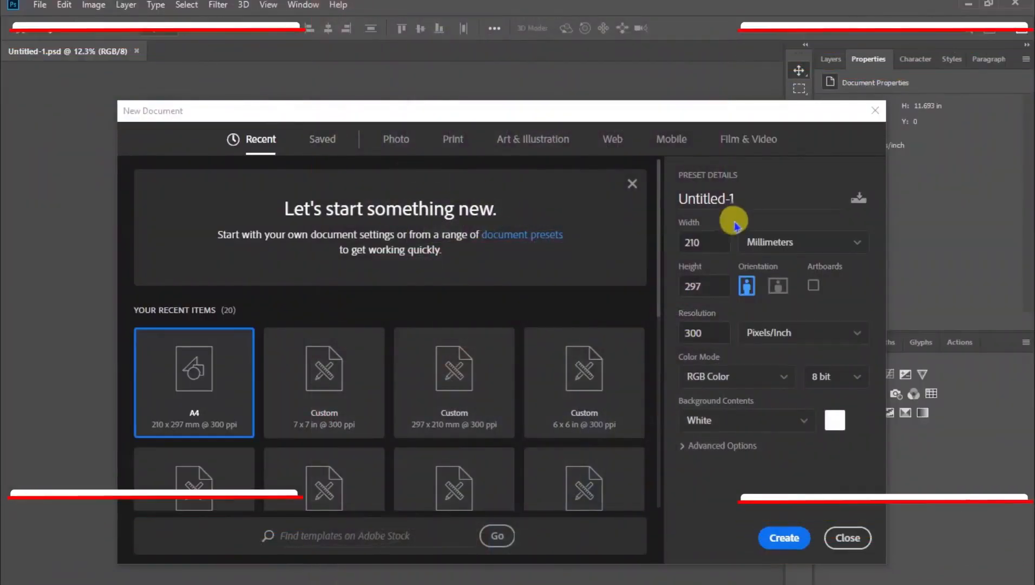
Create a new document named "Dec 31st banner" from the A4 print preset, 210 x 297 mm at 300 ppi
{"action": "left_click", "coordinate": [725, 198]}
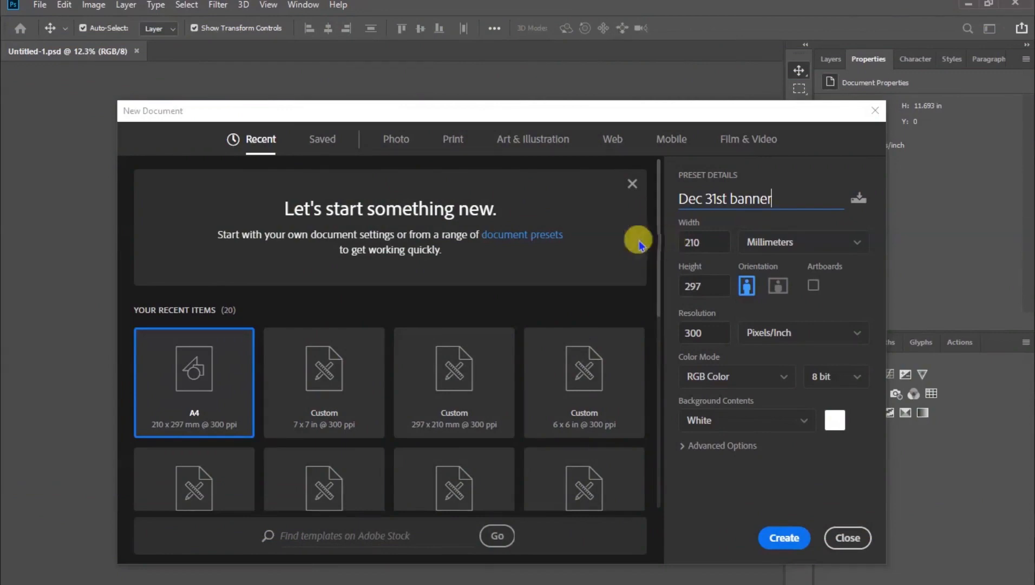
{"action": "left_click", "coordinate": [453, 142]}
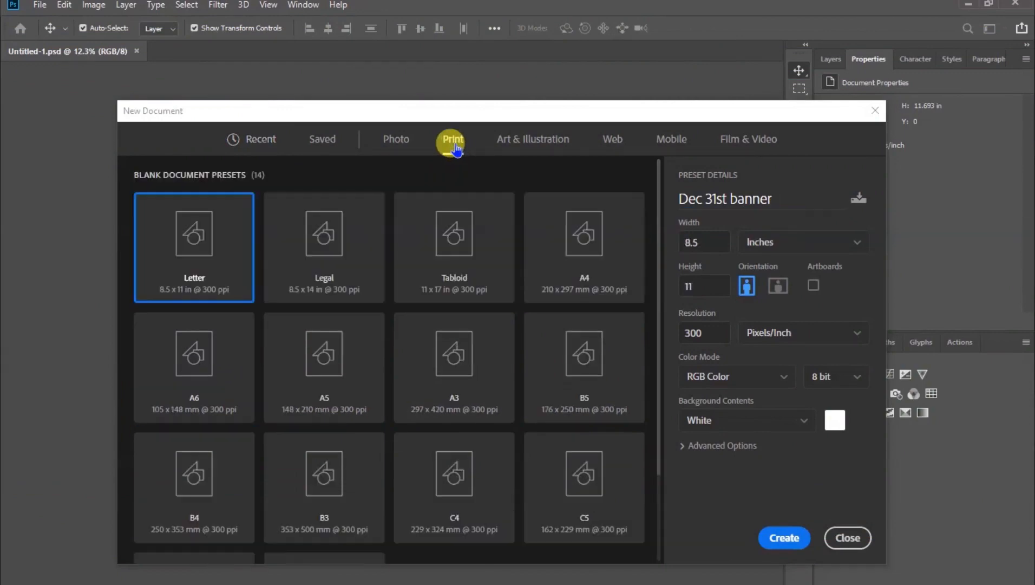
{"action": "left_click", "coordinate": [581, 241]}
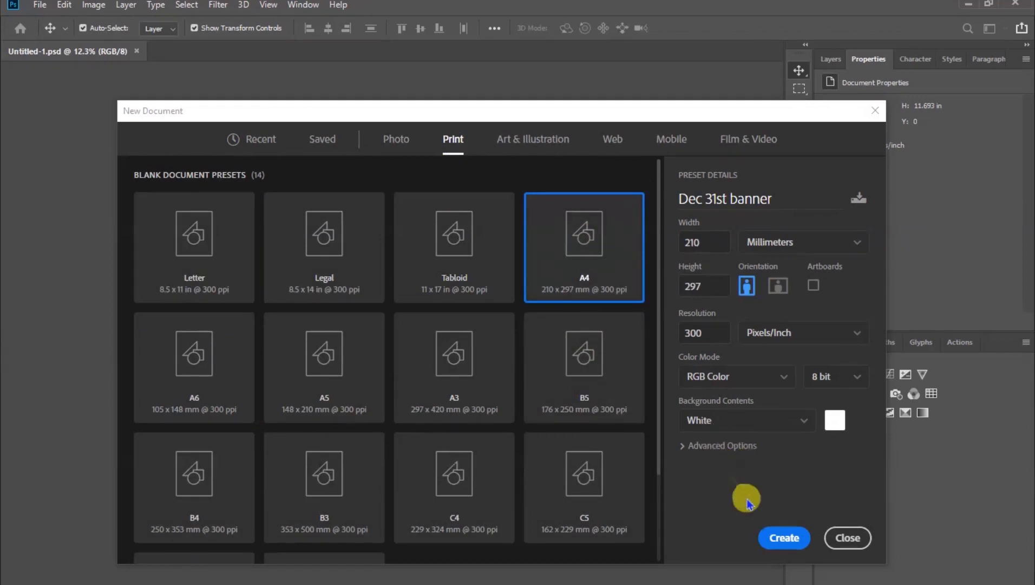
{"action": "left_click", "coordinate": [789, 541]}
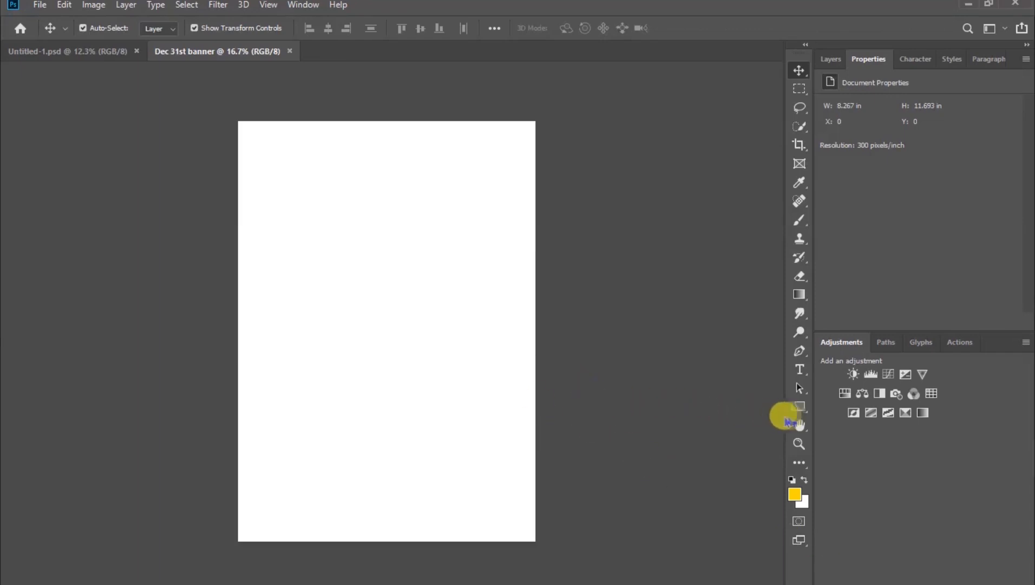
Draw a black rectangle of about 2534 x 3574 px that covers the whole page
{"action": "left_click", "coordinate": [801, 411]}
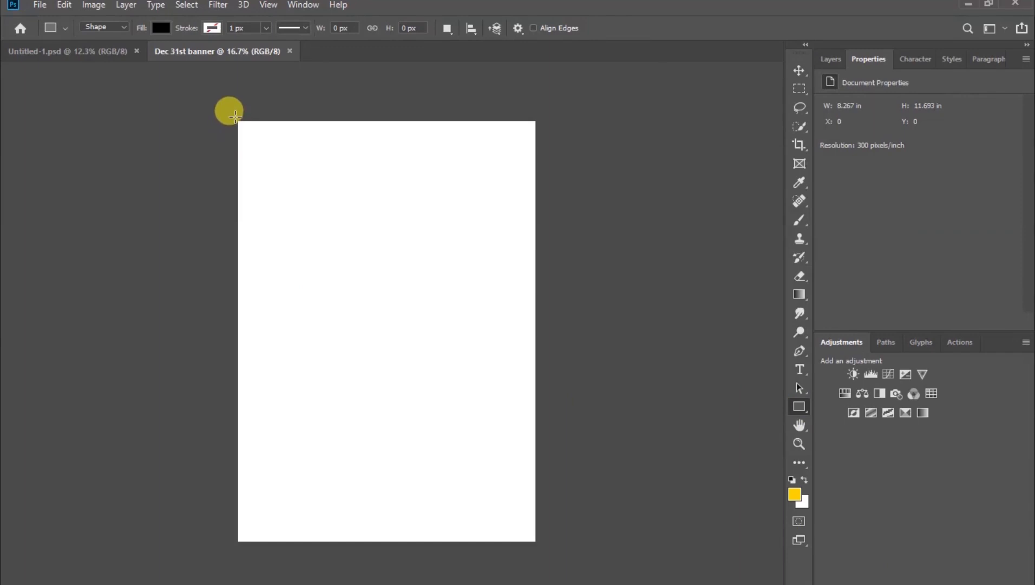
{"action": "left_click_drag", "start_coordinate": [236, 117], "coordinate": [539, 543]}
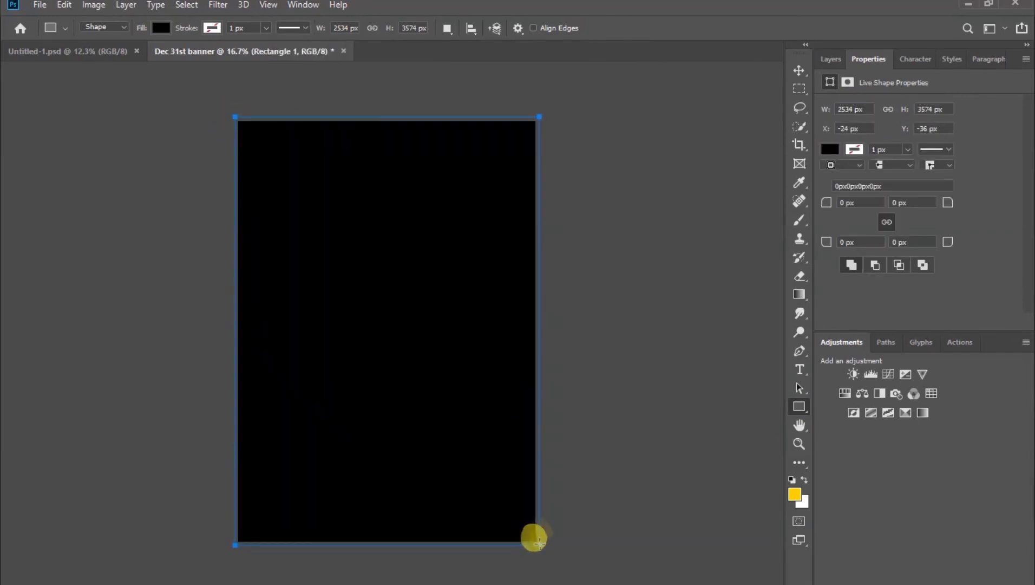
{"action": "left_click", "coordinate": [799, 69]}
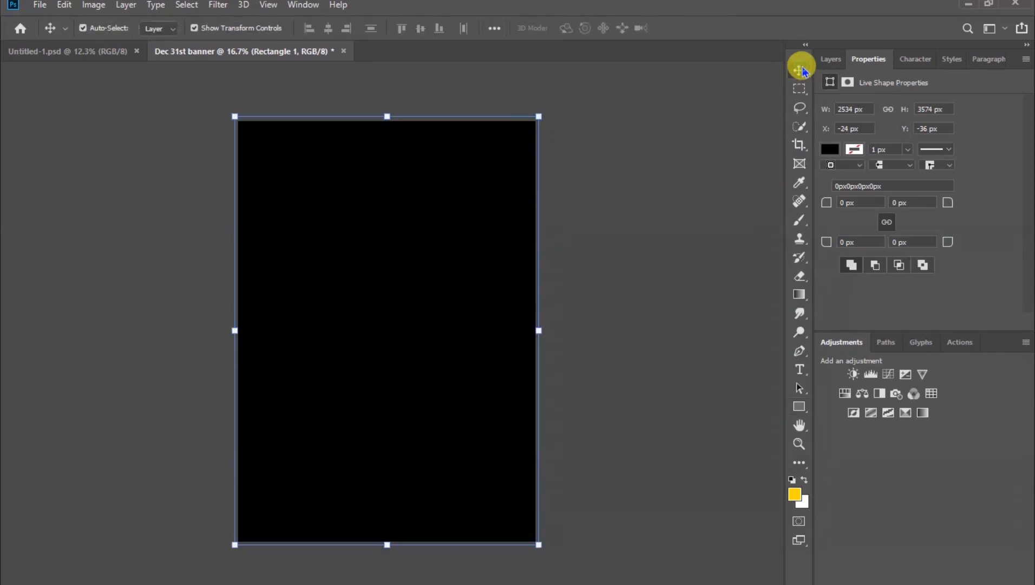
Switch the rectangle's fill to a gradient and set its starting colour stop to #40004e
{"action": "left_click", "coordinate": [830, 150]}
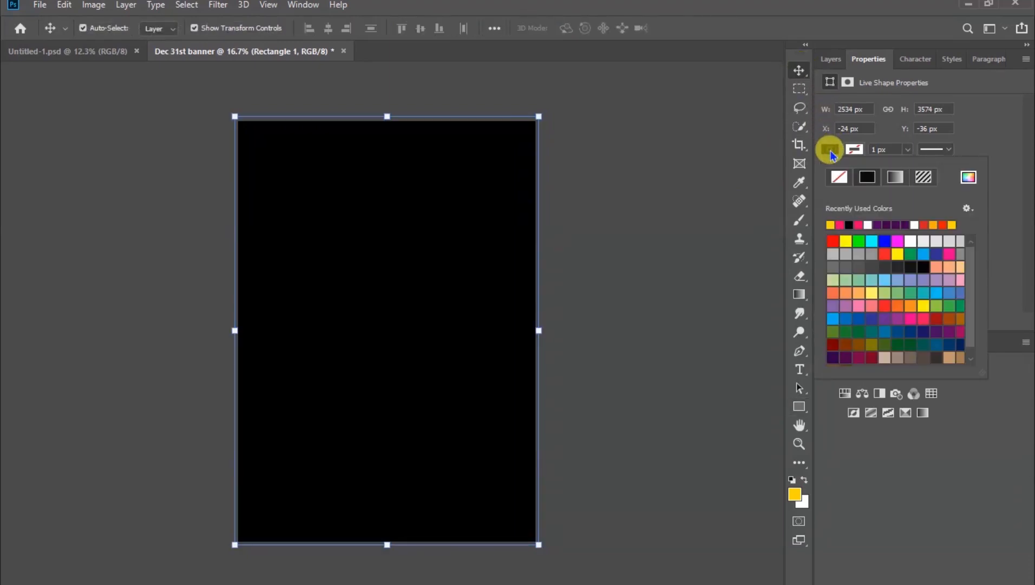
{"action": "left_click", "coordinate": [895, 177]}
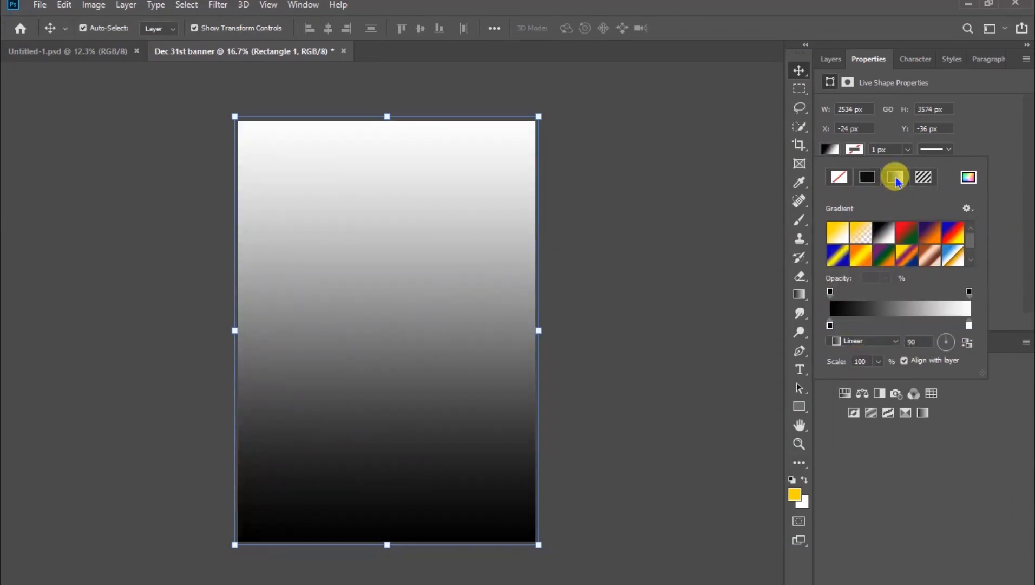
{"action": "left_click", "coordinate": [896, 313]}
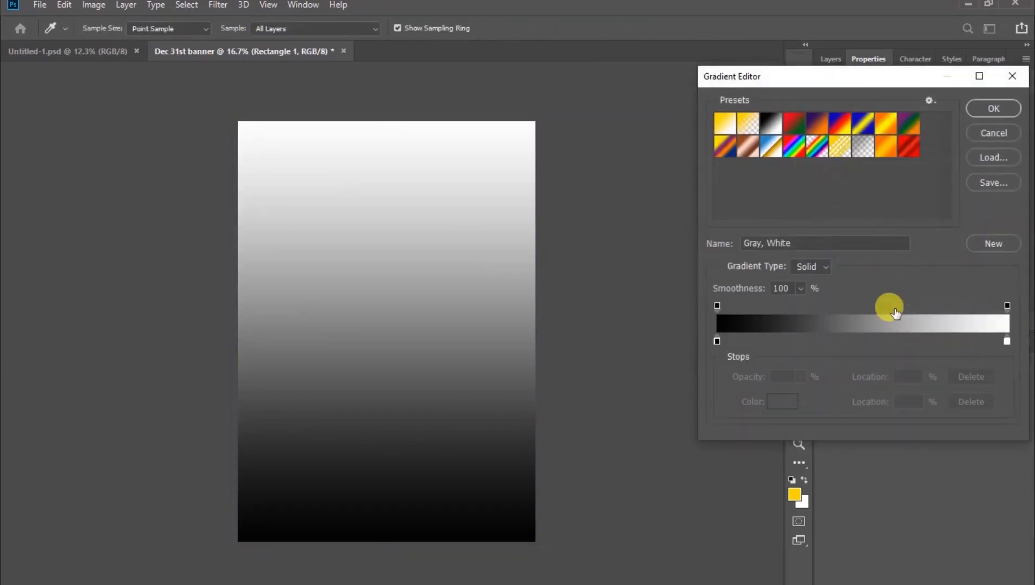
{"action": "left_click", "coordinate": [718, 341]}
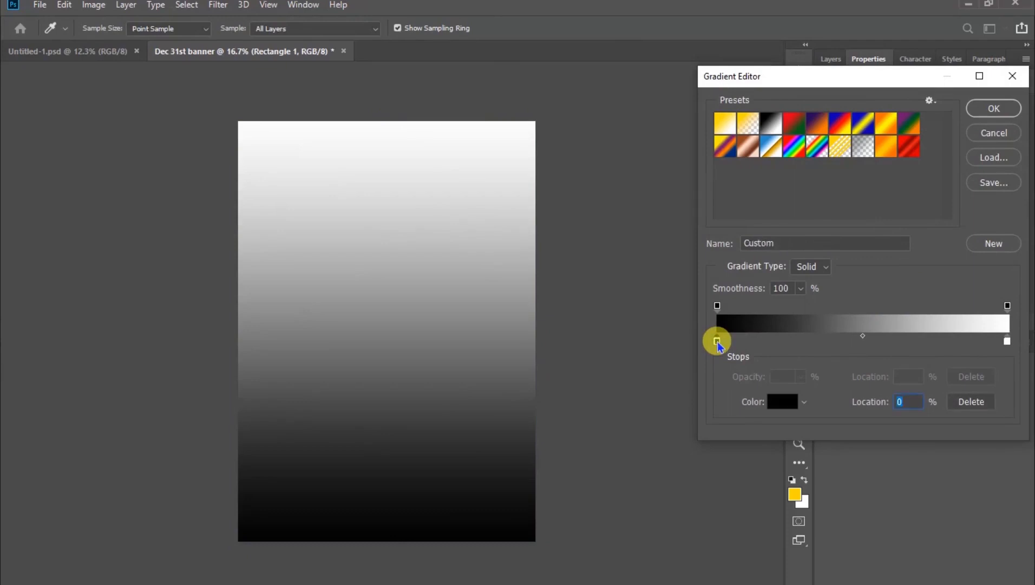
{"action": "double_click", "coordinate": [717, 341]}
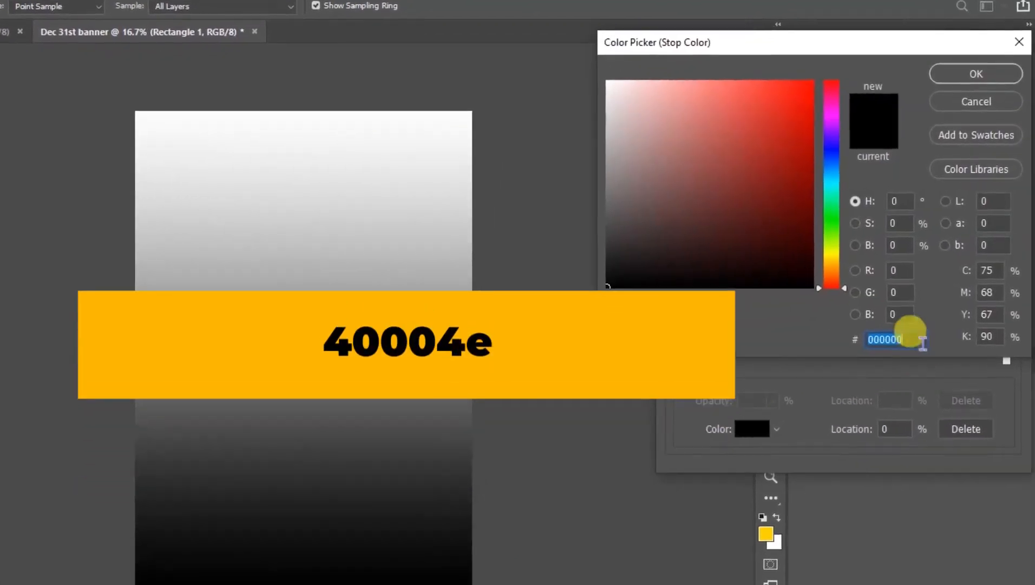
{"action": "type", "text": "4"}
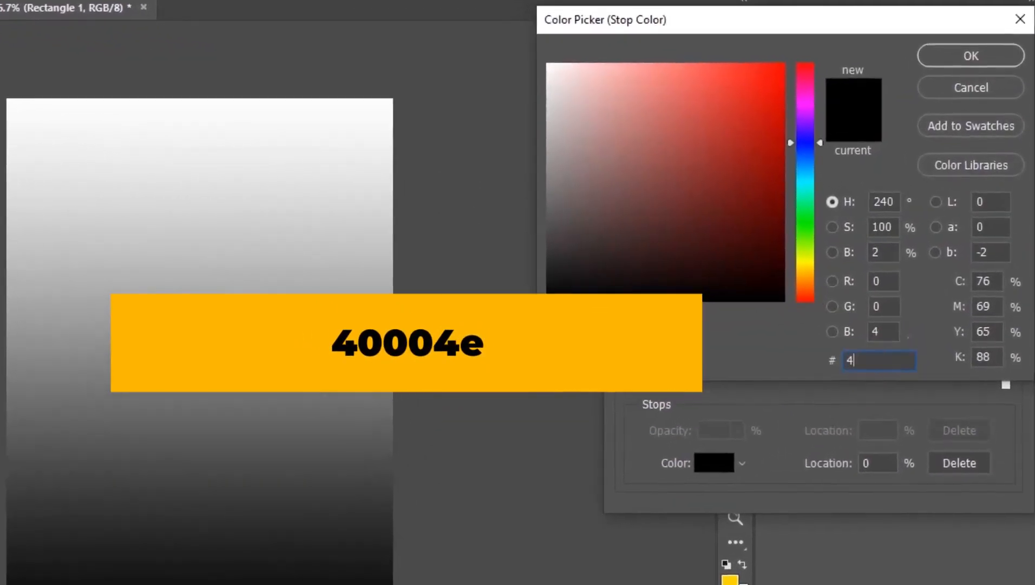
{"action": "type", "text": "0004"}
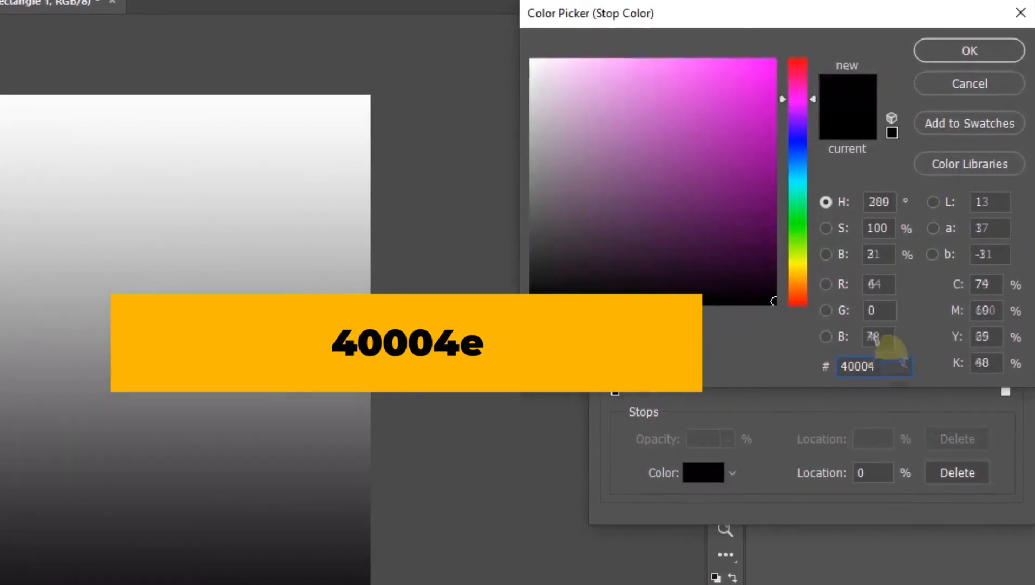
{"action": "type", "text": "e"}
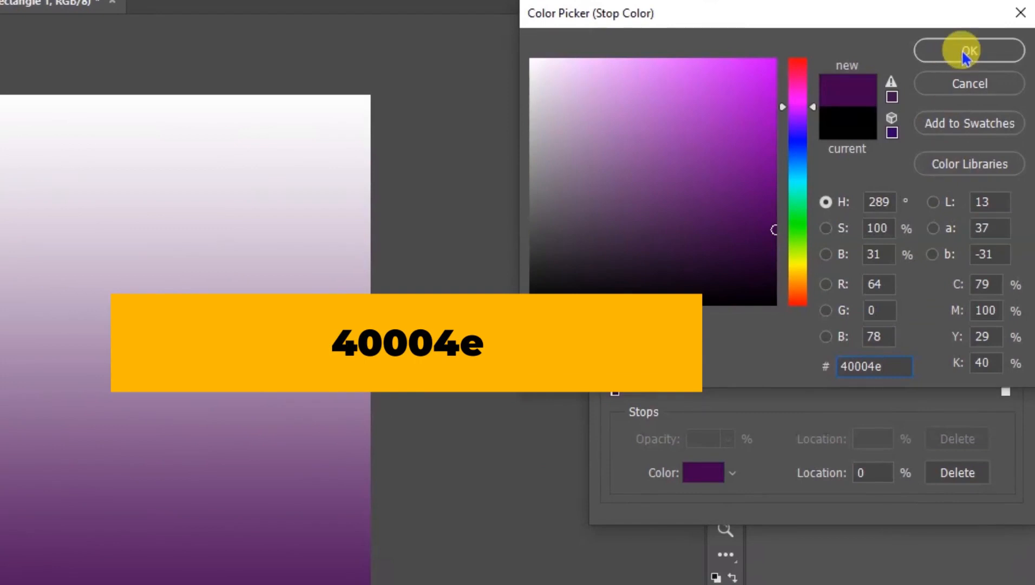
{"action": "left_click", "coordinate": [995, 56]}
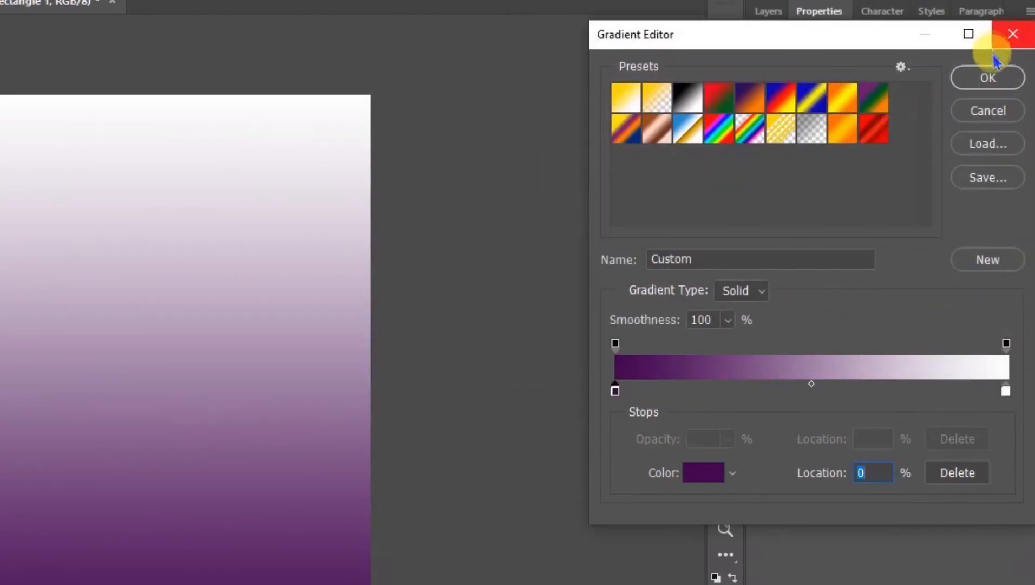
Set the gradient's end colour stop to #500061, accept it and keep the gradient style Linear
{"action": "double_click", "coordinate": [1006, 392]}
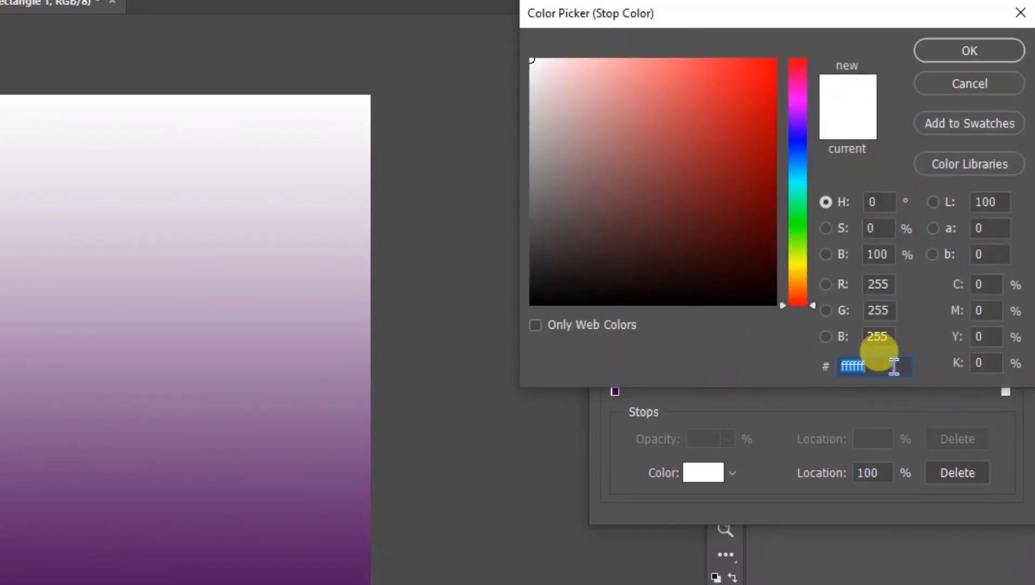
{"action": "type", "text": "500"}
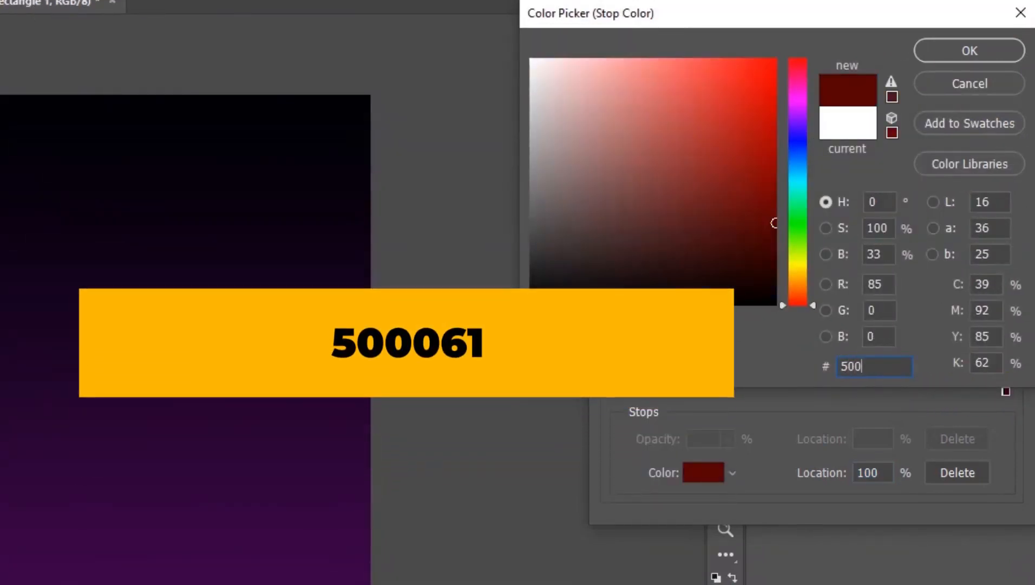
{"action": "type", "text": "061"}
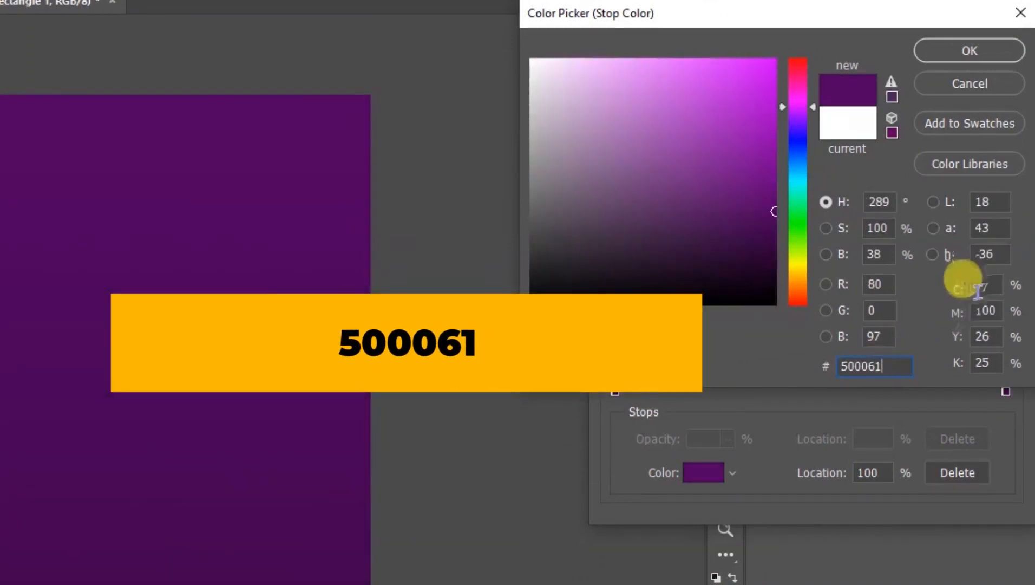
{"action": "left_click", "coordinate": [990, 51]}
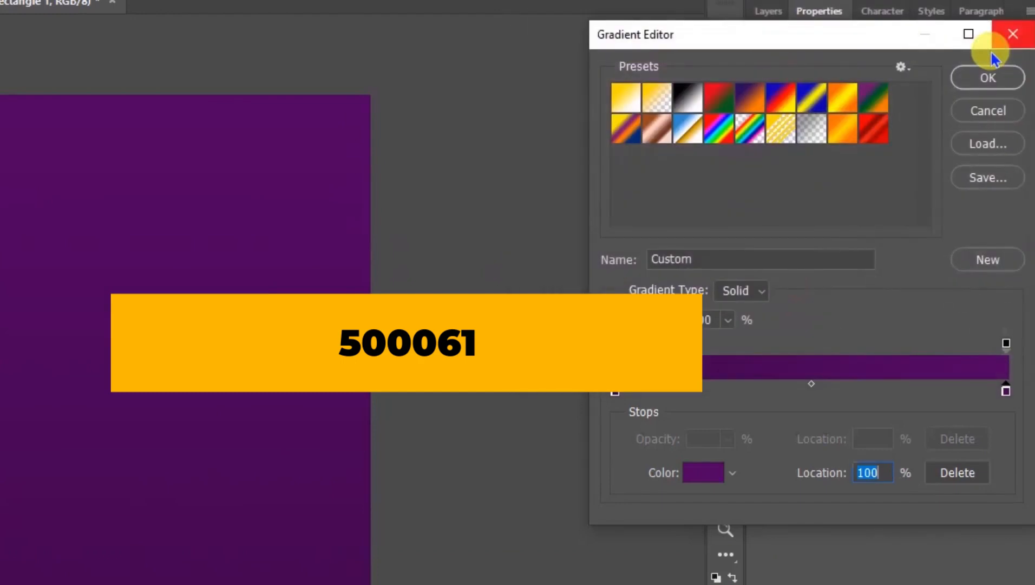
{"action": "left_click", "coordinate": [978, 81]}
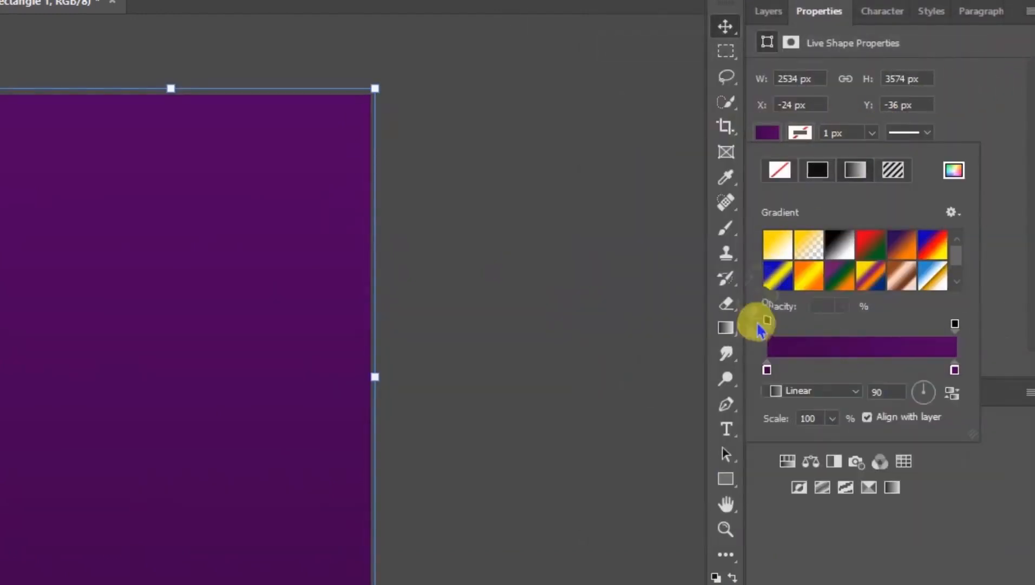
{"action": "left_click", "coordinate": [847, 392]}
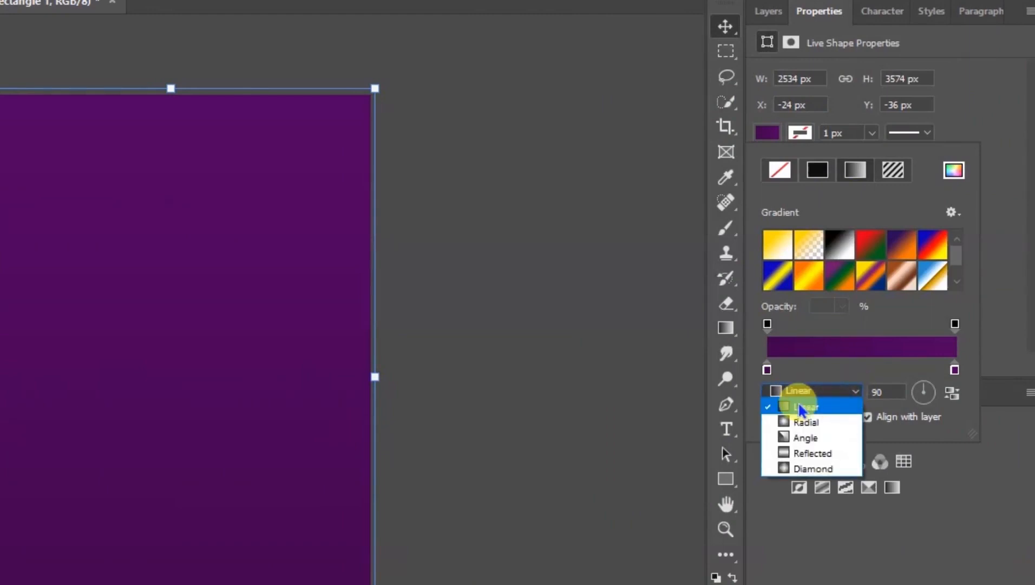
{"action": "left_click", "coordinate": [838, 413]}
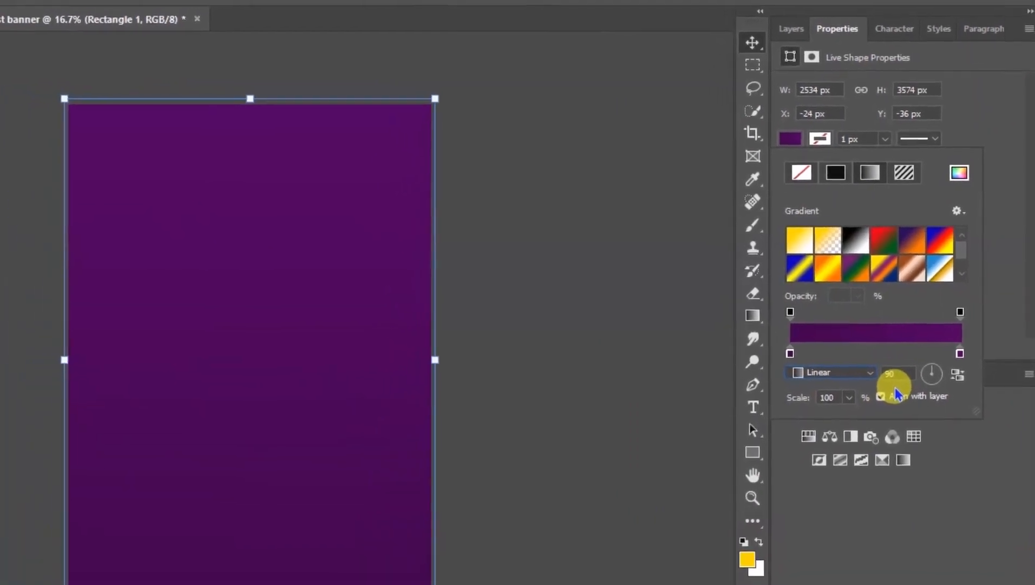
{"action": "left_click", "coordinate": [932, 545]}
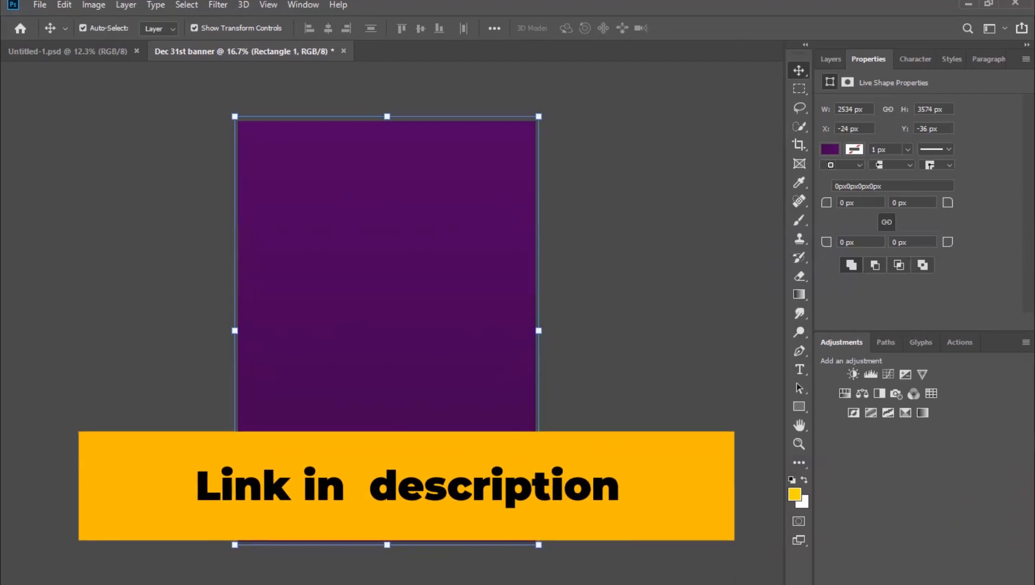
Place the churches image from the New folder in File Explorer onto the banner and align it with the page's upper edge
{"action": "key", "text": "alt+Tab"}
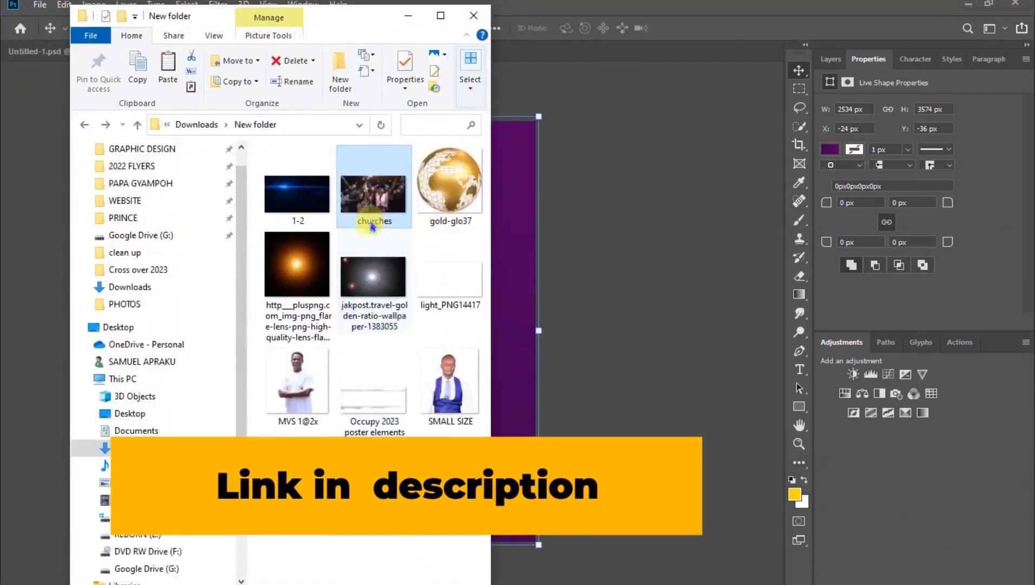
{"action": "left_click_drag", "start_coordinate": [353, 21], "coordinate": [895, 38]}
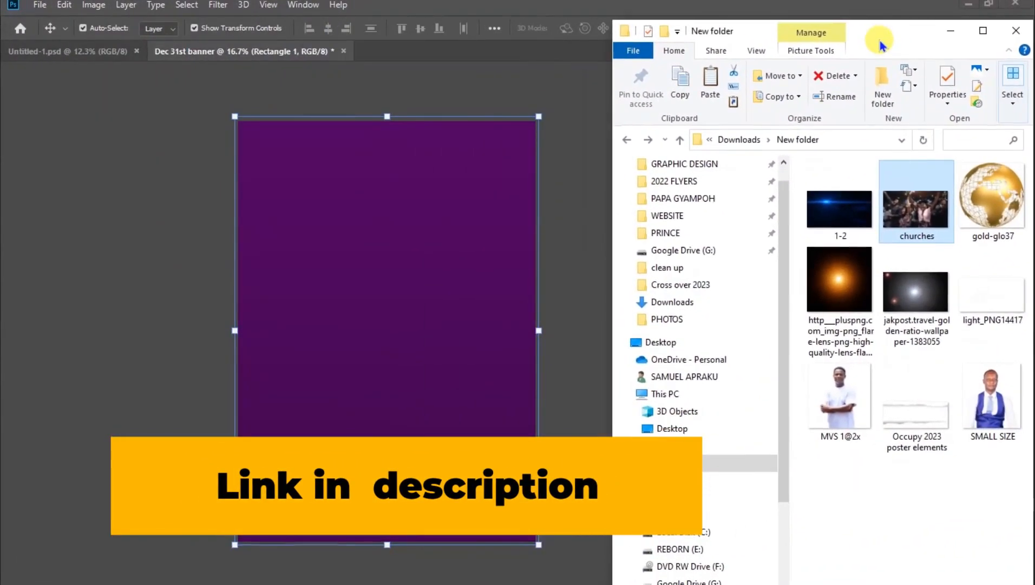
{"action": "left_click", "coordinate": [923, 211]}
{"action": "left_click_drag", "start_coordinate": [924, 211], "coordinate": [411, 296]}
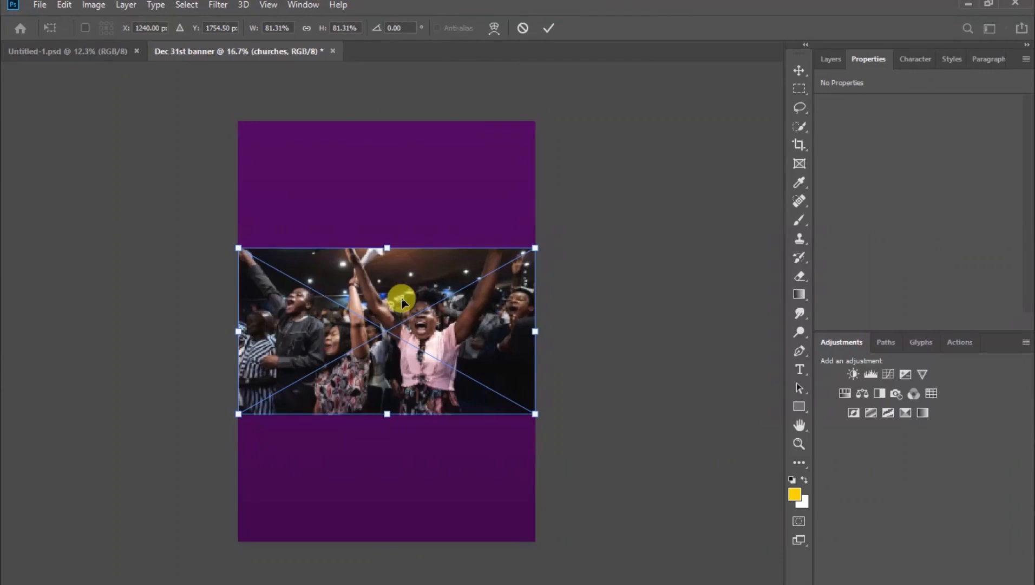
{"action": "left_click_drag", "start_coordinate": [401, 301], "coordinate": [407, 180]}
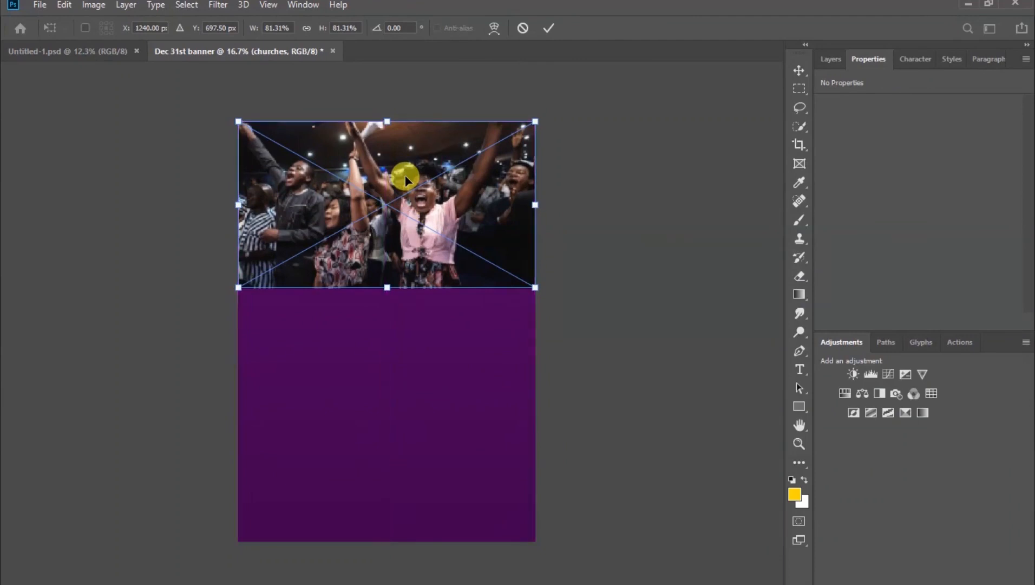
{"action": "left_click", "coordinate": [548, 28]}
{"action": "left_click", "coordinate": [658, 298]}
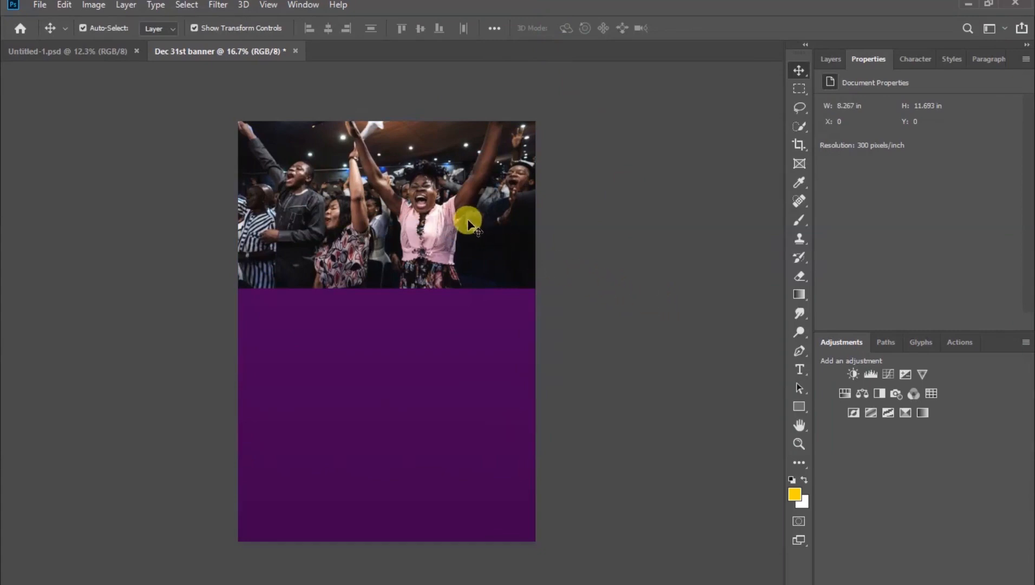
Set the churches layer's blend mode to Hard Light and its opacity to 30%
{"action": "left_click", "coordinate": [469, 222]}
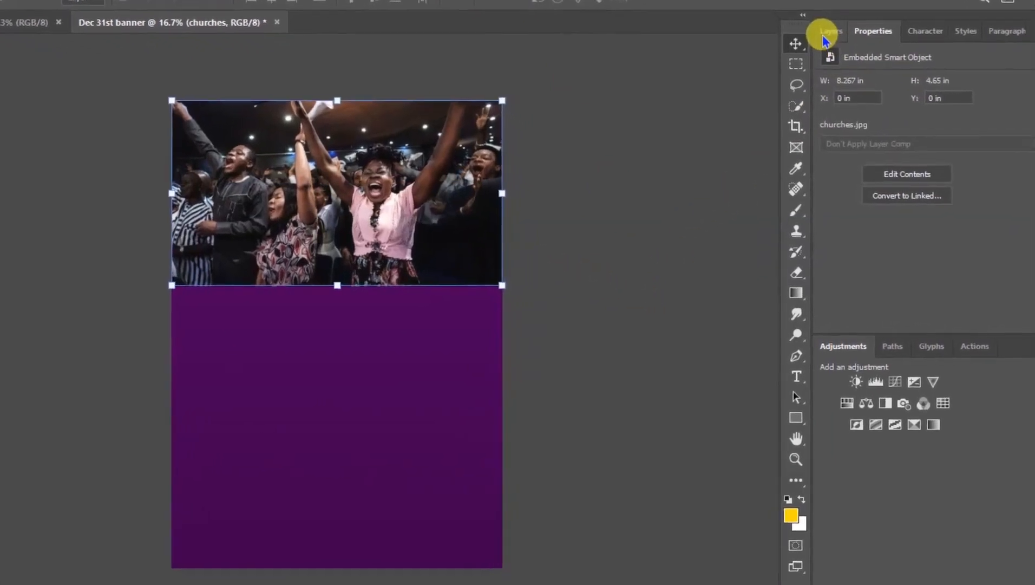
{"action": "left_click", "coordinate": [824, 32]}
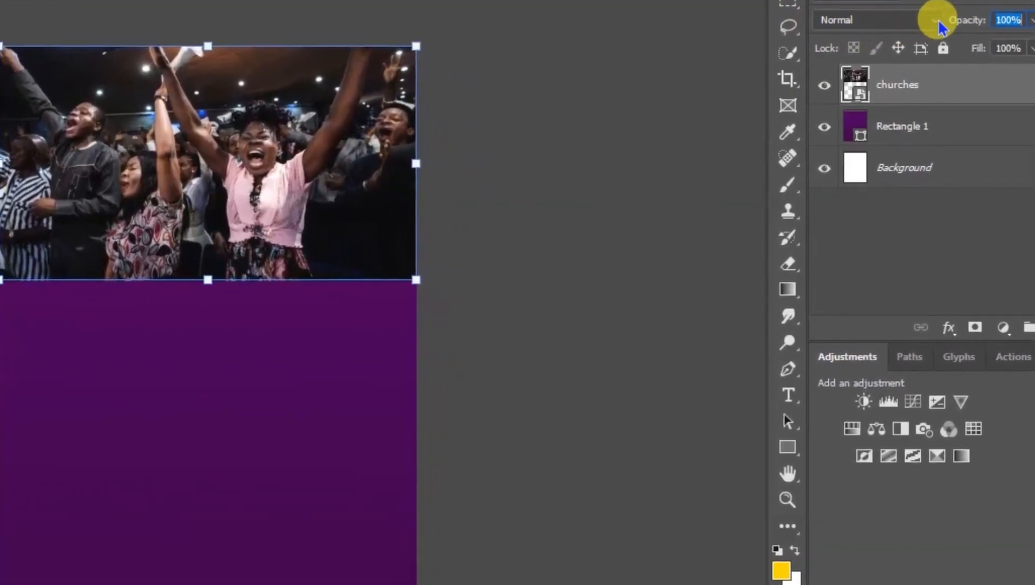
{"action": "left_click", "coordinate": [936, 21]}
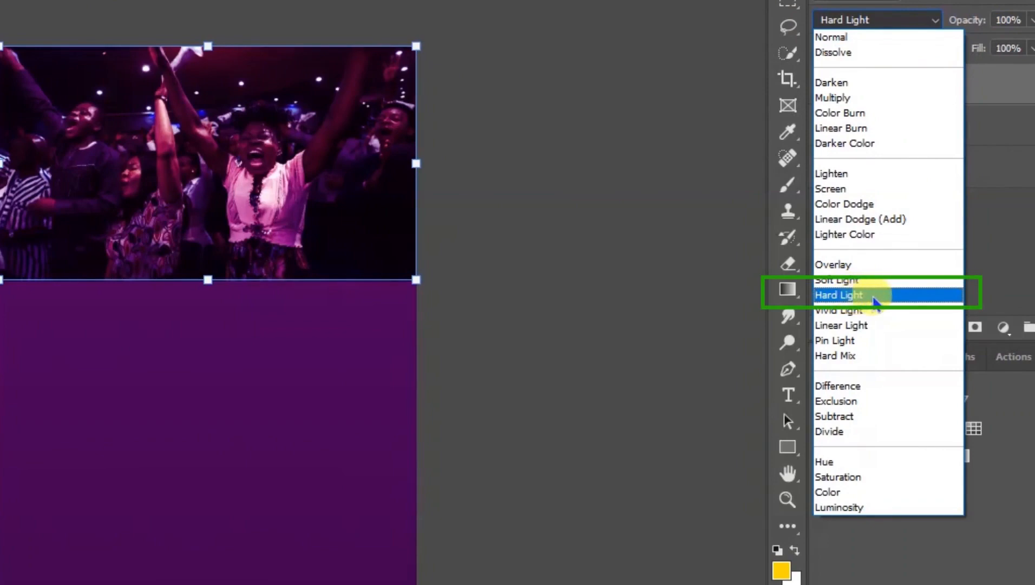
{"action": "left_click", "coordinate": [874, 296]}
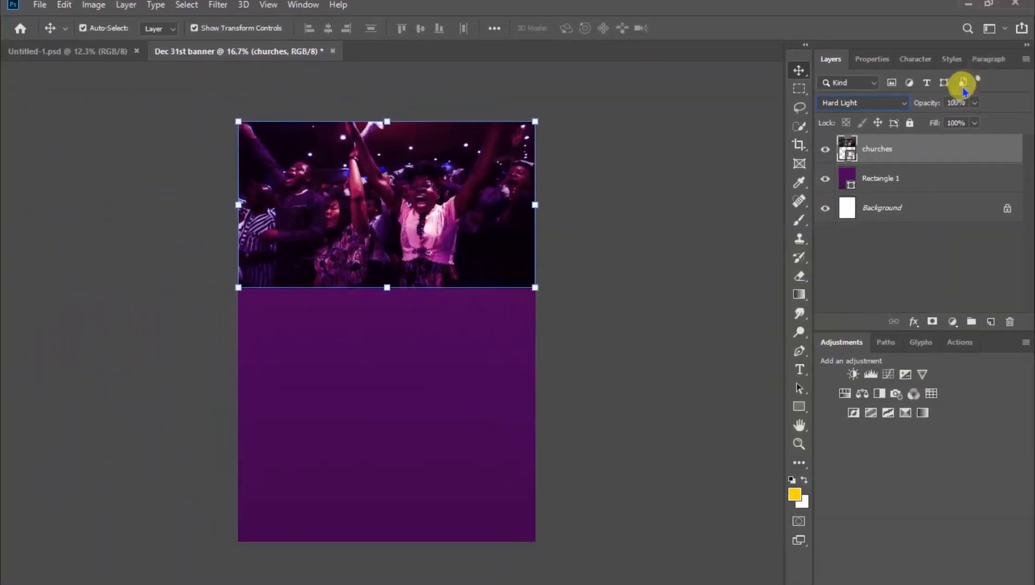
{"action": "left_click", "coordinate": [950, 103]}
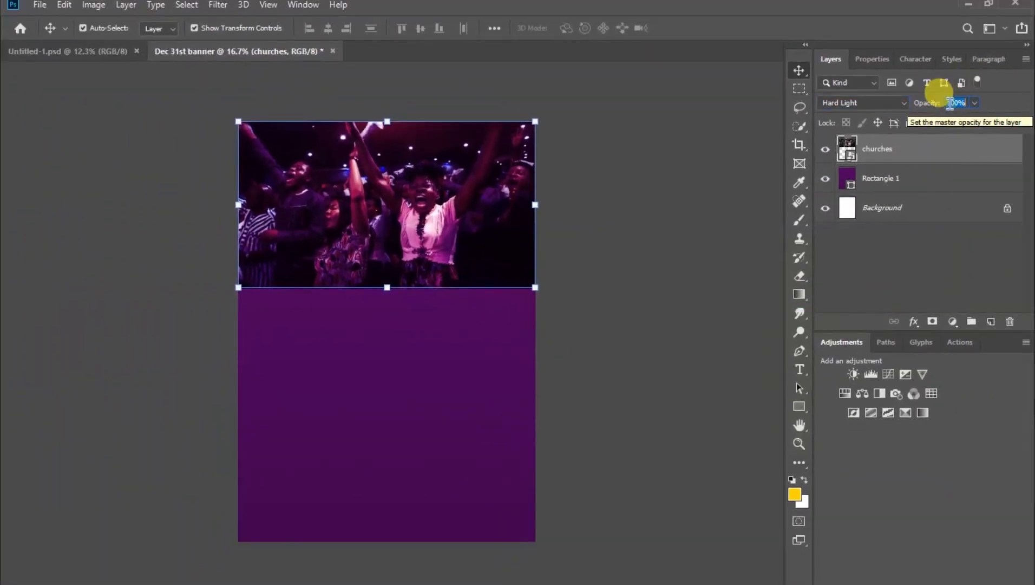
{"action": "type", "text": "30"}
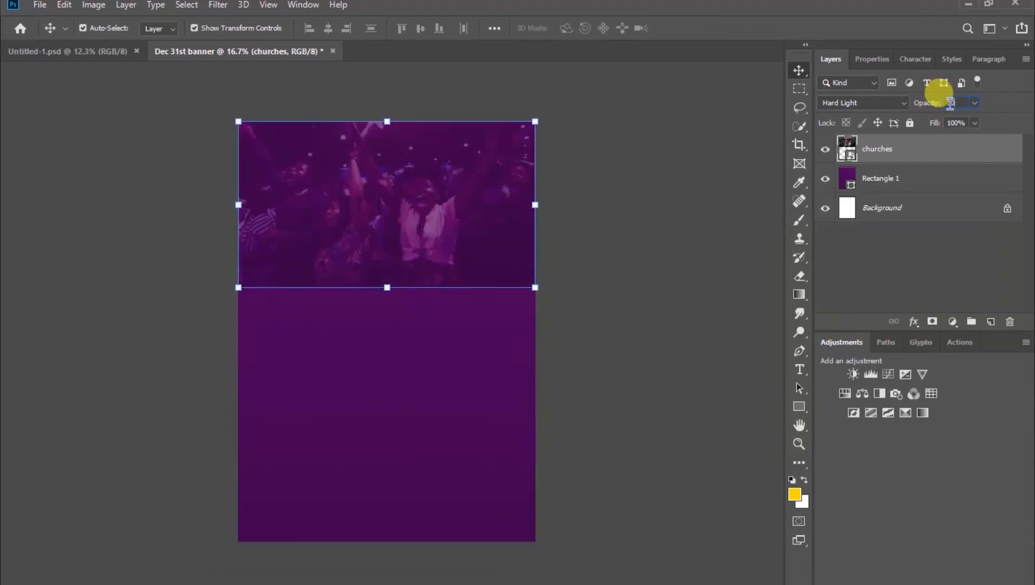
Add a layer mask to the churches layer
{"action": "left_click", "coordinate": [954, 266]}
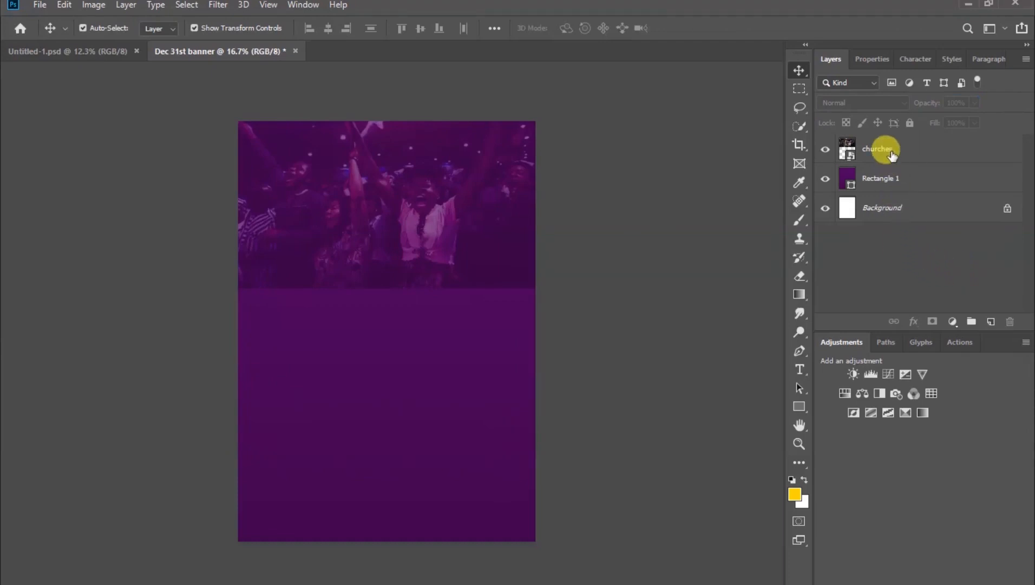
{"action": "left_click", "coordinate": [891, 156]}
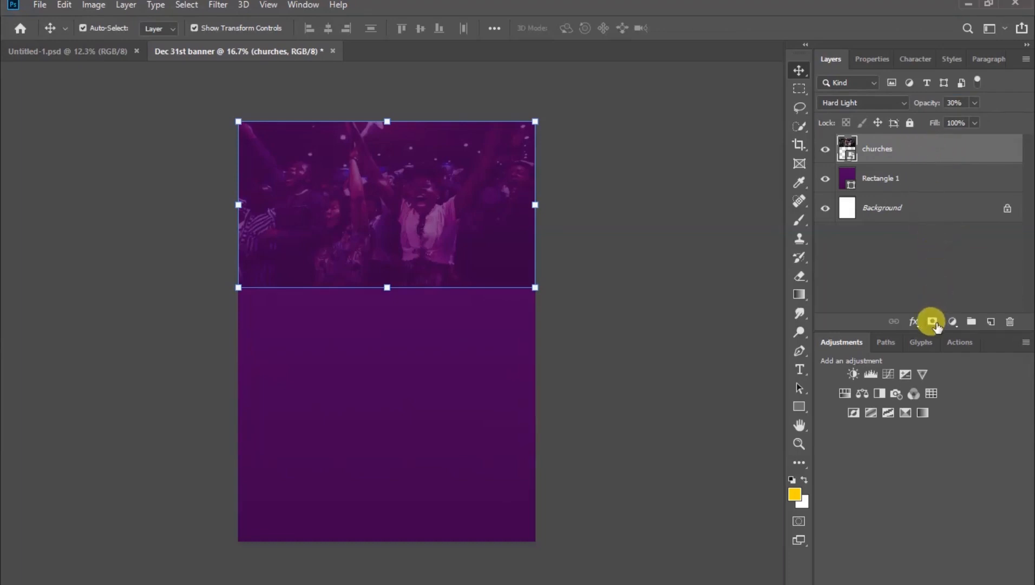
{"action": "left_click", "coordinate": [933, 323]}
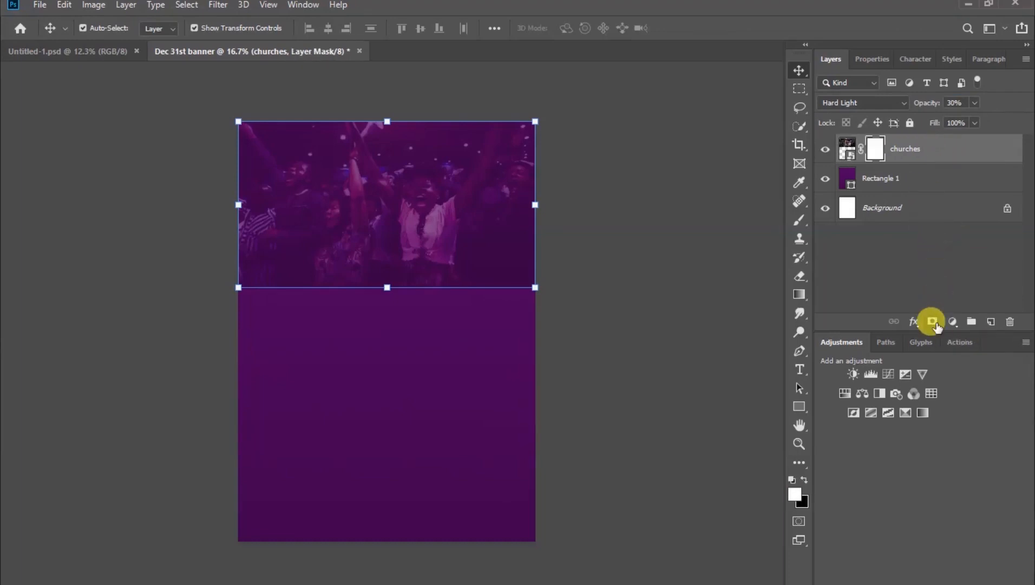
Fade out the crowd photo's lower edge on the churches layer mask using a 900 px Eraser with 0% hardness
{"action": "left_click", "coordinate": [801, 277]}
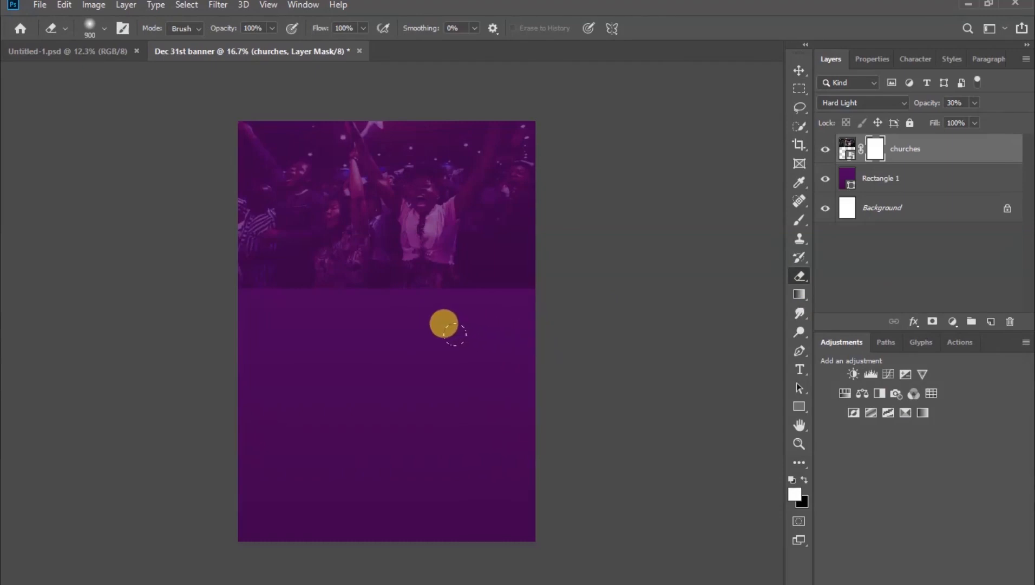
{"action": "key", "text": "]"}
{"action": "right_click", "coordinate": [447, 327]}
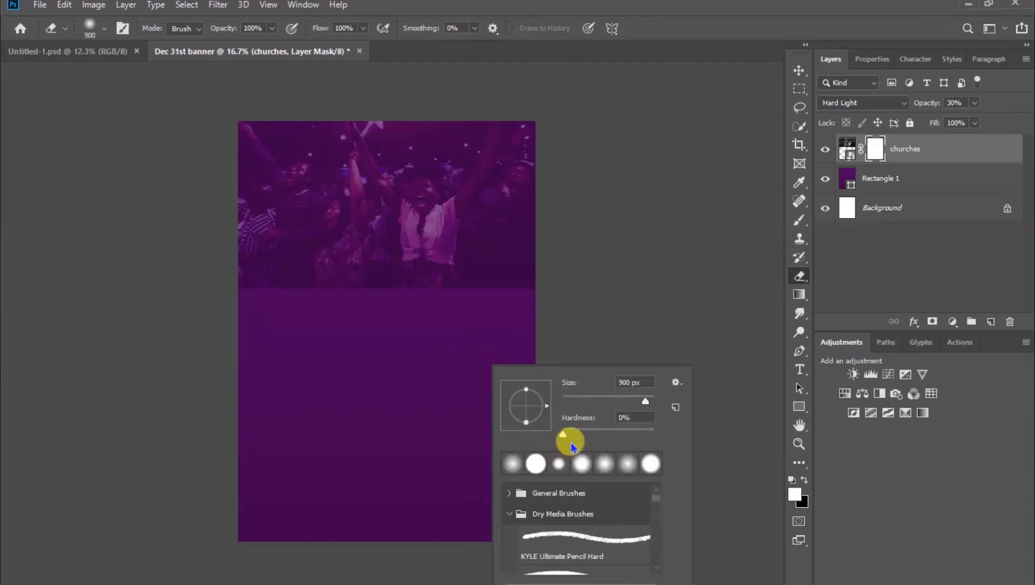
{"action": "mouse_move", "coordinate": [563, 439]}
{"action": "left_mouse_down"}
{"action": "mouse_move", "coordinate": [598, 433]}
{"action": "mouse_move", "coordinate": [559, 442]}
{"action": "left_mouse_up"}
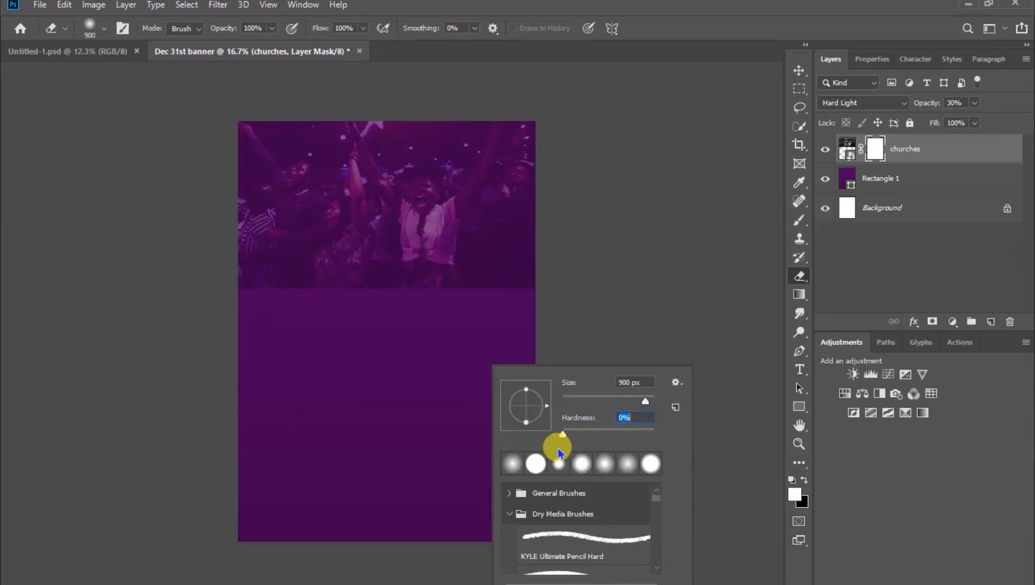
{"action": "left_click", "coordinate": [581, 259]}
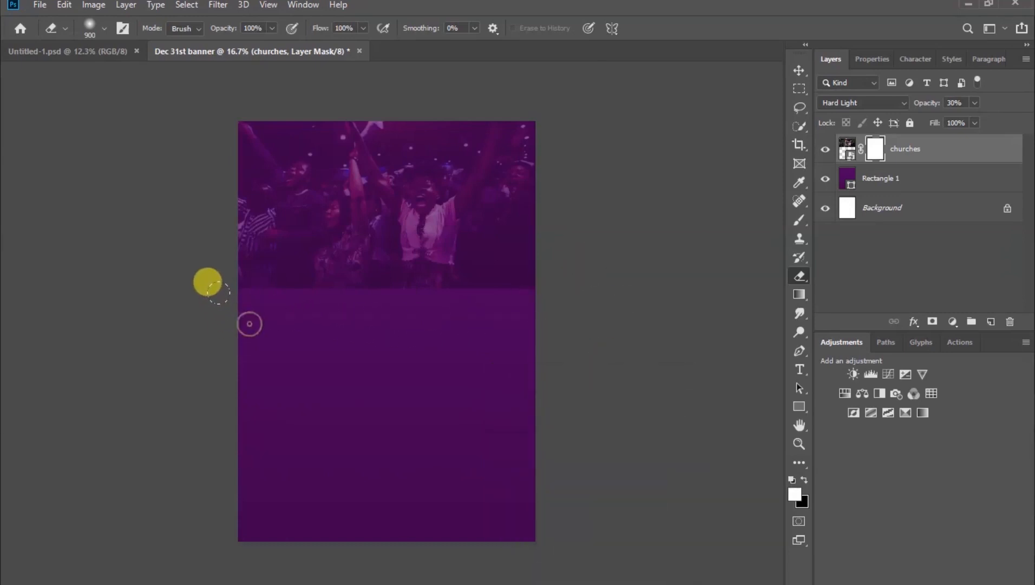
{"action": "left_click_drag", "start_coordinate": [217, 285], "coordinate": [514, 287]}
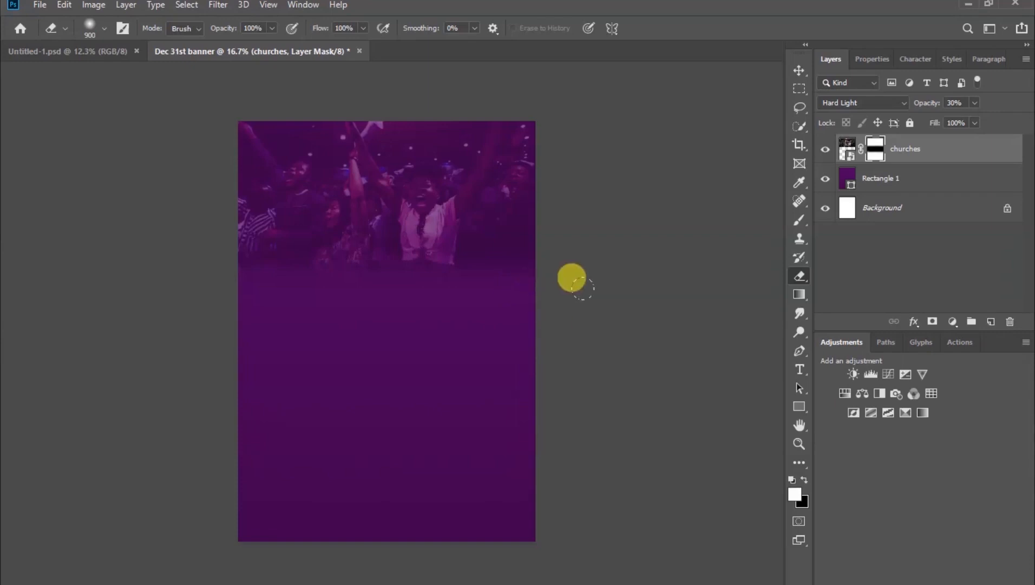
{"action": "left_click", "coordinate": [800, 70]}
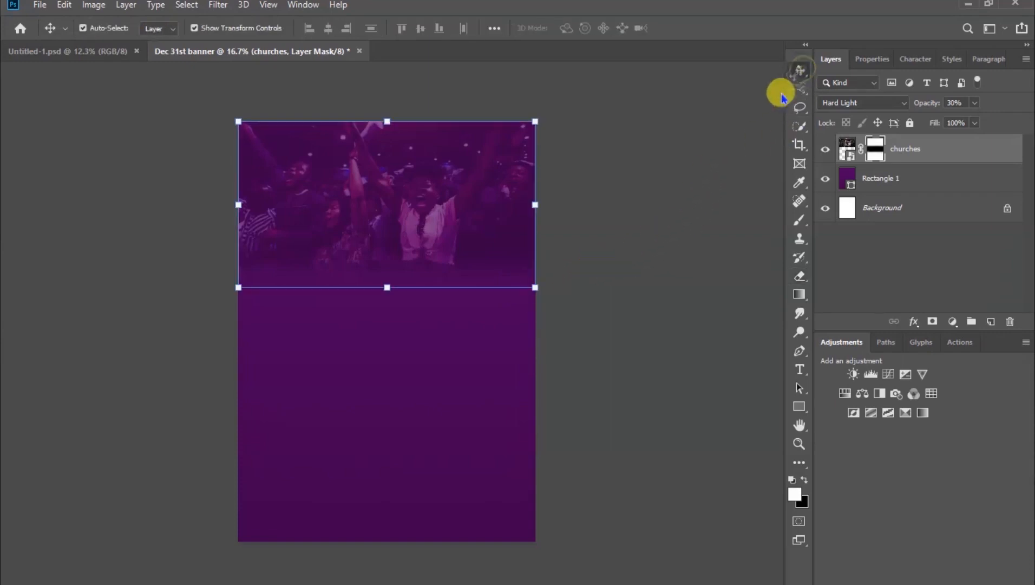
{"action": "left_click", "coordinate": [670, 244]}
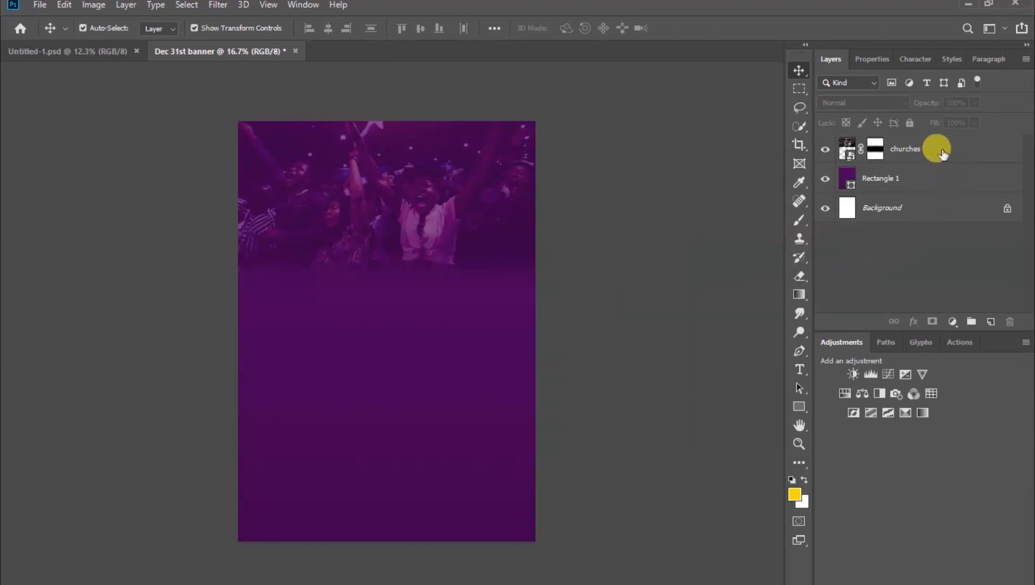
Duplicate the churches layer and move the copy straight down so it sits directly below the original photo
{"action": "left_click", "coordinate": [942, 154]}
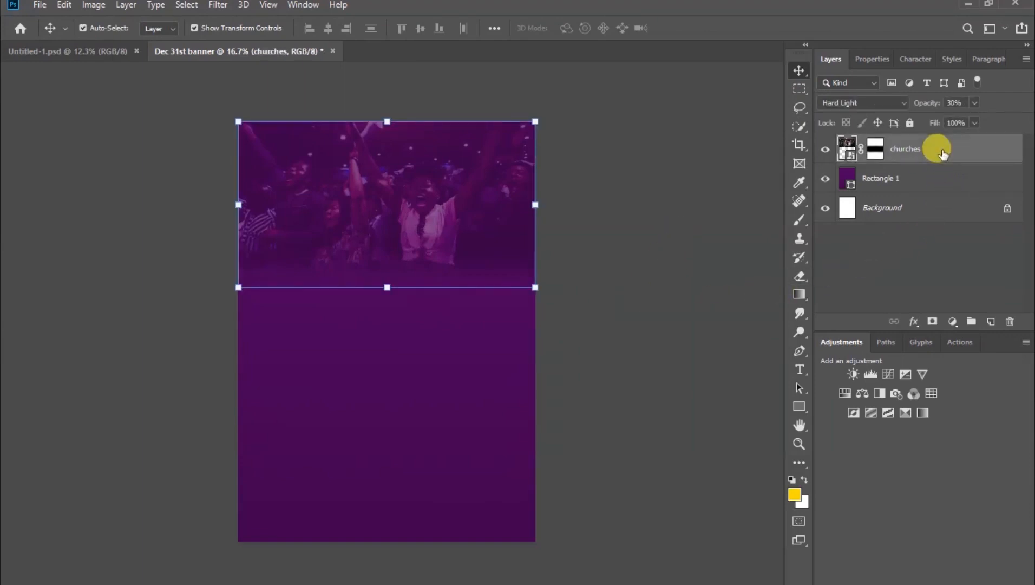
{"action": "key", "text": "ctrl+j"}
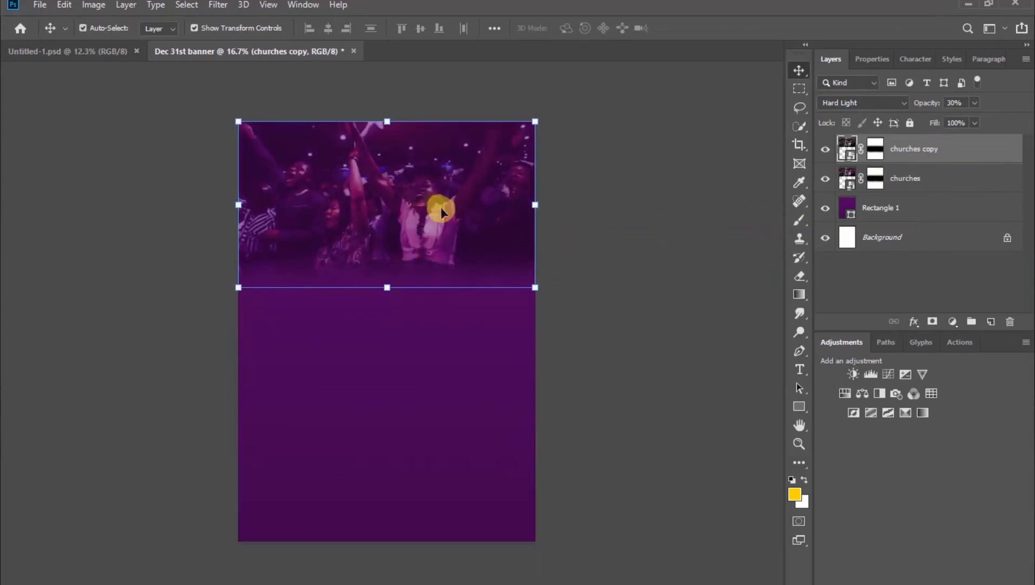
{"action": "key", "text": "ctrl+h"}
{"action": "left_click_drag", "start_coordinate": [401, 187], "coordinate": [384, 349]}
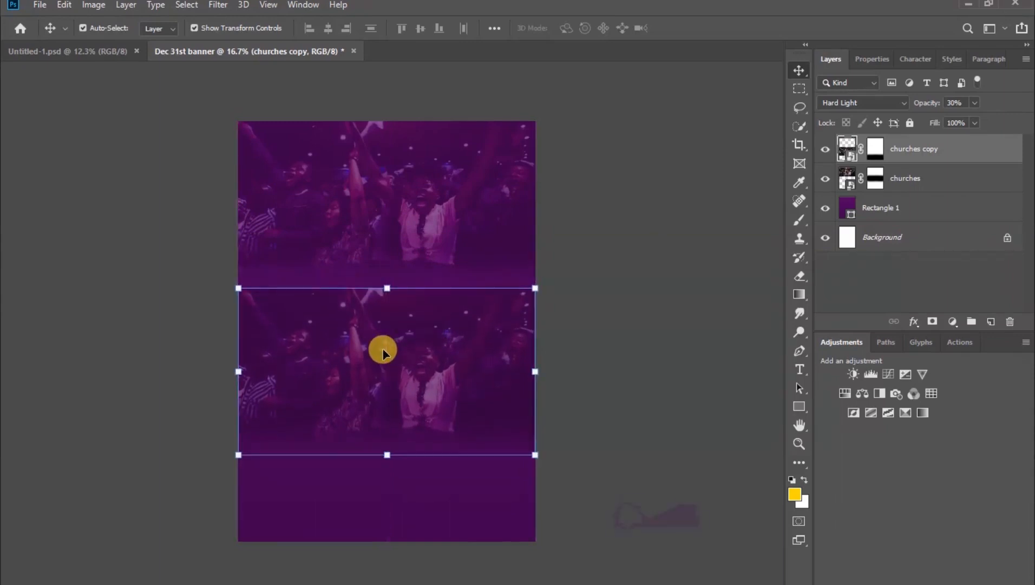
Erase the upper edge of the duplicated crowd photo on its layer mask to soften the seam between the photos
{"action": "left_click", "coordinate": [876, 150]}
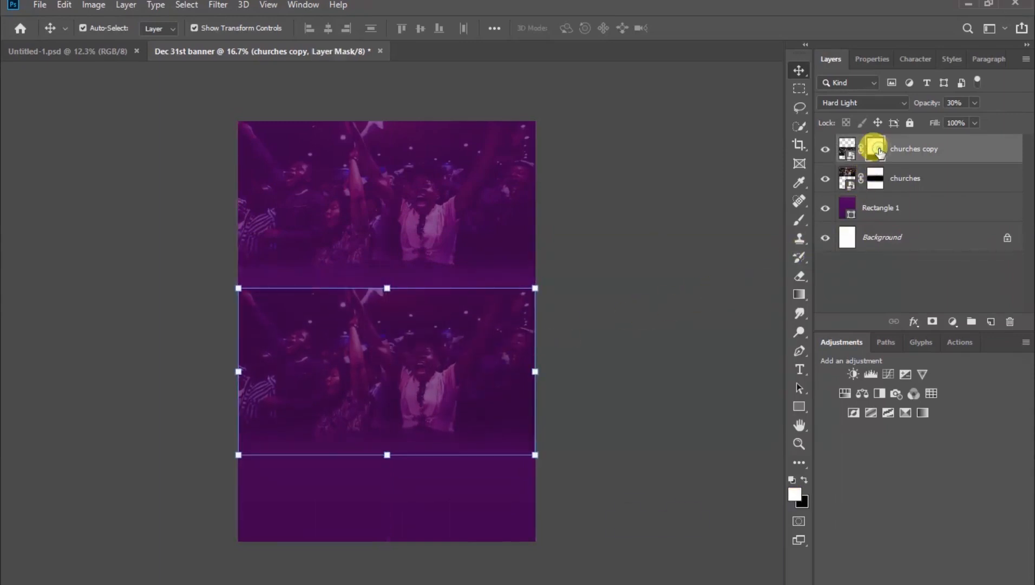
{"action": "left_click", "coordinate": [799, 279]}
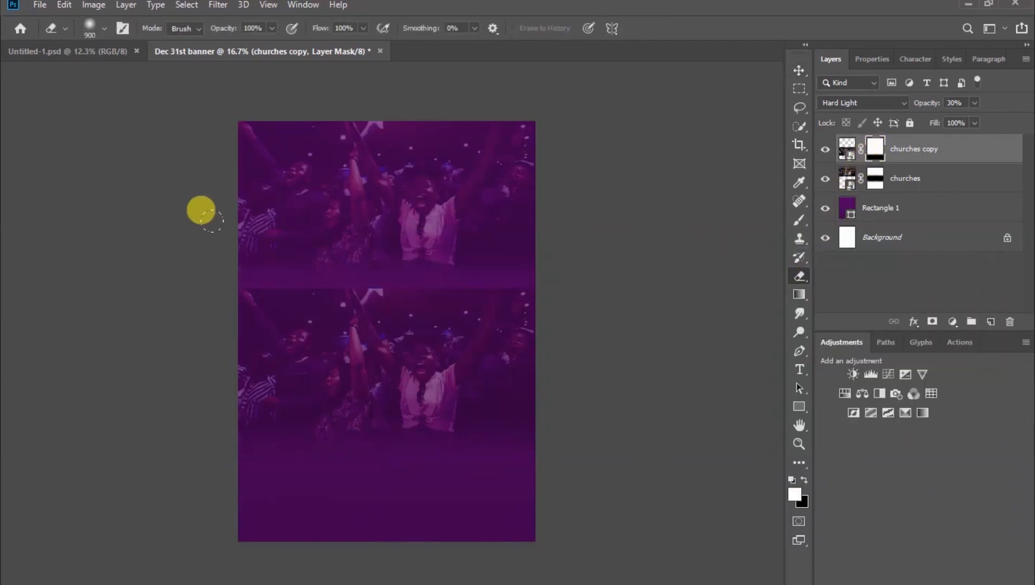
{"action": "mouse_move", "coordinate": [256, 211]}
{"action": "left_mouse_down"}
{"action": "mouse_move", "coordinate": [352, 231]}
{"action": "mouse_move", "coordinate": [506, 209]}
{"action": "left_mouse_up"}
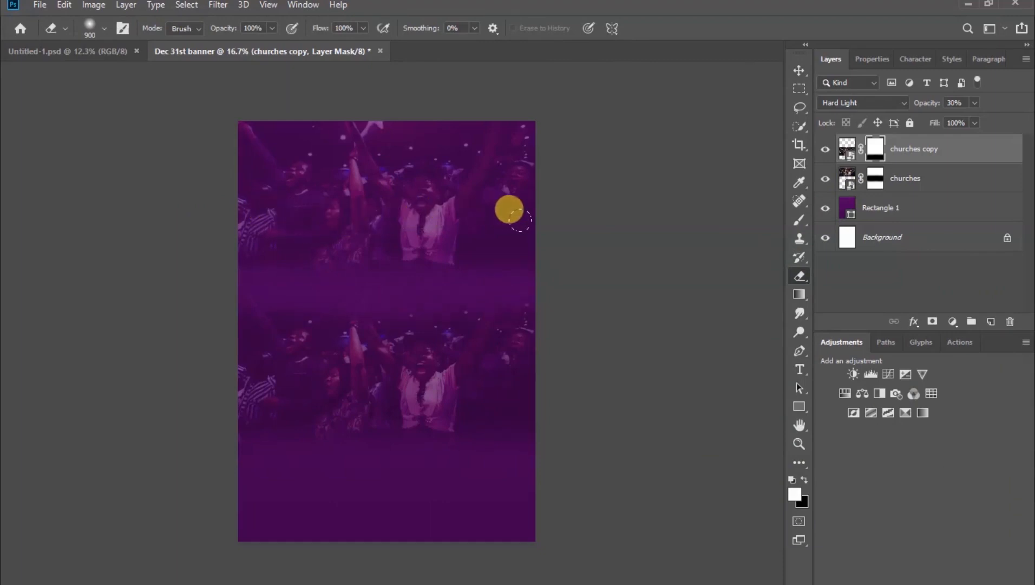
Scale the churches copy up to about 211% and reposition it so it overlaps the original photo and fills the page's lower area
{"action": "left_click", "coordinate": [799, 70]}
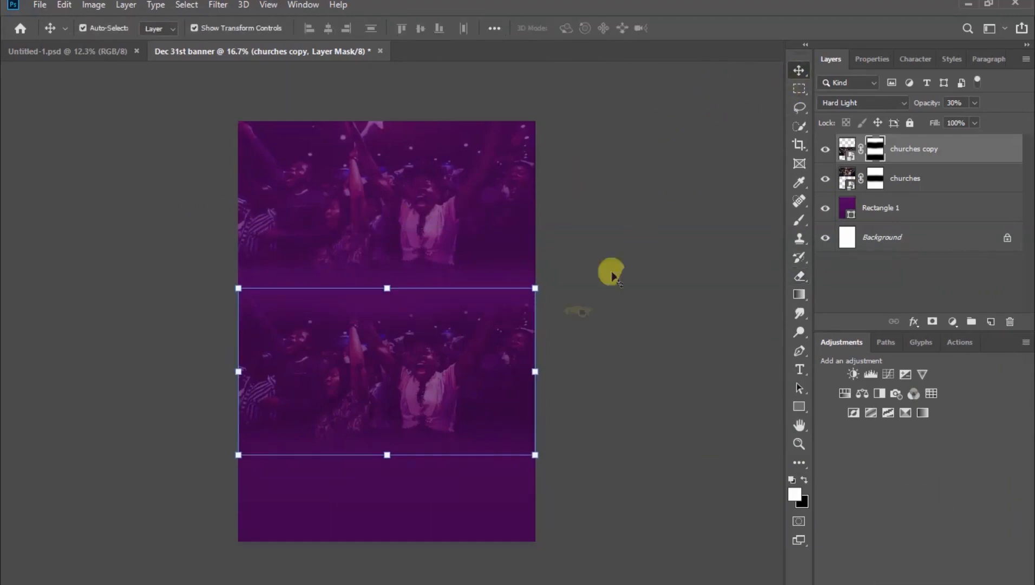
{"action": "left_click_drag", "start_coordinate": [239, 373], "coordinate": [196, 363]}
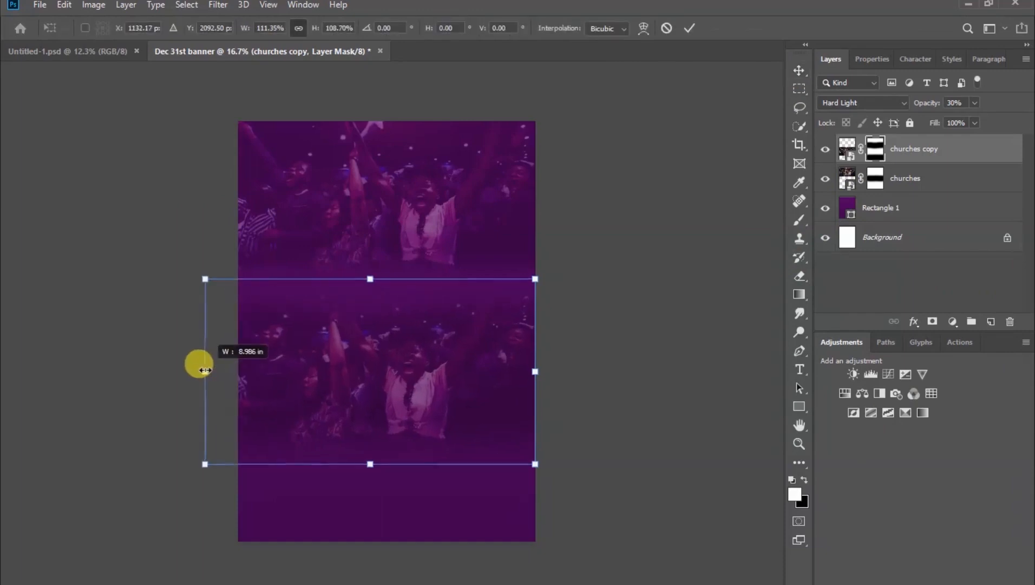
{"action": "key", "text": "ctrl+minus"}
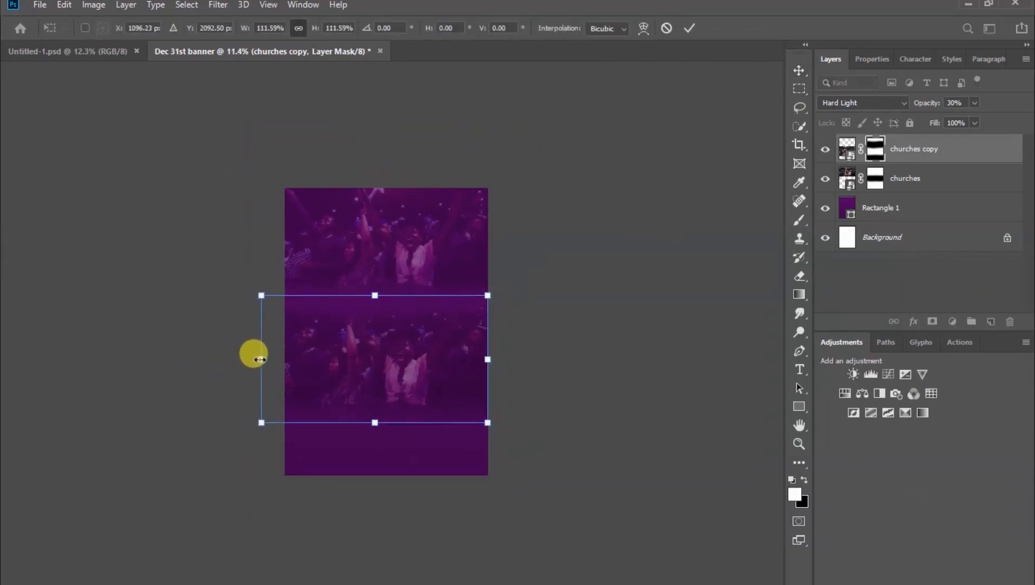
{"action": "left_click_drag", "start_coordinate": [260, 359], "coordinate": [218, 358]}
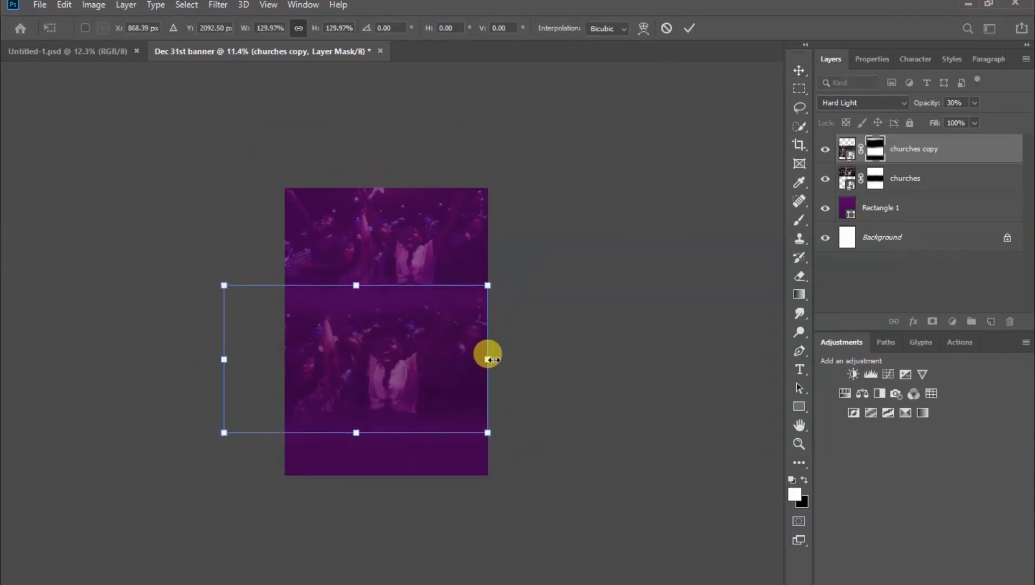
{"action": "left_click_drag", "start_coordinate": [487, 359], "coordinate": [616, 338]}
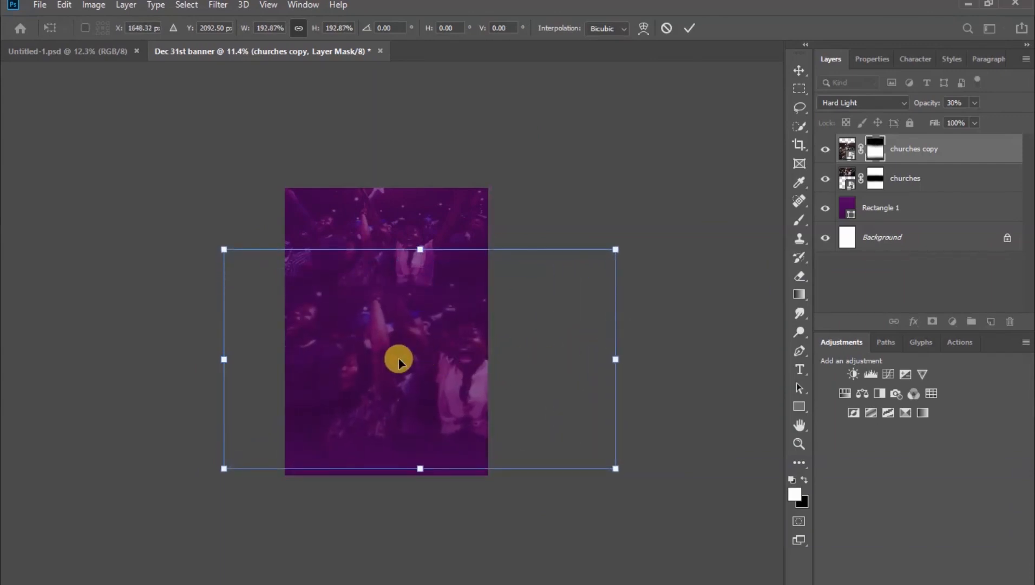
{"action": "left_click_drag", "start_coordinate": [398, 362], "coordinate": [422, 348]}
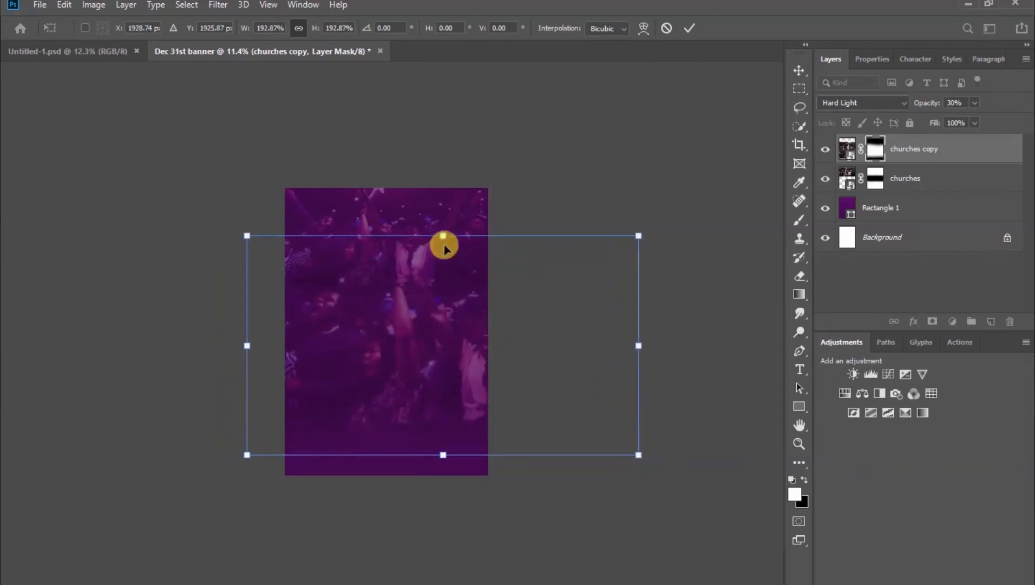
{"action": "left_click_drag", "start_coordinate": [447, 234], "coordinate": [458, 212]}
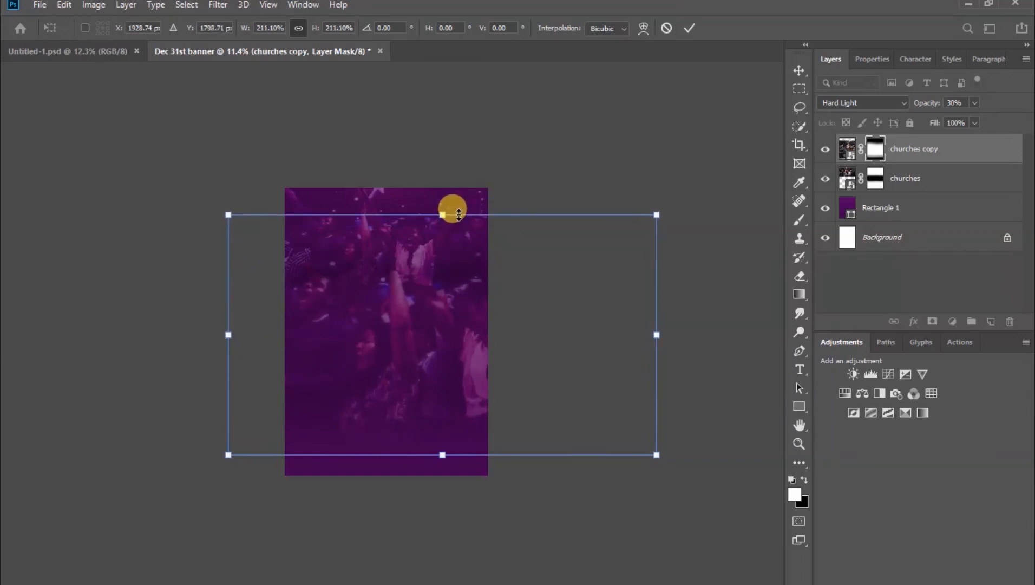
{"action": "left_click", "coordinate": [690, 30]}
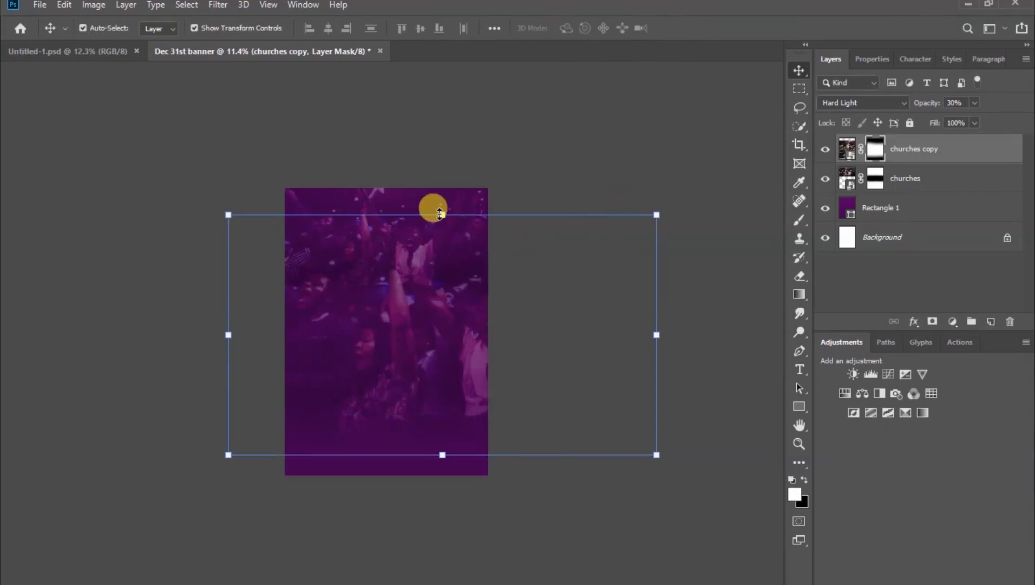
Flip the churches copy horizontally and shift it left until its right edge lines up with the page's right edge
{"action": "left_click", "coordinate": [441, 214]}
{"action": "right_click", "coordinate": [407, 291]}
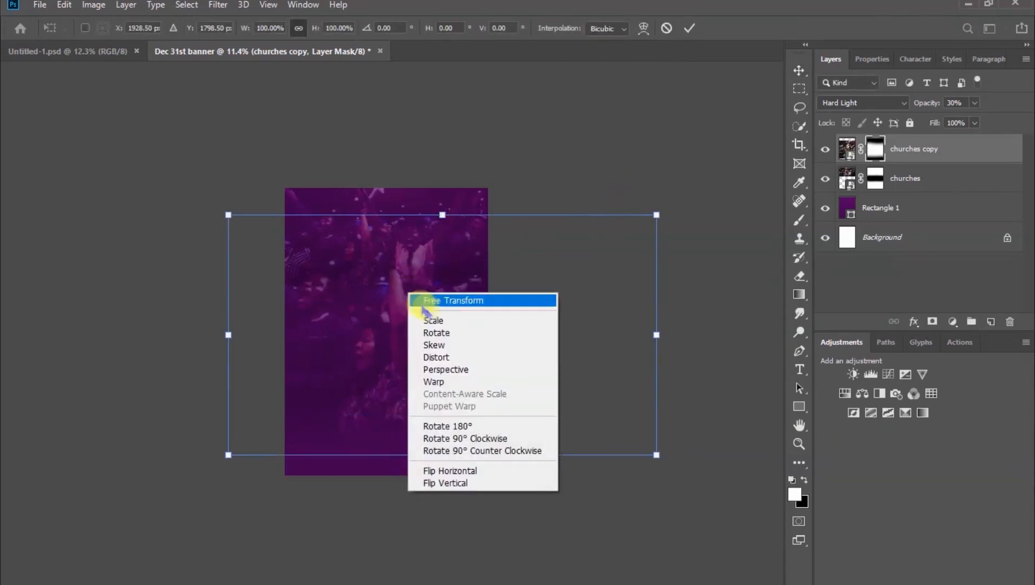
{"action": "left_click", "coordinate": [458, 471]}
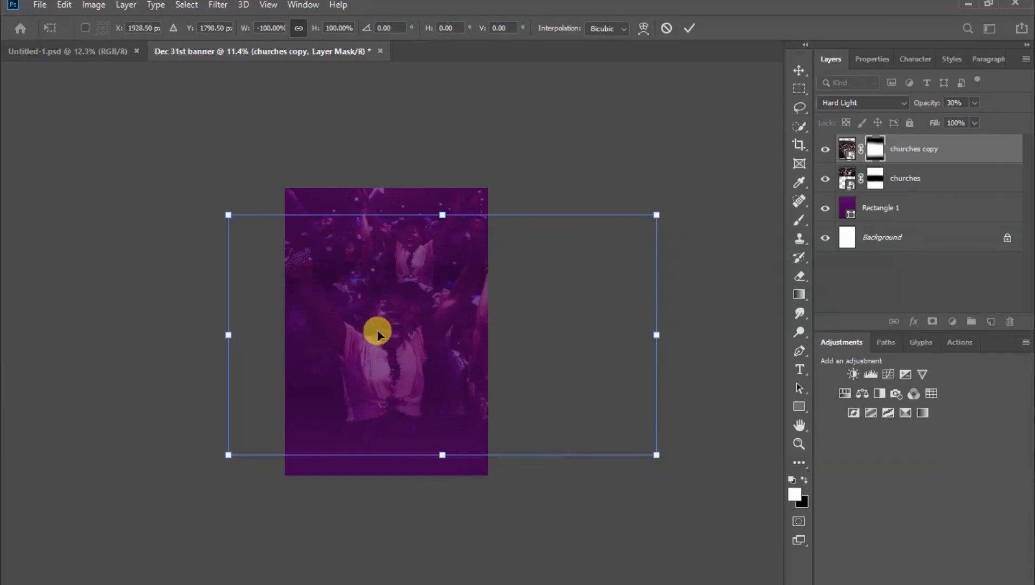
{"action": "left_click_drag", "start_coordinate": [377, 334], "coordinate": [217, 331]}
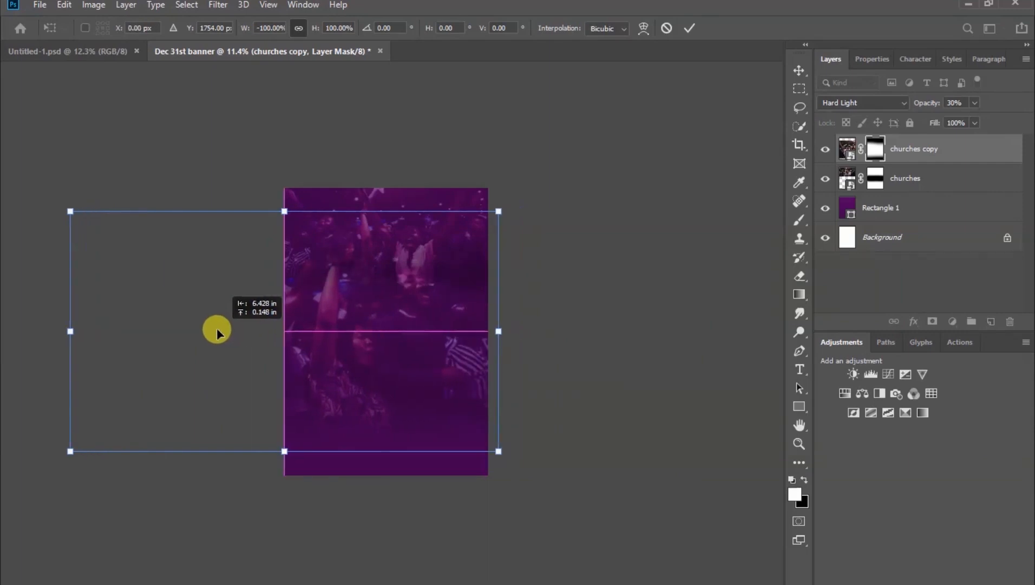
{"action": "left_click_drag", "start_coordinate": [328, 349], "coordinate": [322, 355]}
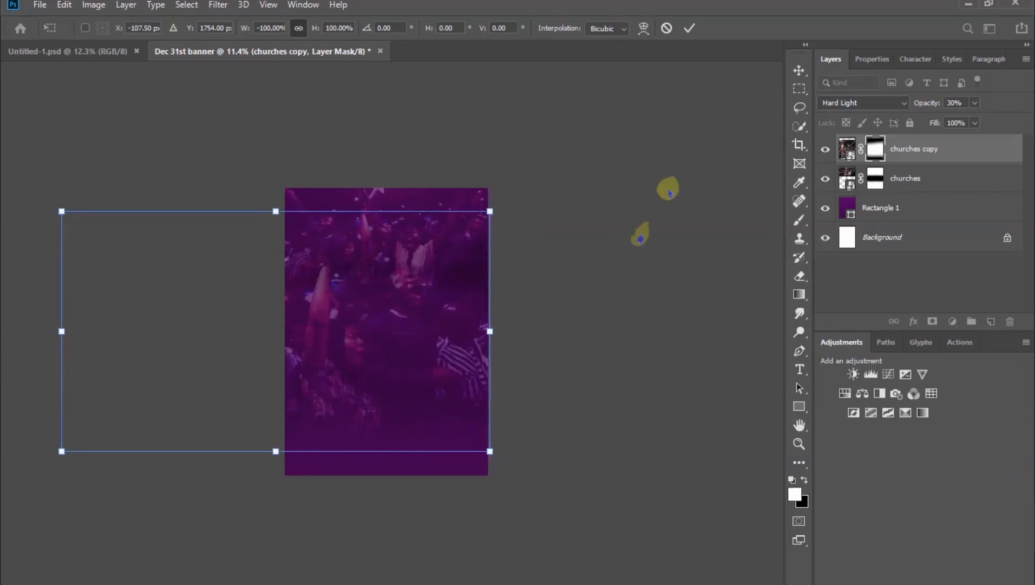
{"action": "left_click", "coordinate": [690, 33]}
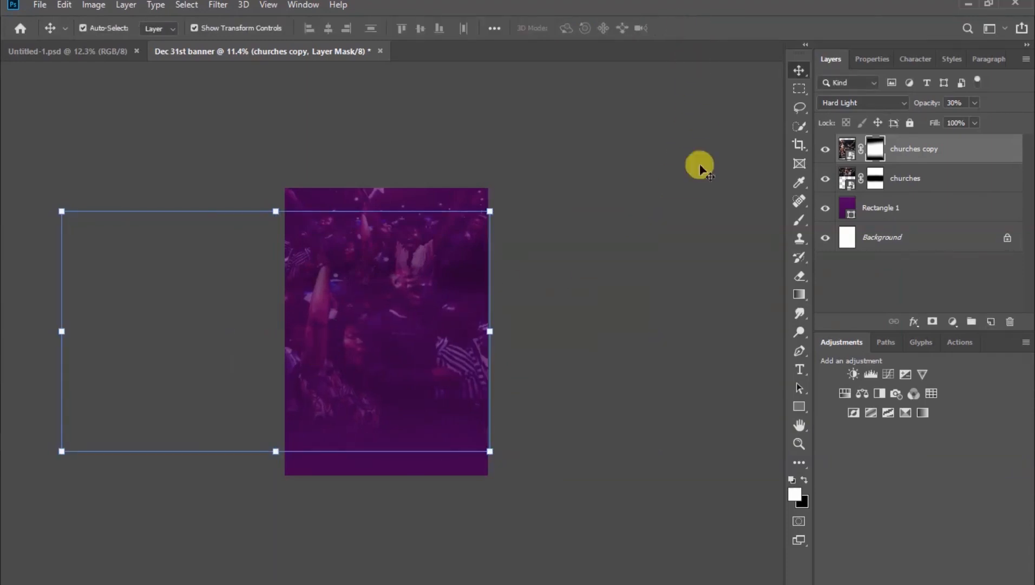
{"action": "left_click", "coordinate": [654, 296]}
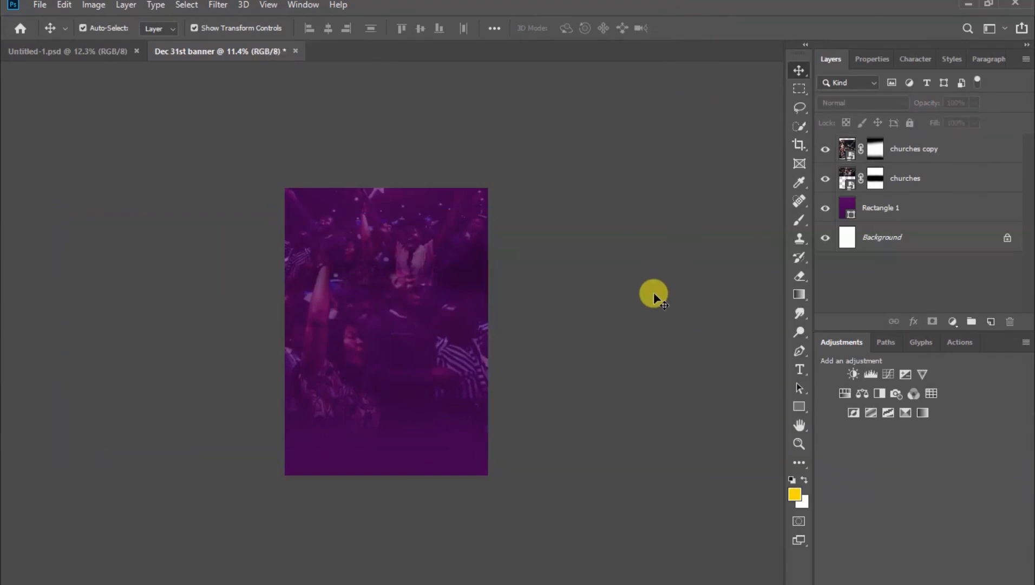
Place the Occupy 2023 poster elements image from the New folder in File Explorer across the lower part of the banner
{"action": "scroll", "coordinate": [375, 309], "scroll_direction": "up", "scroll_amount": 4}
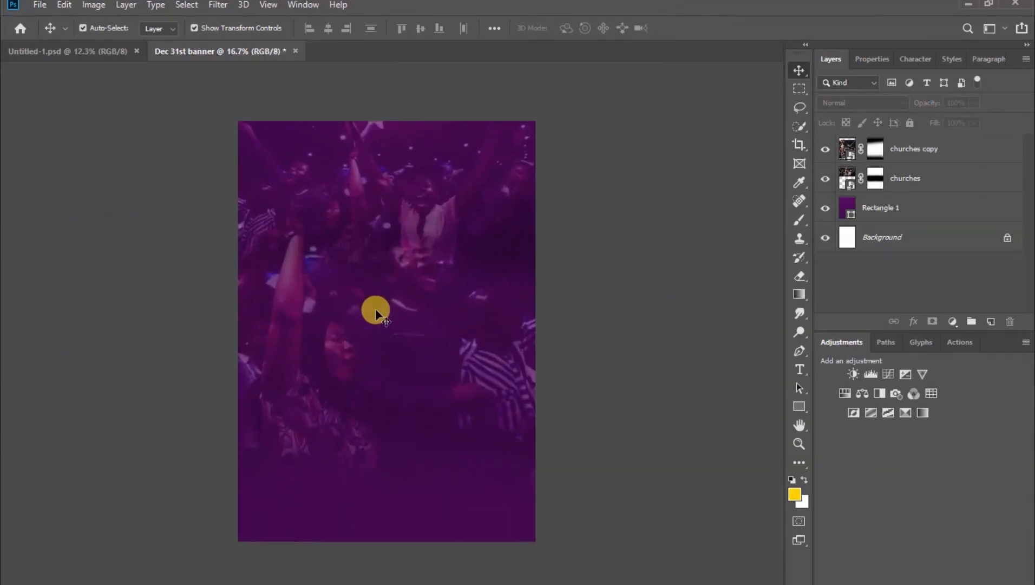
{"action": "left_click", "coordinate": [269, 5]}
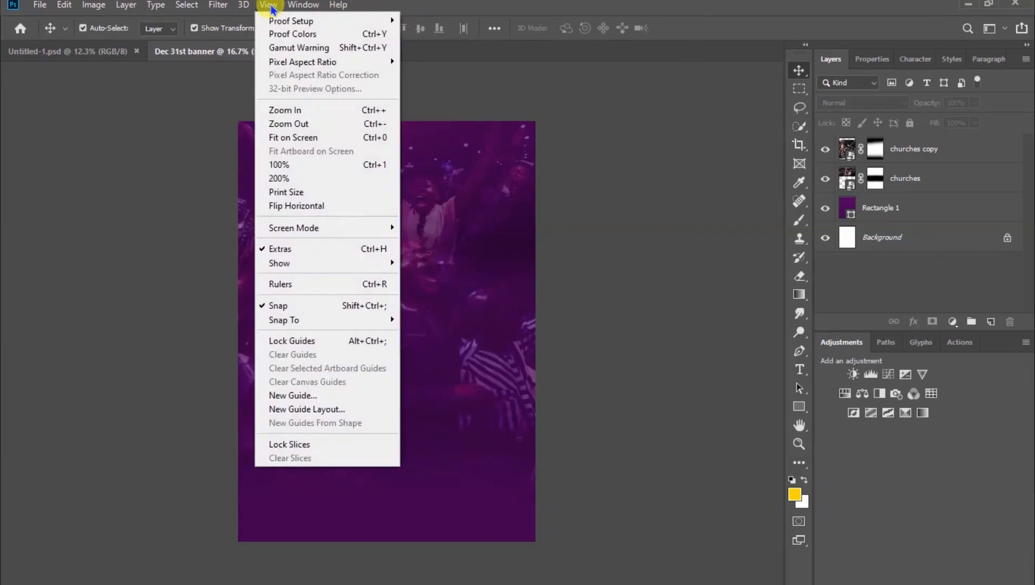
{"action": "left_click", "coordinate": [293, 138]}
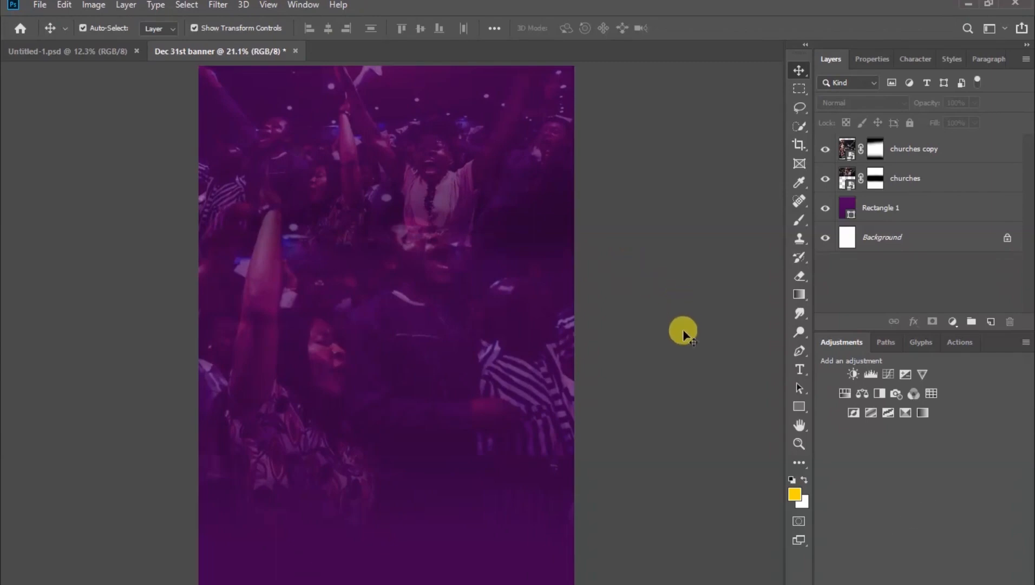
{"action": "key", "text": "alt+Tab"}
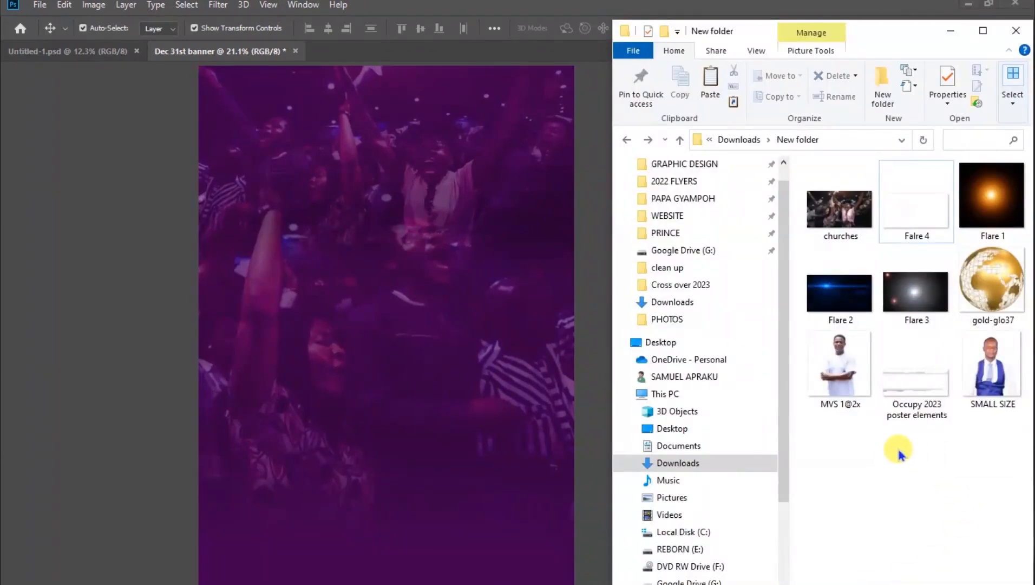
{"action": "left_click_drag", "start_coordinate": [914, 385], "coordinate": [390, 477]}
{"action": "left_click", "coordinate": [549, 28]}
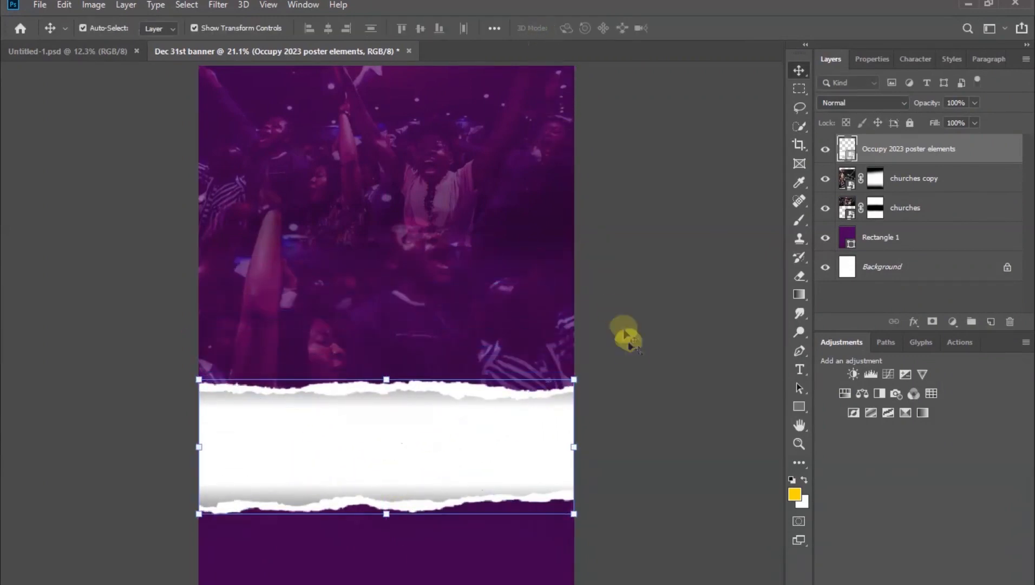
Move the torn-paper strip slightly lower on the banner, keeping it spanning the page's full width
{"action": "left_click", "coordinate": [642, 370]}
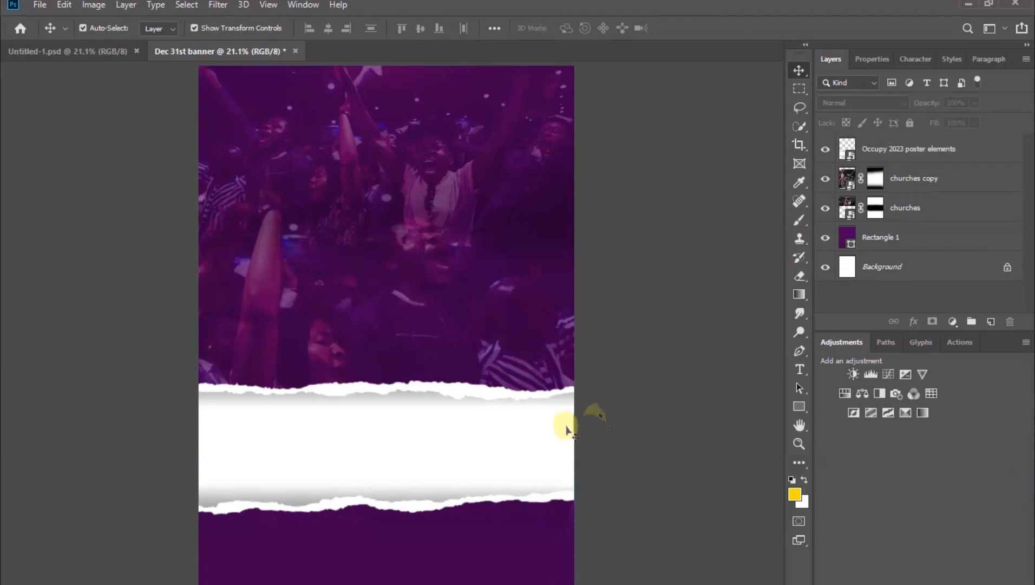
{"action": "left_click", "coordinate": [483, 447]}
{"action": "left_click_drag", "start_coordinate": [476, 441], "coordinate": [483, 449]}
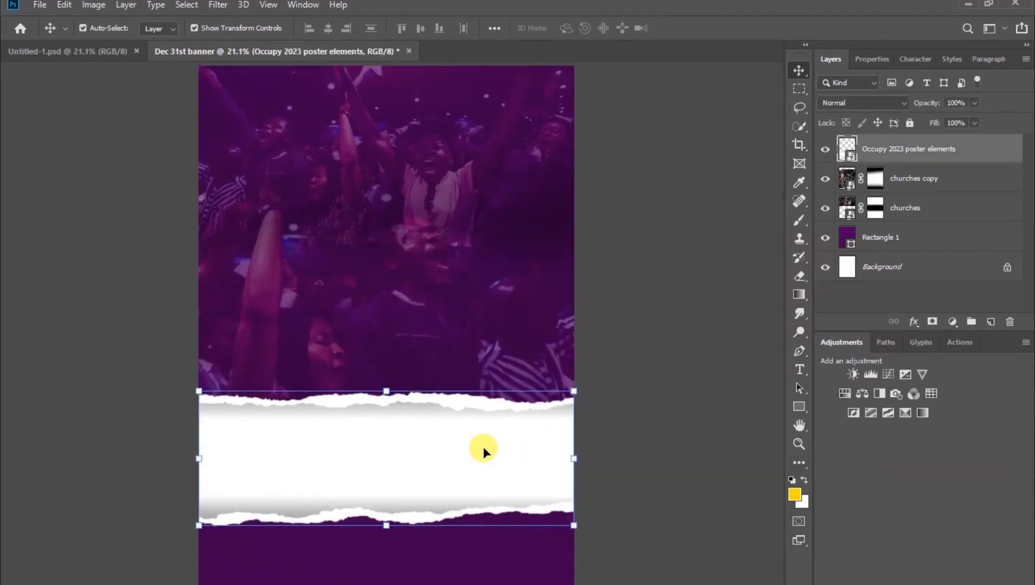
{"action": "left_click", "coordinate": [650, 424]}
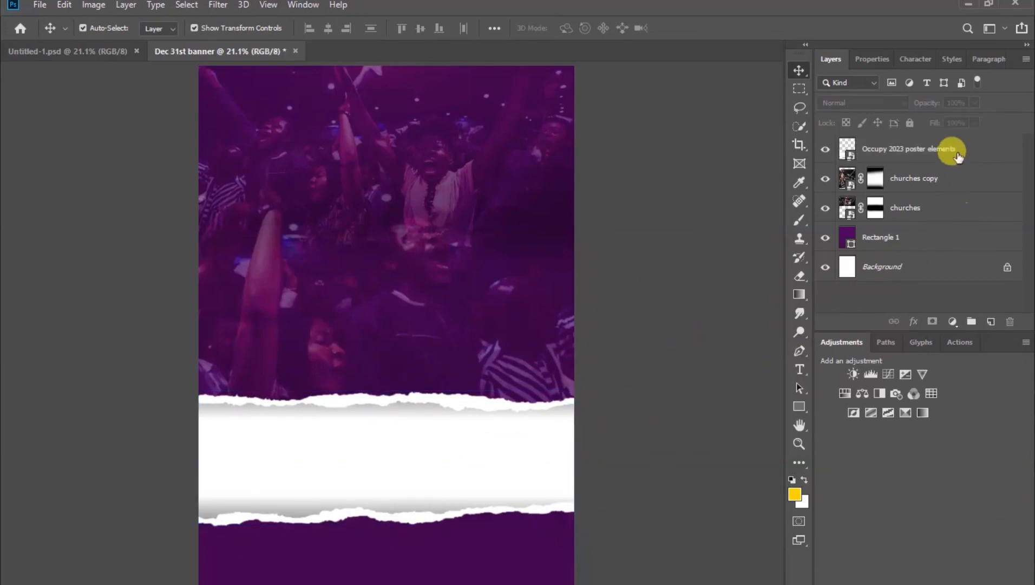
Add a Multiply drop shadow to the torn-paper layer with 80% opacity, 90° angle, 0 px distance, 10% spread and 120 px size
{"action": "left_click", "coordinate": [920, 152]}
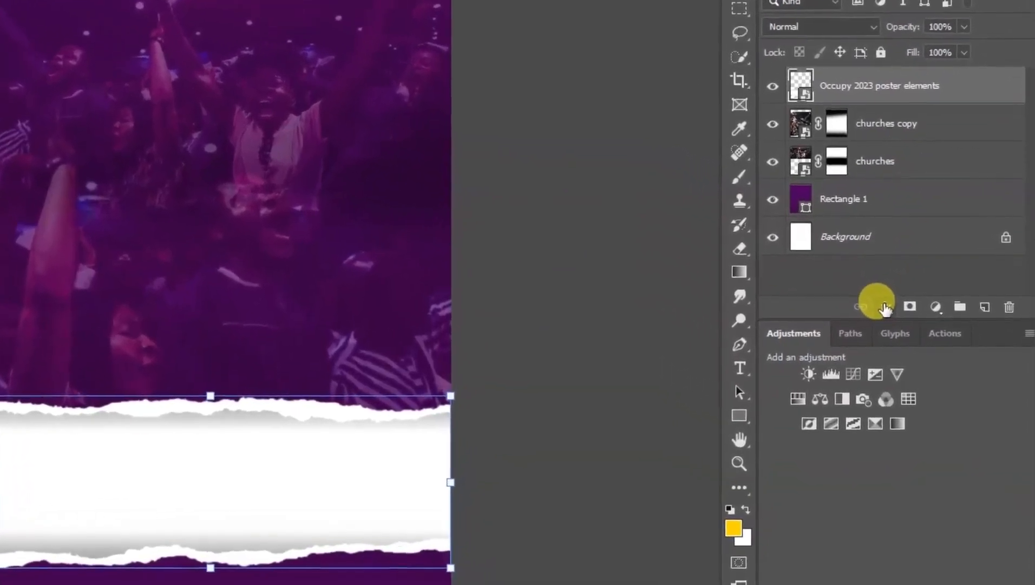
{"action": "left_click", "coordinate": [884, 306]}
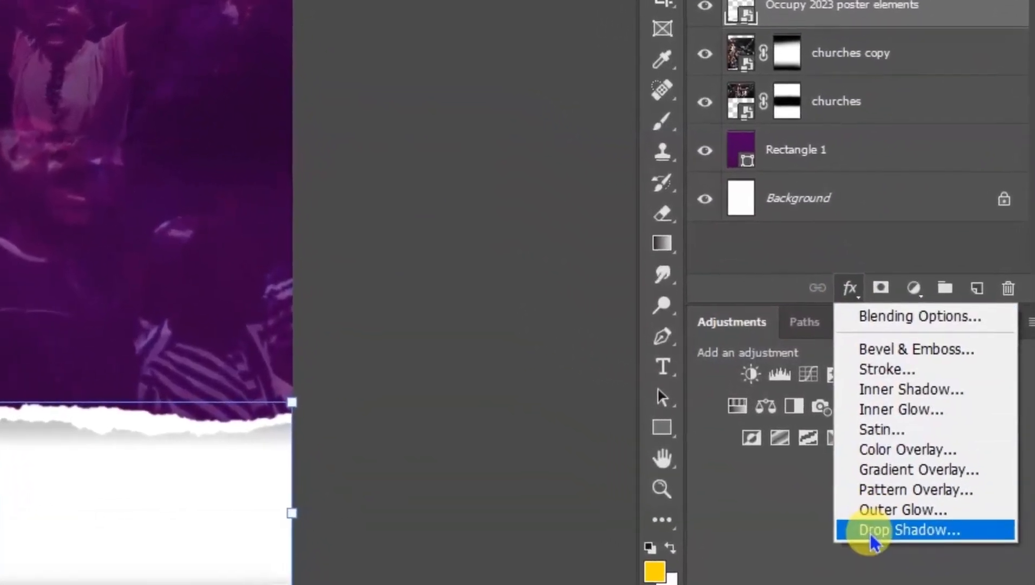
{"action": "left_click", "coordinate": [920, 531]}
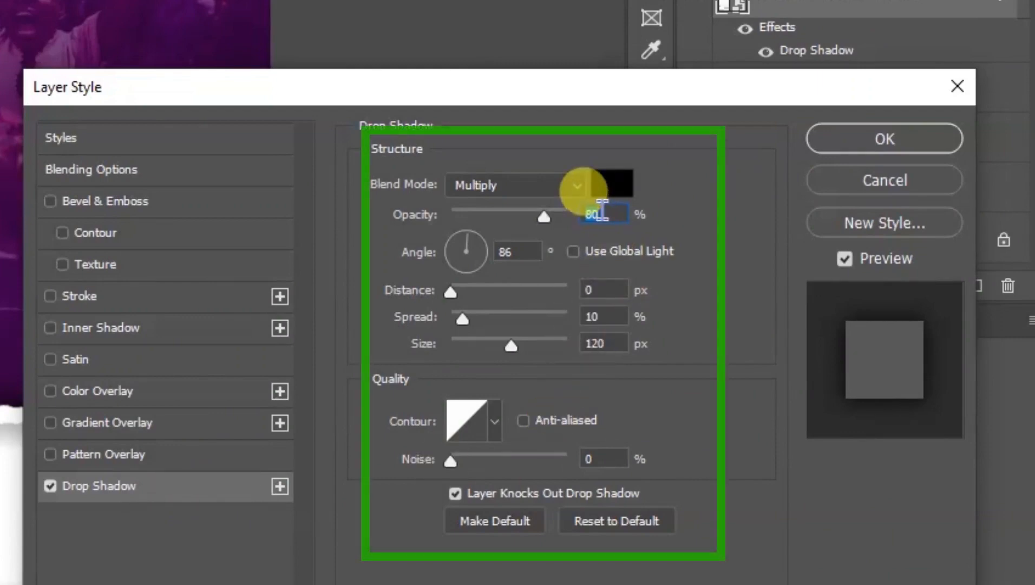
{"action": "type", "text": "89"}
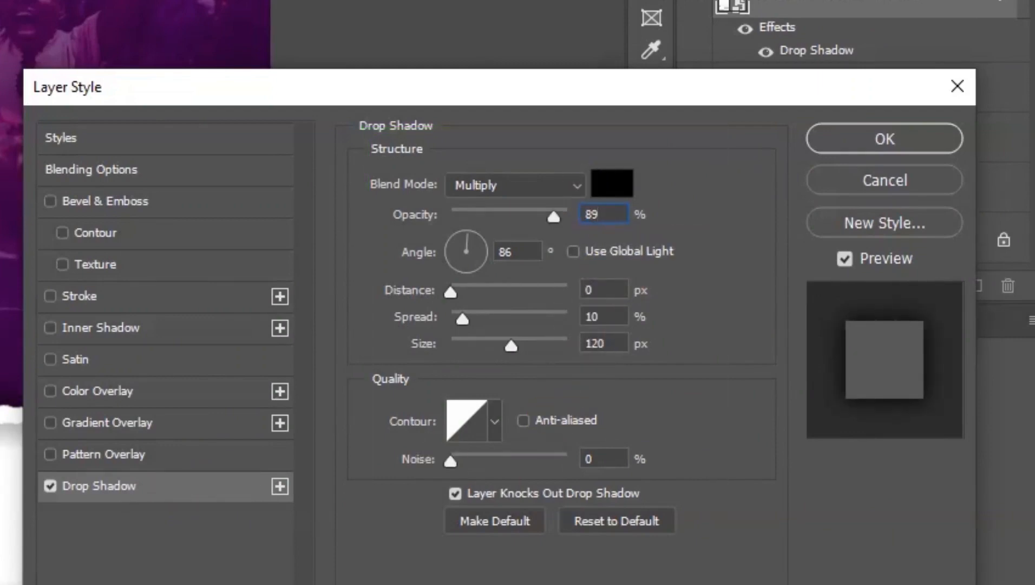
{"action": "left_click", "coordinate": [599, 215]}
{"action": "key", "text": "BackSpace"}
{"action": "type", "text": "0"}
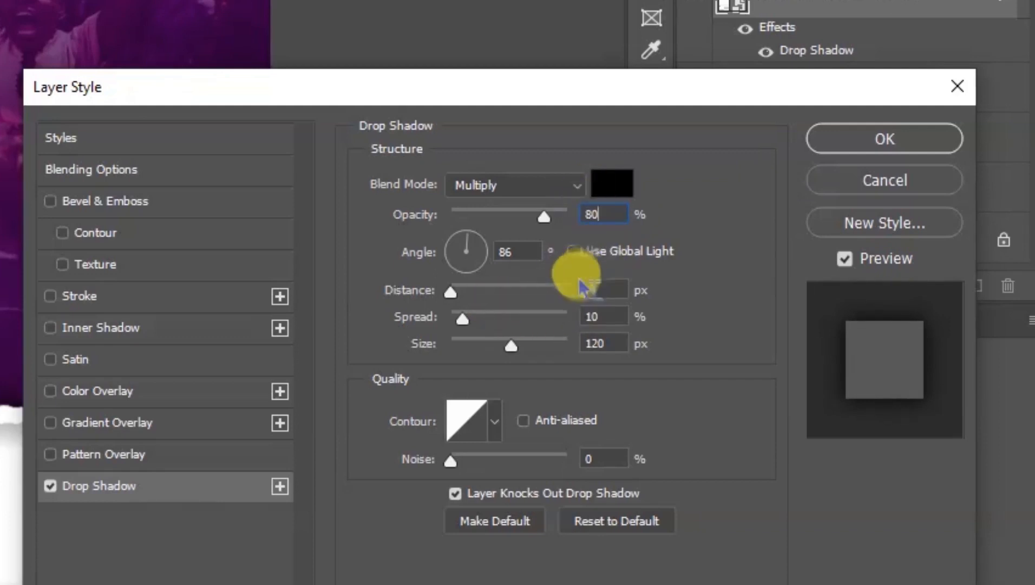
{"action": "key", "text": "Tab"}
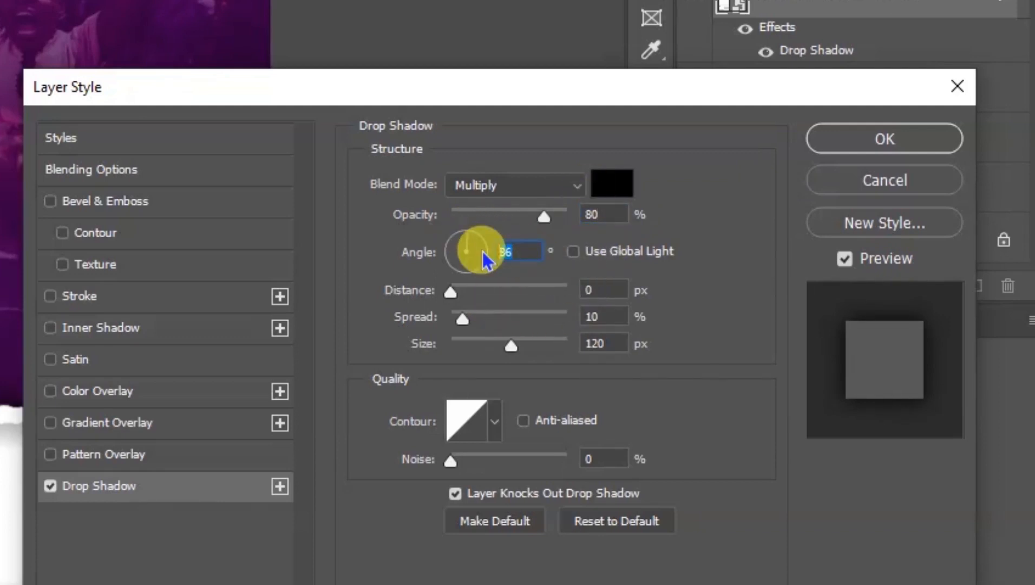
{"action": "type", "text": "90"}
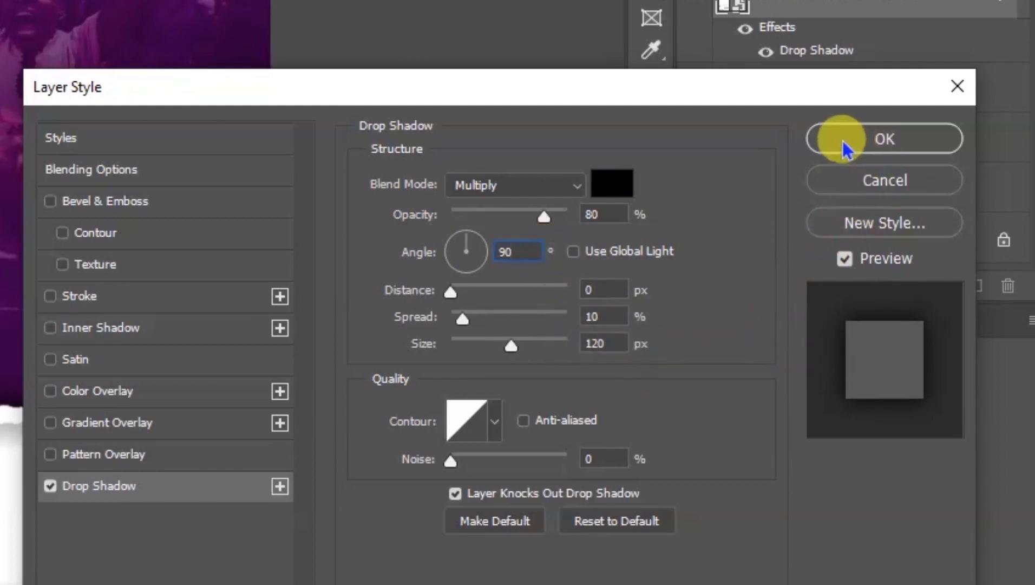
{"action": "left_click", "coordinate": [912, 142]}
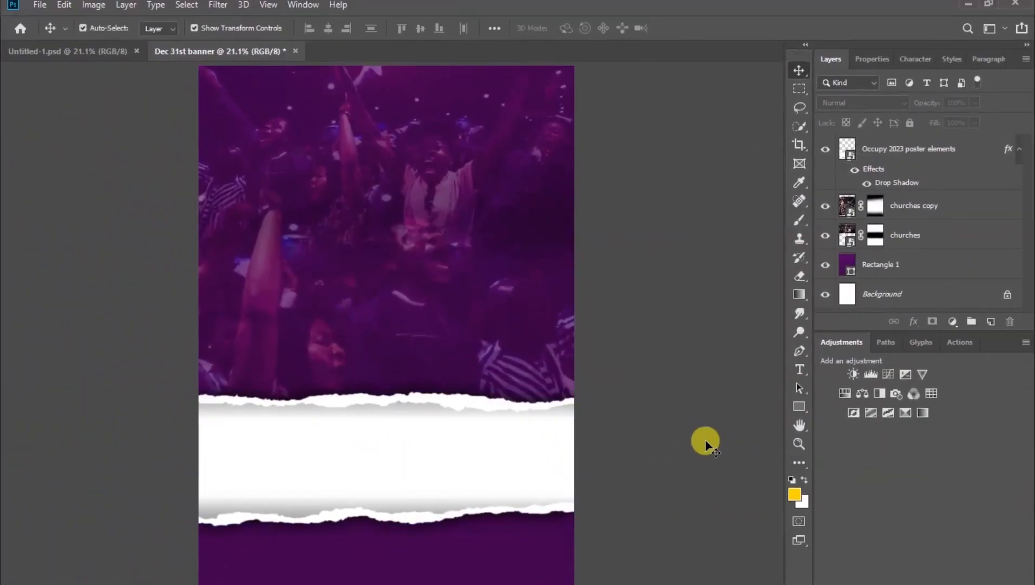
Place the Flare 1 image from the New folder in File Explorer and enlarge it to reach from the page's top edge to the torn paper
{"action": "left_click", "coordinate": [517, 584]}
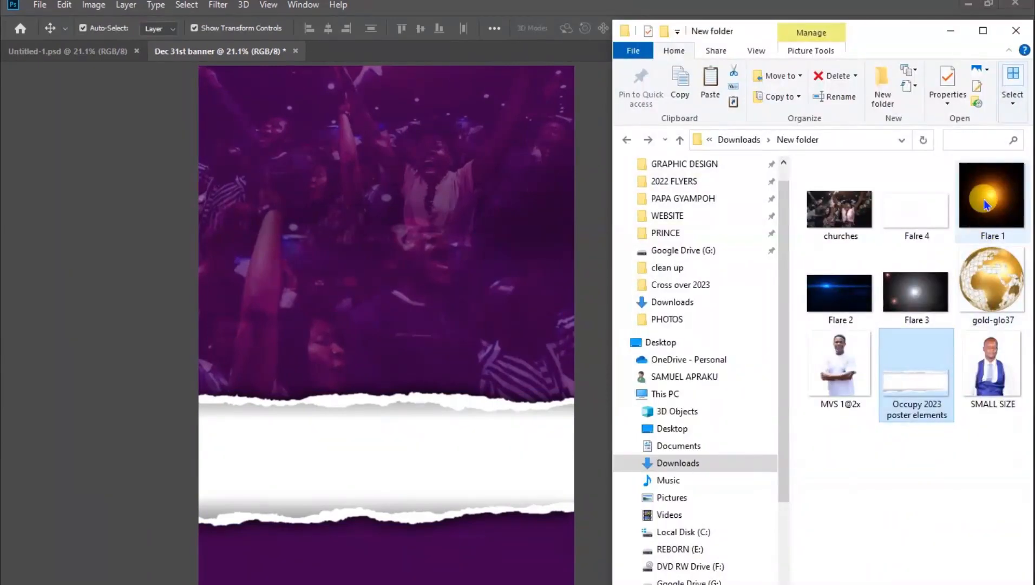
{"action": "left_click_drag", "start_coordinate": [983, 198], "coordinate": [303, 154]}
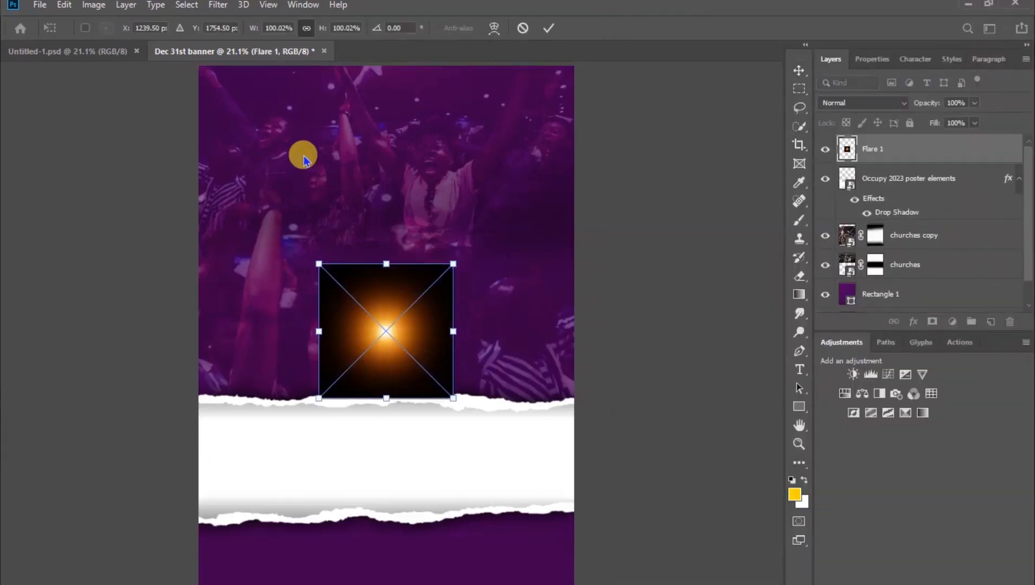
{"action": "left_click_drag", "start_coordinate": [386, 268], "coordinate": [427, 70]}
{"action": "left_click", "coordinate": [548, 28]}
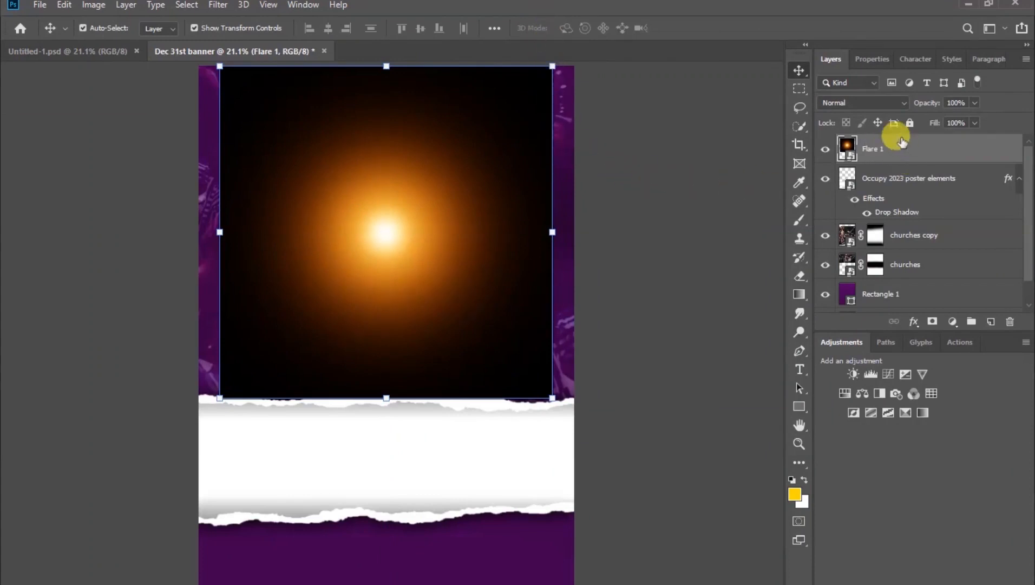
Set the Flare 1 layer's blend mode to Screen and move the glow's centre to the page's upper-left corner
{"action": "left_click", "coordinate": [906, 104]}
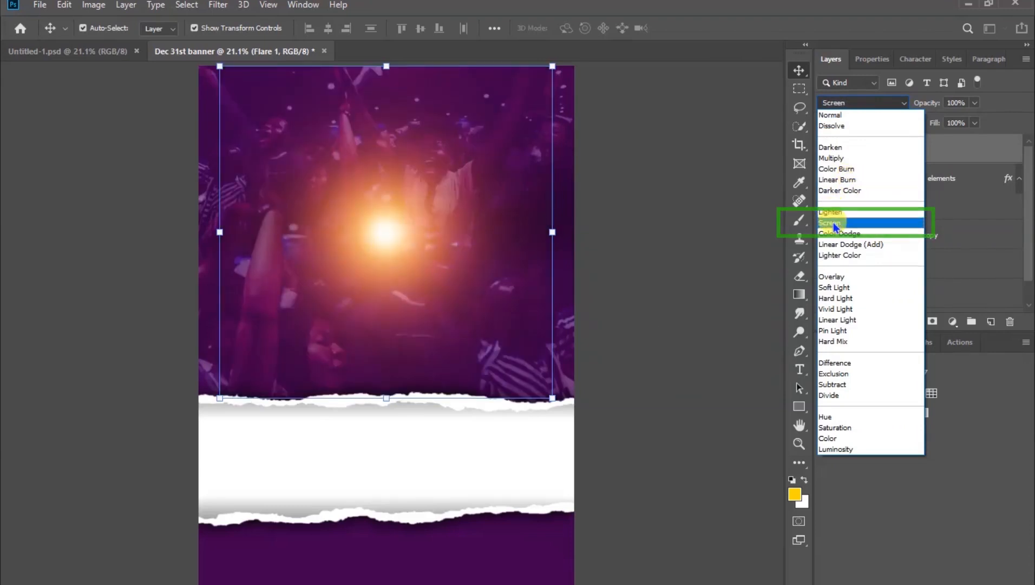
{"action": "left_click", "coordinate": [858, 223]}
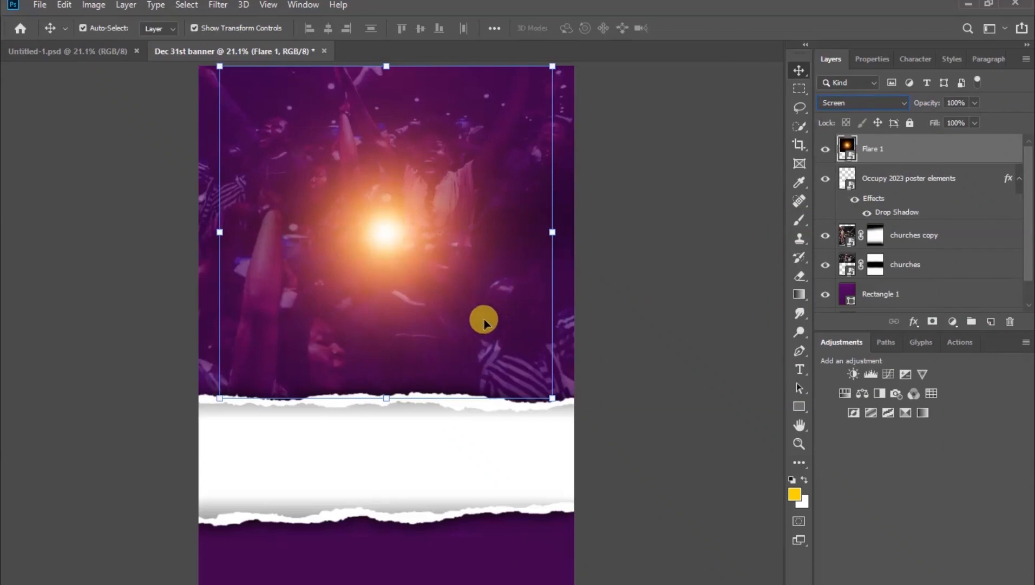
{"action": "left_click_drag", "start_coordinate": [484, 323], "coordinate": [270, 120]}
{"action": "left_click", "coordinate": [674, 305]}
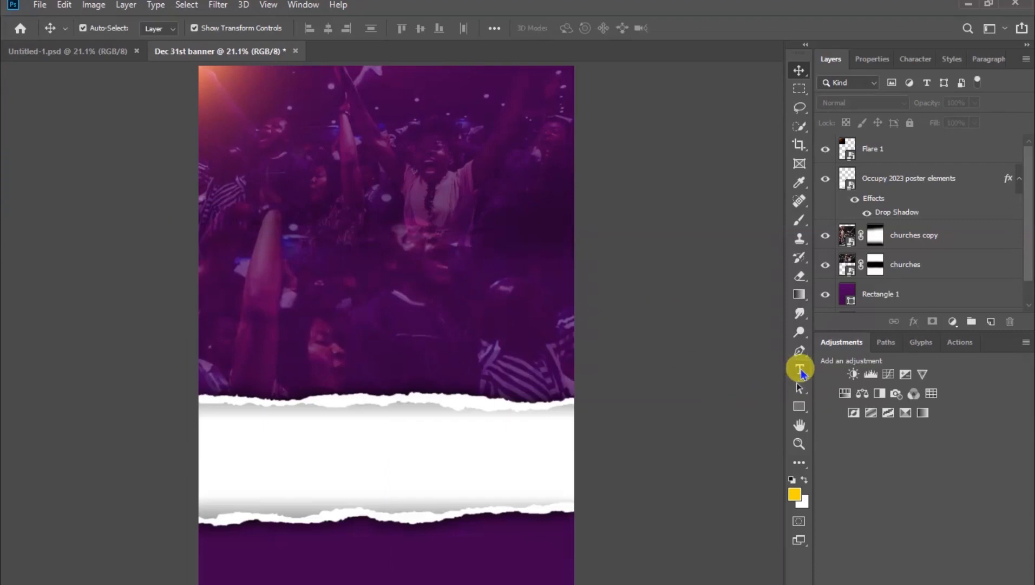
Add the text YOUR CHURCH NAME near the top of the page
{"action": "left_click", "coordinate": [800, 370]}
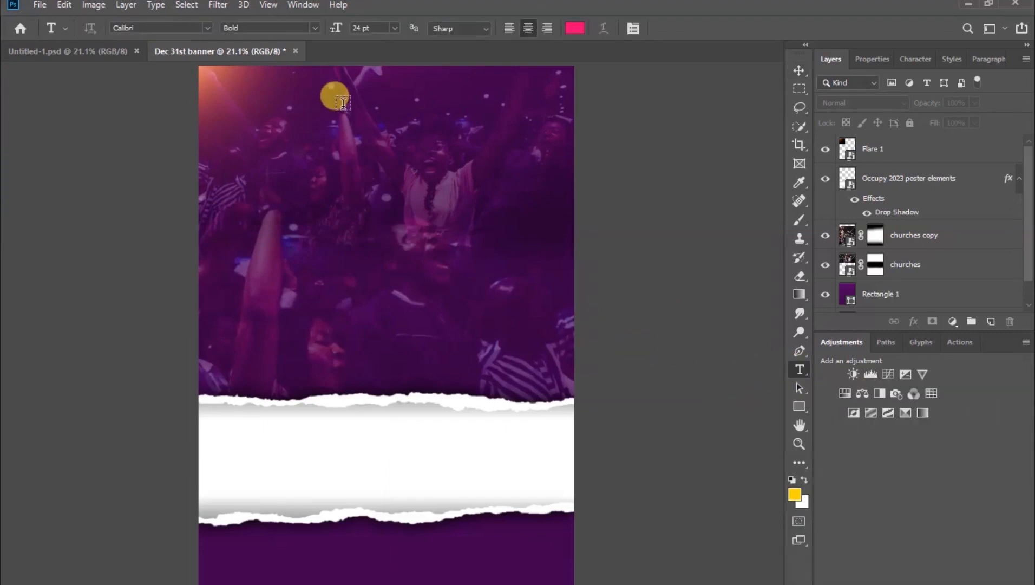
{"action": "left_click", "coordinate": [338, 94]}
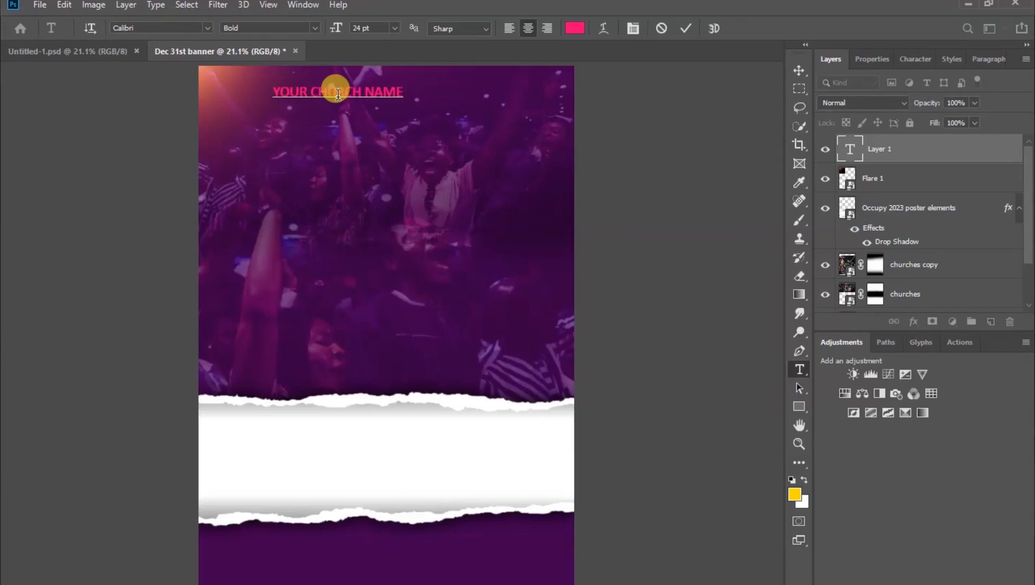
{"action": "left_click", "coordinate": [684, 33]}
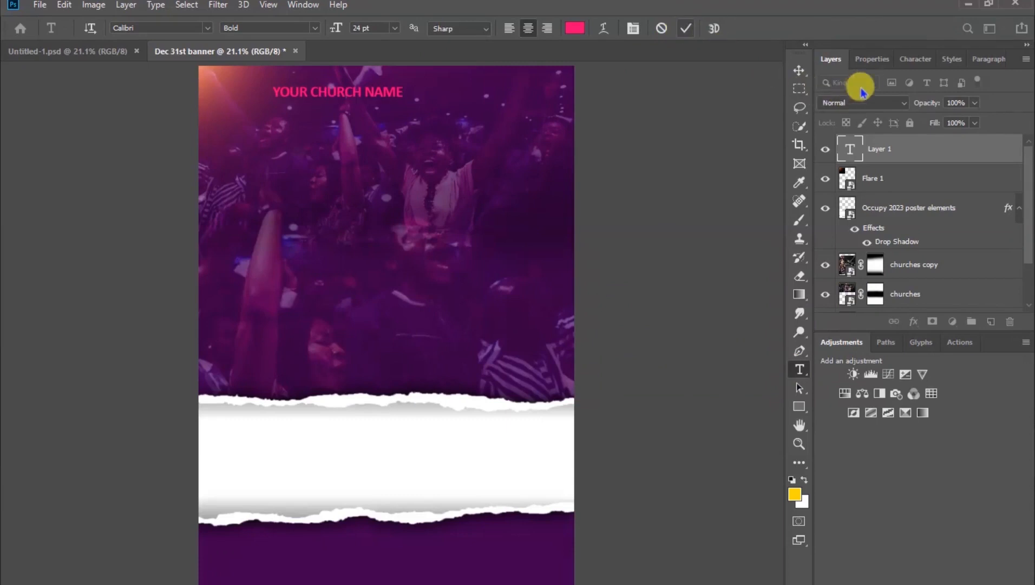
Change the church name text colour to white (ffffff)
{"action": "left_click", "coordinate": [872, 61]}
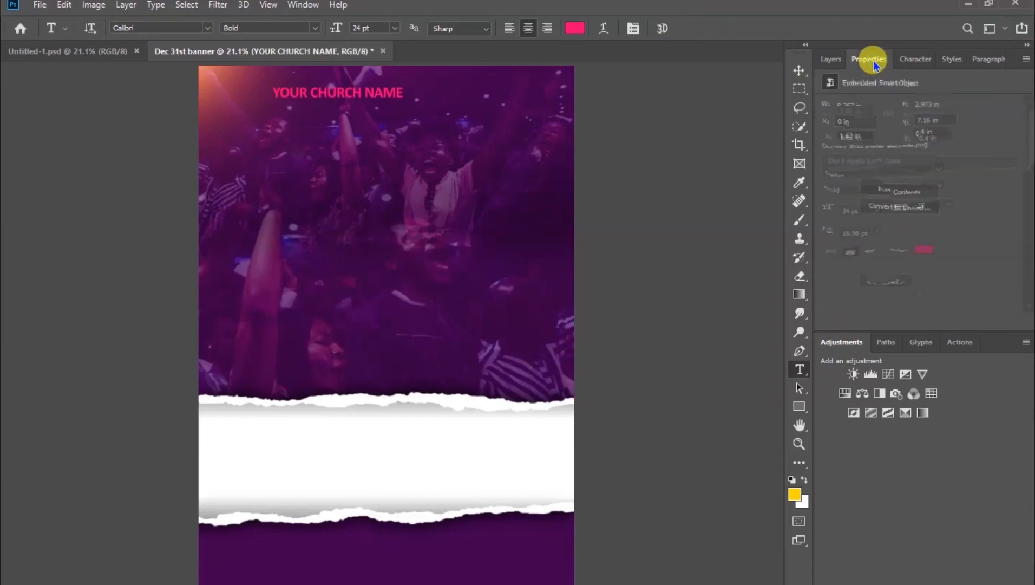
{"action": "left_click", "coordinate": [921, 247]}
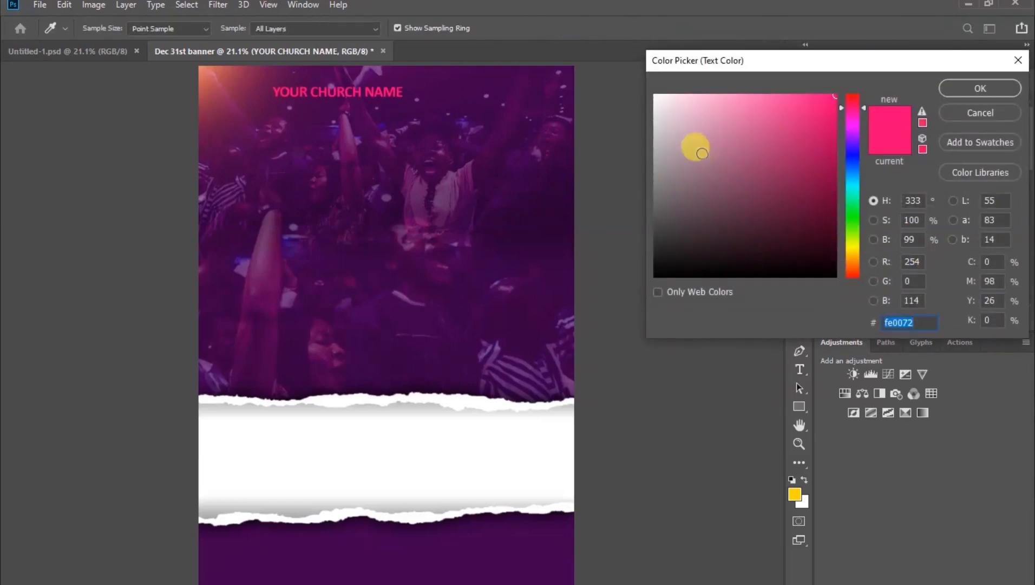
{"action": "left_click_drag", "start_coordinate": [669, 105], "coordinate": [654, 92]}
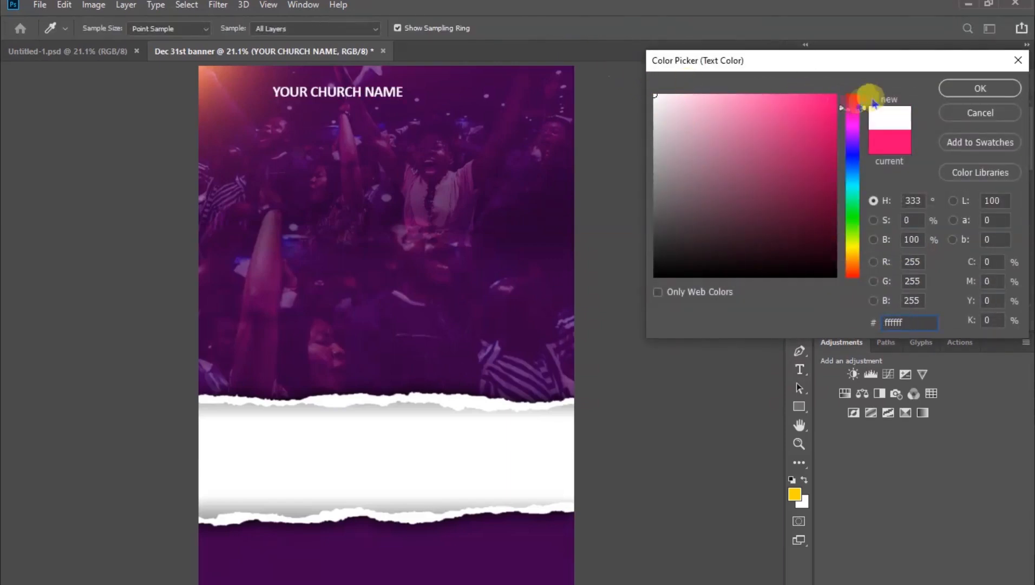
{"action": "left_click", "coordinate": [964, 89]}
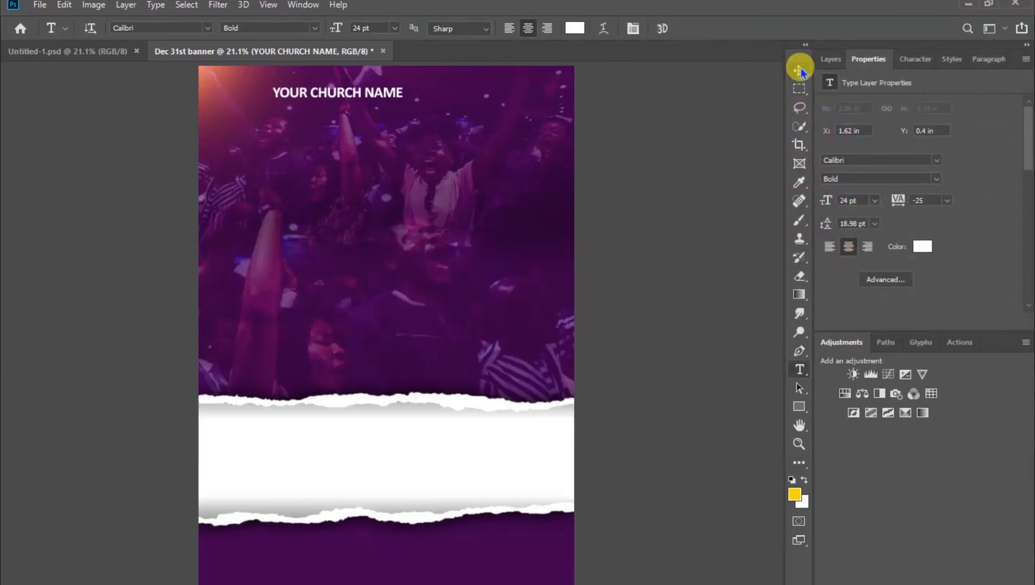
Shift the church name toward the top centre of the page and choose Calibri as its font
{"action": "left_click", "coordinate": [799, 71]}
{"action": "left_click_drag", "start_coordinate": [378, 94], "coordinate": [412, 88]}
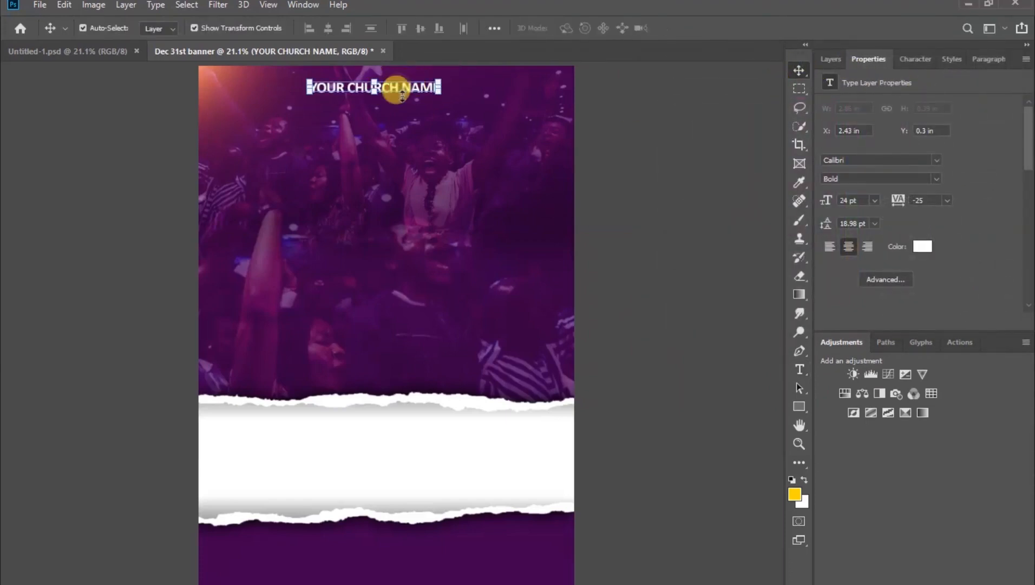
{"action": "left_click", "coordinate": [939, 160]}
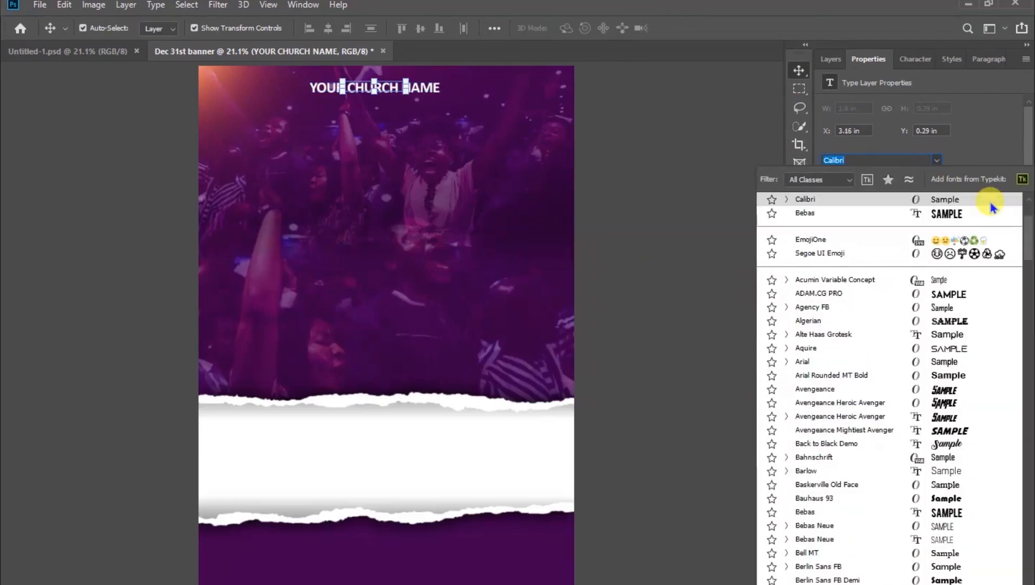
{"action": "scroll", "coordinate": [992, 209], "scroll_direction": "up", "scroll_amount": 3}
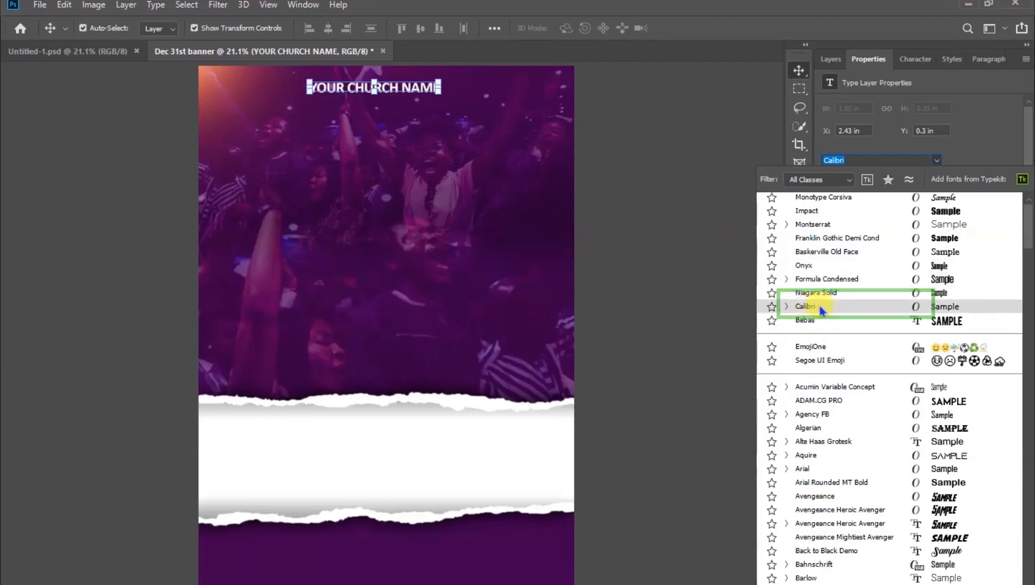
{"action": "left_click", "coordinate": [853, 310]}
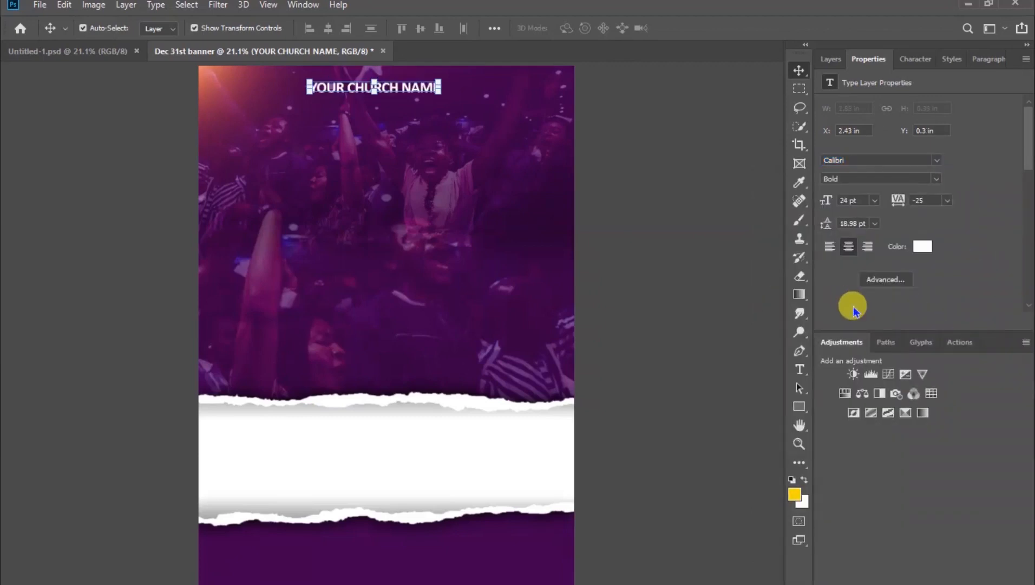
Set the church name's font size to 18 pt
{"action": "left_click", "coordinate": [876, 202]}
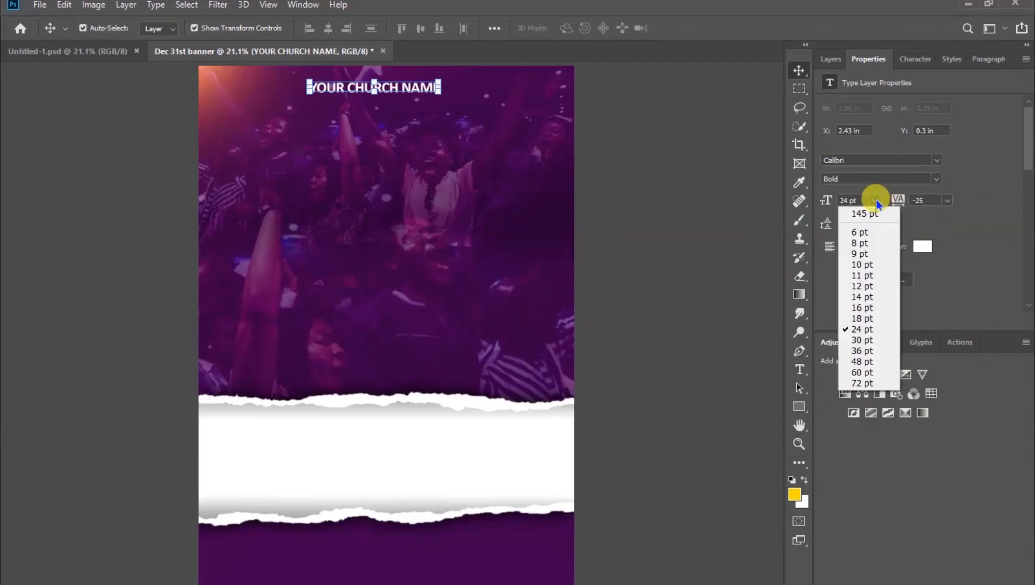
{"action": "left_click", "coordinate": [867, 318]}
{"action": "left_click", "coordinate": [666, 150]}
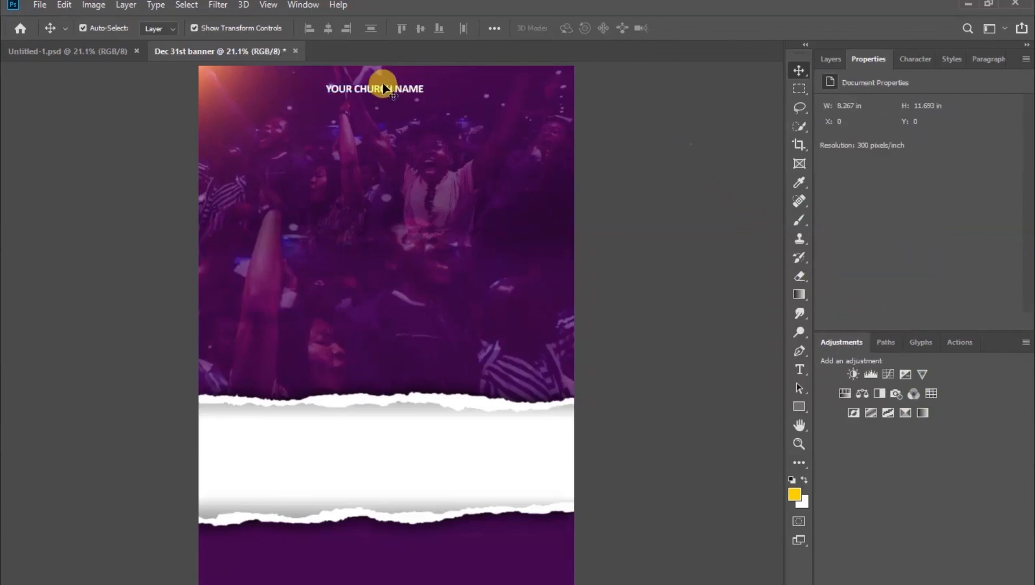
Centre the church name horizontally near the page's top edge and set its tracking to 0
{"action": "left_click_drag", "start_coordinate": [386, 93], "coordinate": [395, 88]}
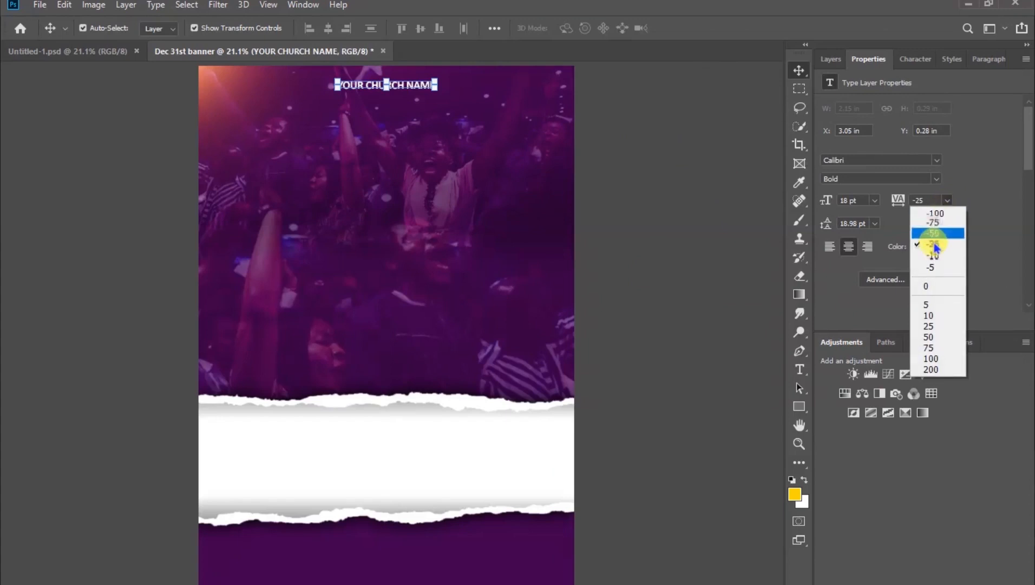
{"action": "left_click", "coordinate": [932, 286]}
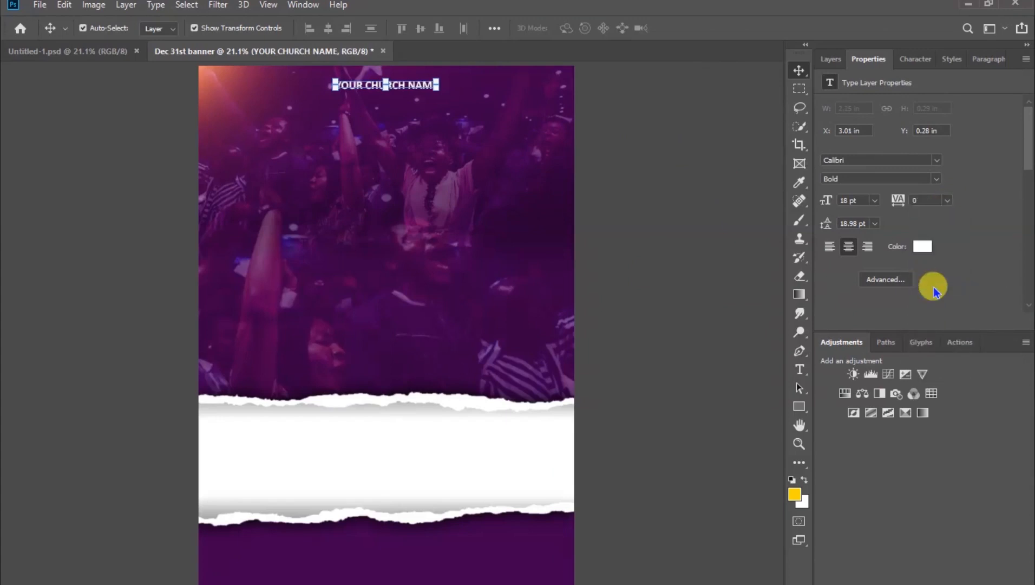
{"action": "left_click", "coordinate": [727, 293]}
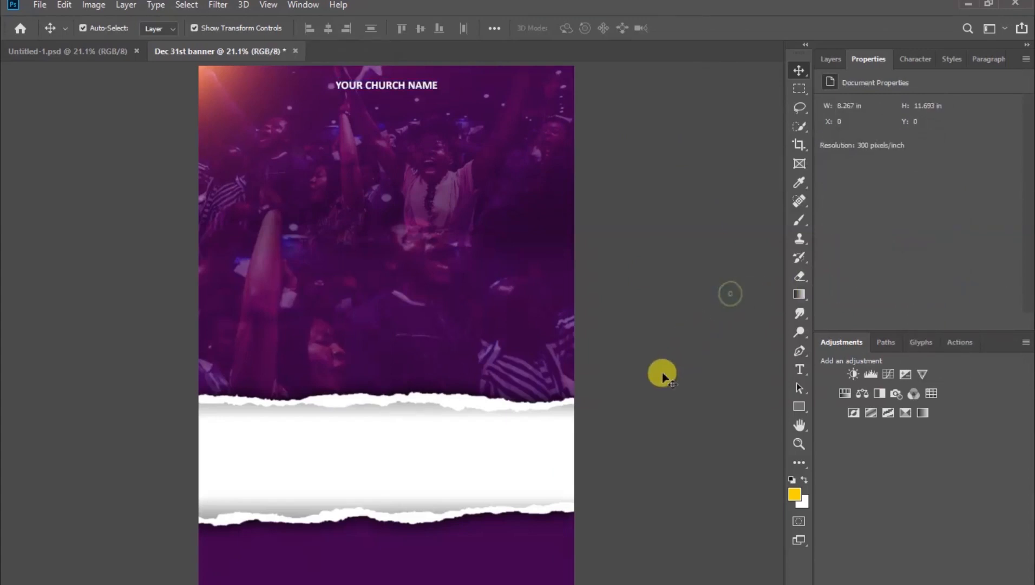
Place the gold-glo37 image on the banner, scaled to about 6%, just left of the church name
{"action": "key", "text": "alt+Tab"}
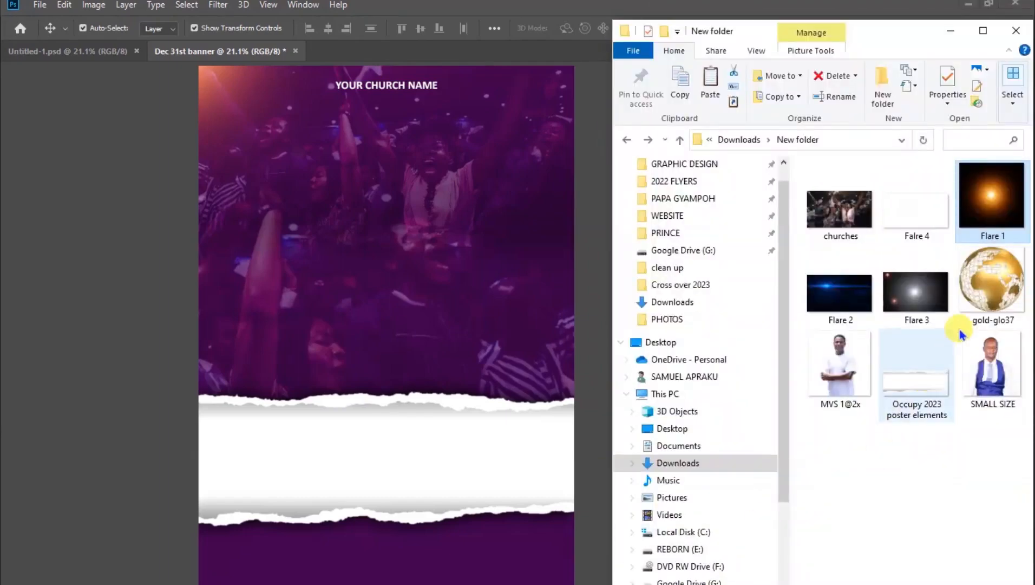
{"action": "left_click_drag", "start_coordinate": [988, 295], "coordinate": [301, 149]}
{"action": "left_click_drag", "start_coordinate": [377, 386], "coordinate": [376, 313]}
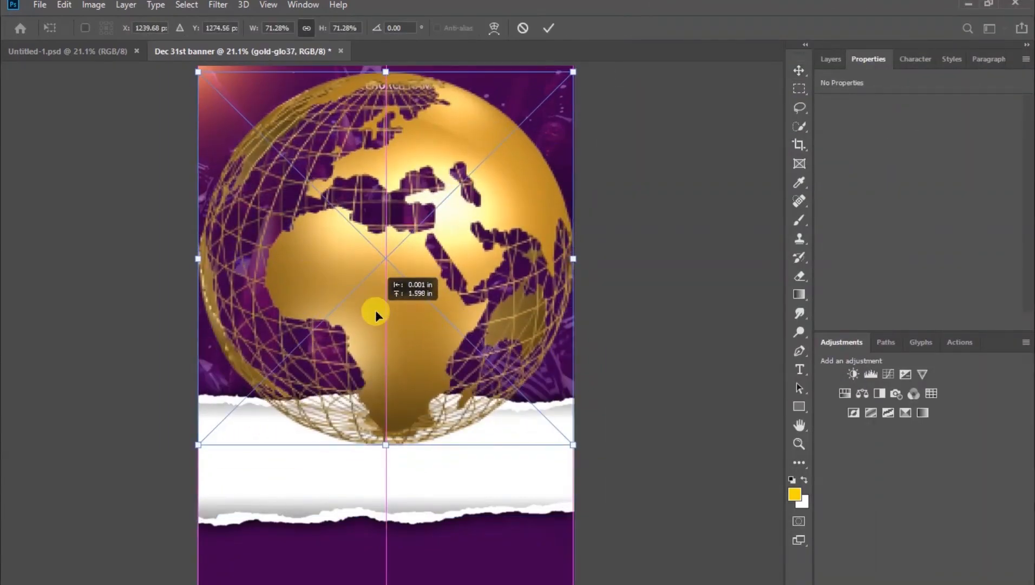
{"action": "left_click_drag", "start_coordinate": [574, 447], "coordinate": [314, 90]}
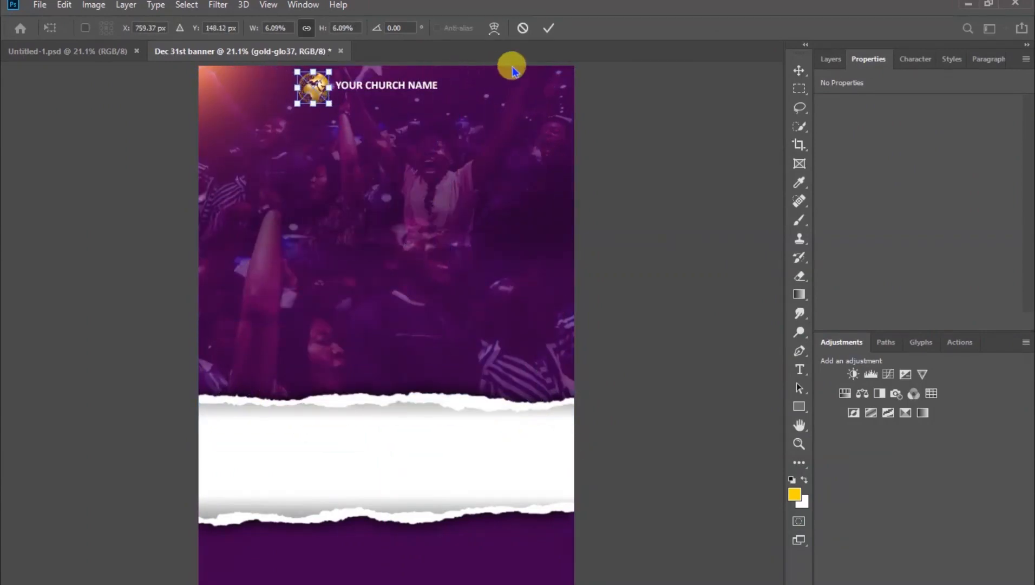
{"action": "left_click", "coordinate": [552, 33]}
{"action": "left_click", "coordinate": [642, 178]}
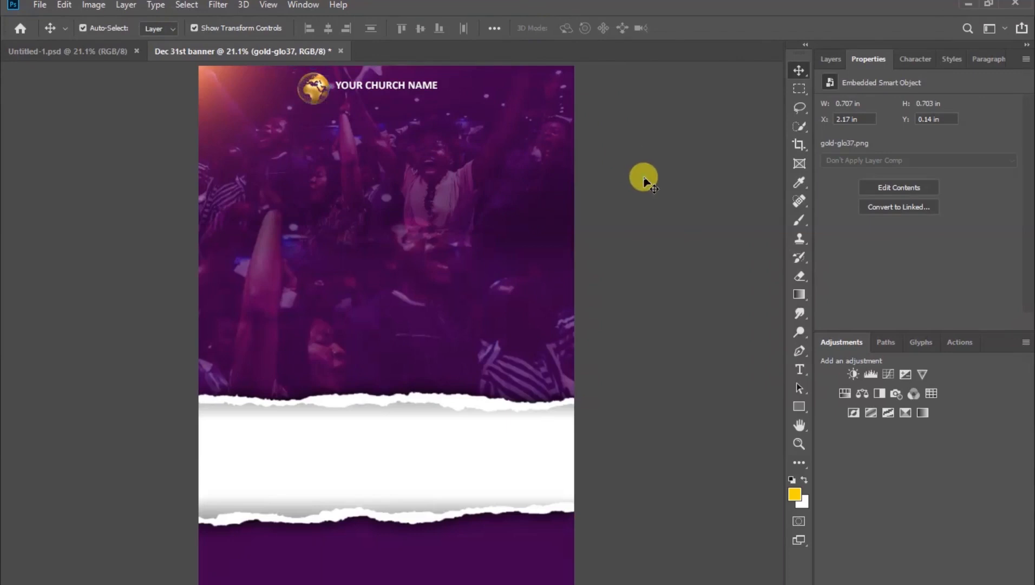
Duplicate the church name text directly below itself and change the copy's wording to "Presents"
{"action": "left_click", "coordinate": [829, 59]}
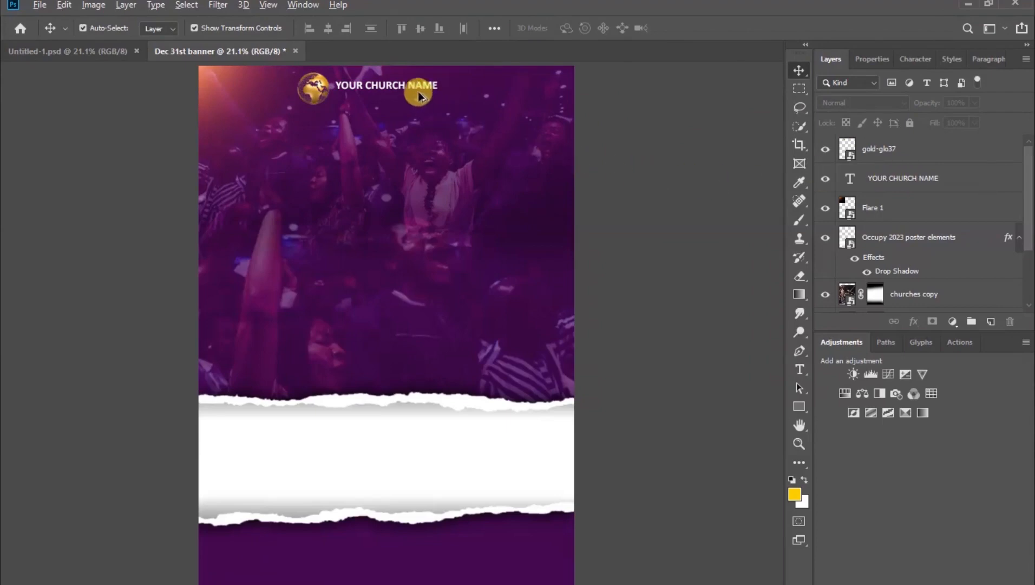
{"action": "left_click_drag", "start_coordinate": [397, 88], "coordinate": [397, 106]}
{"action": "double_click", "coordinate": [396, 105]}
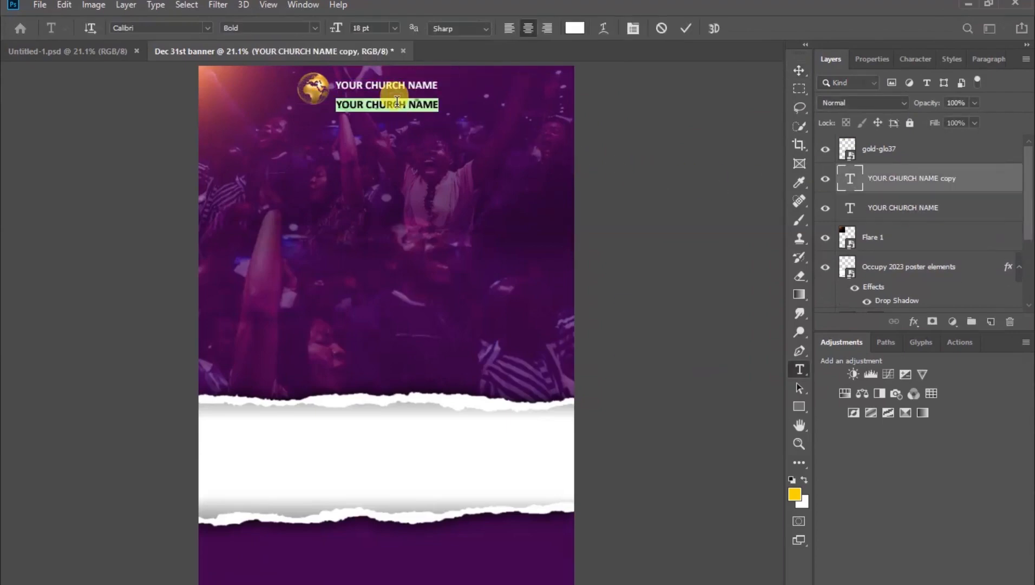
{"action": "left_click", "coordinate": [397, 102]}
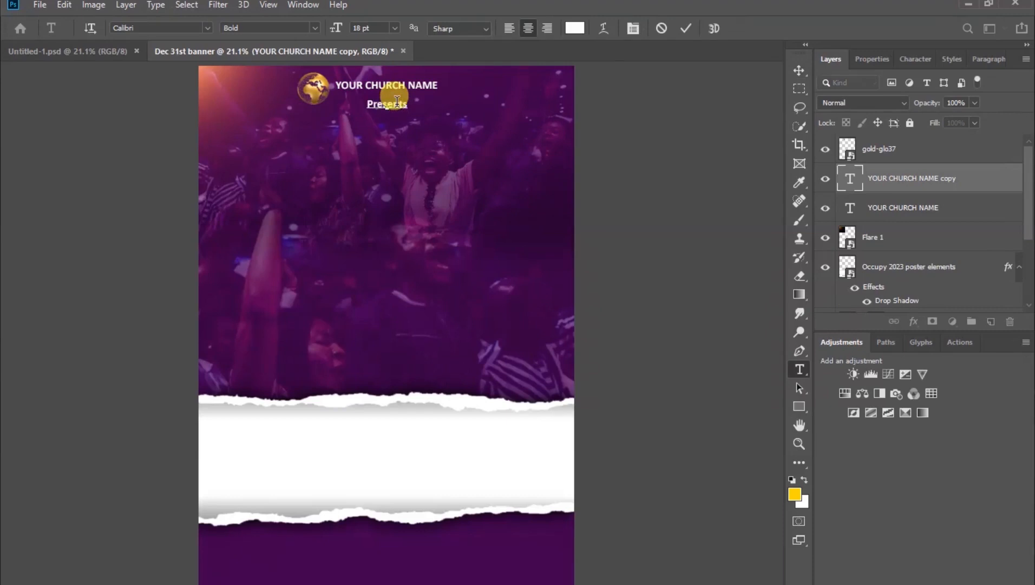
{"action": "left_click", "coordinate": [686, 29]}
{"action": "key", "text": "v"}
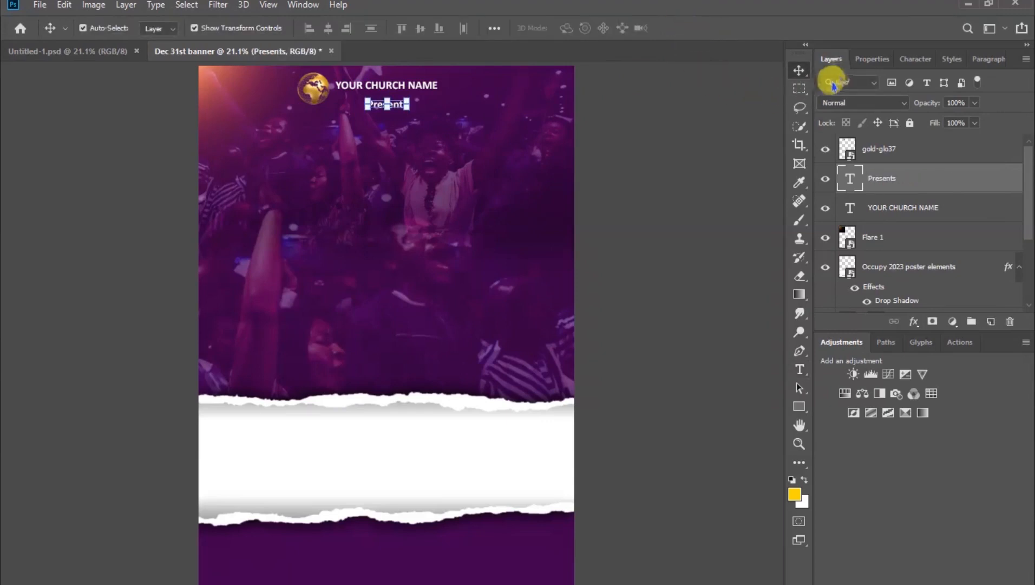
Set the "Presents" text to Regular style with a tracking of 100 and shift it slightly left beneath the church name
{"action": "left_click", "coordinate": [868, 58]}
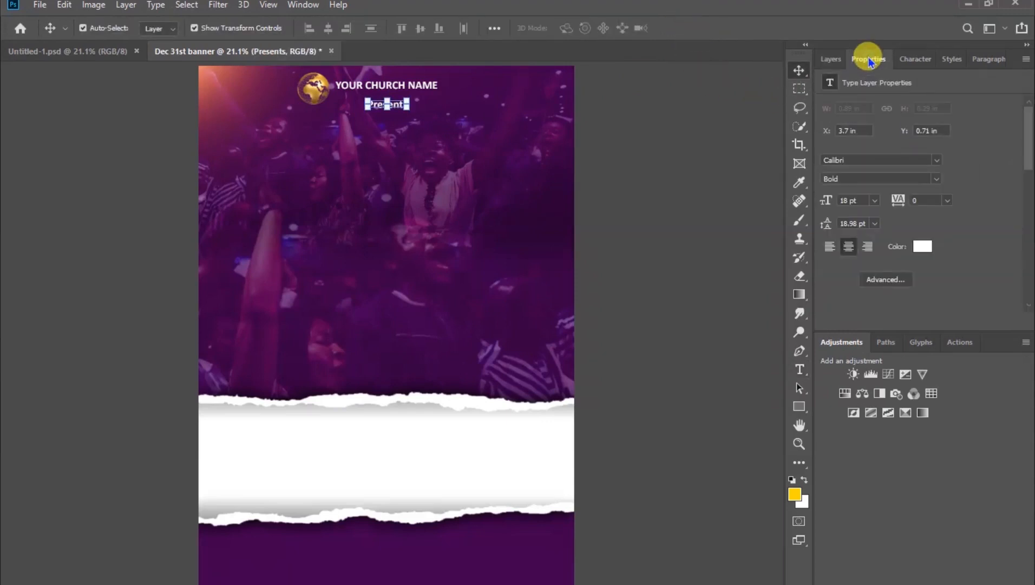
{"action": "left_click", "coordinate": [937, 180]}
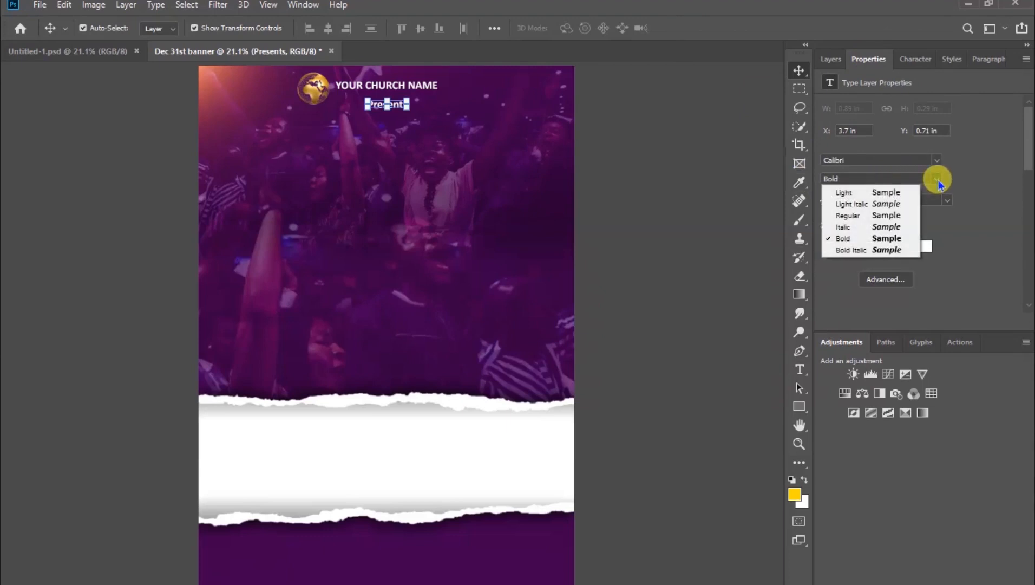
{"action": "left_click", "coordinate": [901, 217]}
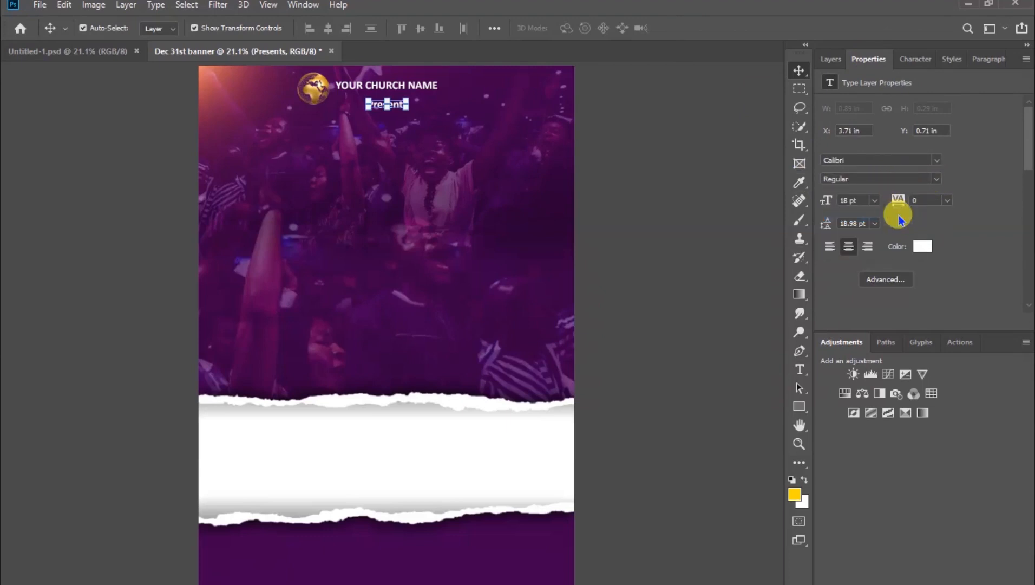
{"action": "left_click", "coordinate": [947, 201]}
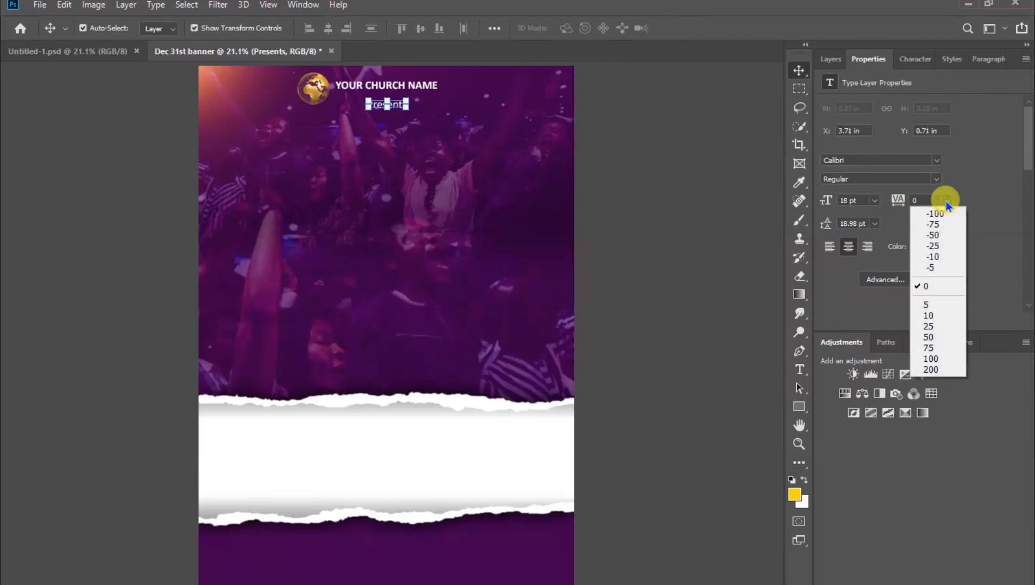
{"action": "left_click", "coordinate": [932, 358]}
{"action": "left_click", "coordinate": [702, 231]}
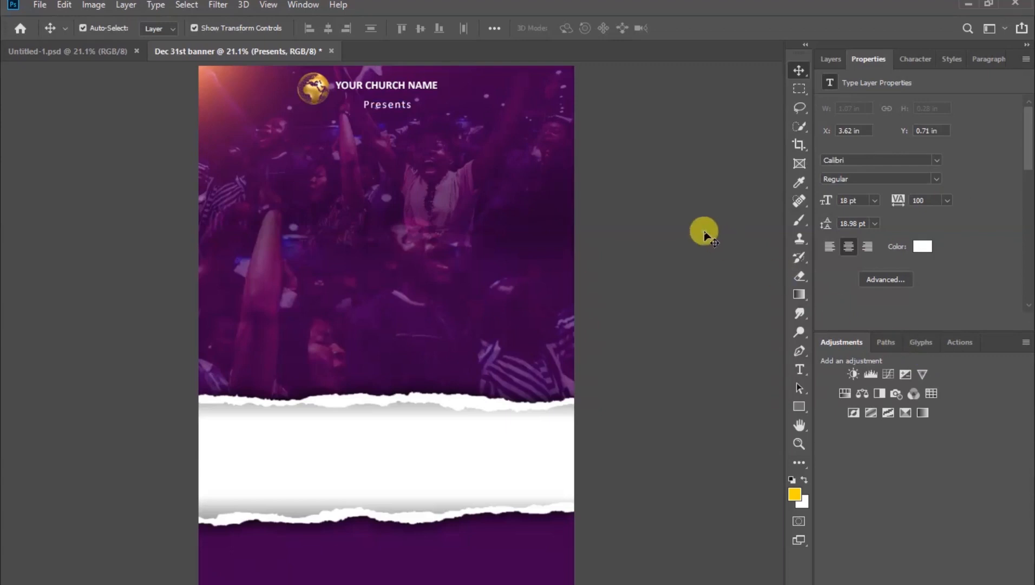
{"action": "left_click", "coordinate": [392, 105]}
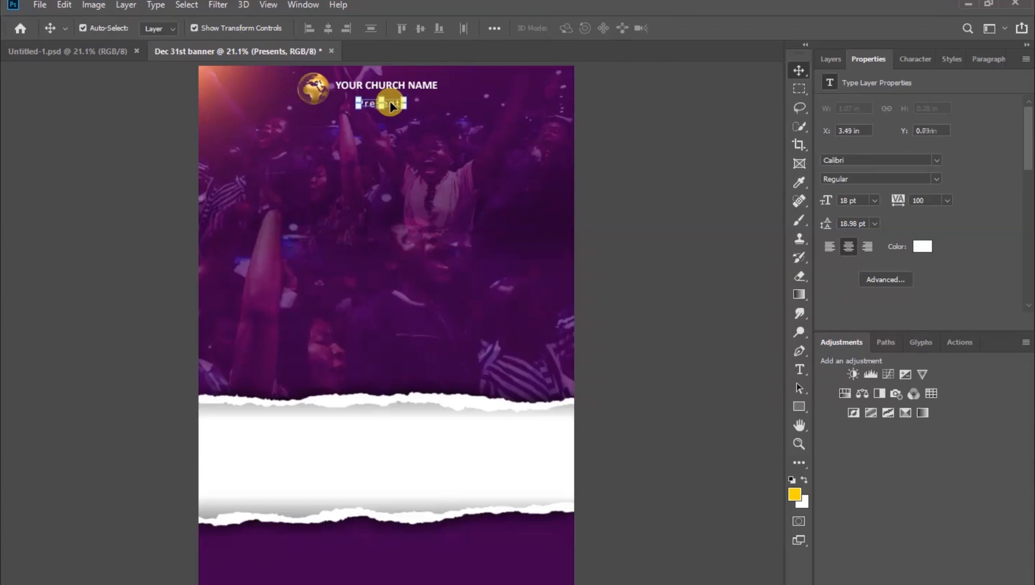
{"action": "left_click", "coordinate": [677, 188]}
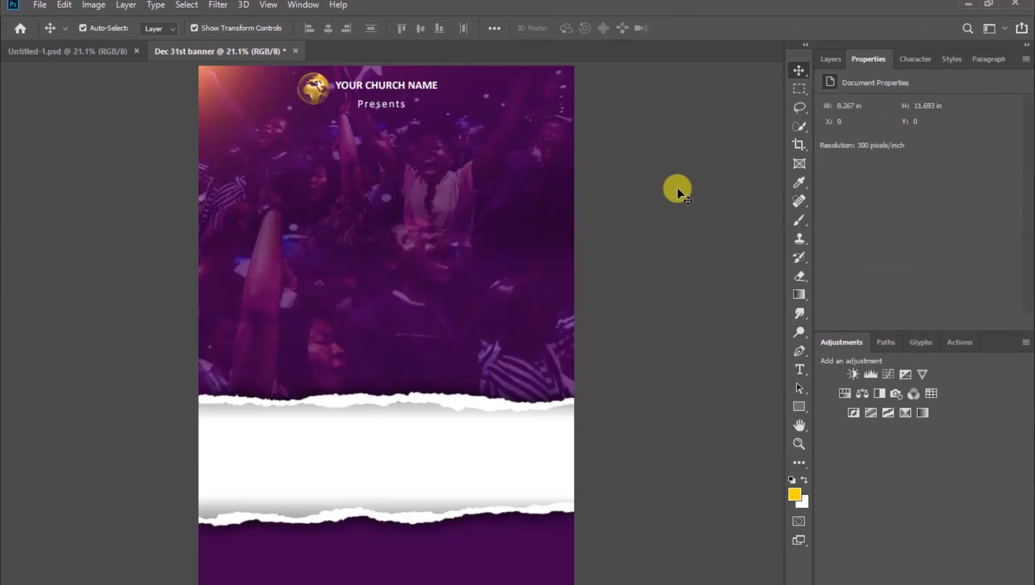
Add the text "OCCUPY" over the crowd photo in the banner's upper half and set its font size to 72 pt
{"action": "left_click", "coordinate": [831, 60]}
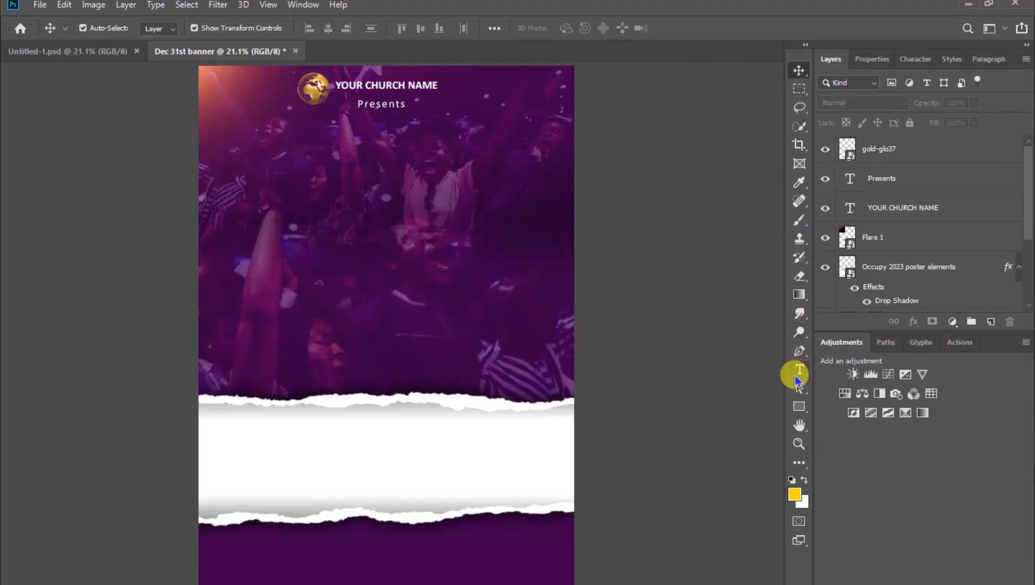
{"action": "left_click", "coordinate": [799, 370]}
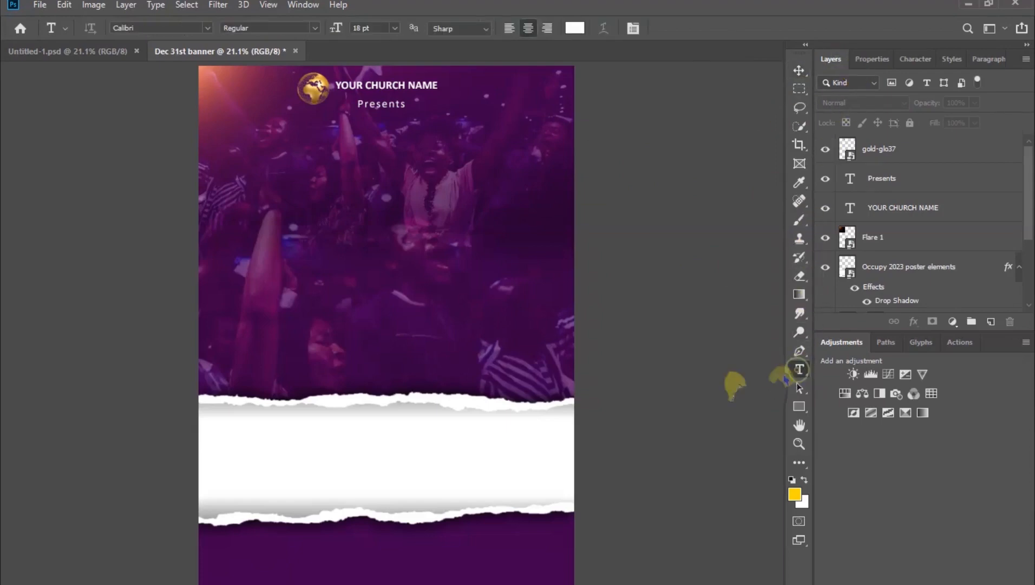
{"action": "left_click", "coordinate": [336, 220]}
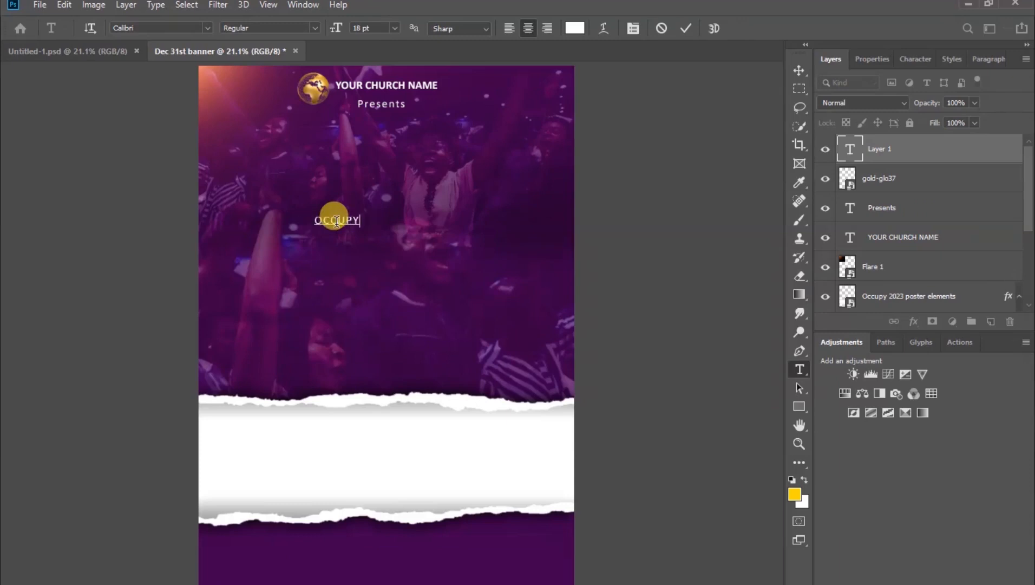
{"action": "left_click", "coordinate": [683, 31]}
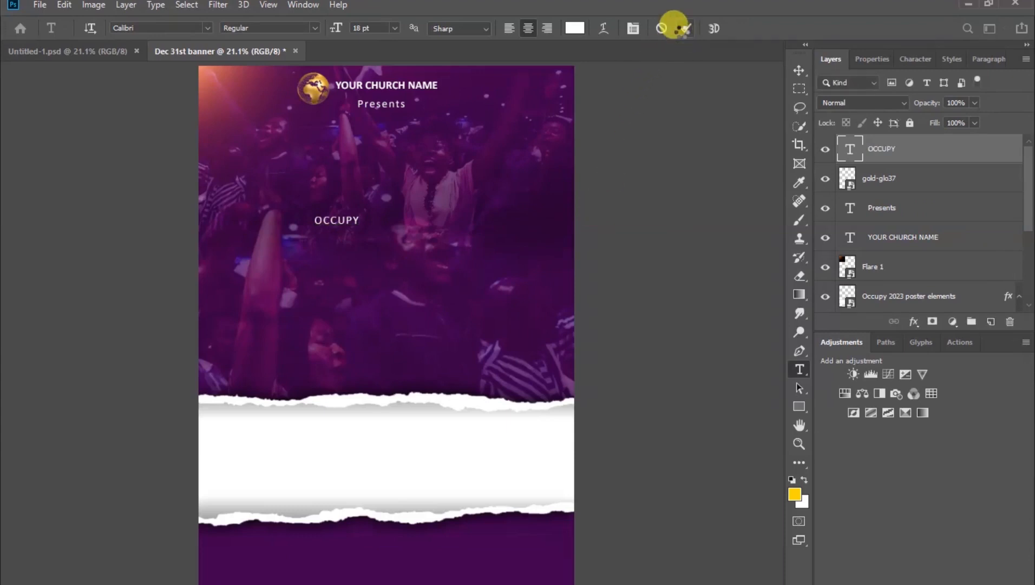
{"action": "left_click", "coordinate": [868, 61]}
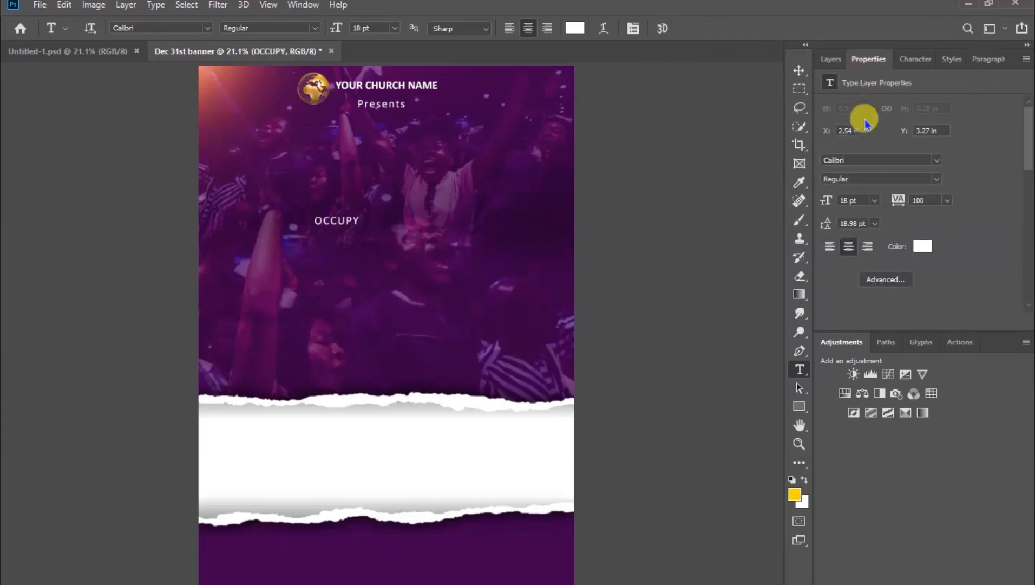
{"action": "left_click", "coordinate": [875, 200]}
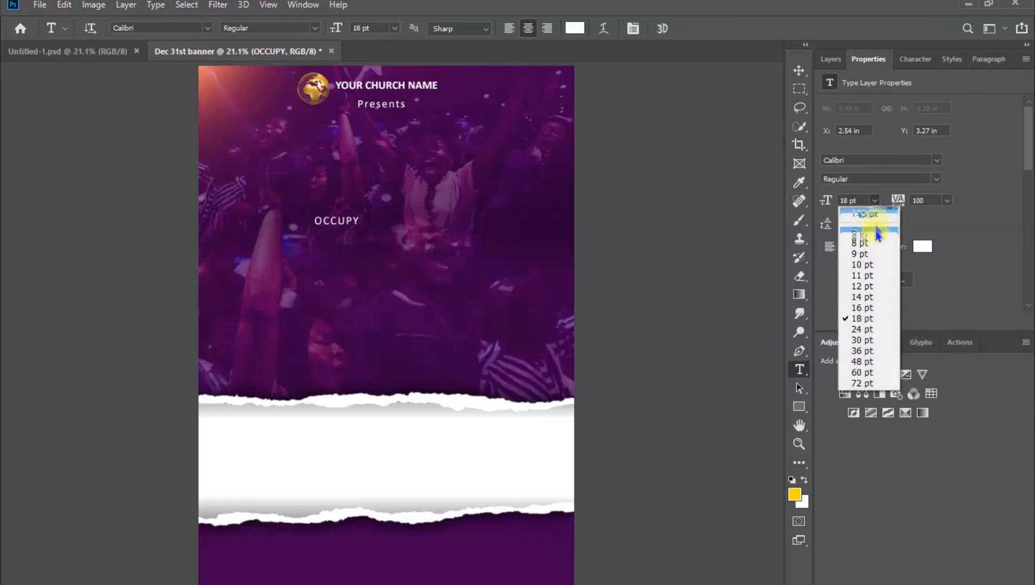
{"action": "left_click", "coordinate": [866, 383]}
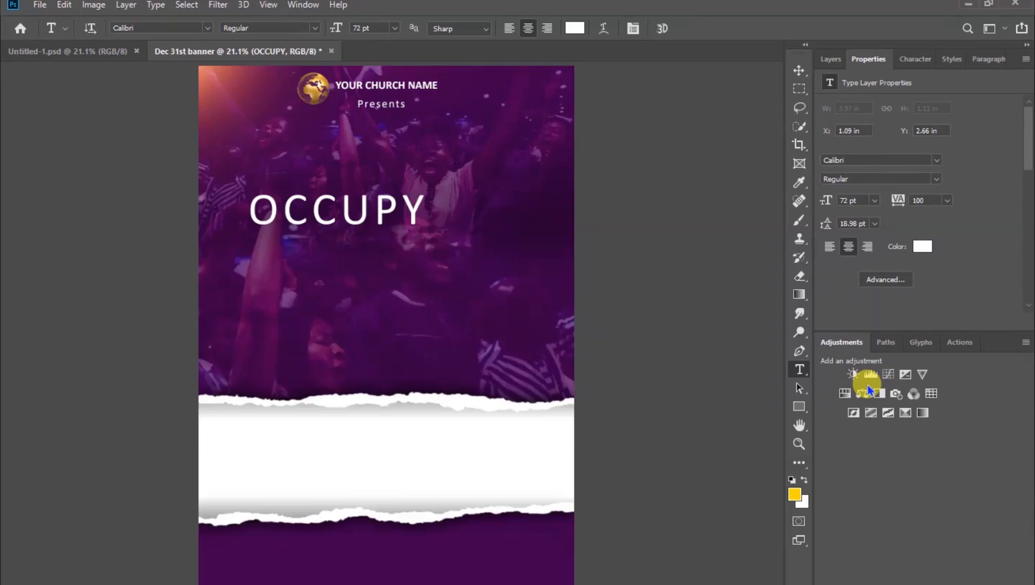
Change the OCCUPY text's font to Formula Condensed in the Bold style
{"action": "key", "text": "v"}
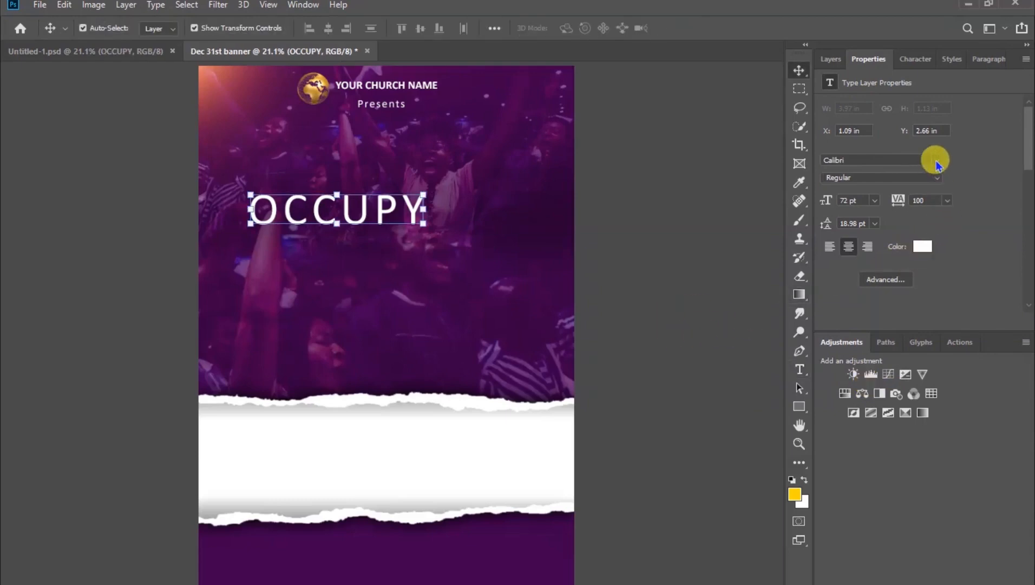
{"action": "left_click", "coordinate": [937, 160]}
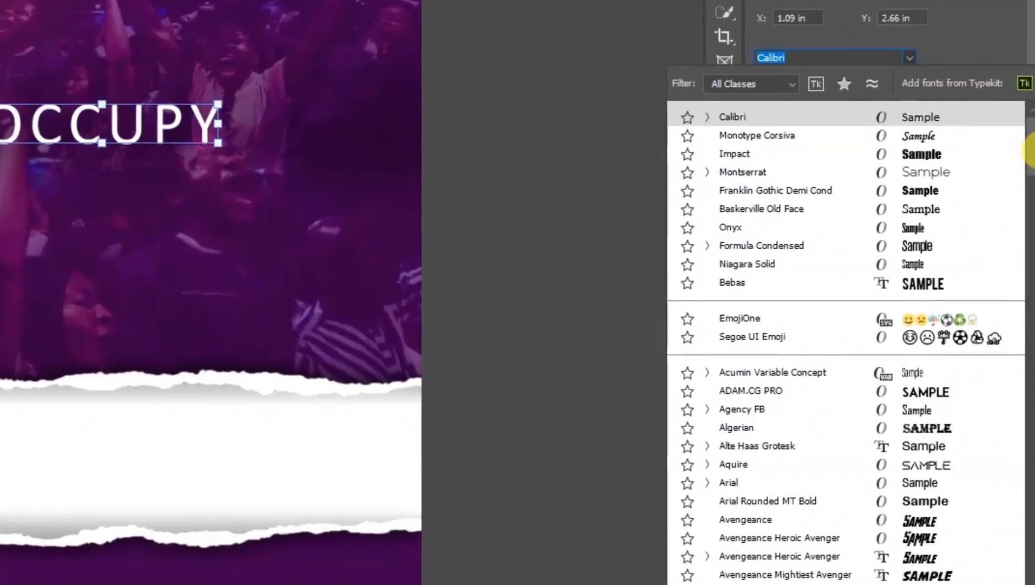
{"action": "scroll", "coordinate": [1029, 151], "scroll_direction": "down", "scroll_amount": 10}
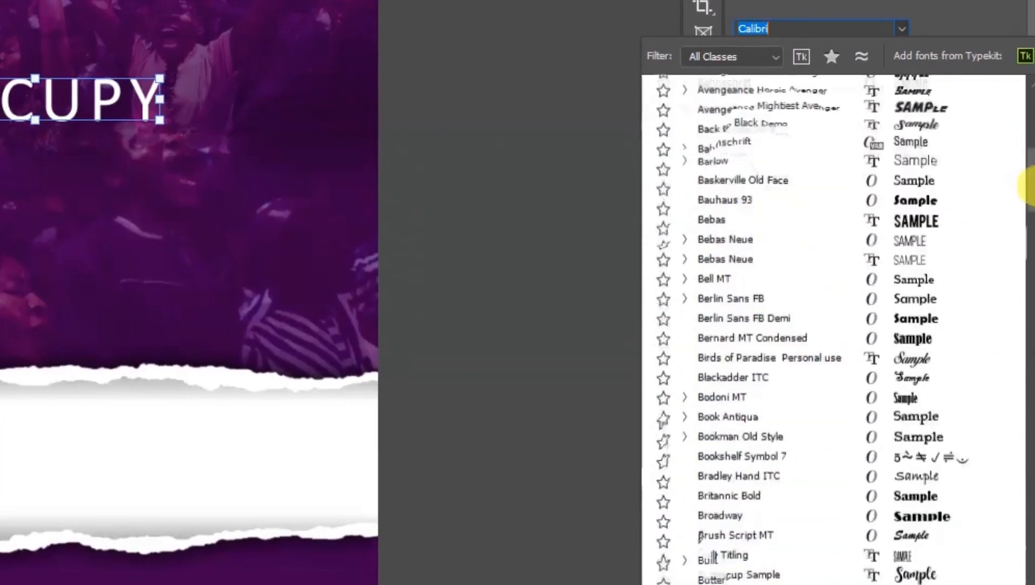
{"action": "scroll", "coordinate": [1028, 187], "scroll_direction": "down", "scroll_amount": 15}
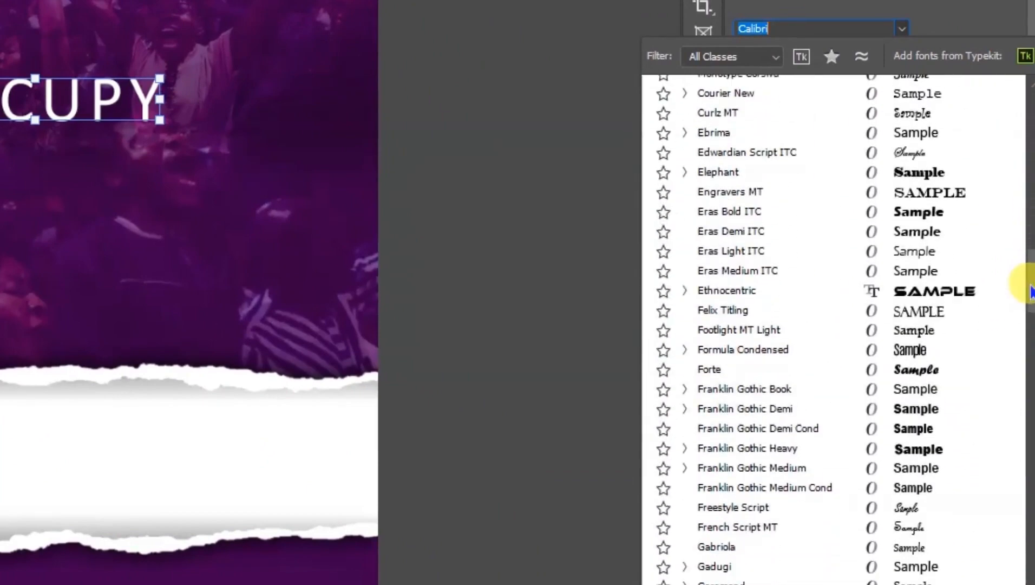
{"action": "scroll", "coordinate": [1031, 293], "scroll_direction": "down", "scroll_amount": 3}
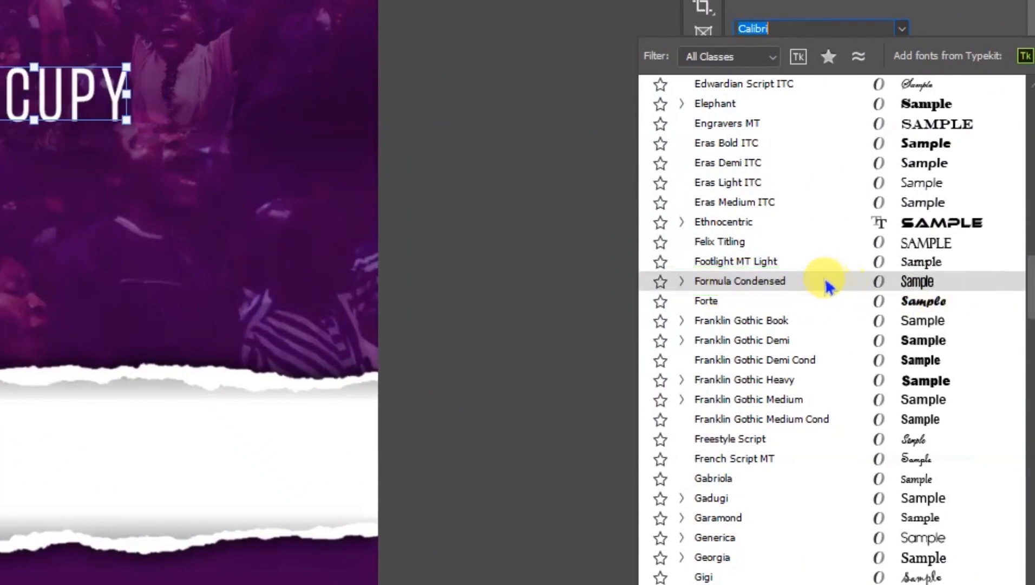
{"action": "left_click", "coordinate": [843, 281]}
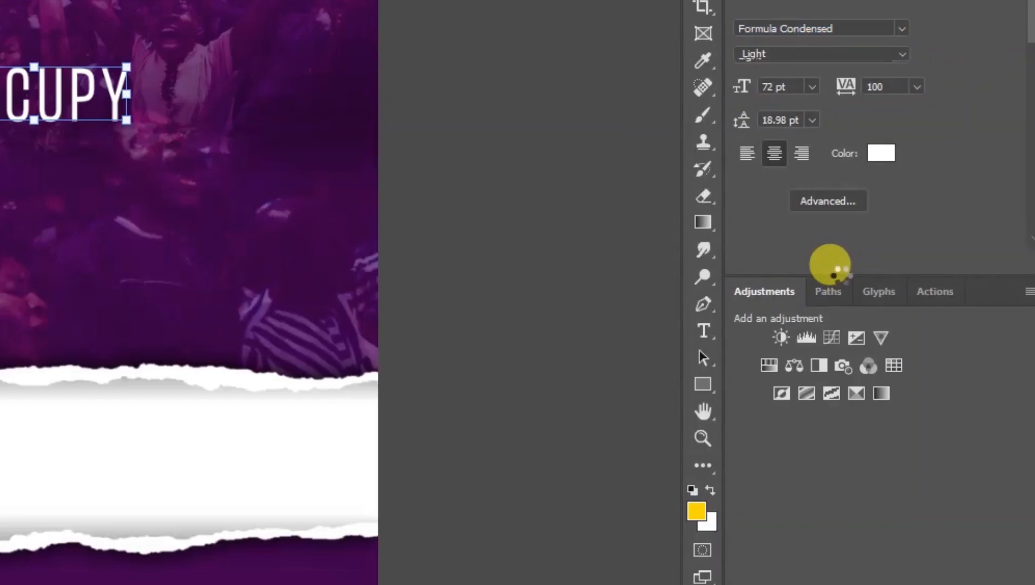
{"action": "left_click", "coordinate": [901, 55]}
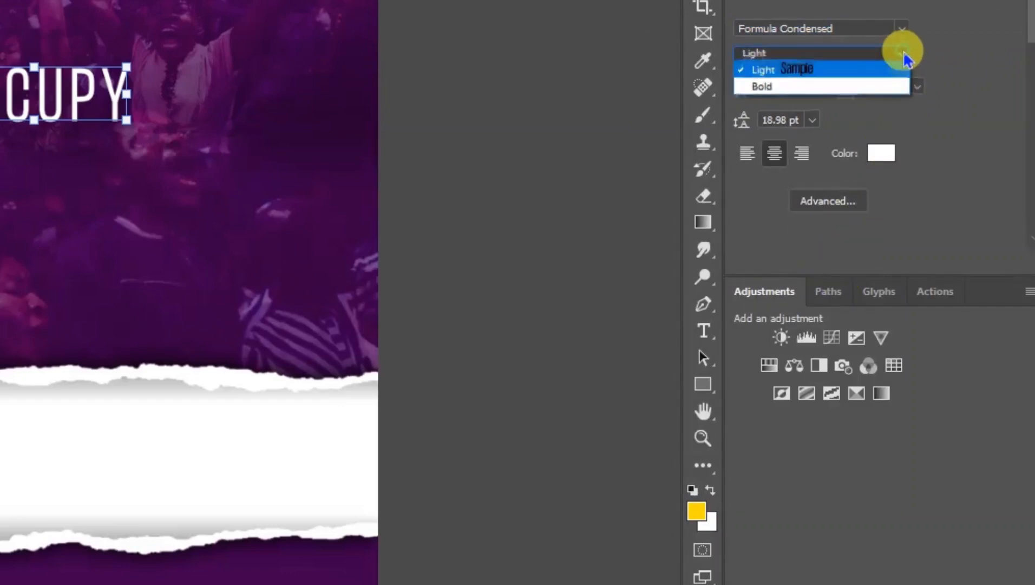
{"action": "left_click", "coordinate": [859, 88]}
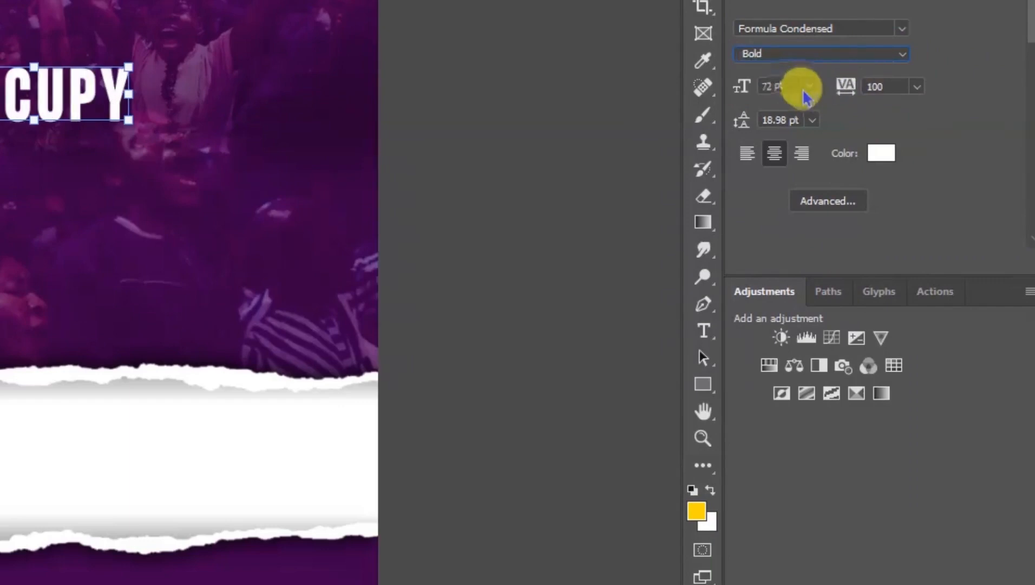
Set the OCCUPY text to 145 pt with a tracking of 0 and shift it right toward the page's centre
{"action": "left_click", "coordinate": [791, 87]}
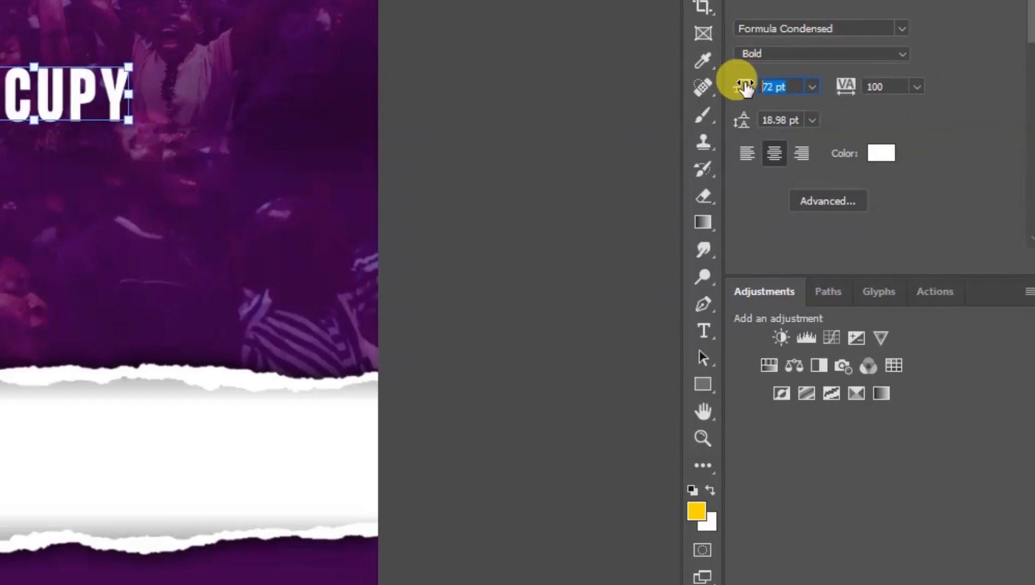
{"action": "type", "text": "145"}
{"action": "key", "text": "Return"}
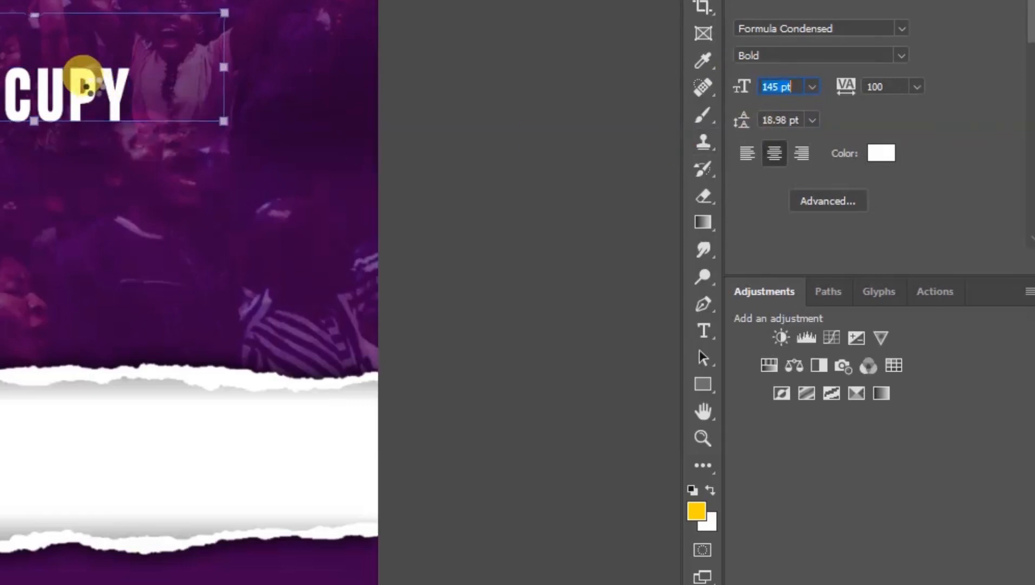
{"action": "left_click_drag", "start_coordinate": [123, 91], "coordinate": [180, 97]}
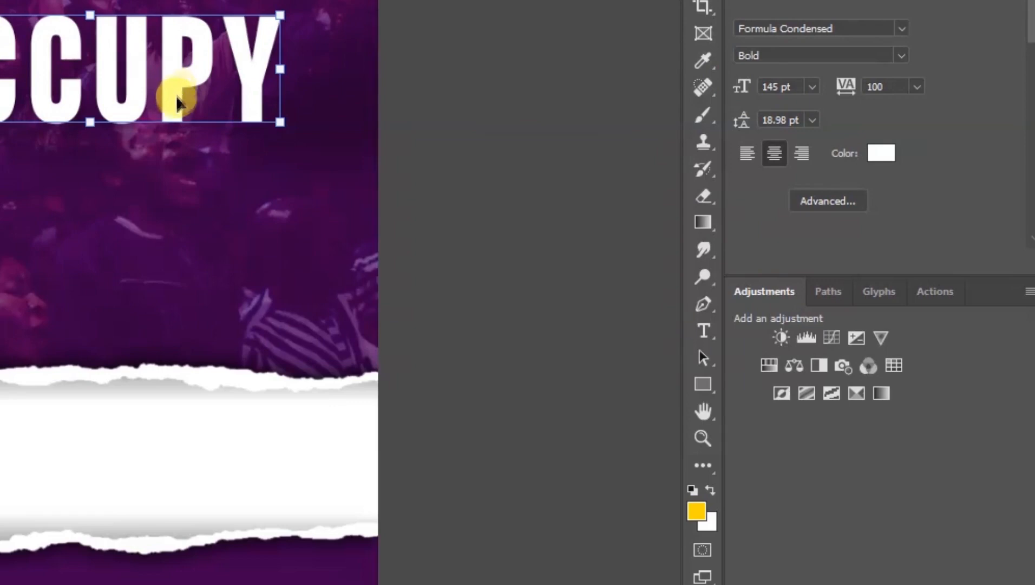
{"action": "left_click", "coordinate": [918, 88]}
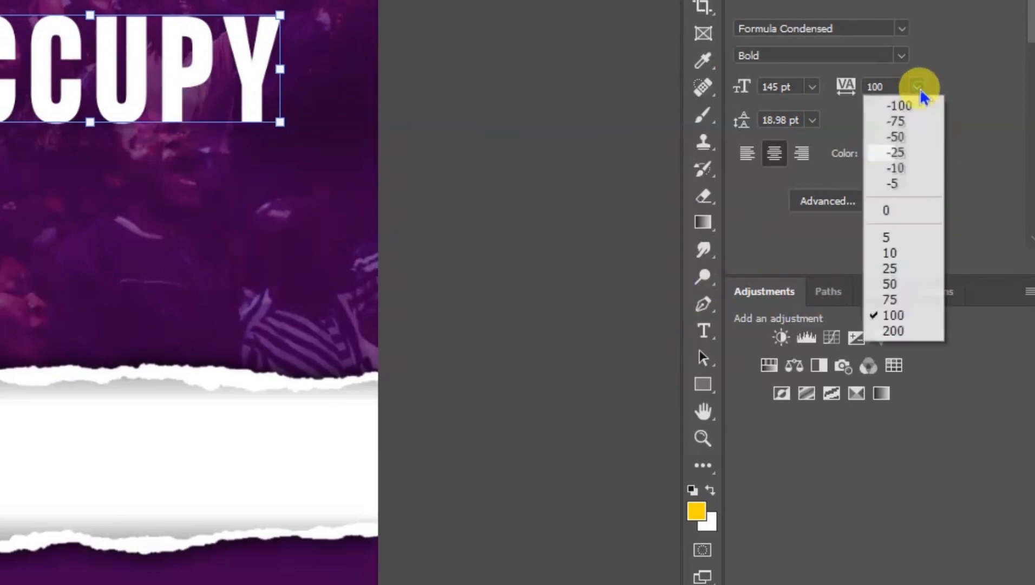
{"action": "left_click", "coordinate": [910, 211]}
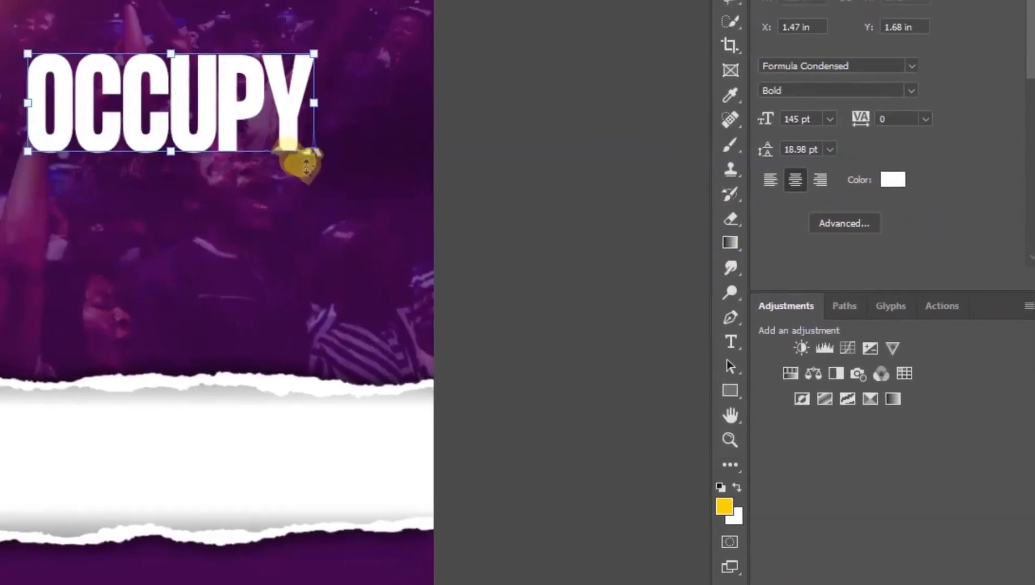
Nudge the OCCUPY text slightly and skew it about -5° vertically and -8.8° horizontally so it rises and leans to the right
{"action": "left_click_drag", "start_coordinate": [239, 110], "coordinate": [235, 108]}
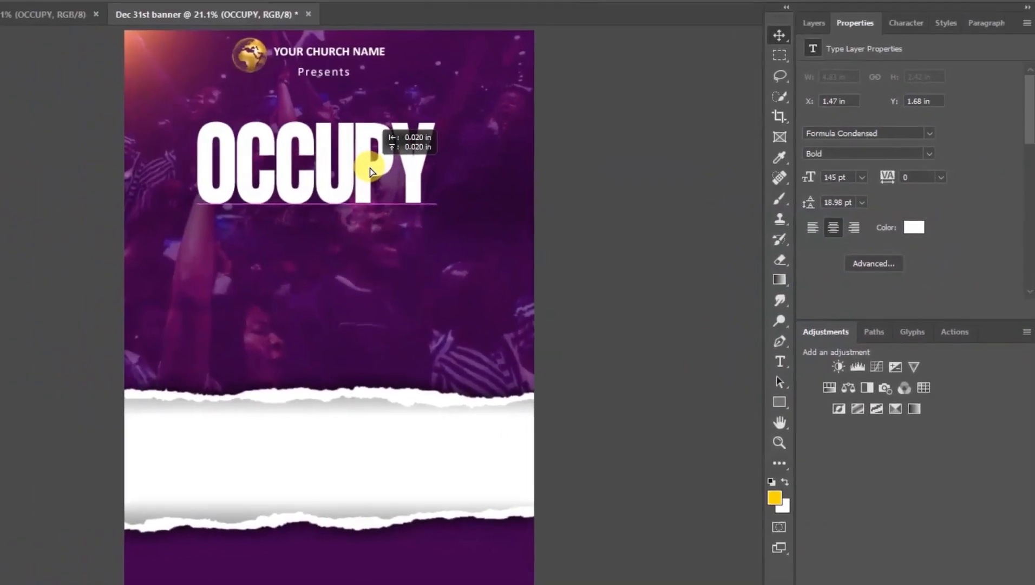
{"action": "left_click_drag", "start_coordinate": [371, 172], "coordinate": [370, 172]}
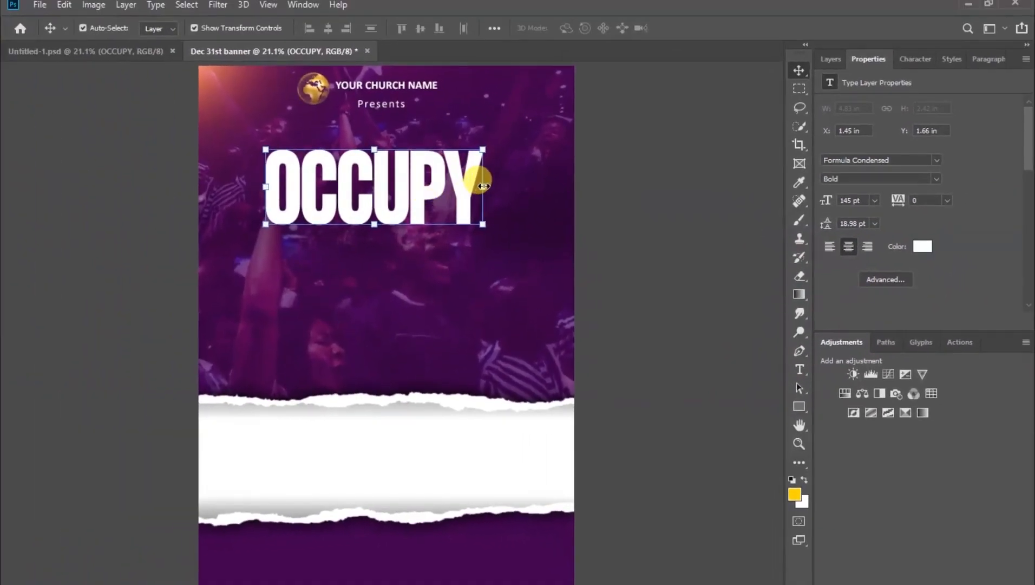
{"action": "key", "text": "ctrl+t"}
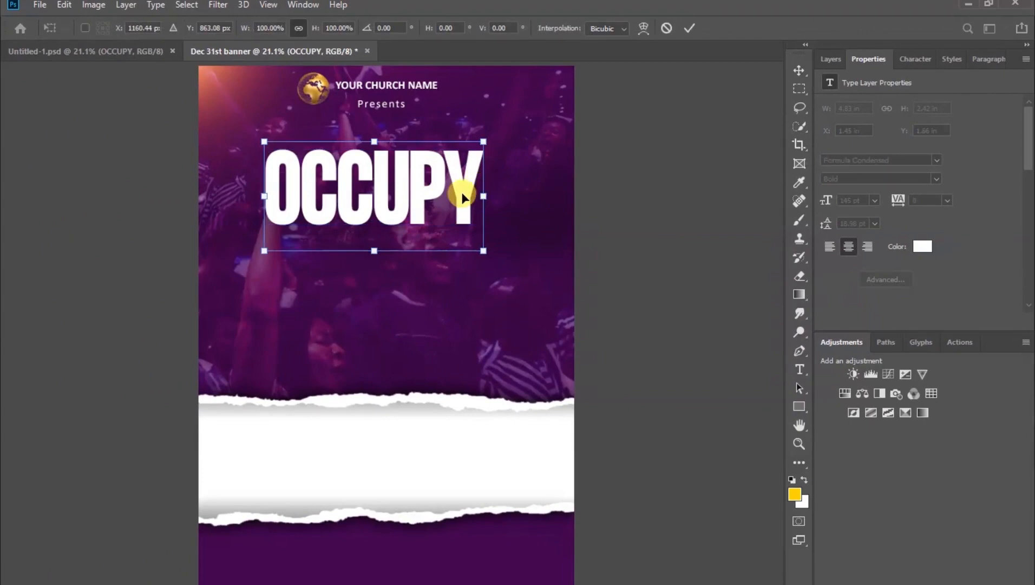
{"action": "right_click", "coordinate": [462, 197]}
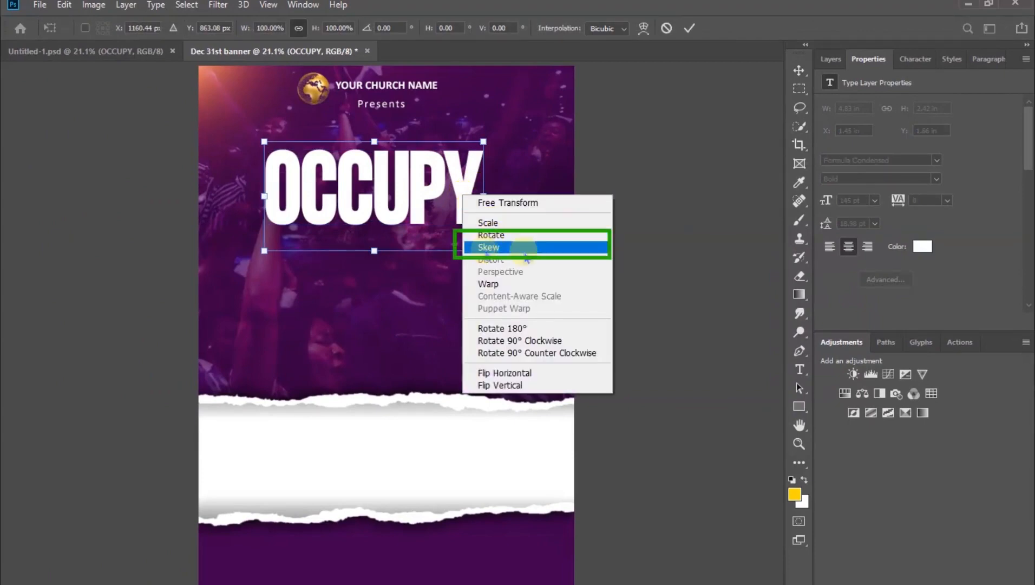
{"action": "left_click", "coordinate": [548, 248]}
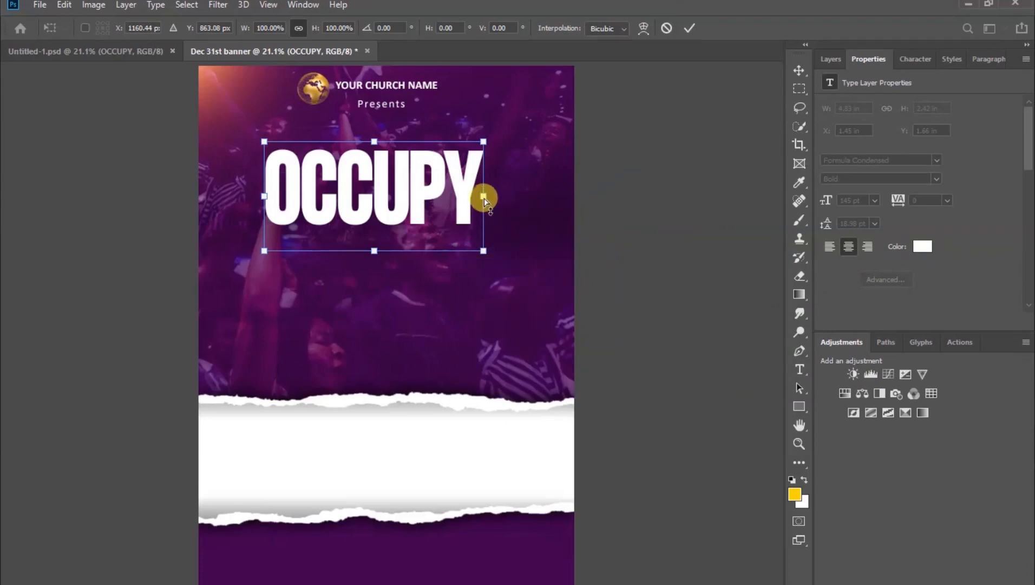
{"action": "left_click_drag", "start_coordinate": [483, 197], "coordinate": [483, 177]}
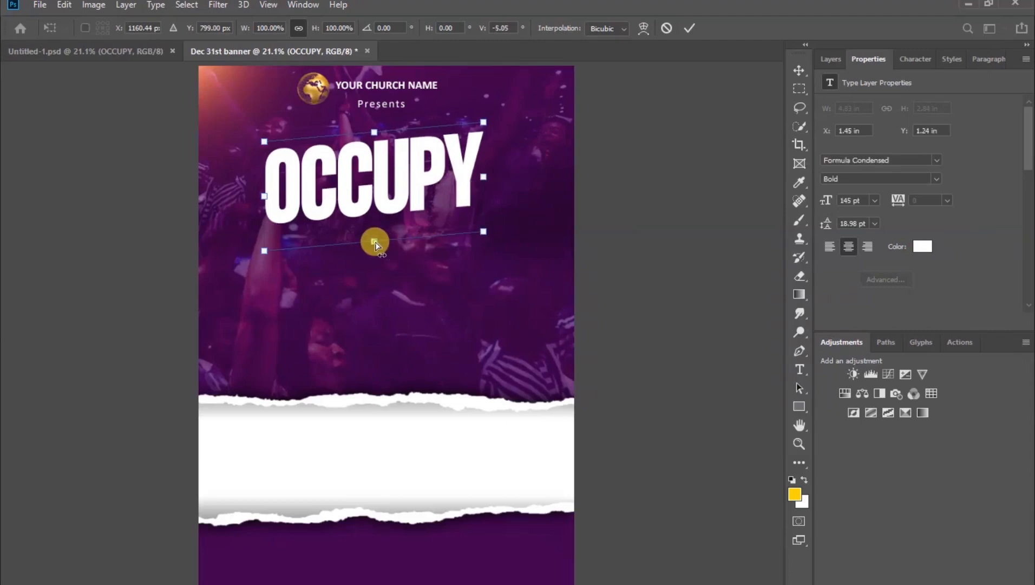
{"action": "left_click_drag", "start_coordinate": [370, 242], "coordinate": [368, 242]}
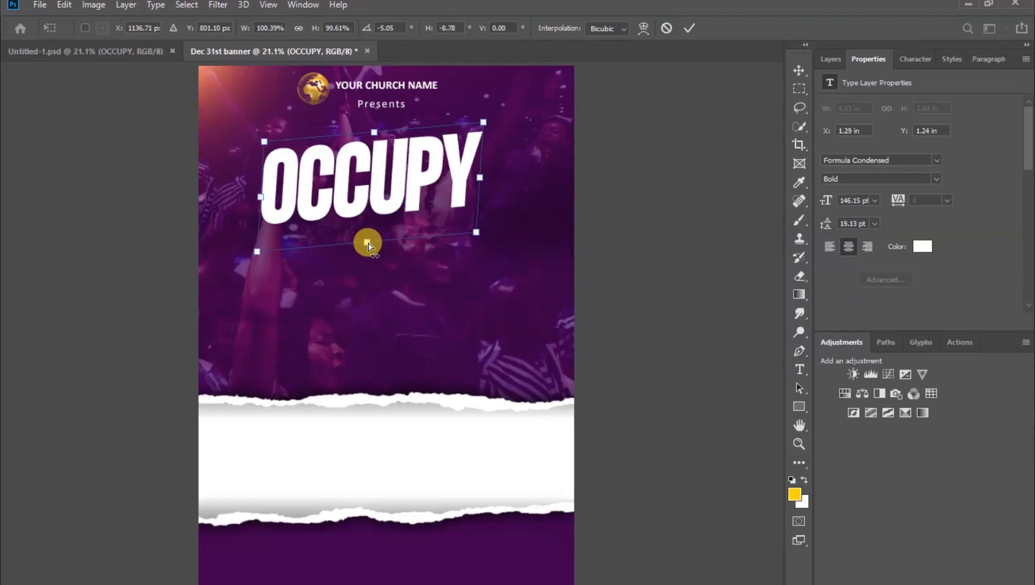
{"action": "left_click", "coordinate": [689, 28]}
{"action": "left_click", "coordinate": [739, 111]}
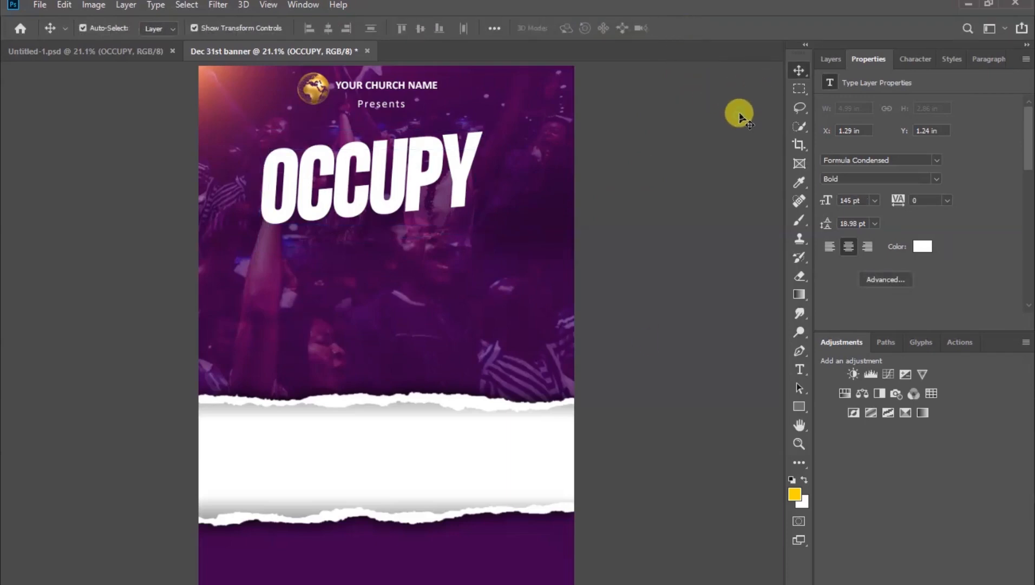
Shift the skewed OCCUPY text slightly up and right, and place a duplicate directly beneath it
{"action": "left_click", "coordinate": [458, 172]}
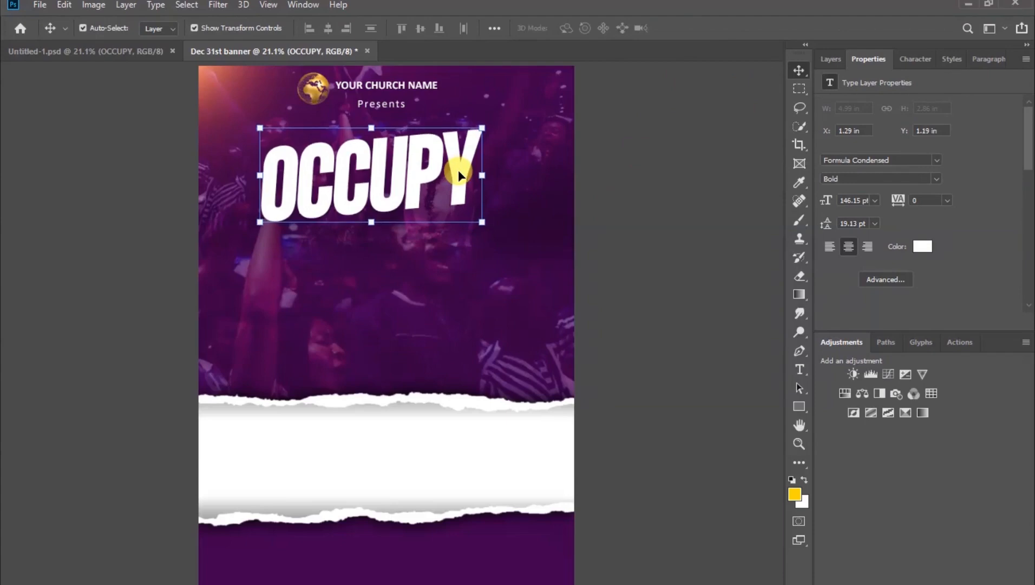
{"action": "key", "text": "ctrl+z"}
{"action": "left_click_drag", "start_coordinate": [470, 158], "coordinate": [469, 234]}
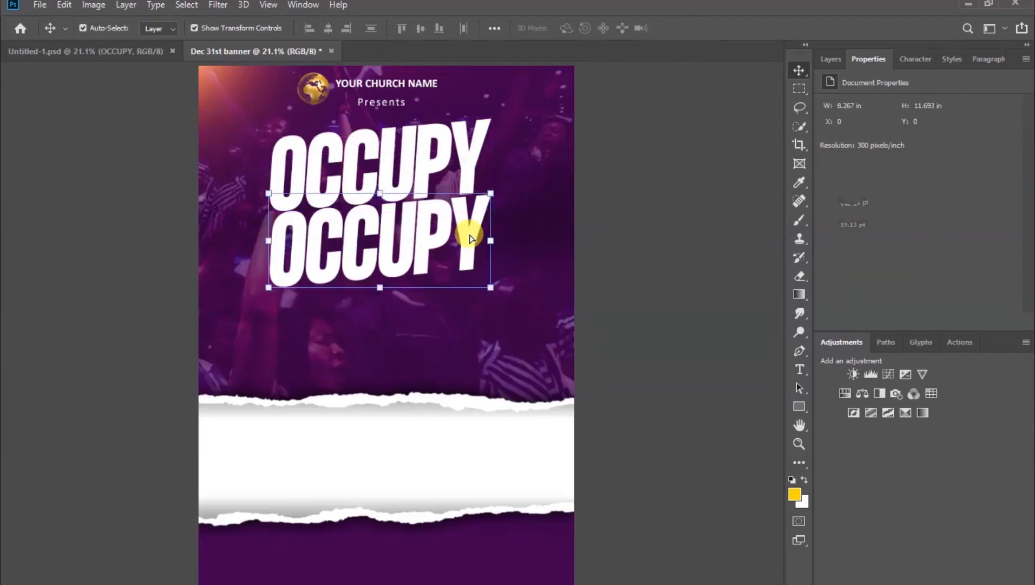
Replace the wording of the lower OCCUPY copy with "2023"
{"action": "double_click", "coordinate": [469, 237]}
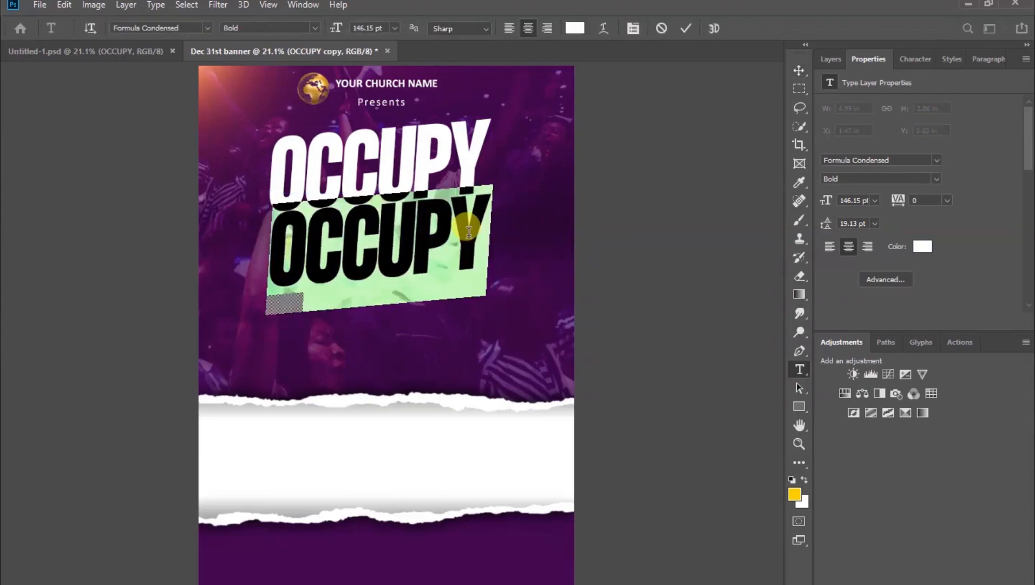
{"action": "type", "text": "20"}
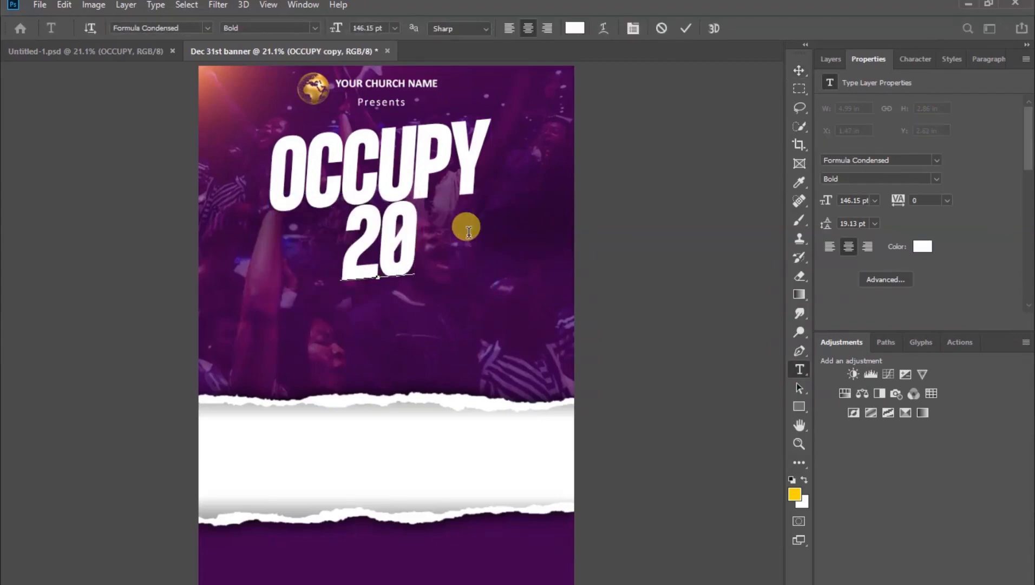
{"action": "type", "text": "23"}
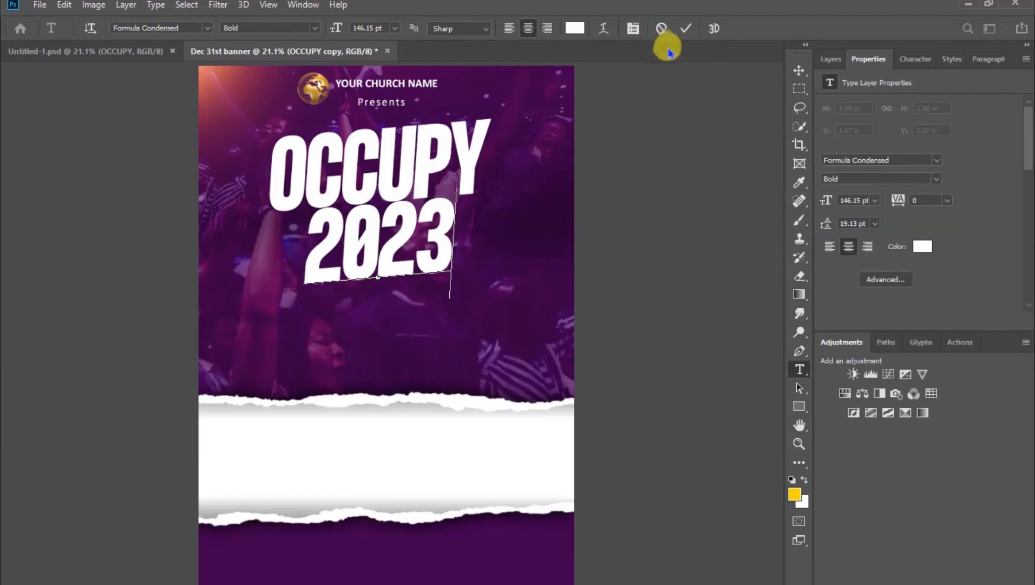
{"action": "left_click", "coordinate": [685, 29]}
{"action": "left_click", "coordinate": [670, 202]}
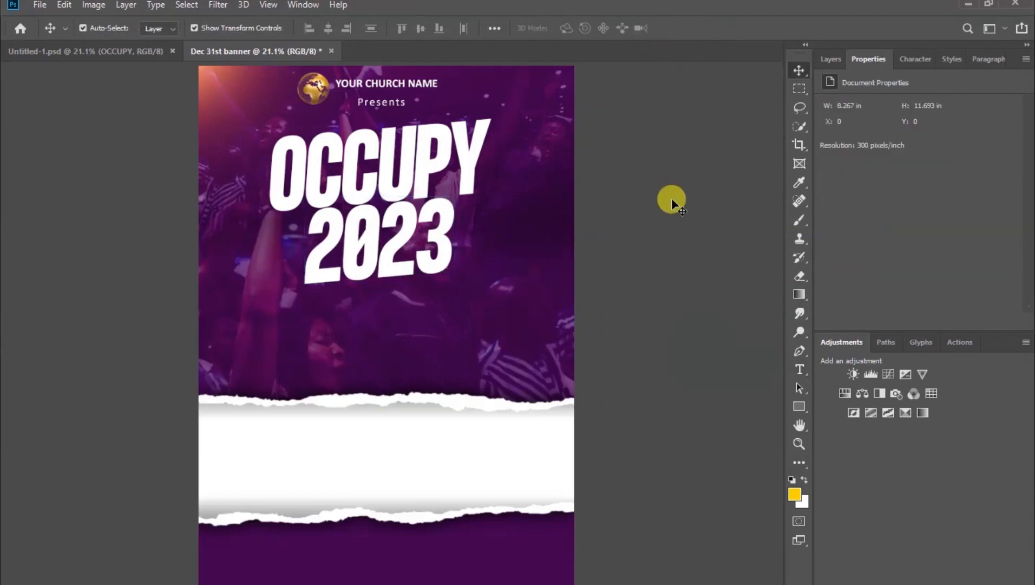
Set the tracking of the 2023 text to 25
{"action": "left_click", "coordinate": [830, 58]}
{"action": "left_click", "coordinate": [434, 252]}
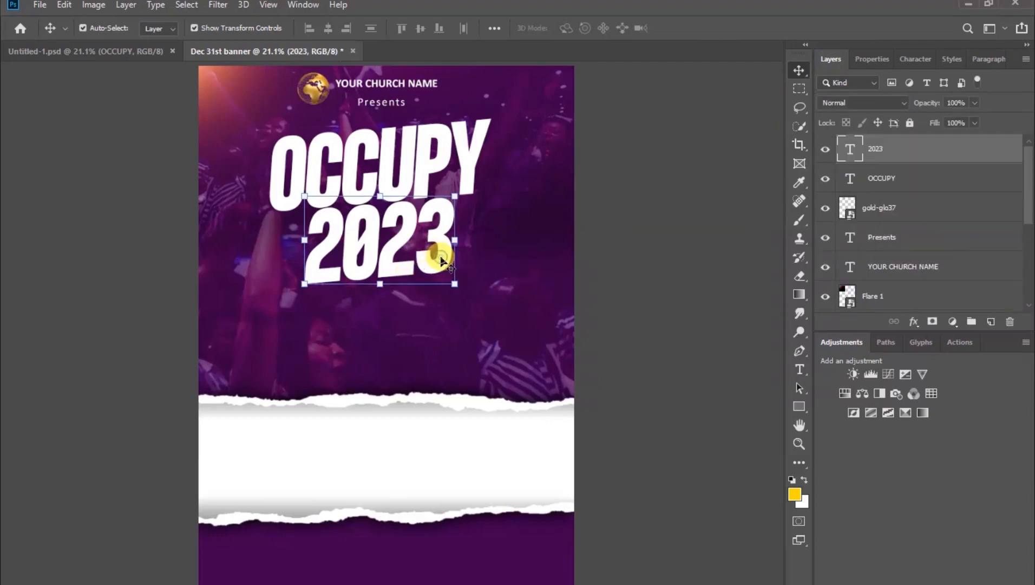
{"action": "left_click", "coordinate": [871, 60]}
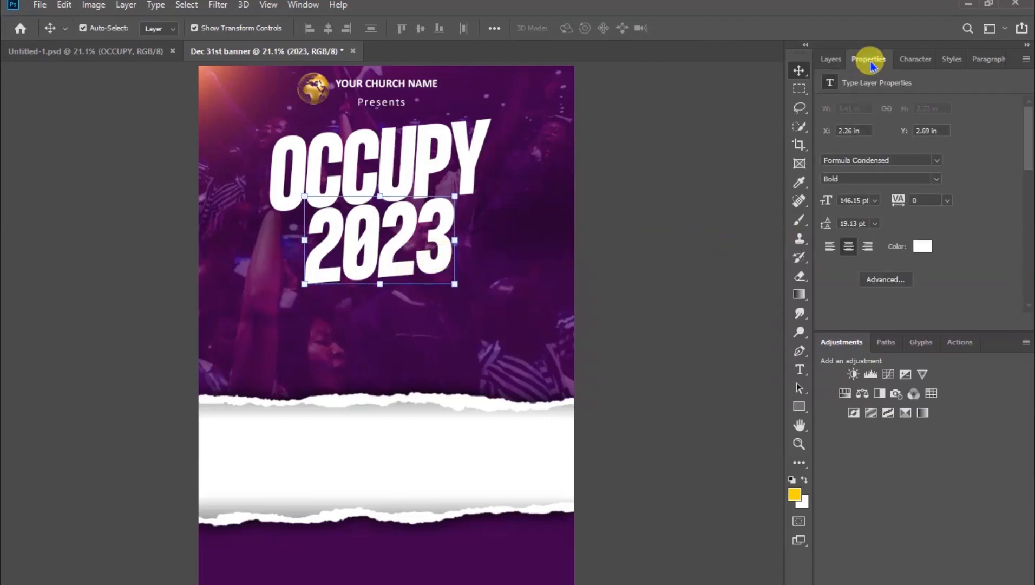
{"action": "left_click", "coordinate": [947, 201]}
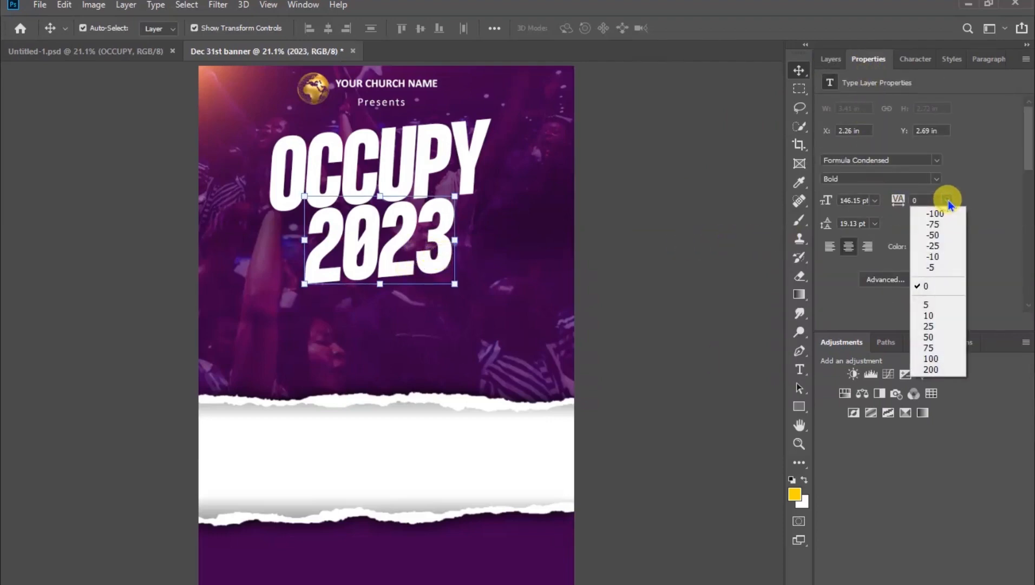
{"action": "left_click", "coordinate": [938, 248]}
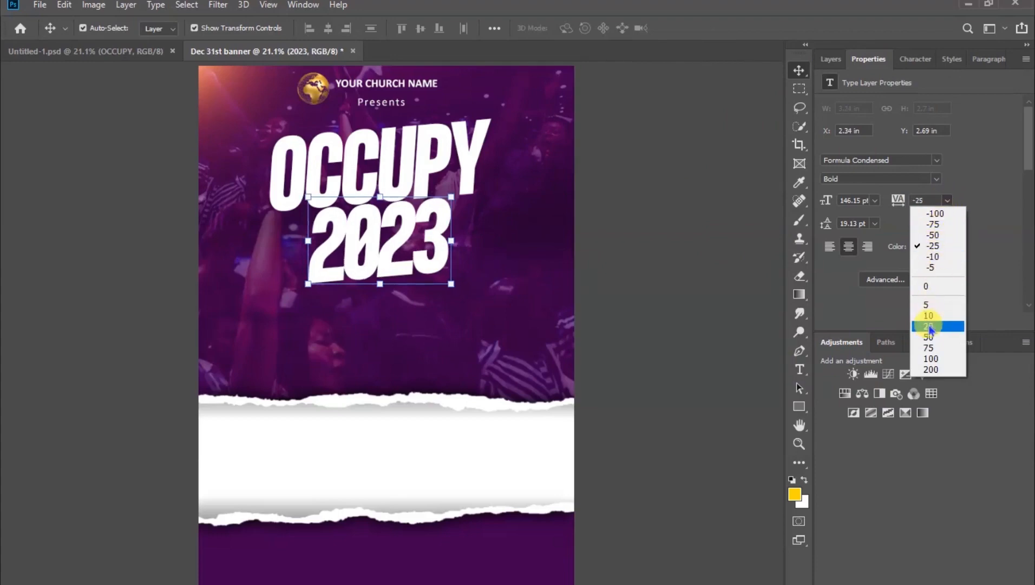
{"action": "left_click", "coordinate": [946, 327]}
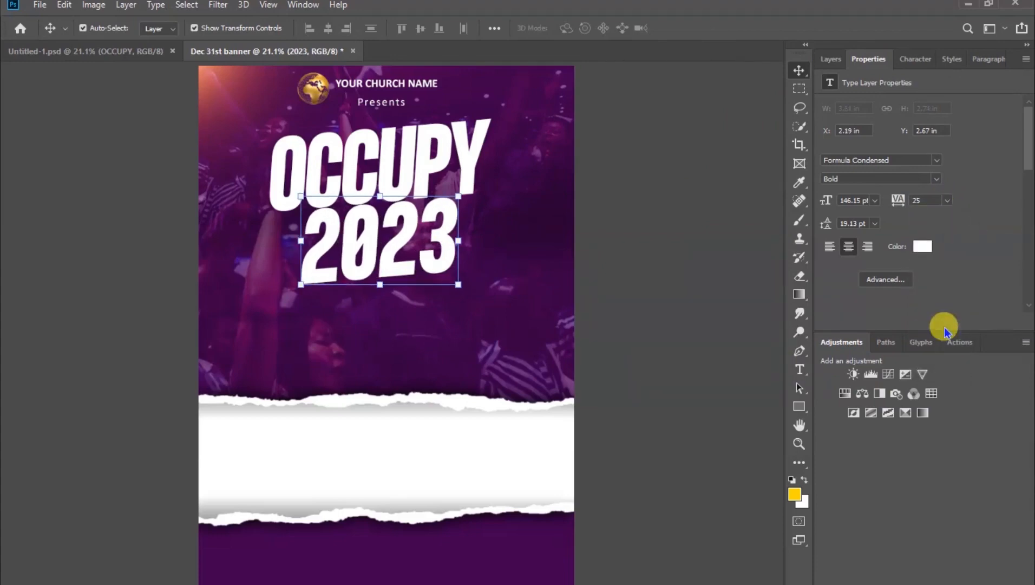
Set the tracking of the OCCUPY text to 25
{"action": "left_click", "coordinate": [463, 161]}
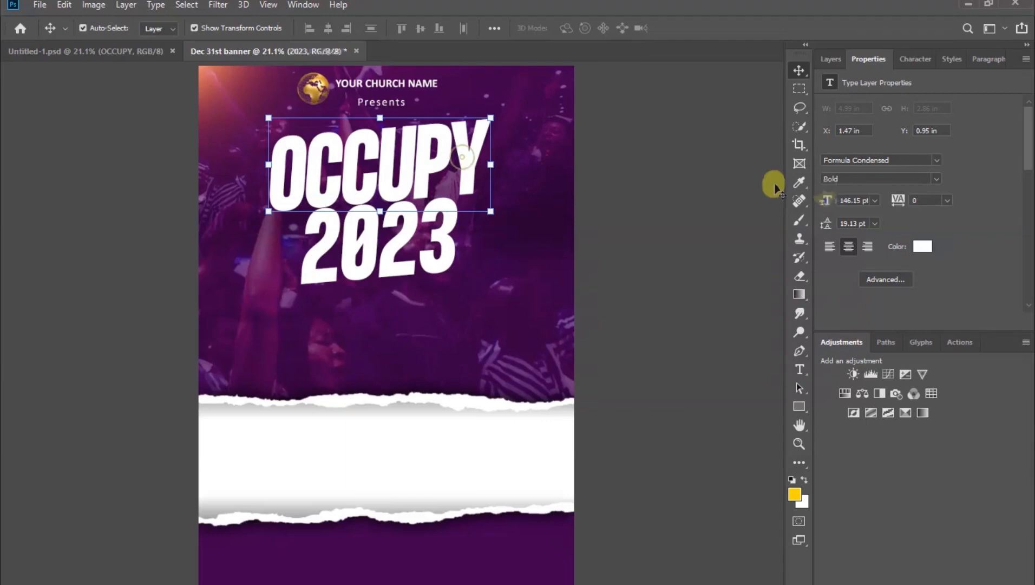
{"action": "left_click", "coordinate": [950, 202]}
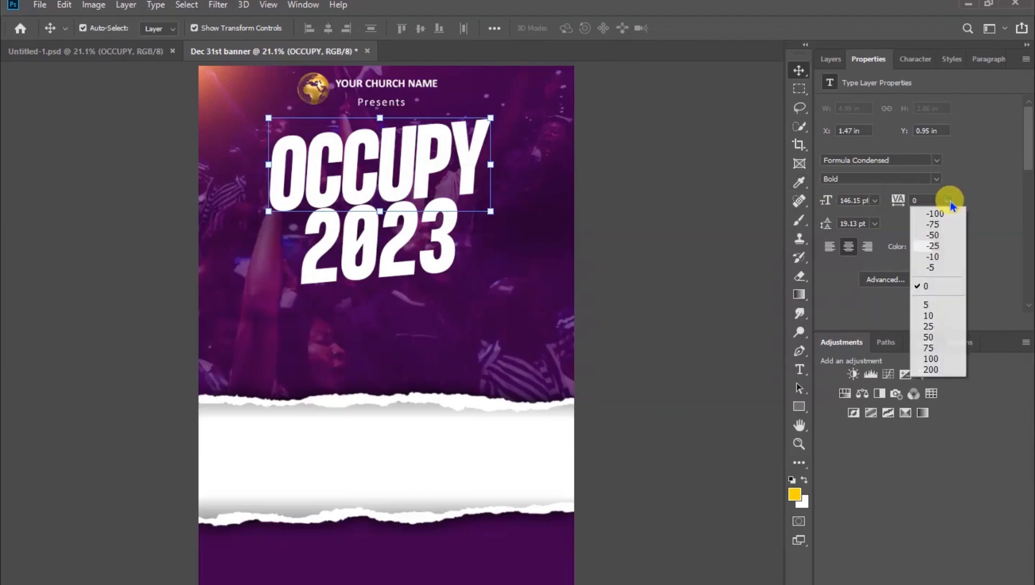
{"action": "left_click", "coordinate": [936, 323]}
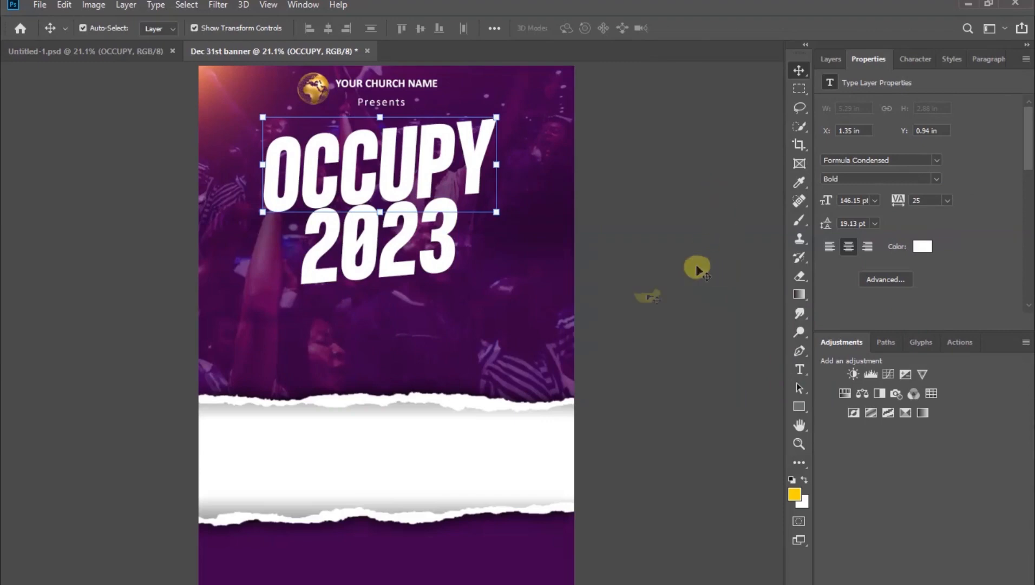
Nudge the 2023 text slightly downward to open a gap beneath the OCCUPY text
{"action": "left_click", "coordinate": [434, 266]}
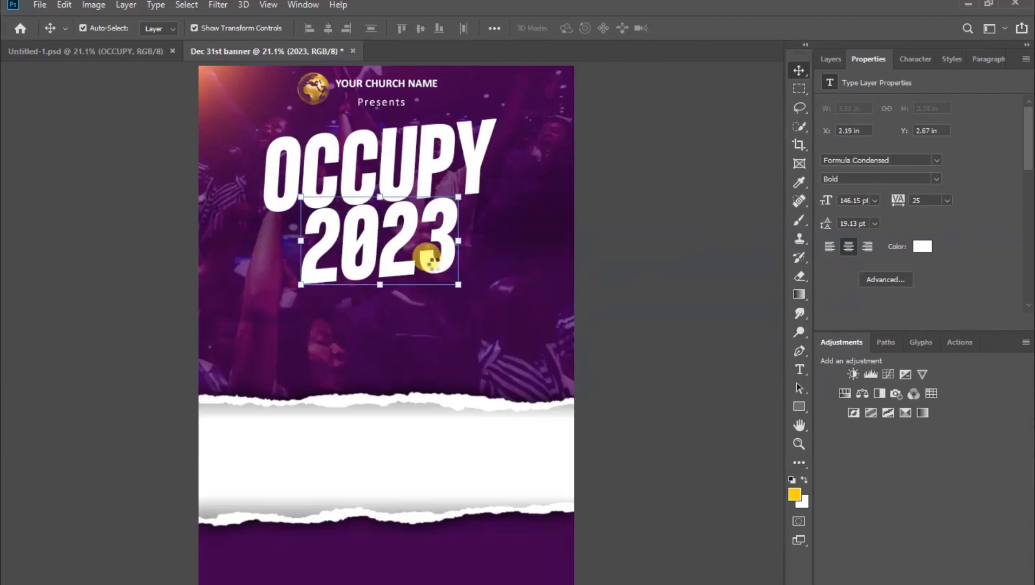
{"action": "key", "text": "shift+Down"}
{"action": "key", "text": "shift+Down"}
{"action": "key", "text": "shift+Down"}
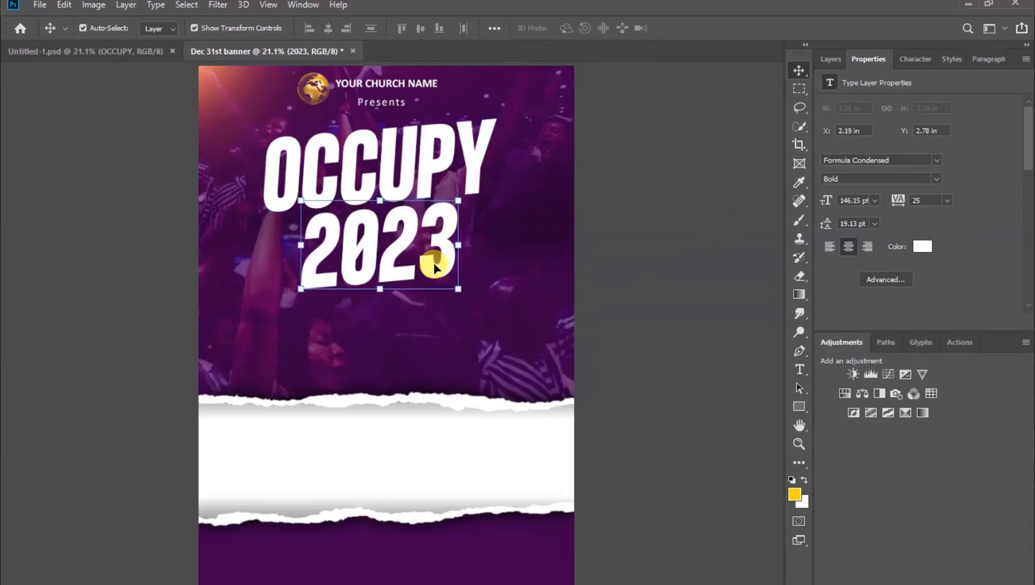
{"action": "left_click", "coordinate": [735, 173]}
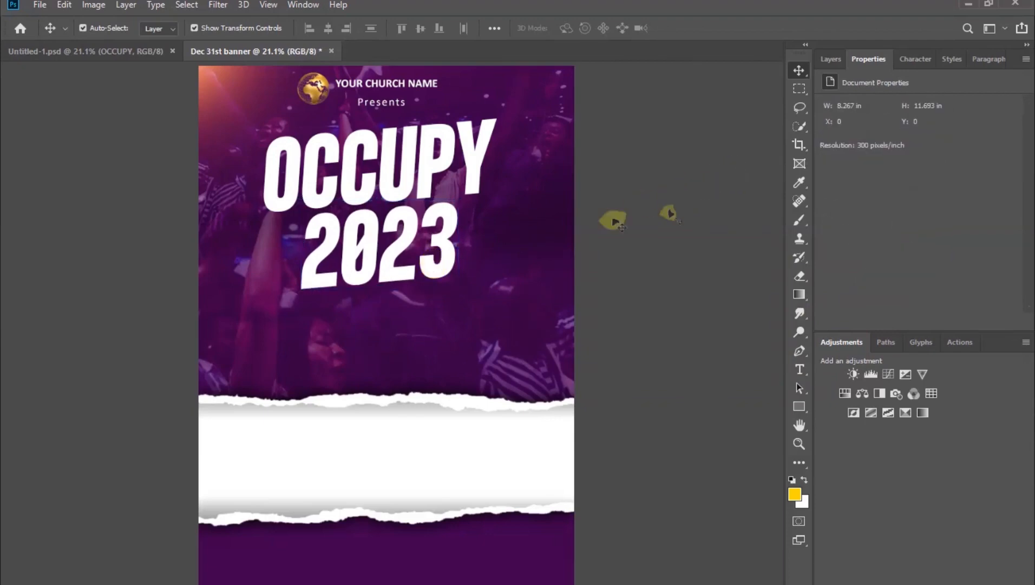
Place the "Fabrics TEXTURE" image from the Downloads New folder into the banner and move it up over the OCCUPY 2023 headline
{"action": "left_click", "coordinate": [479, 167]}
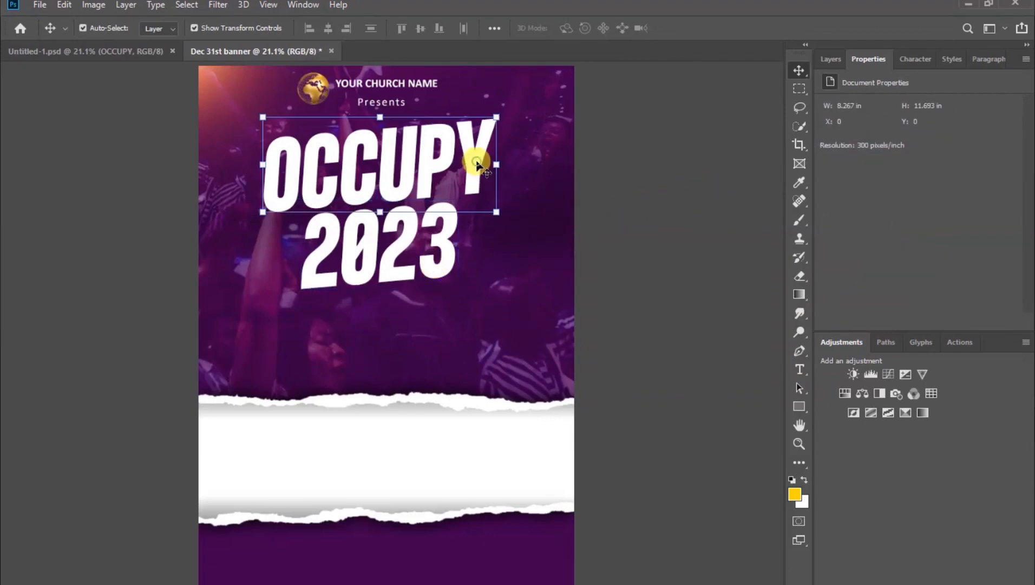
{"action": "left_click", "coordinate": [827, 61]}
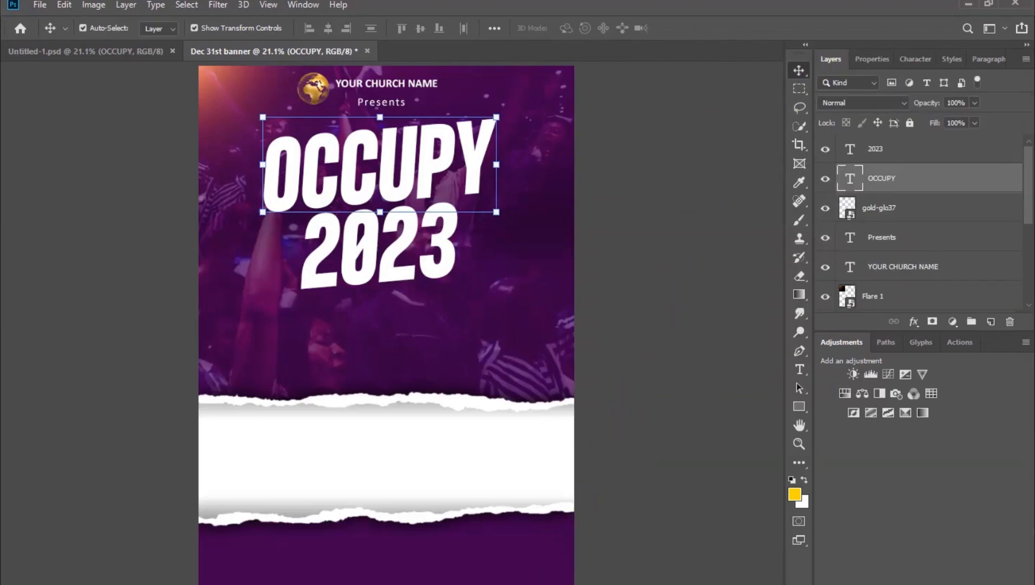
{"action": "left_click", "coordinate": [545, 584]}
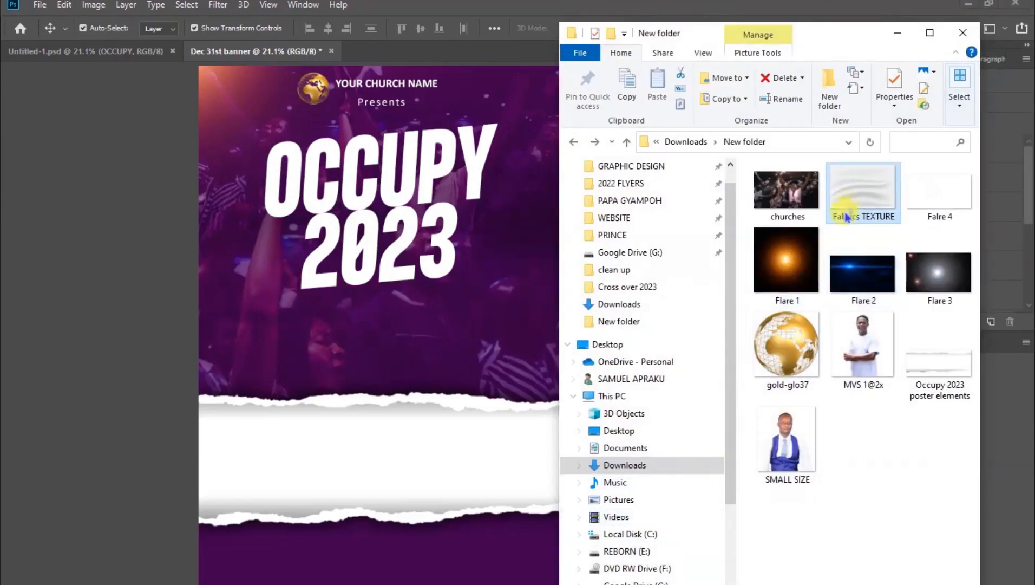
{"action": "left_click_drag", "start_coordinate": [852, 197], "coordinate": [428, 308]}
{"action": "left_click_drag", "start_coordinate": [403, 261], "coordinate": [402, 259]}
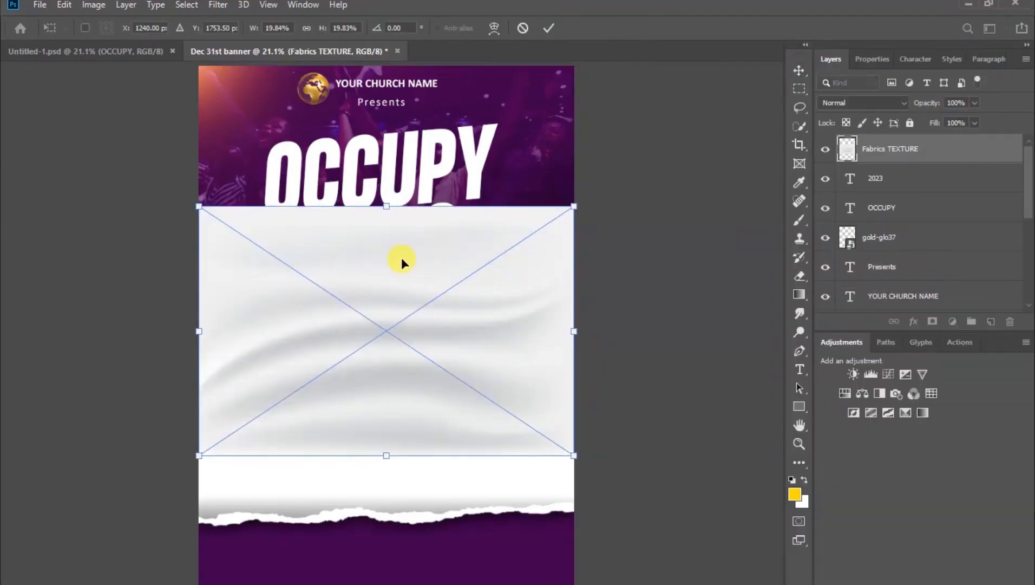
{"action": "left_click_drag", "start_coordinate": [399, 340], "coordinate": [404, 230]}
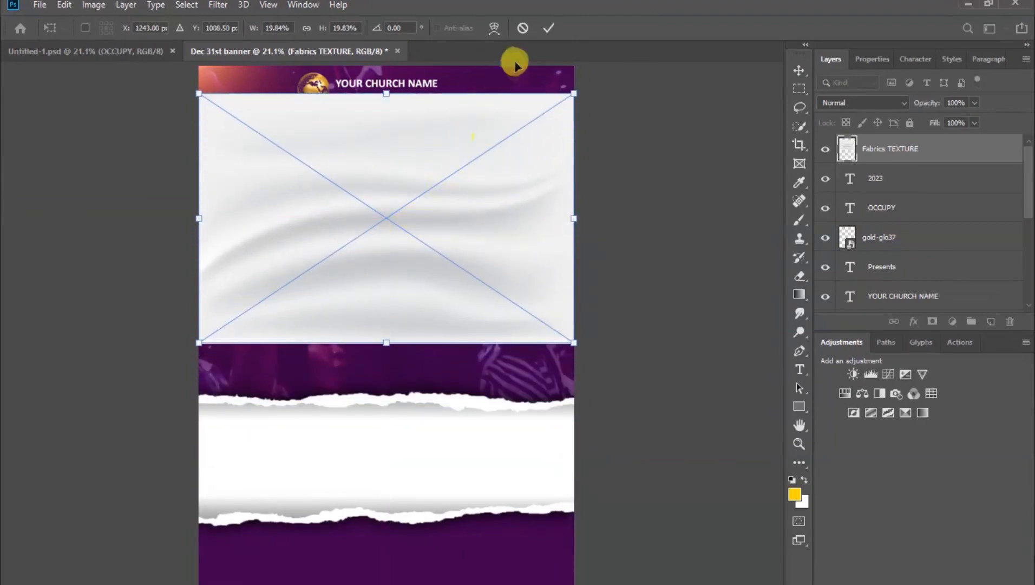
{"action": "left_click", "coordinate": [547, 32]}
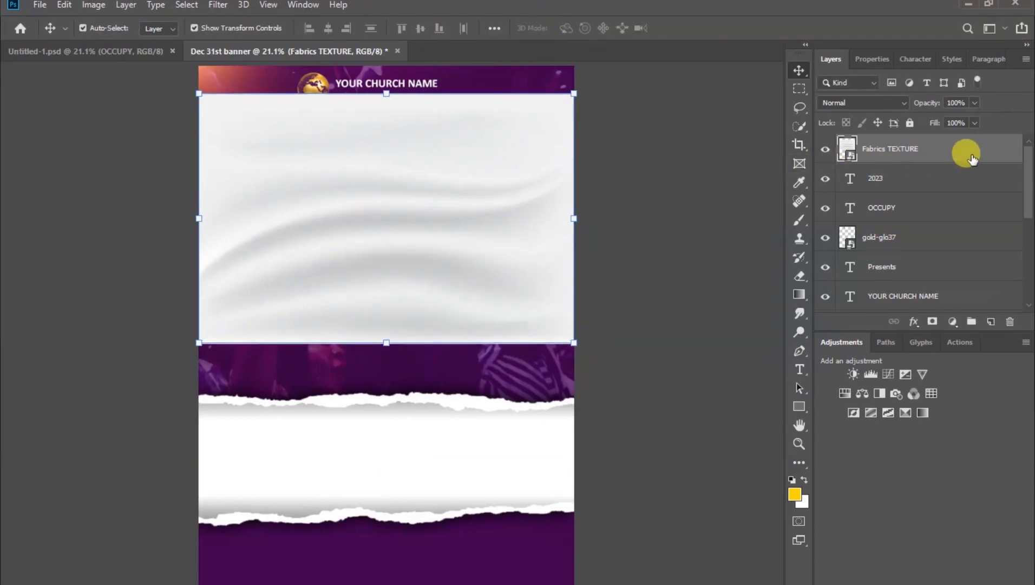
Move the Fabrics TEXTURE layer between the 2023 and OCCUPY layers and clip it to the OCCUPY text with a clipping mask
{"action": "left_click_drag", "start_coordinate": [971, 157], "coordinate": [969, 189]}
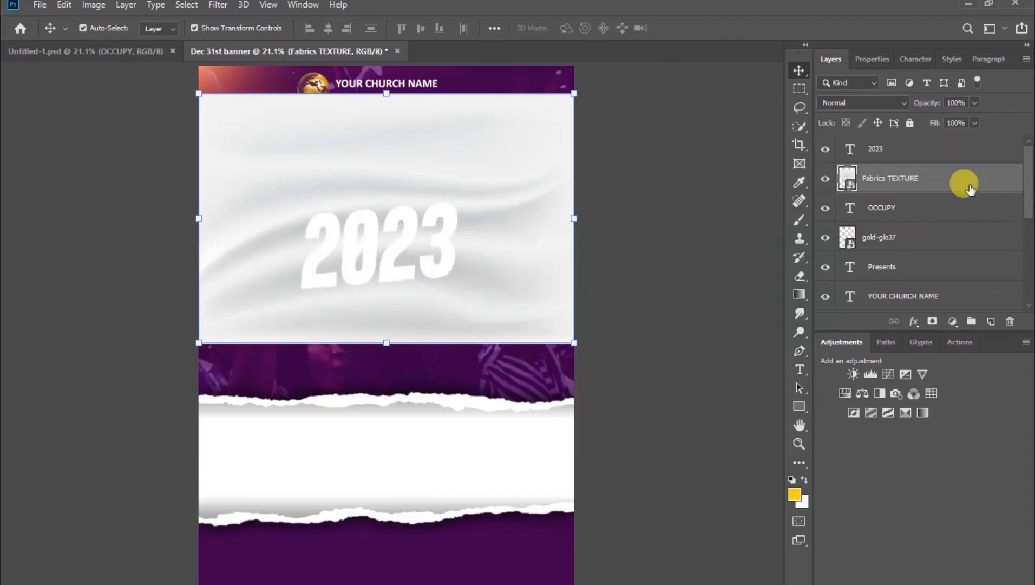
{"action": "right_click", "coordinate": [959, 183]}
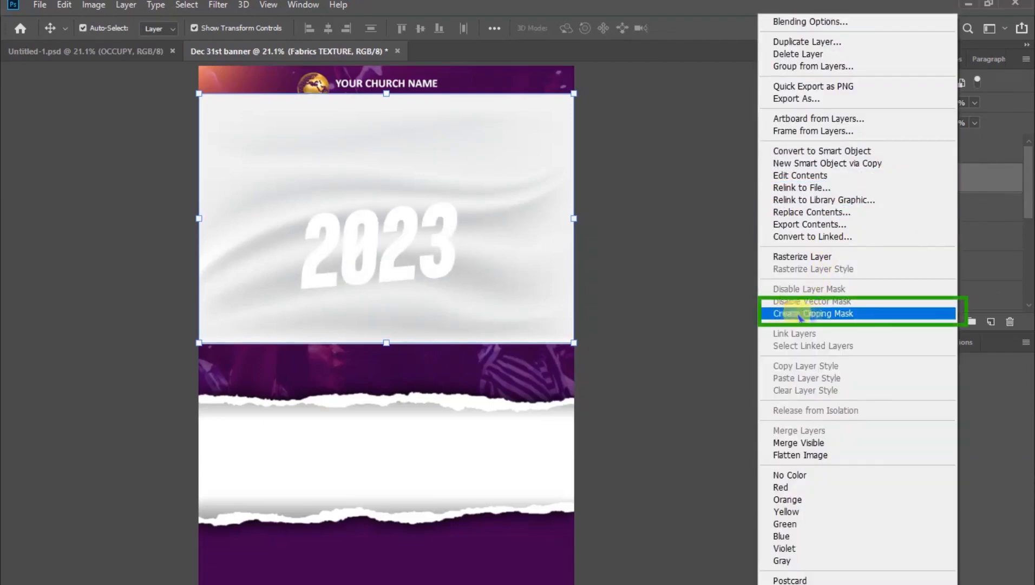
{"action": "left_click", "coordinate": [888, 314]}
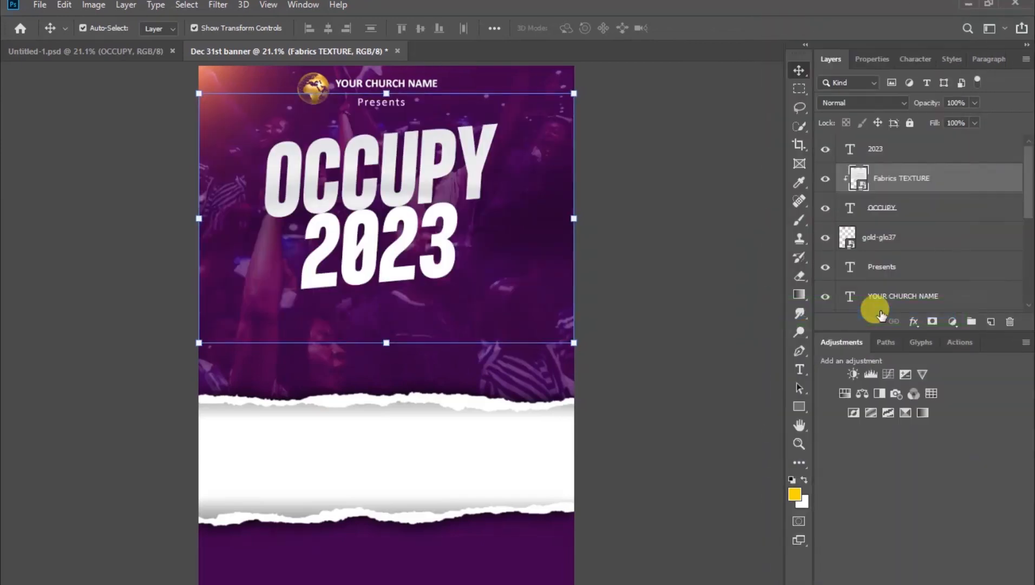
Scale the Fabrics TEXTURE layer to about 13% wide and 8.7% high so it closely frames the OCCUPY text
{"action": "left_click", "coordinate": [387, 344]}
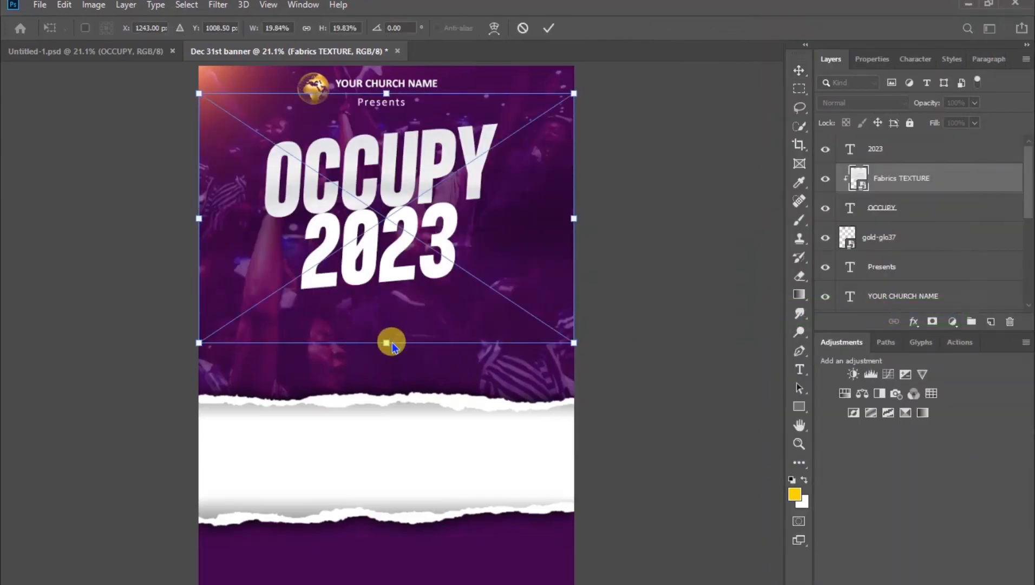
{"action": "left_click_drag", "start_coordinate": [391, 344], "coordinate": [377, 256]}
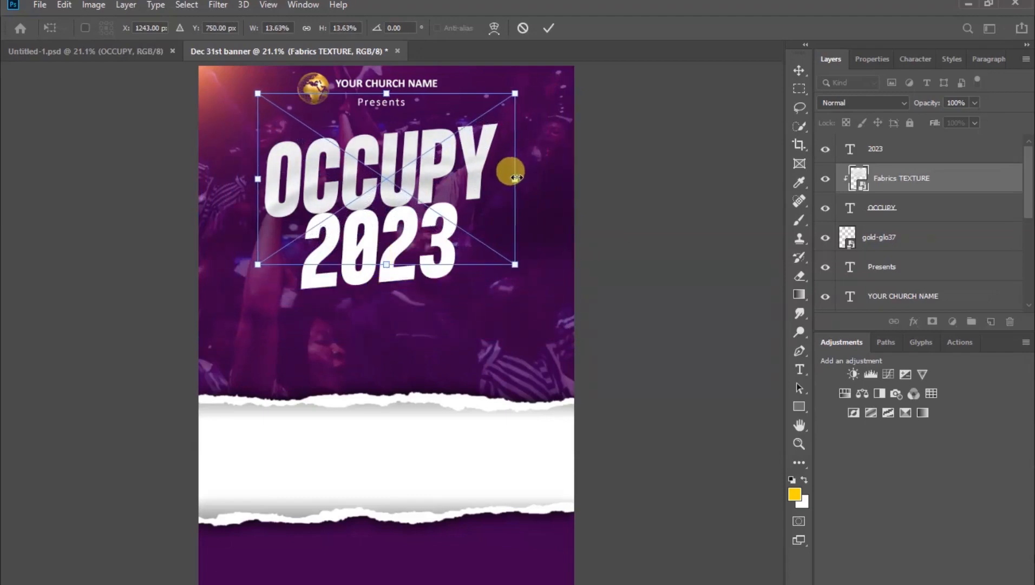
{"action": "left_click_drag", "start_coordinate": [513, 172], "coordinate": [504, 173]}
{"action": "left_click_drag", "start_coordinate": [381, 260], "coordinate": [368, 223]}
{"action": "left_click_drag", "start_coordinate": [380, 94], "coordinate": [381, 105]}
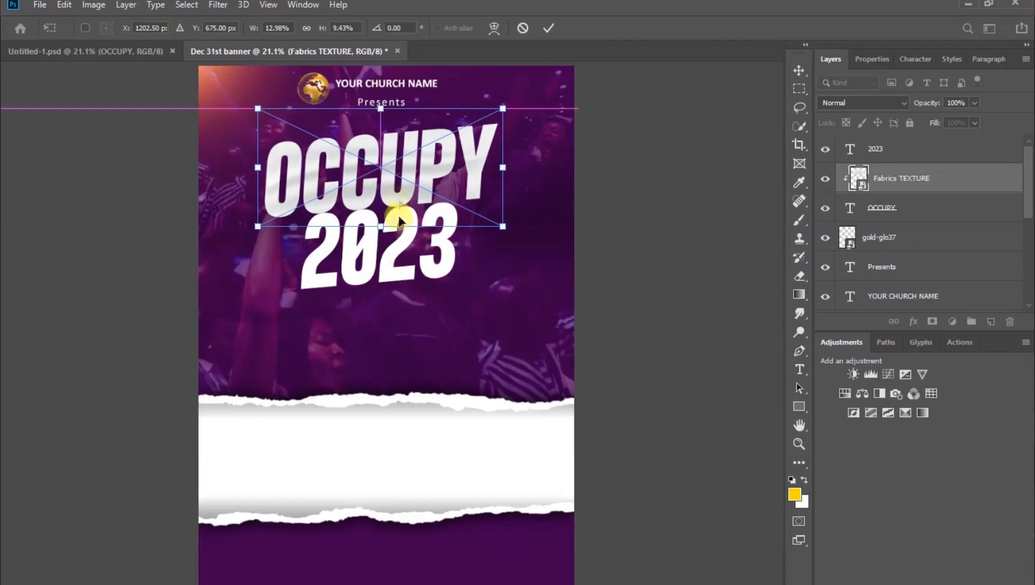
{"action": "left_click_drag", "start_coordinate": [381, 229], "coordinate": [381, 221]}
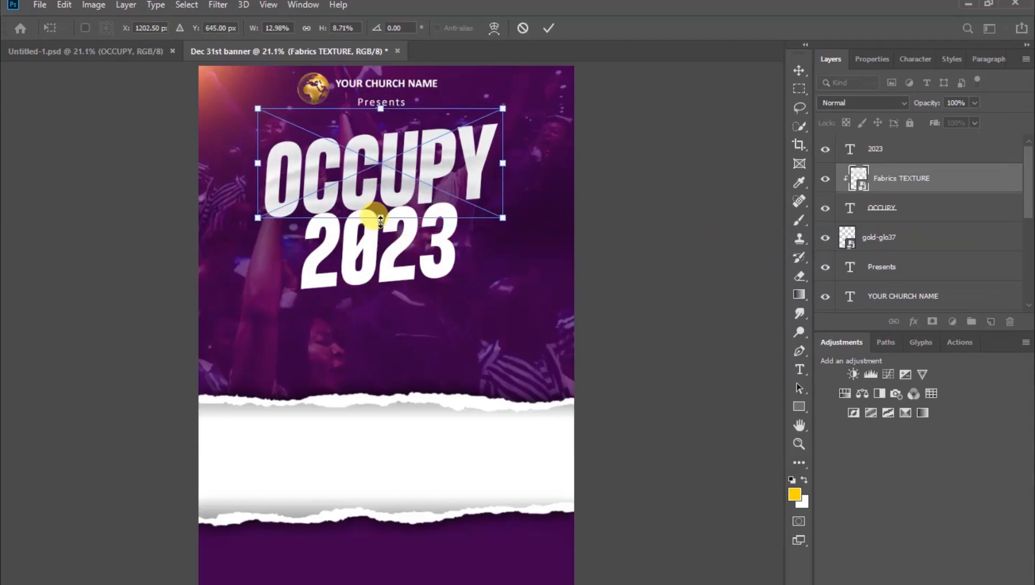
{"action": "left_click", "coordinate": [548, 28]}
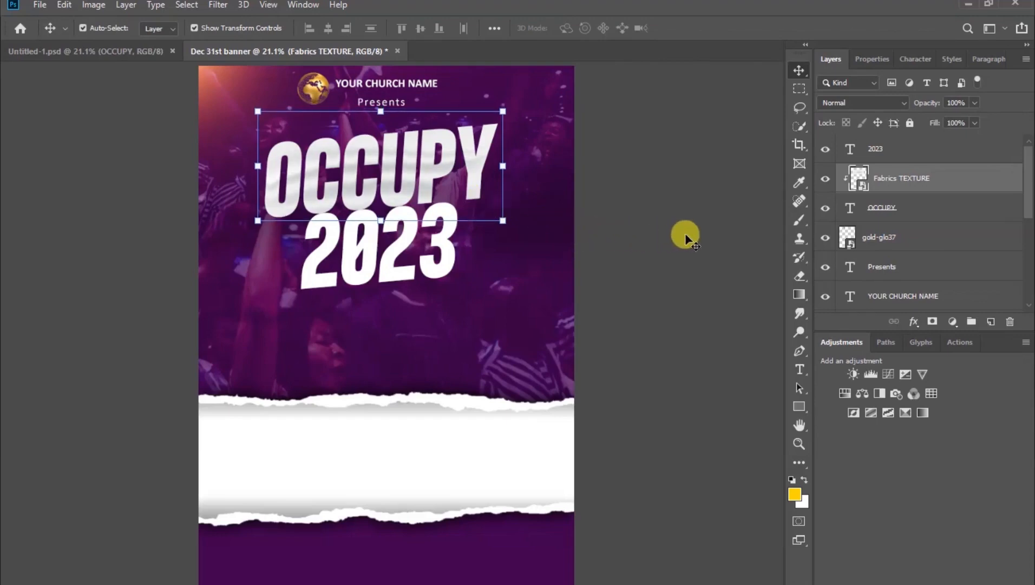
{"action": "left_click", "coordinate": [685, 238]}
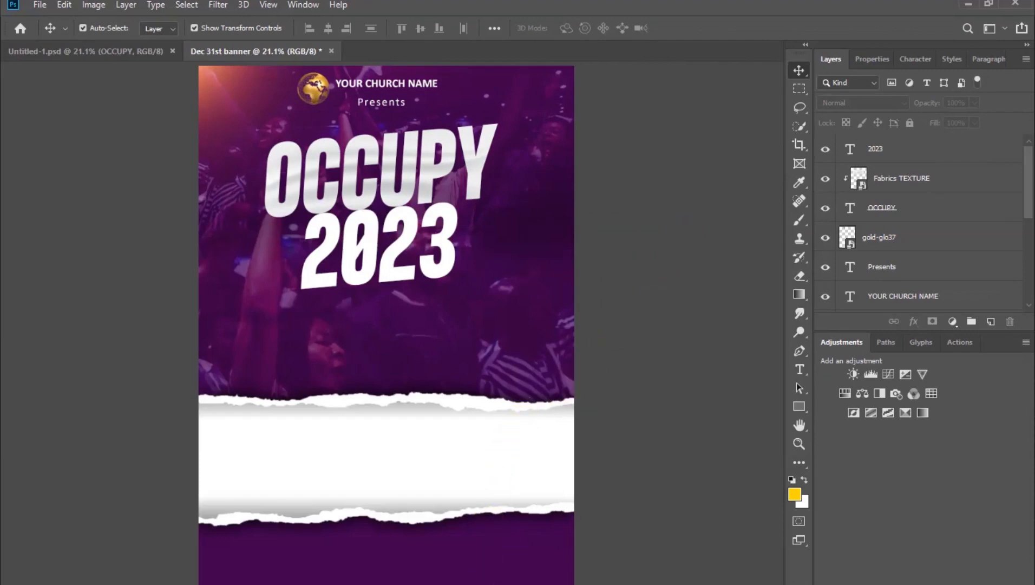
Place the "Occupy 2023 poster elements" torn-paper image into the banner and move it up over the upper half of the OCCUPY text
{"action": "key", "text": "alt+Tab"}
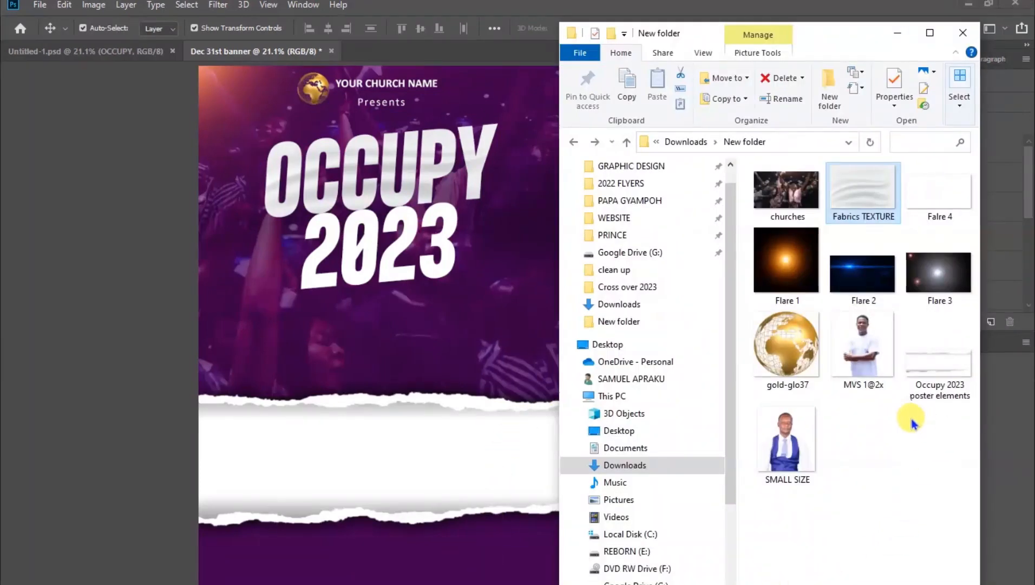
{"action": "left_click_drag", "start_coordinate": [940, 362], "coordinate": [398, 178]}
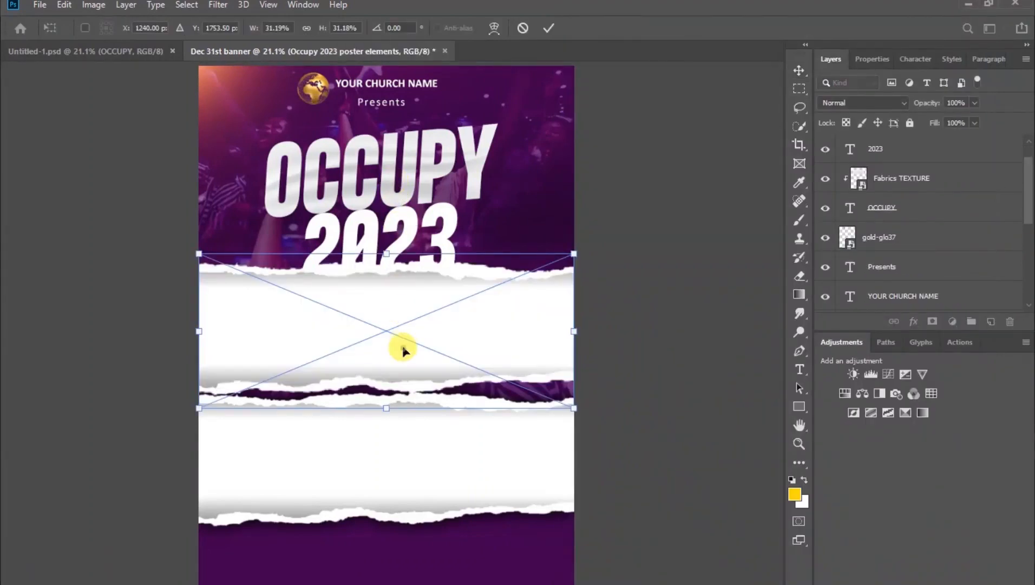
{"action": "left_click_drag", "start_coordinate": [403, 350], "coordinate": [393, 132]}
{"action": "key", "text": "Return"}
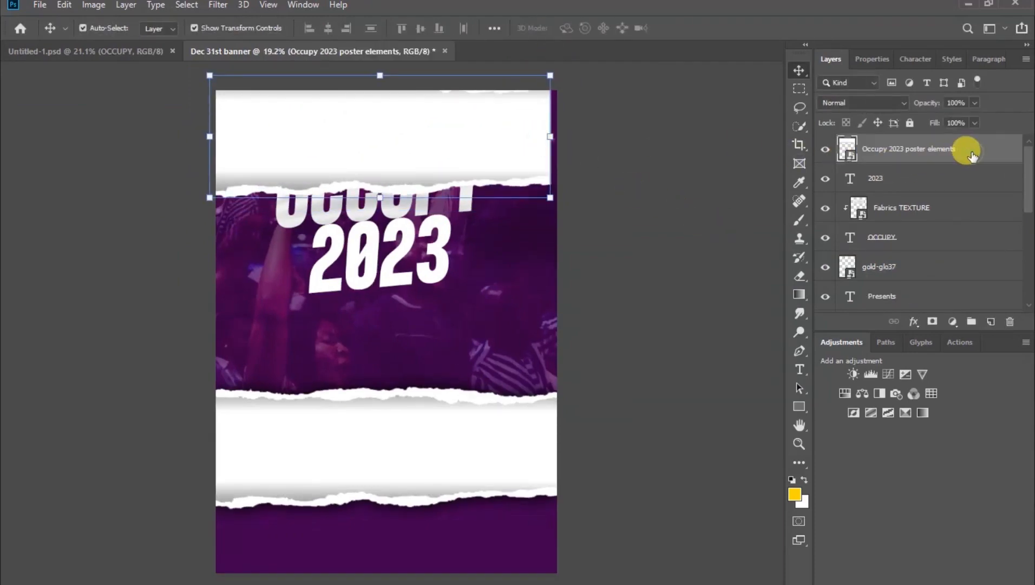
Move the Occupy 2023 poster elements layer into the OCCUPY clipping group, directly above the Fabrics TEXTURE layer
{"action": "left_click_drag", "start_coordinate": [972, 156], "coordinate": [959, 221]}
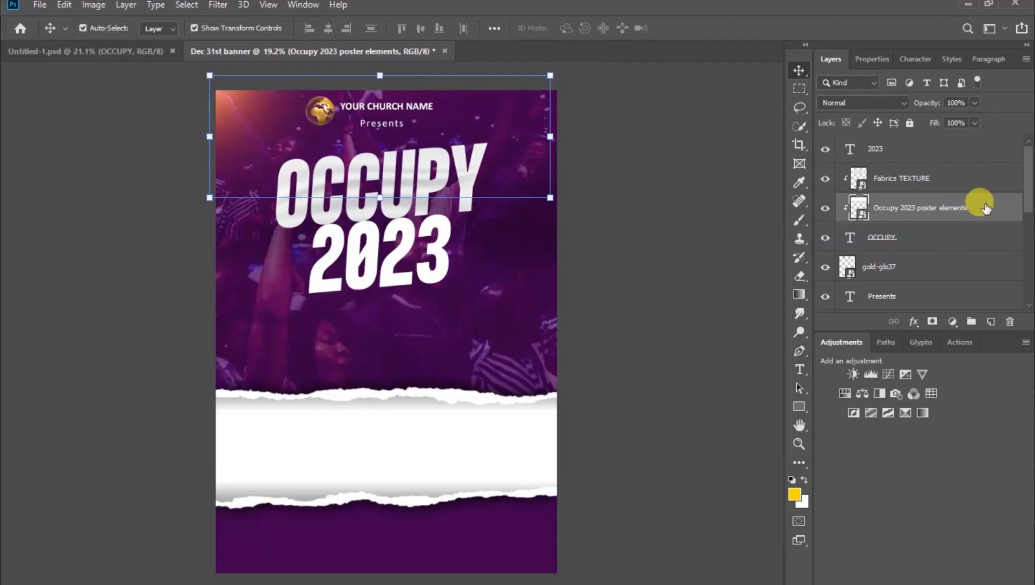
{"action": "left_click_drag", "start_coordinate": [986, 210], "coordinate": [981, 177]}
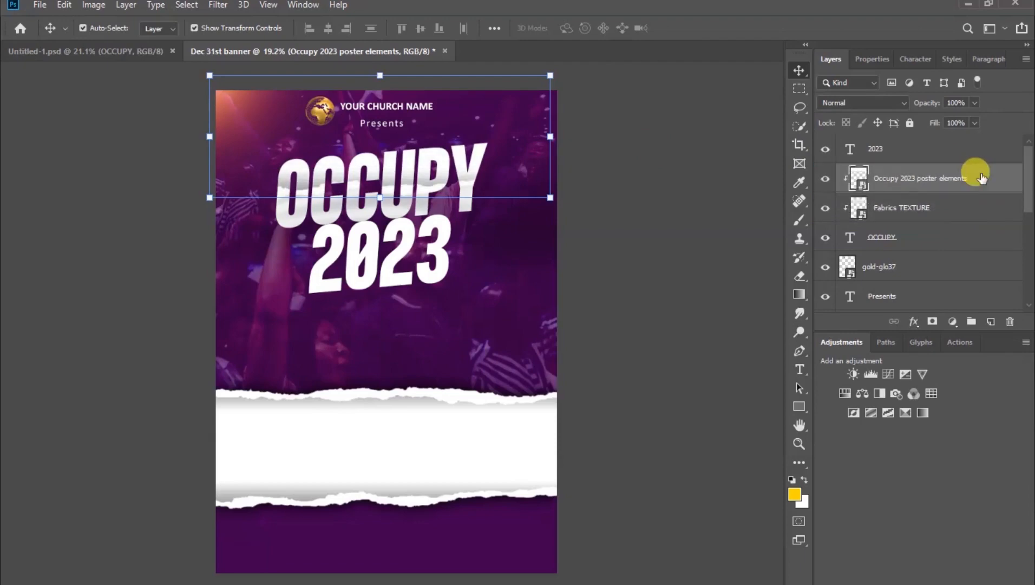
{"action": "left_click", "coordinate": [731, 160]}
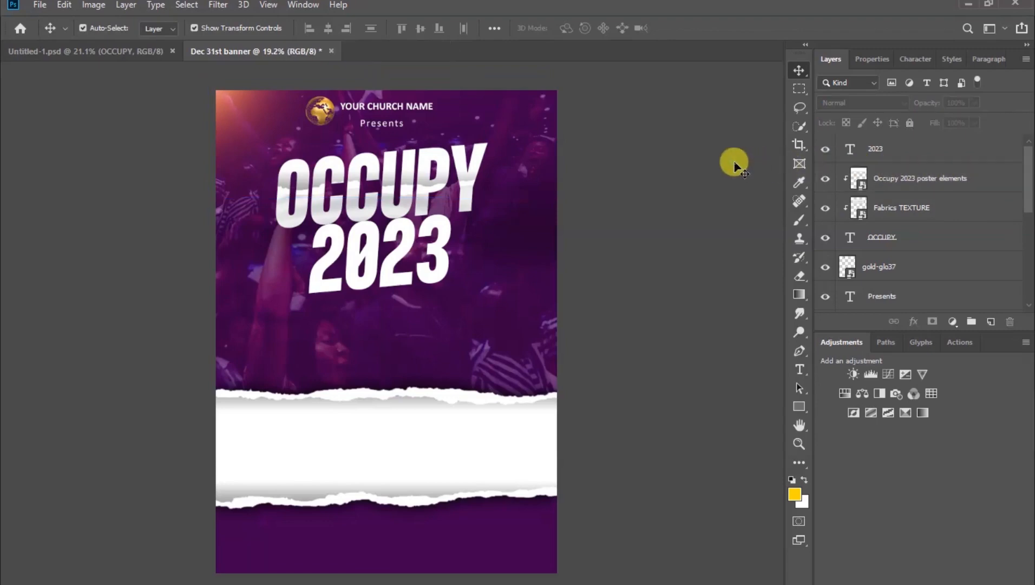
{"action": "scroll", "coordinate": [398, 169], "scroll_direction": "up", "scroll_amount": 4}
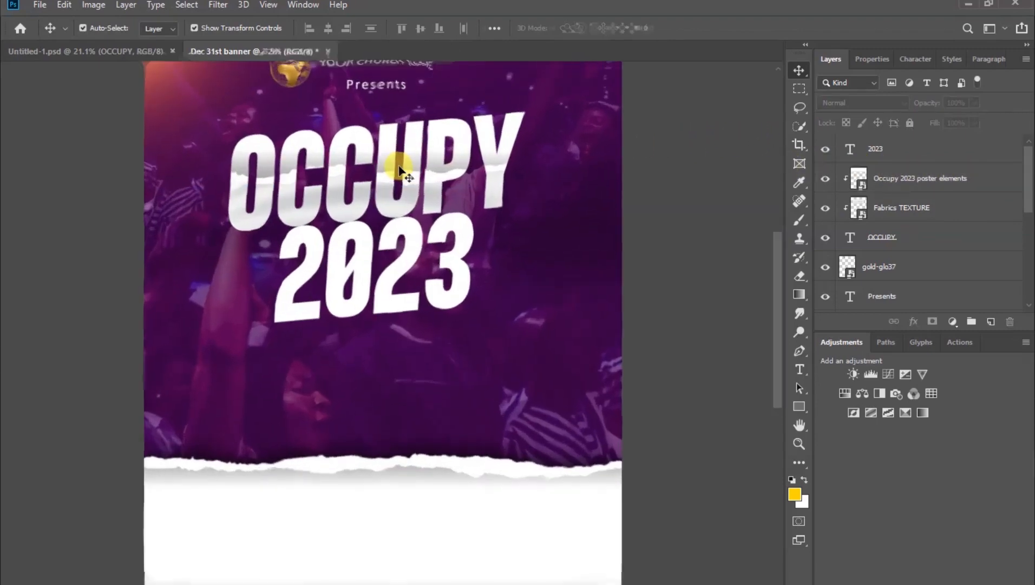
Add a black Multiply drop shadow to the clipped torn-paper layer: 80% opacity, 90° angle, 0 px distance, 10% spread, 120 px size
{"action": "left_click", "coordinate": [919, 182]}
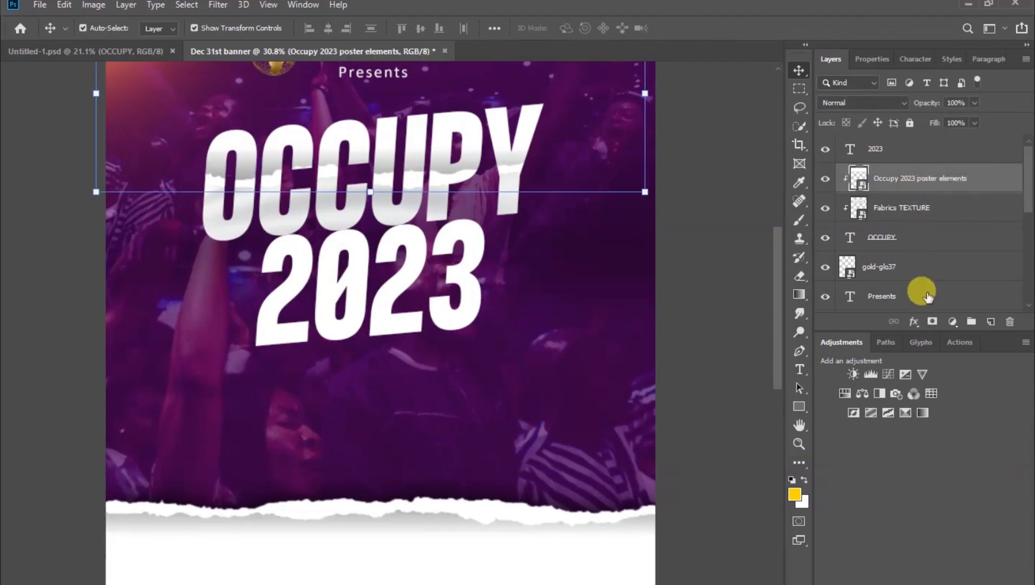
{"action": "left_click", "coordinate": [914, 321]}
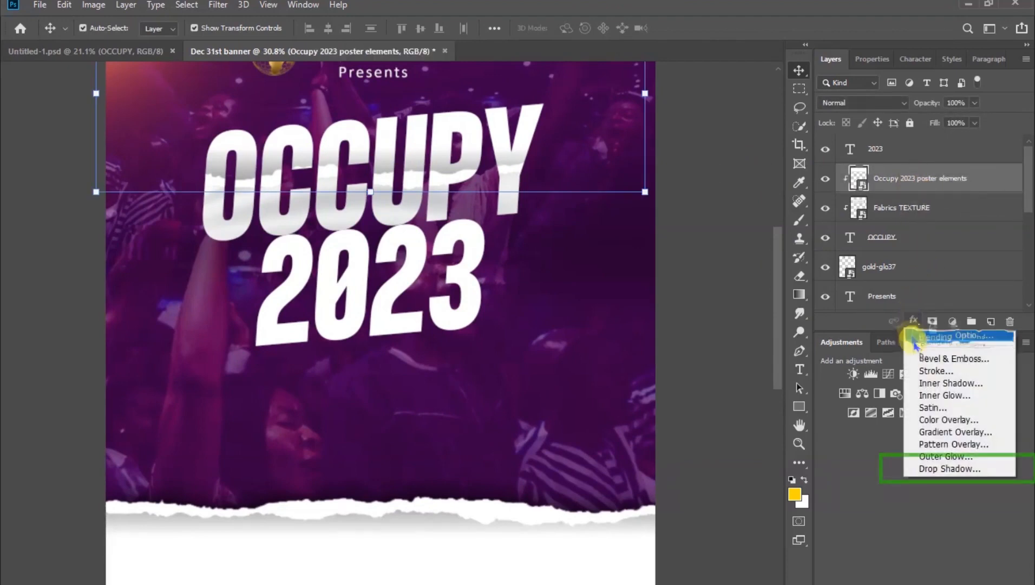
{"action": "left_click", "coordinate": [984, 471]}
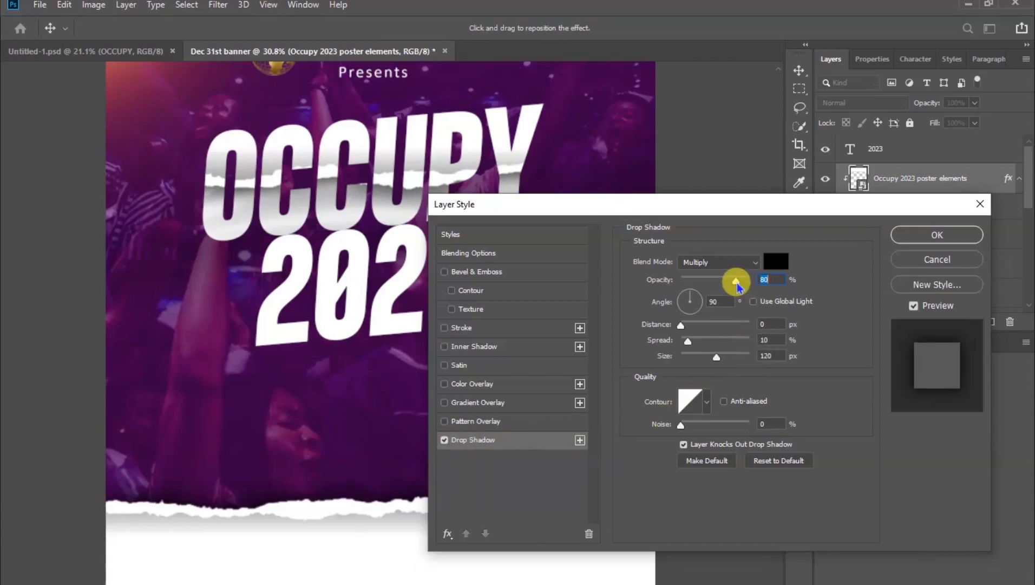
{"action": "left_click", "coordinate": [936, 234]}
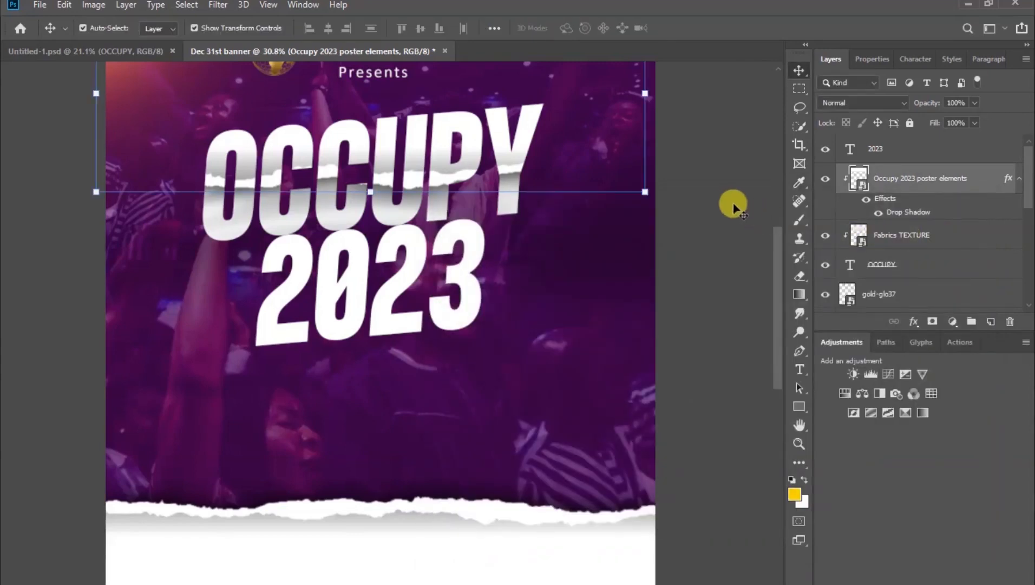
Skew the clipped torn-paper layer about -3.2°, raising its right side and lowering its left to follow the slanted OCCUPY text
{"action": "scroll", "coordinate": [653, 246], "scroll_direction": "down", "scroll_amount": 2}
{"action": "scroll", "coordinate": [653, 246], "scroll_direction": "down", "scroll_amount": 1}
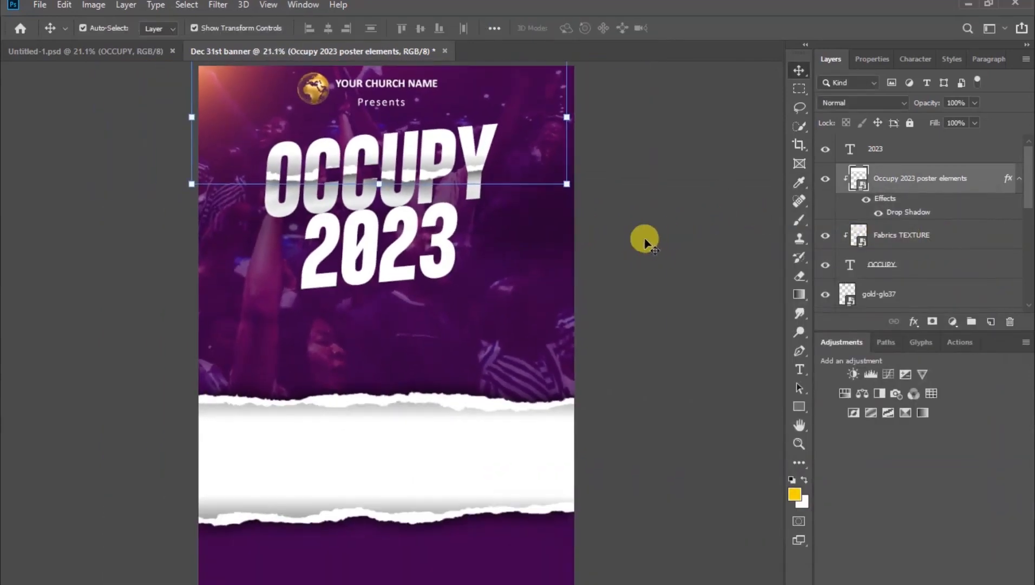
{"action": "key", "text": "ctrl+t"}
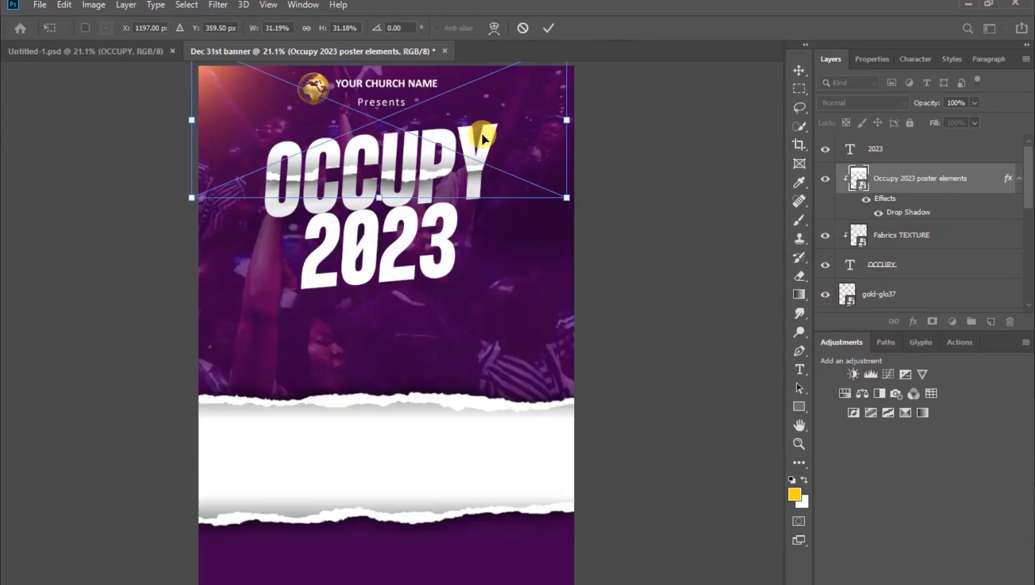
{"action": "right_click", "coordinate": [482, 135]}
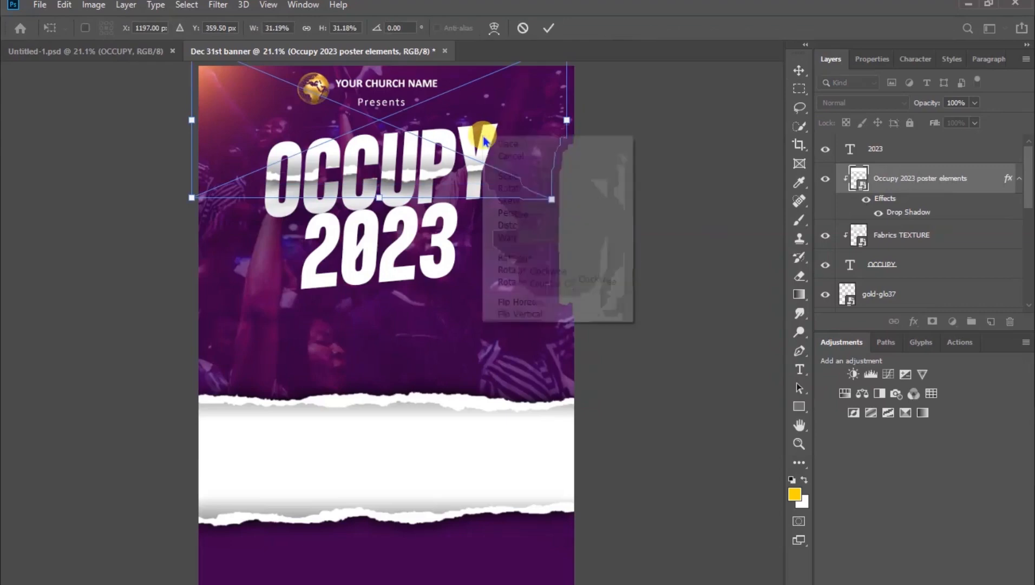
{"action": "left_click", "coordinate": [513, 200]}
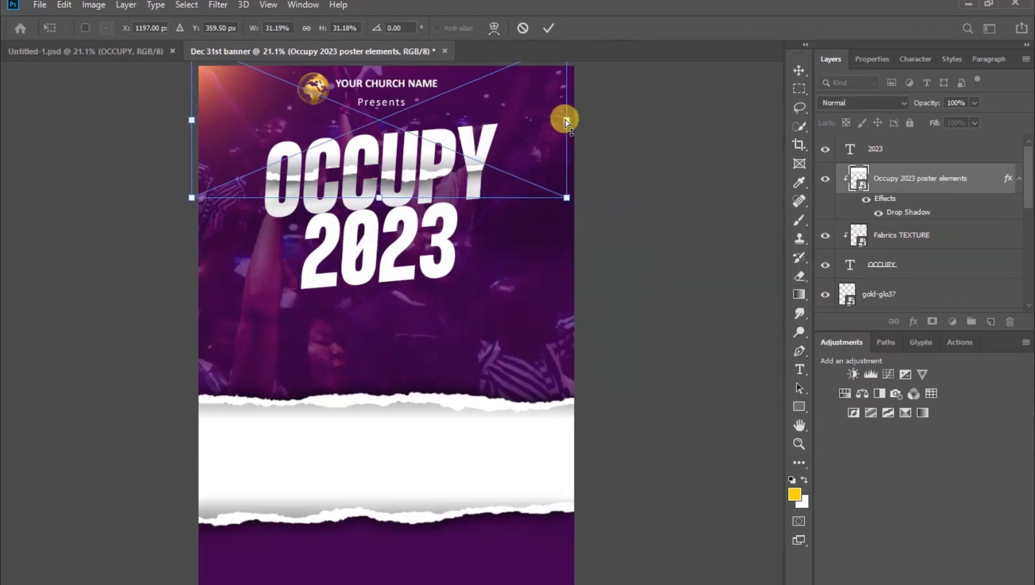
{"action": "left_click_drag", "start_coordinate": [566, 120], "coordinate": [566, 106]}
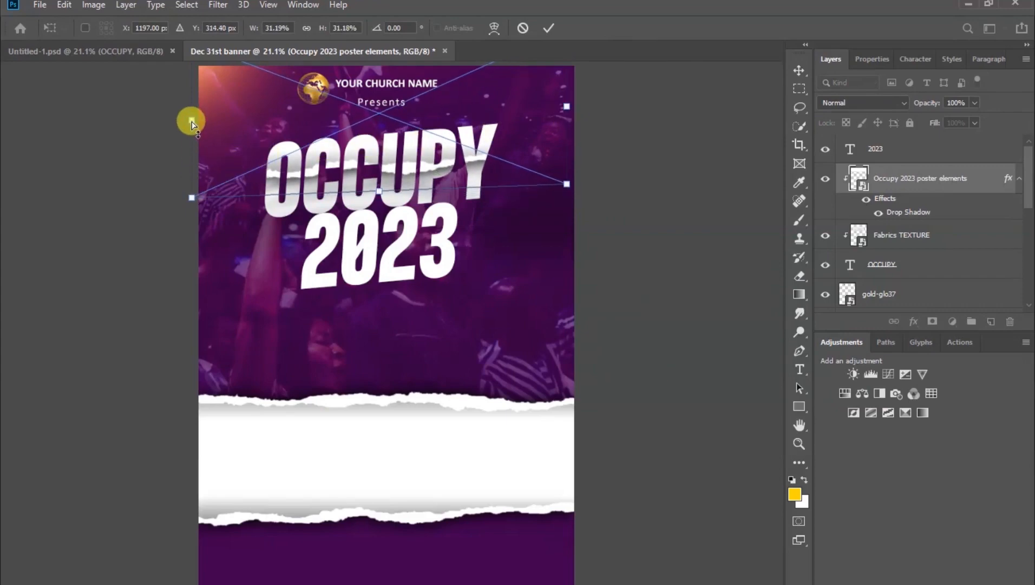
{"action": "left_click_drag", "start_coordinate": [191, 122], "coordinate": [193, 125]}
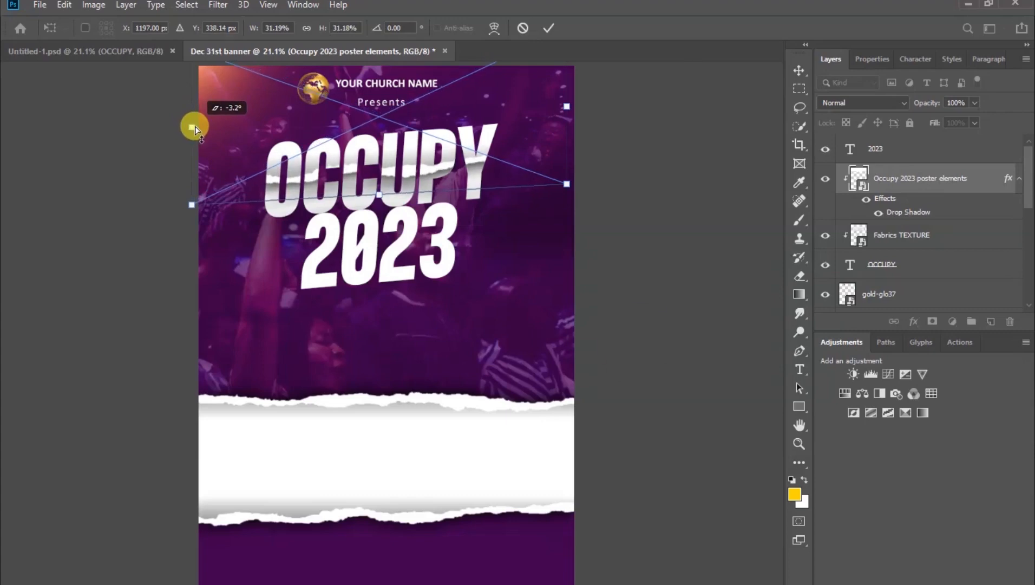
{"action": "left_click_drag", "start_coordinate": [195, 128], "coordinate": [195, 129]}
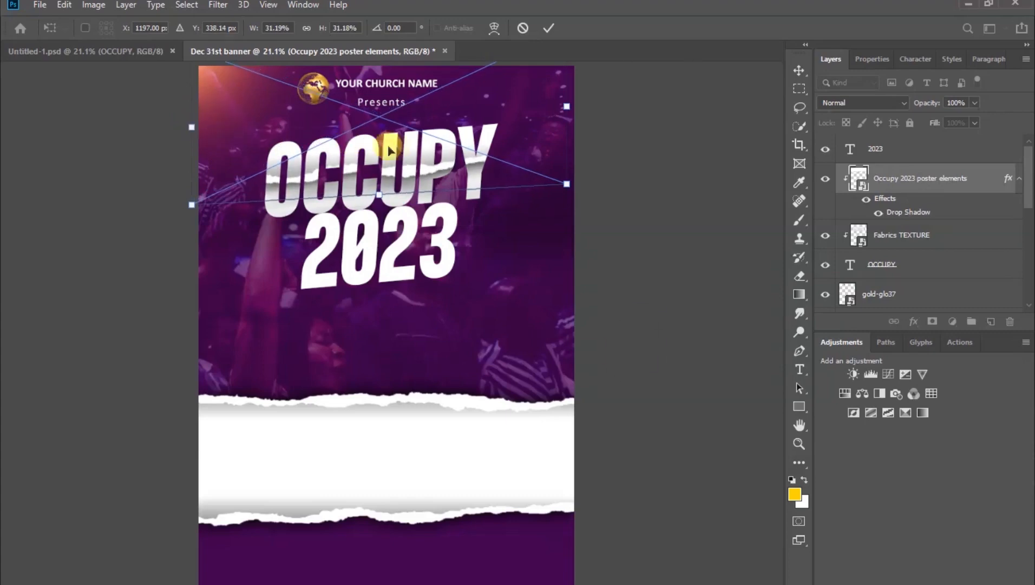
{"action": "left_click", "coordinate": [550, 31]}
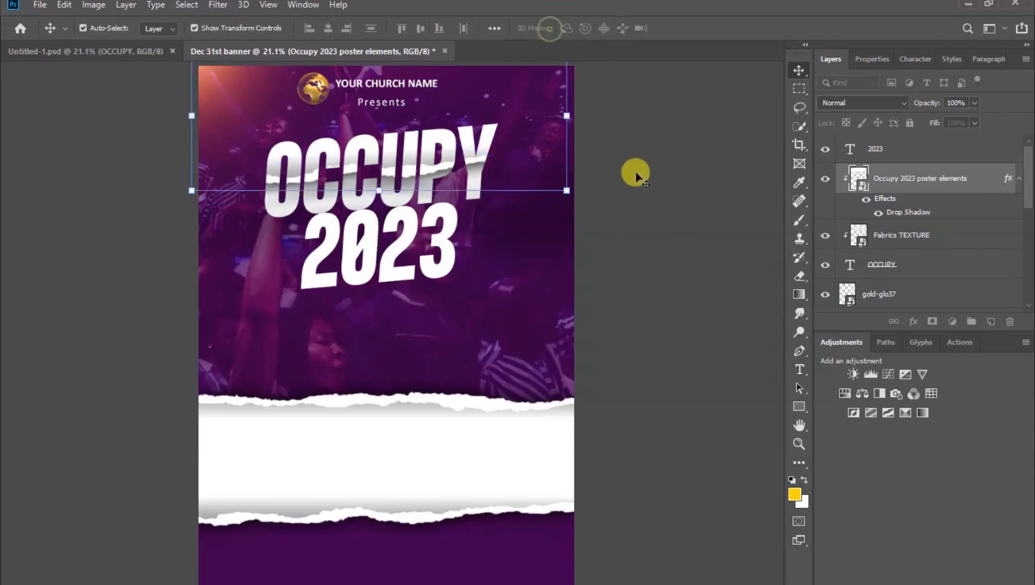
{"action": "left_click", "coordinate": [686, 207]}
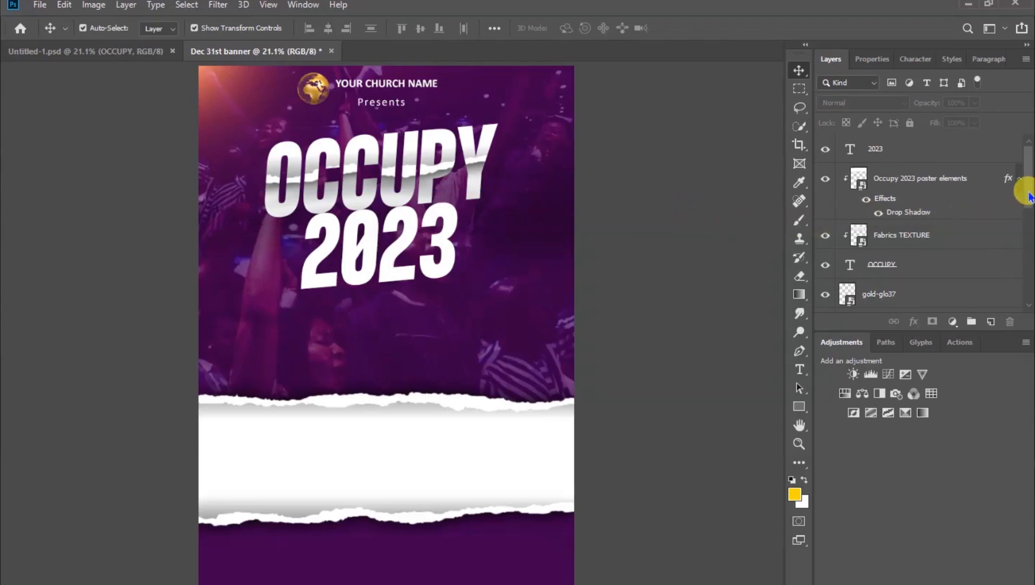
Duplicate the Fabrics TEXTURE and Occupy 2023 poster elements layers above the 2023 layer and clip both copies to the 2023 text
{"action": "left_click", "coordinate": [934, 239]}
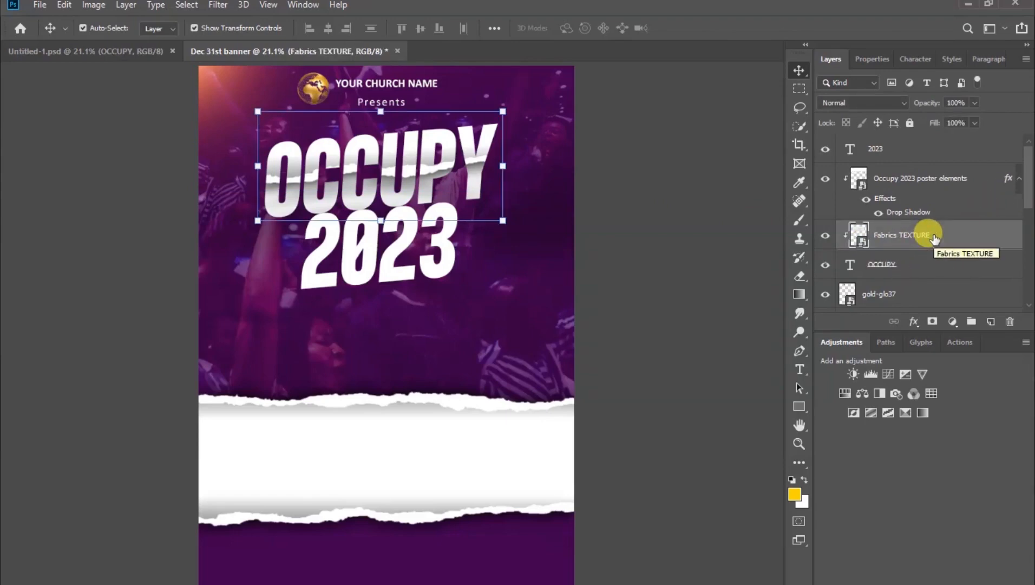
{"action": "left_click", "coordinate": [898, 179], "text": "ctrl"}
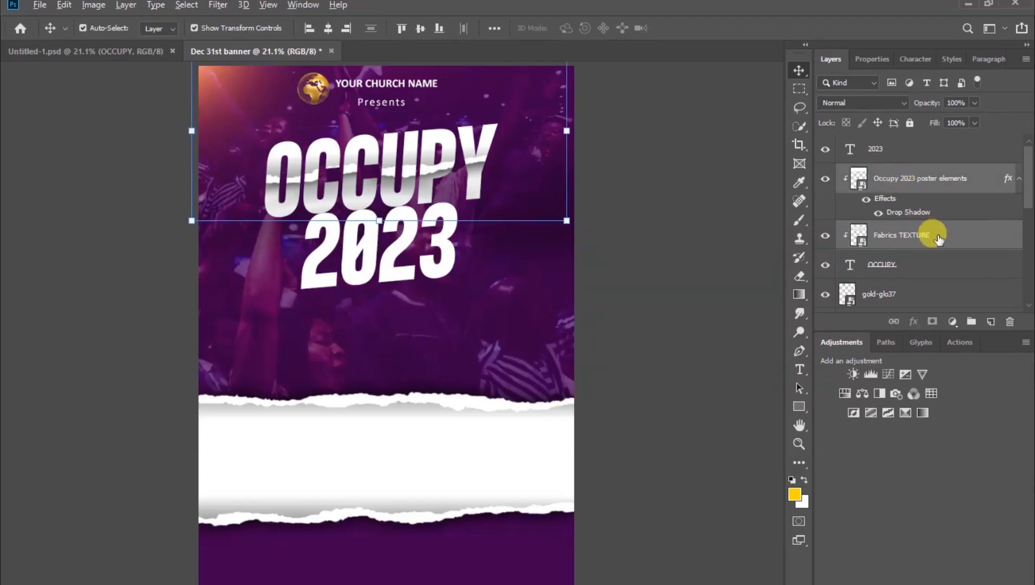
{"action": "left_click_drag", "start_coordinate": [942, 239], "coordinate": [915, 147]}
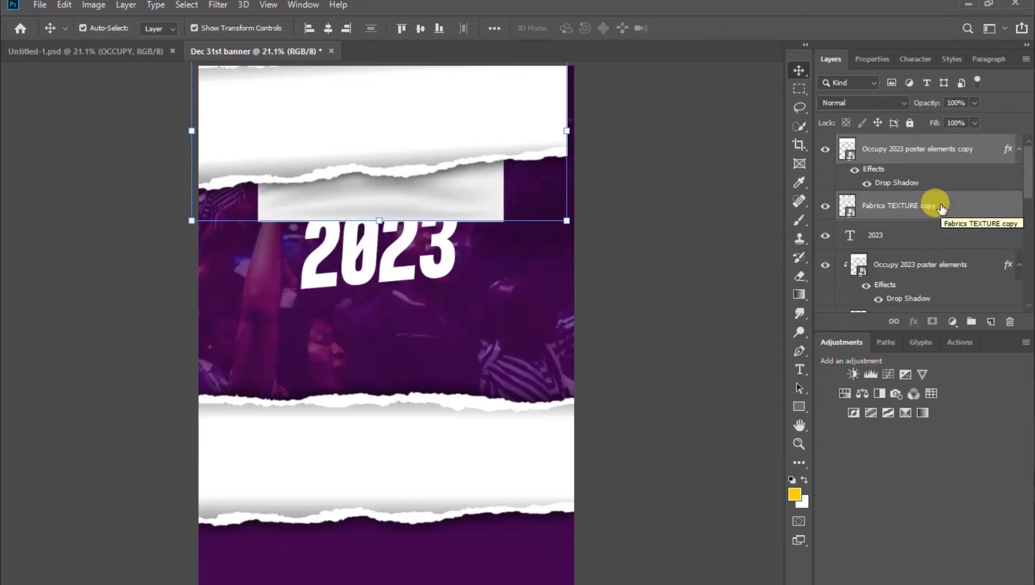
{"action": "right_click", "coordinate": [942, 208]}
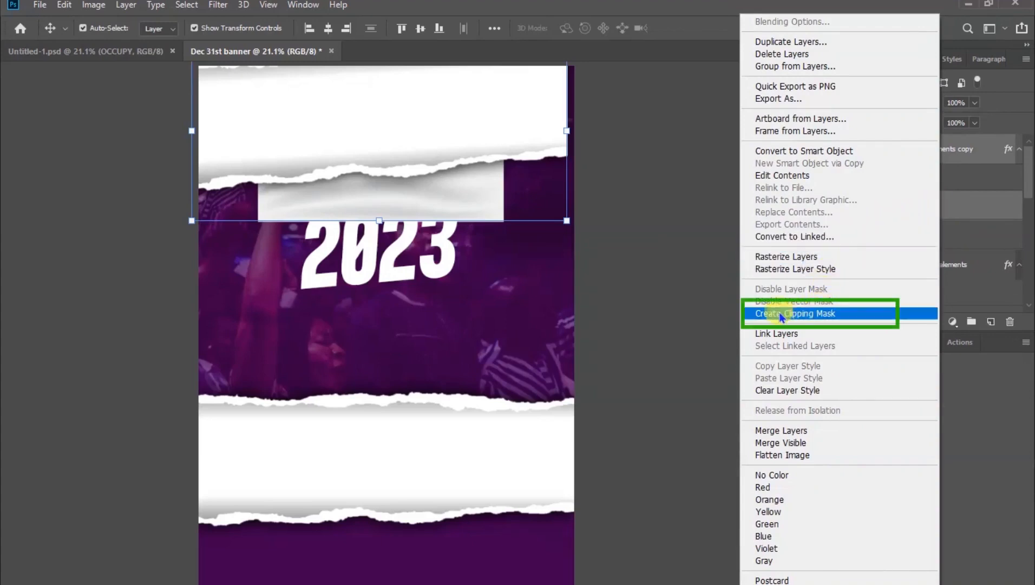
{"action": "left_click", "coordinate": [888, 319]}
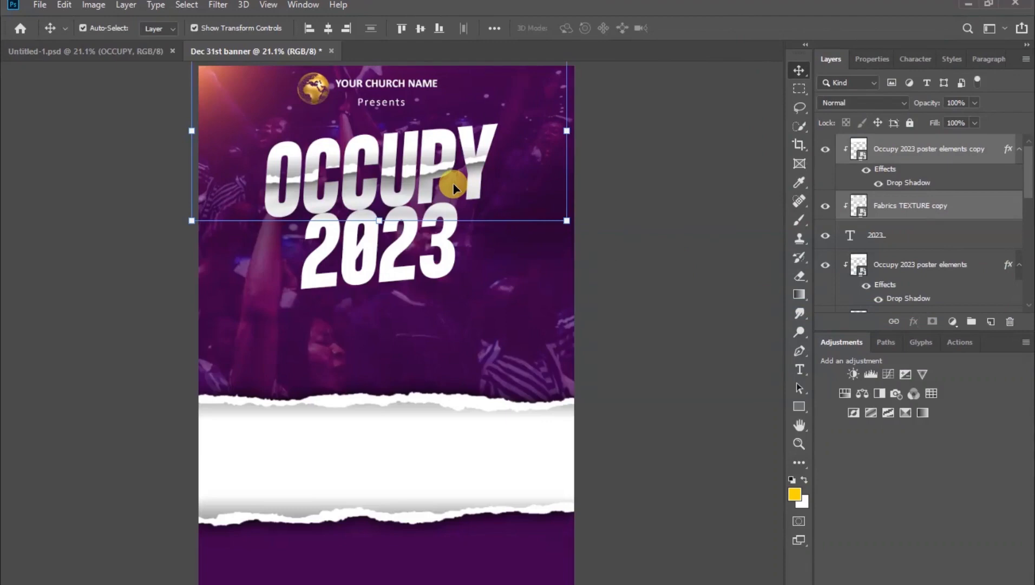
Nudge the two clipped copies straight down until the torn edge runs across the middle of the 2023 text
{"action": "key", "text": "shift+Down"}
{"action": "key", "text": "shift+Down"}
{"action": "key", "text": "shift+Down"}
{"action": "key", "text": "shift+Down"}
{"action": "key", "text": "shift+Down"}
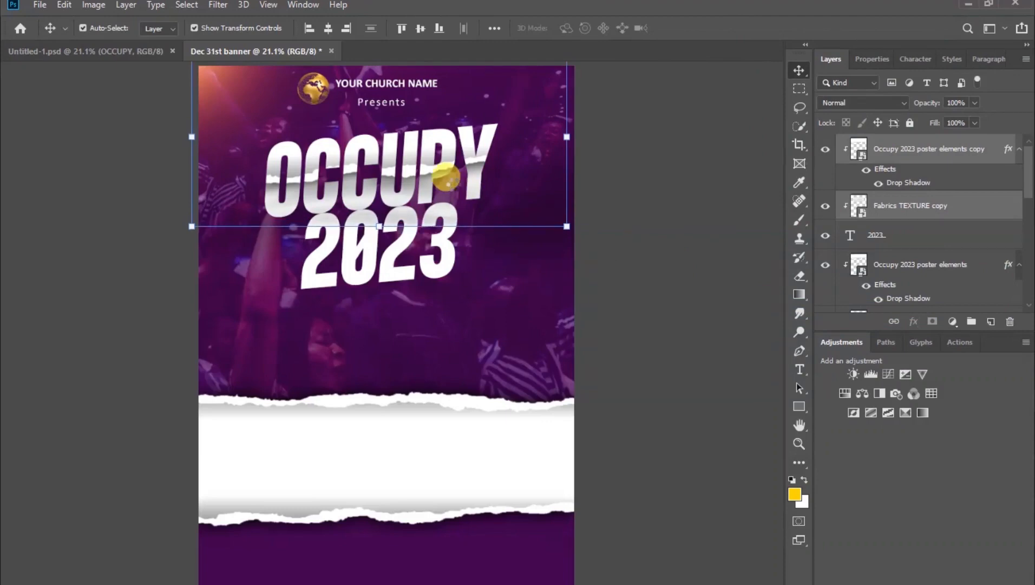
{"action": "key", "text": "shift+Down"}
{"action": "key", "text": "shift+Down"}
{"action": "key", "text": "shift+Down"}
{"action": "key", "text": "shift+Down"}
{"action": "key", "text": "shift+Down"}
{"action": "key", "text": "shift+Down"}
{"action": "key", "text": "shift+Down"}
{"action": "key", "text": "shift+Down"}
{"action": "key", "text": "shift+Down"}
{"action": "key", "text": "shift+Down"}
{"action": "key", "text": "shift+Down"}
{"action": "key", "text": "shift+Down"}
{"action": "key", "text": "shift+Down"}
{"action": "key", "text": "shift+Down"}
{"action": "key", "text": "shift+Down"}
{"action": "key", "text": "shift+Down"}
{"action": "key", "text": "shift+Down"}
{"action": "key", "text": "shift+Down"}
{"action": "key", "text": "shift+Down"}
{"action": "key", "text": "shift+Down"}
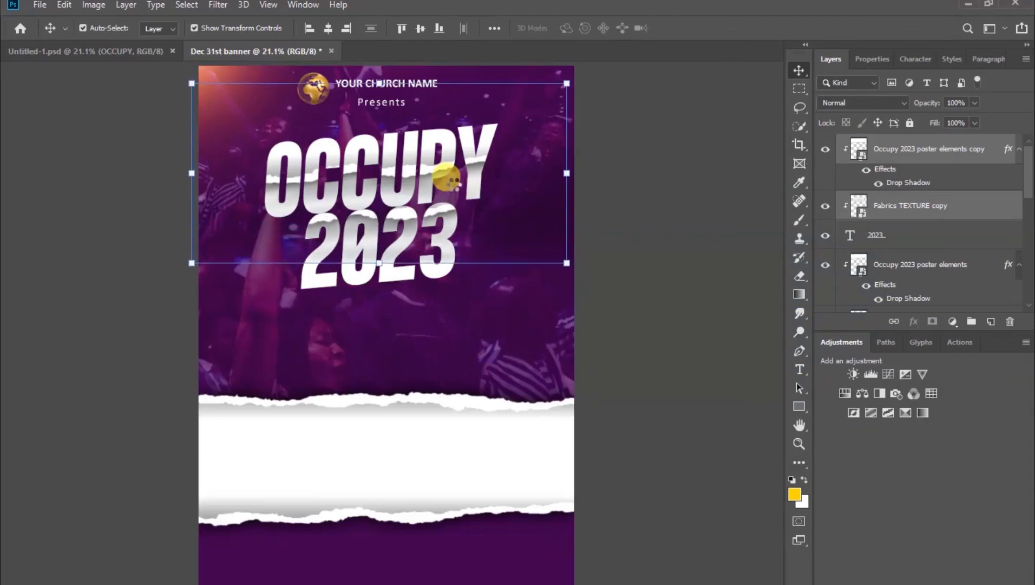
{"action": "key", "text": "shift+Down"}
{"action": "key", "text": "shift+Down"}
{"action": "key", "text": "shift+Down"}
{"action": "key", "text": "shift+Down"}
{"action": "key", "text": "shift+Down"}
{"action": "key", "text": "shift+Down"}
{"action": "key", "text": "shift+Down"}
{"action": "key", "text": "shift+Down"}
{"action": "key", "text": "shift+Down"}
{"action": "key", "text": "shift+Down"}
{"action": "key", "text": "shift+Down"}
{"action": "key", "text": "shift+Down"}
{"action": "key", "text": "shift+Down"}
{"action": "key", "text": "shift+Down"}
{"action": "key", "text": "shift+Down"}
{"action": "key", "text": "shift+Down"}
{"action": "key", "text": "shift+Down"}
{"action": "key", "text": "shift+Down"}
{"action": "key", "text": "shift+Down"}
{"action": "key", "text": "shift+Down"}
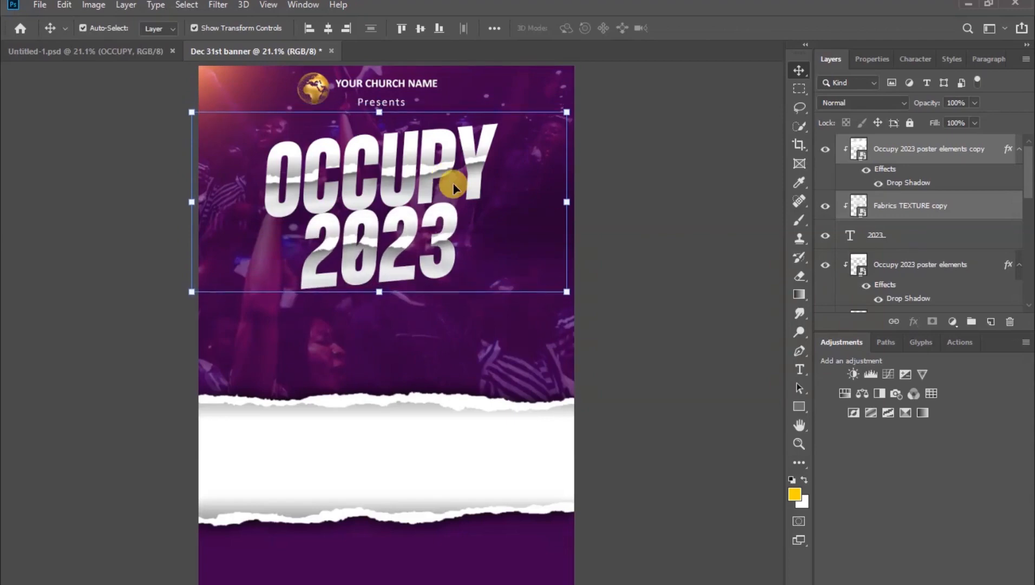
{"action": "key", "text": "shift+Down"}
{"action": "key", "text": "shift+Down"}
{"action": "key", "text": "shift+Down"}
{"action": "key", "text": "shift+Down"}
{"action": "key", "text": "shift+Down"}
{"action": "key", "text": "shift+Down"}
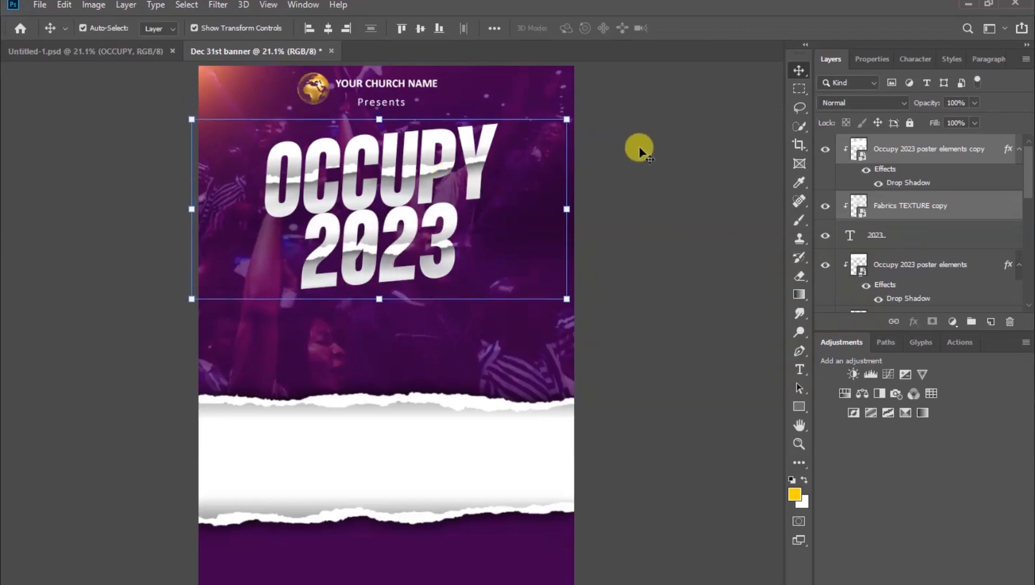
Draw a black horizontal rectangle about 1575 × 119 px, without a stroke, just below the 2023 text
{"action": "left_click", "coordinate": [667, 155]}
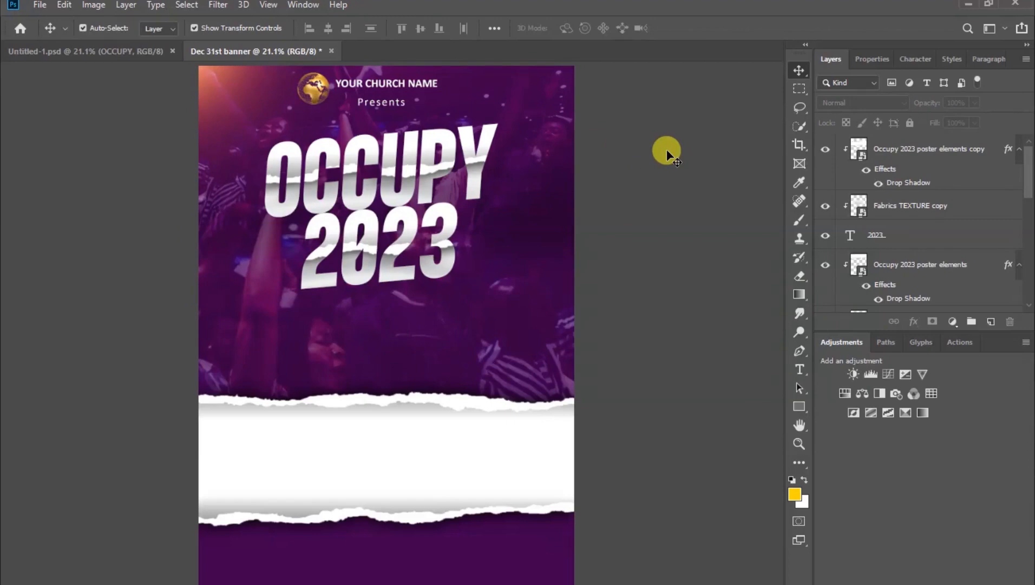
{"action": "left_click", "coordinate": [800, 406]}
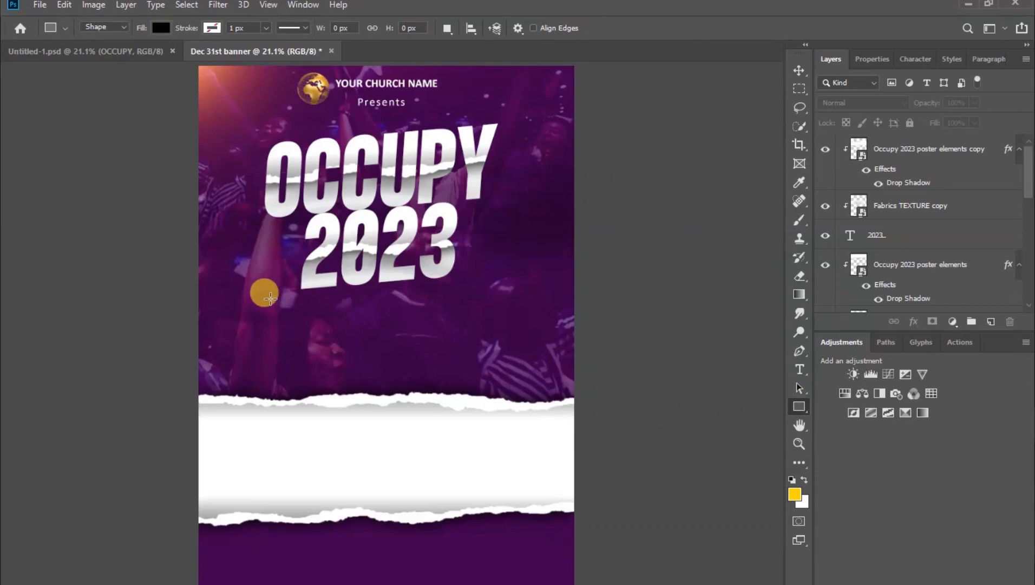
{"action": "left_click_drag", "start_coordinate": [270, 298], "coordinate": [507, 314]}
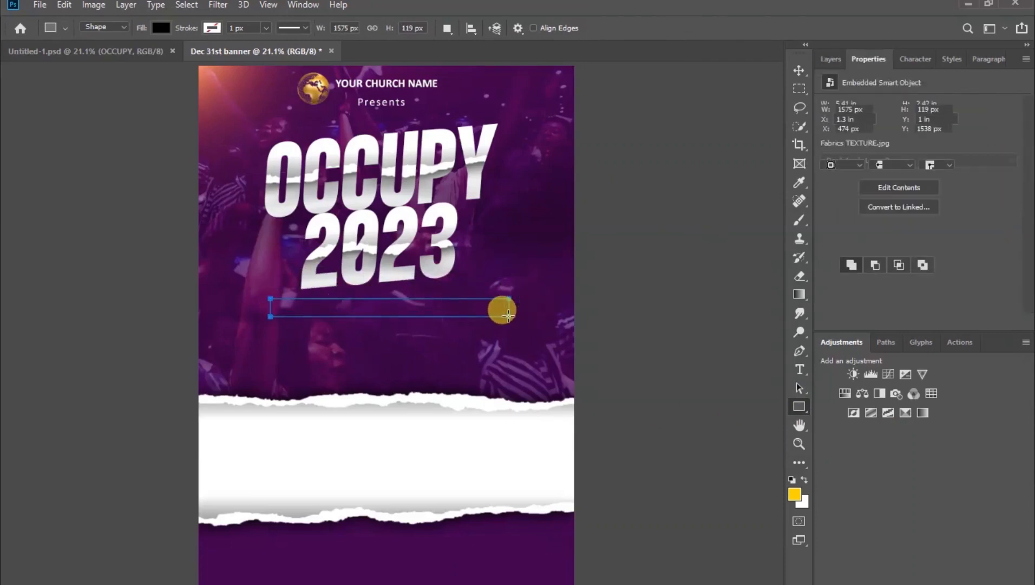
{"action": "left_click", "coordinate": [799, 71]}
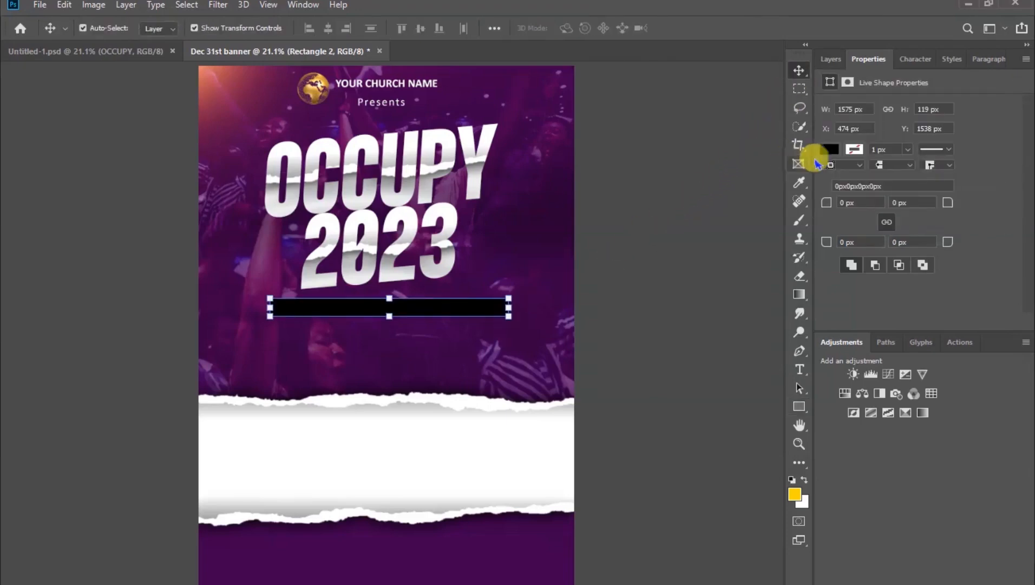
Fill the rectangle below 2023 with the pink colour fe0072
{"action": "left_click", "coordinate": [829, 150]}
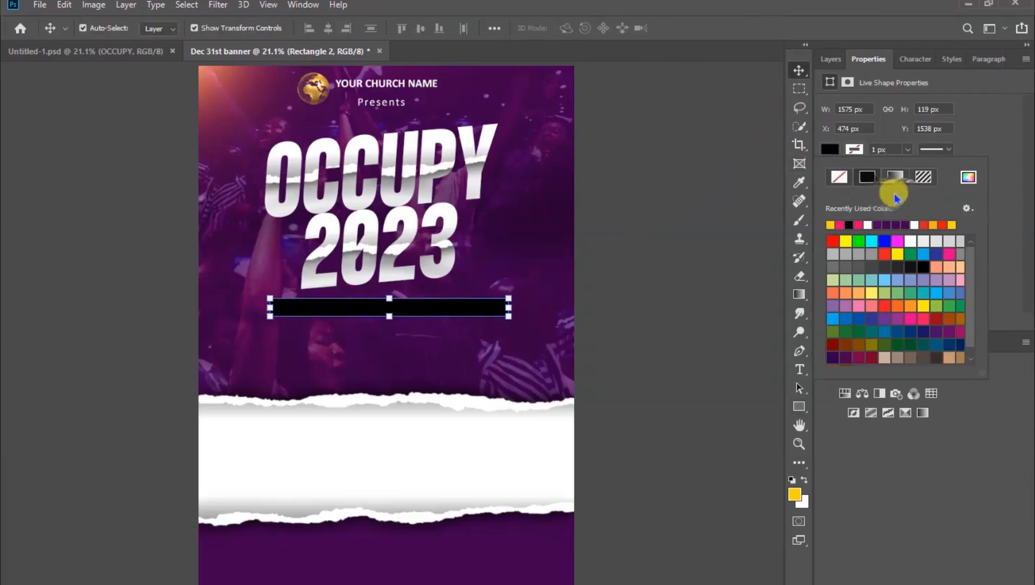
{"action": "left_click", "coordinate": [968, 179]}
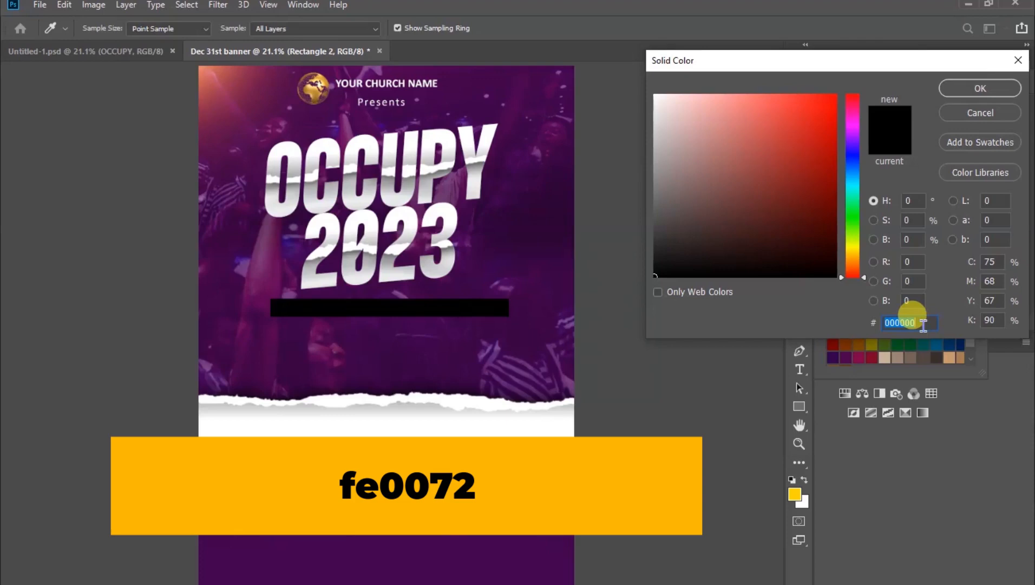
{"action": "type", "text": "fe"}
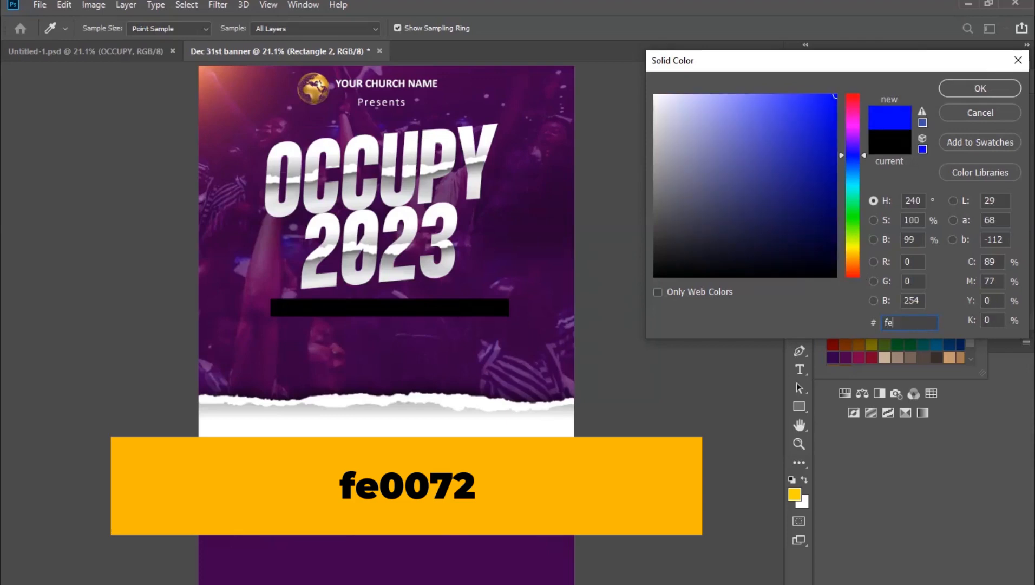
{"action": "type", "text": "0072"}
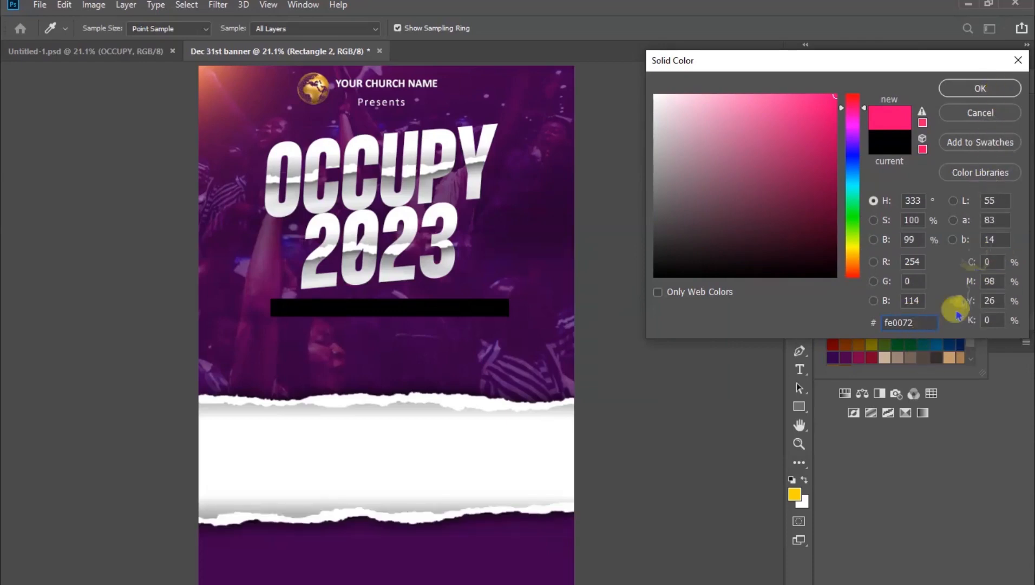
{"action": "left_click", "coordinate": [967, 94]}
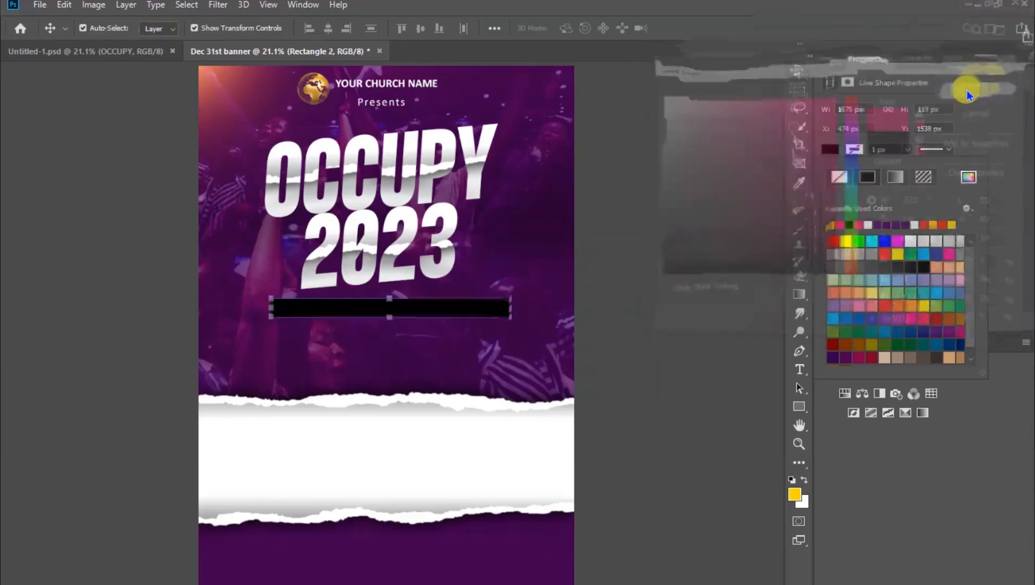
{"action": "left_click", "coordinate": [798, 71]}
Nudge the pink bar slightly left and down, and skew it vertically about -4.8°, raising its right end to follow the headline's slant
{"action": "left_click_drag", "start_coordinate": [461, 308], "coordinate": [453, 312]}
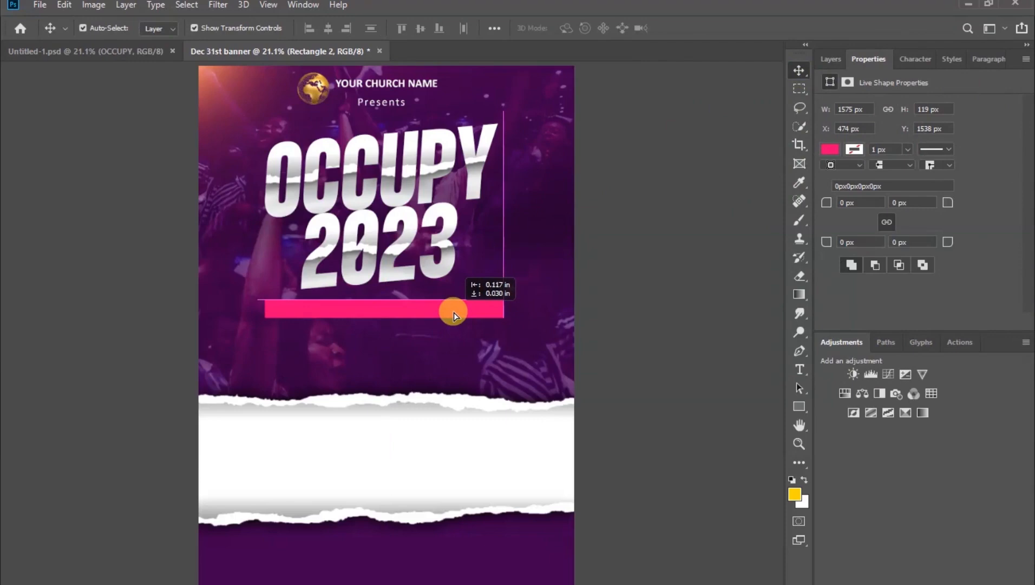
{"action": "left_click_drag", "start_coordinate": [454, 312], "coordinate": [454, 311]}
{"action": "left_click", "coordinate": [503, 308]}
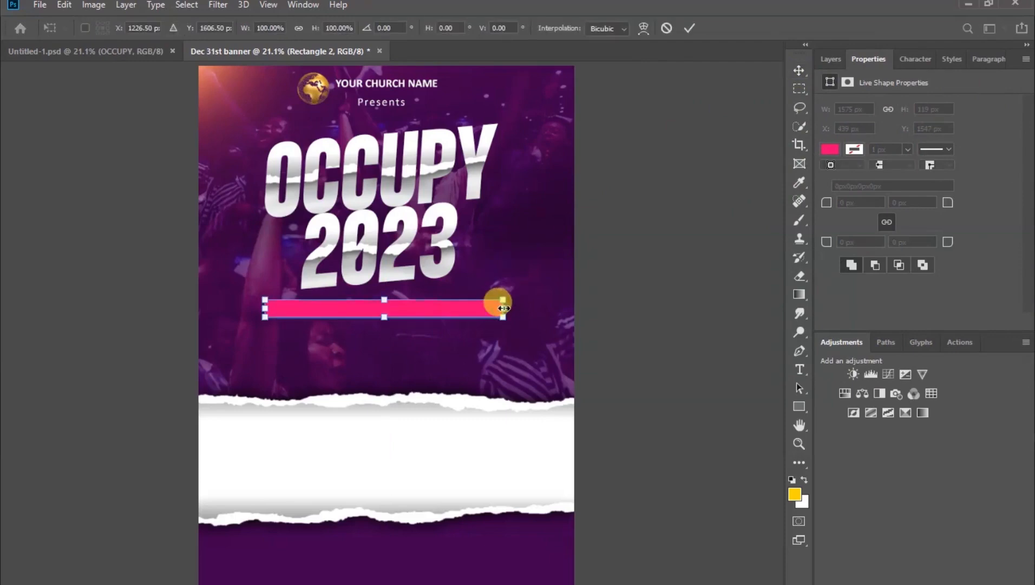
{"action": "right_click", "coordinate": [478, 311]}
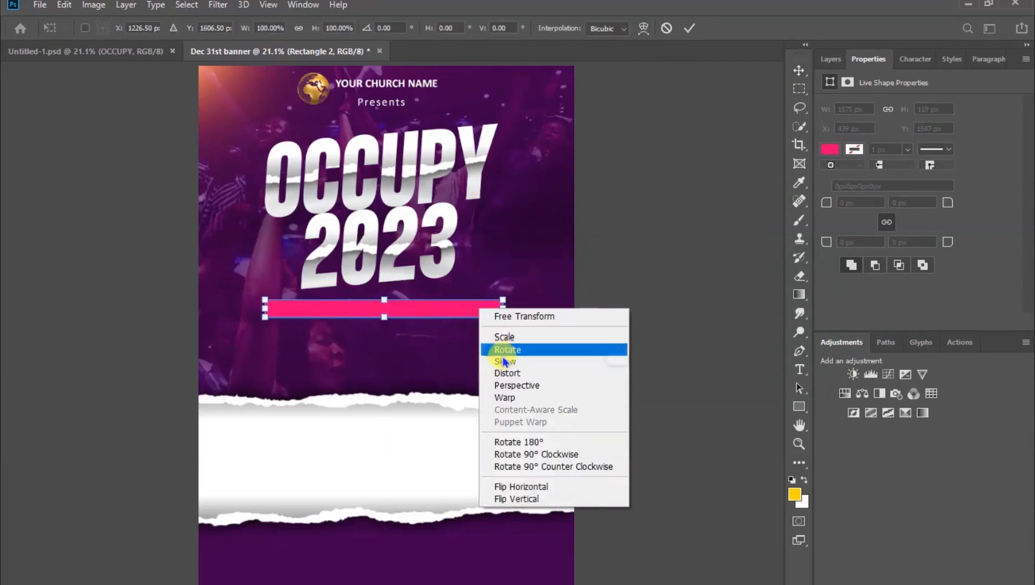
{"action": "left_click", "coordinate": [542, 365]}
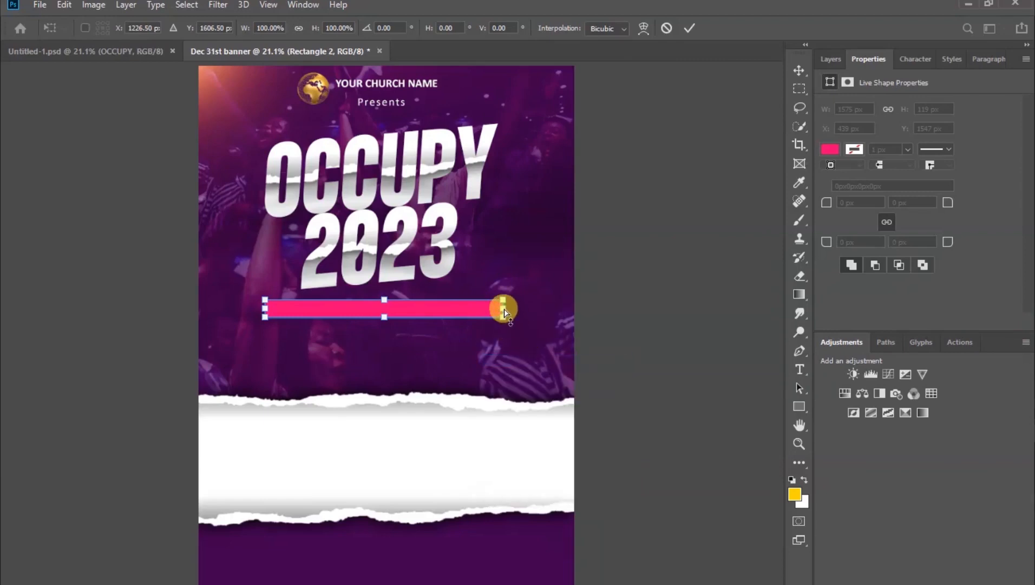
{"action": "left_click_drag", "start_coordinate": [504, 308], "coordinate": [507, 291]}
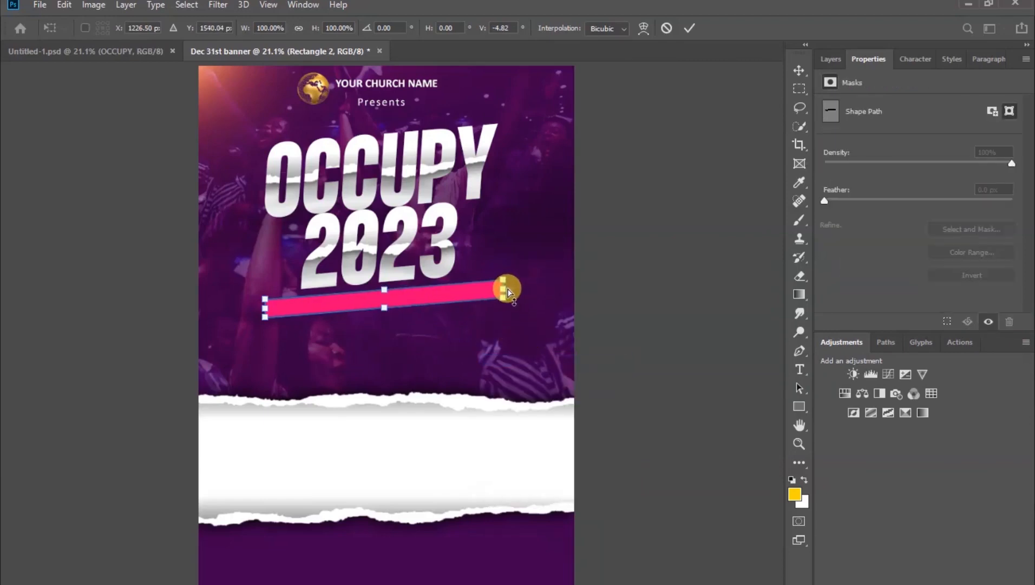
{"action": "left_click", "coordinate": [688, 28]}
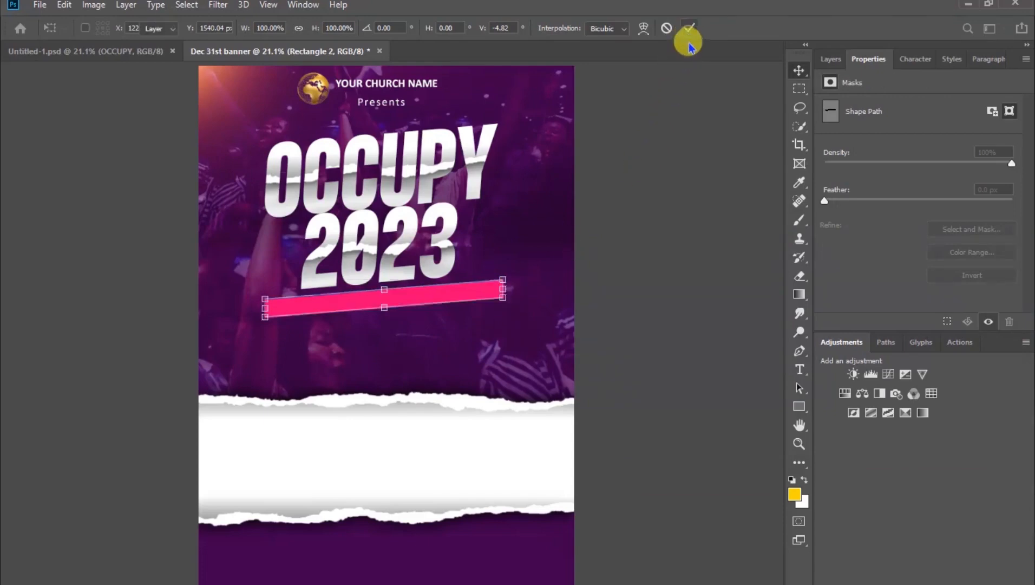
{"action": "left_click", "coordinate": [695, 196]}
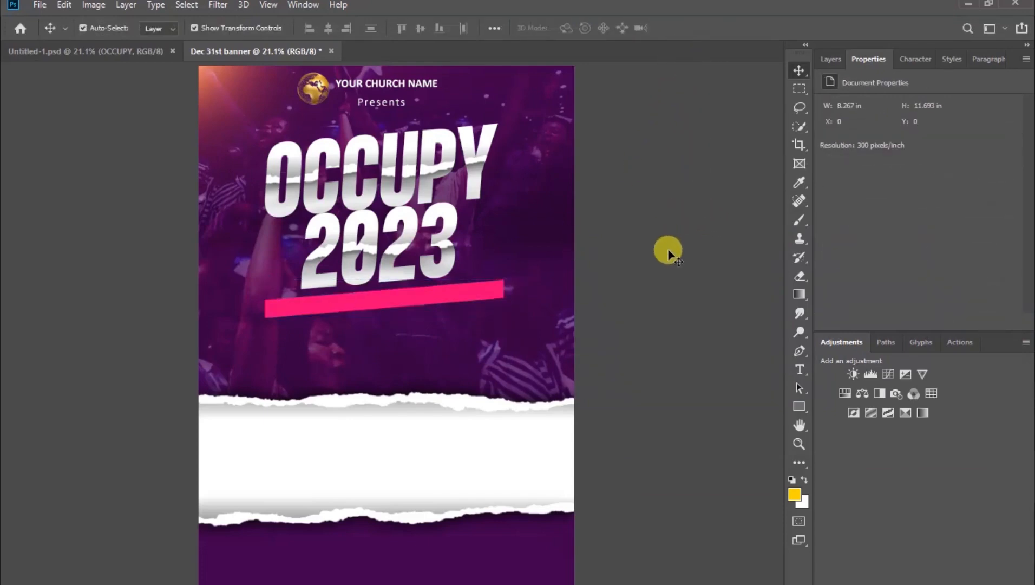
Add the white text "A 2-DAY PREPARATION FOR 2023" at 21.79 pt and move it onto the pink bar
{"action": "left_click", "coordinate": [806, 373]}
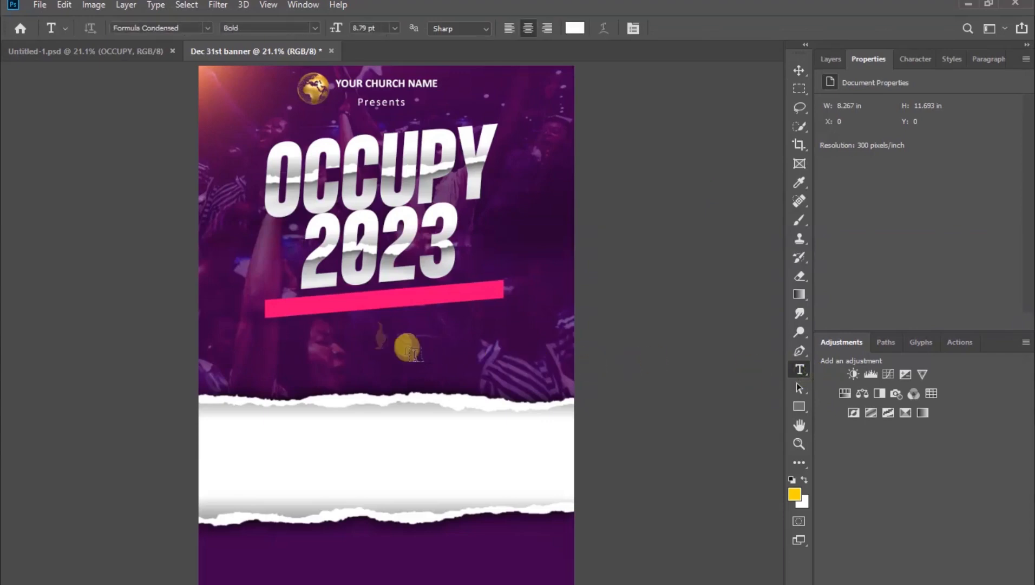
{"action": "left_click", "coordinate": [297, 324]}
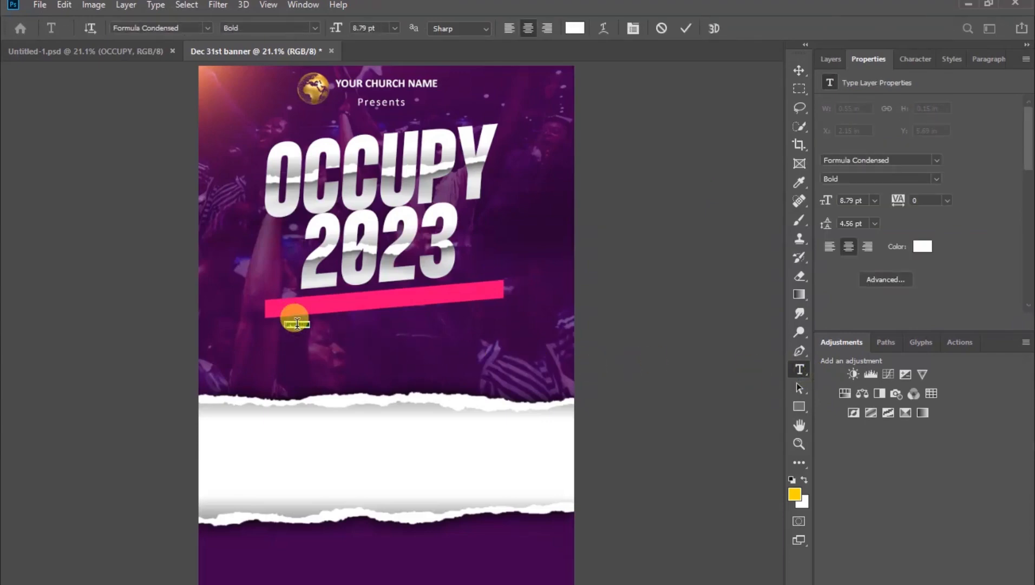
{"action": "left_click_drag", "start_coordinate": [332, 27], "coordinate": [347, 27]}
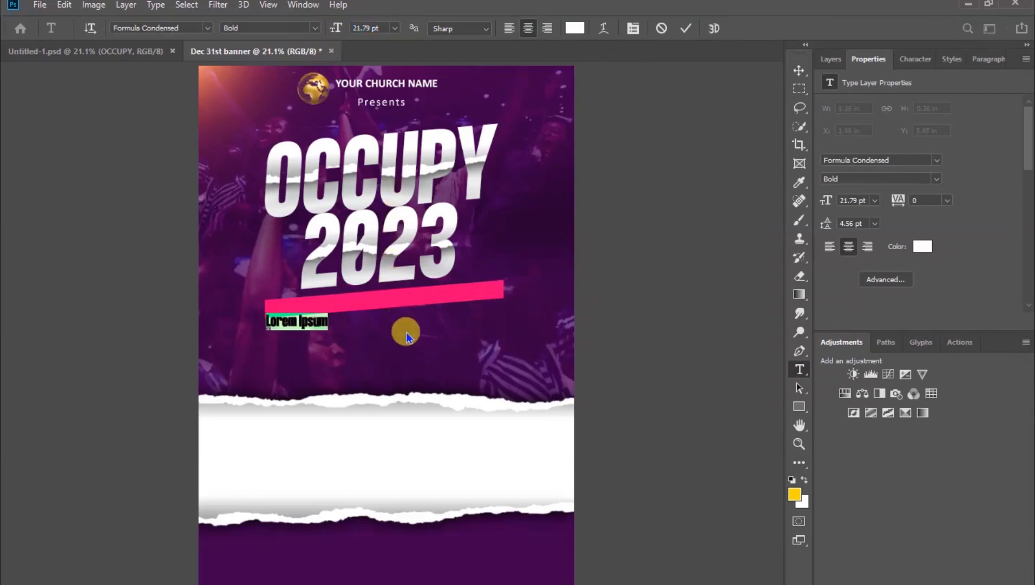
{"action": "type", "text": "A 2-DAY PREPARAT"}
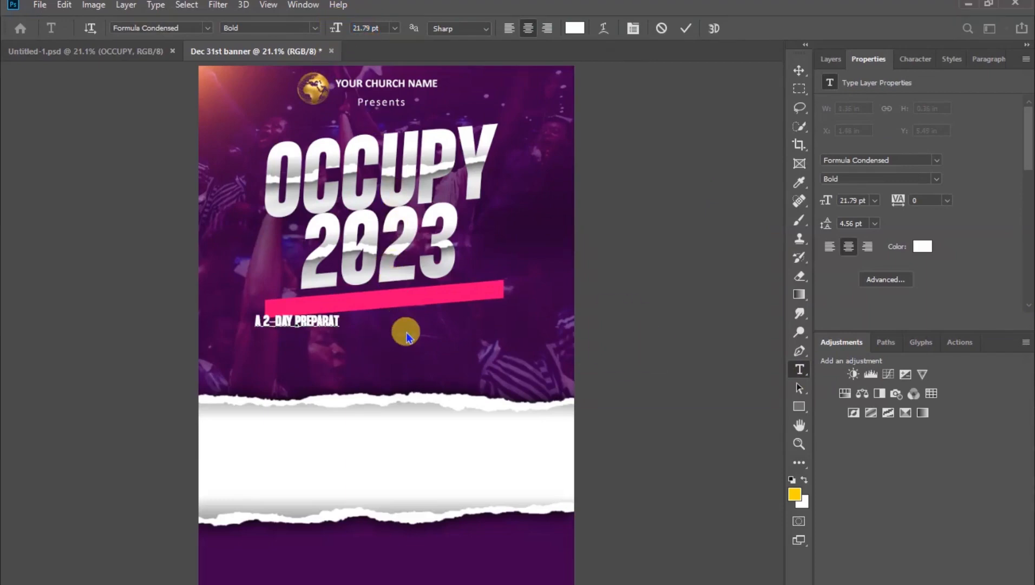
{"action": "type", "text": "ION FOR 2023"}
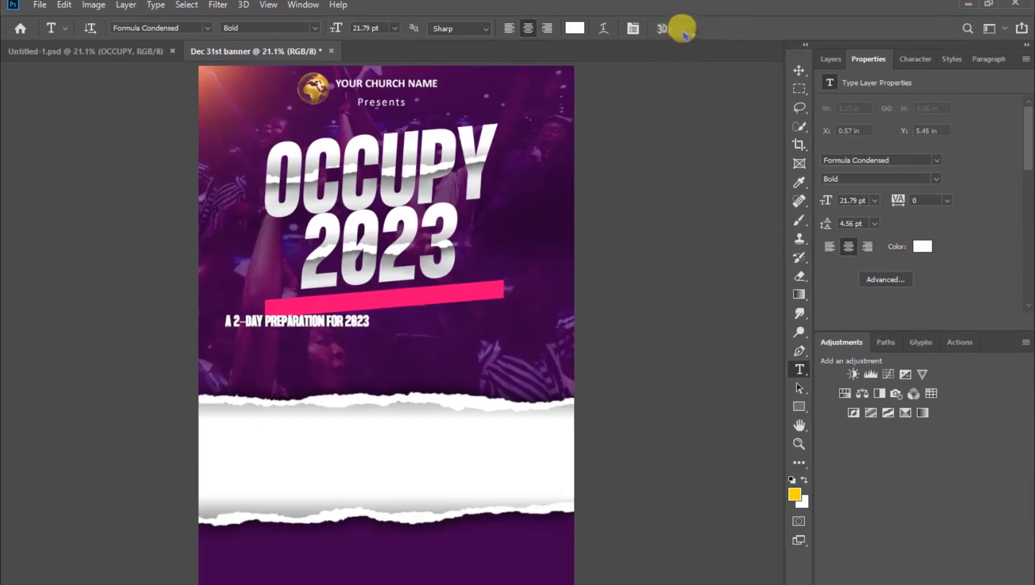
{"action": "left_click", "coordinate": [685, 33]}
{"action": "left_click", "coordinate": [799, 71]}
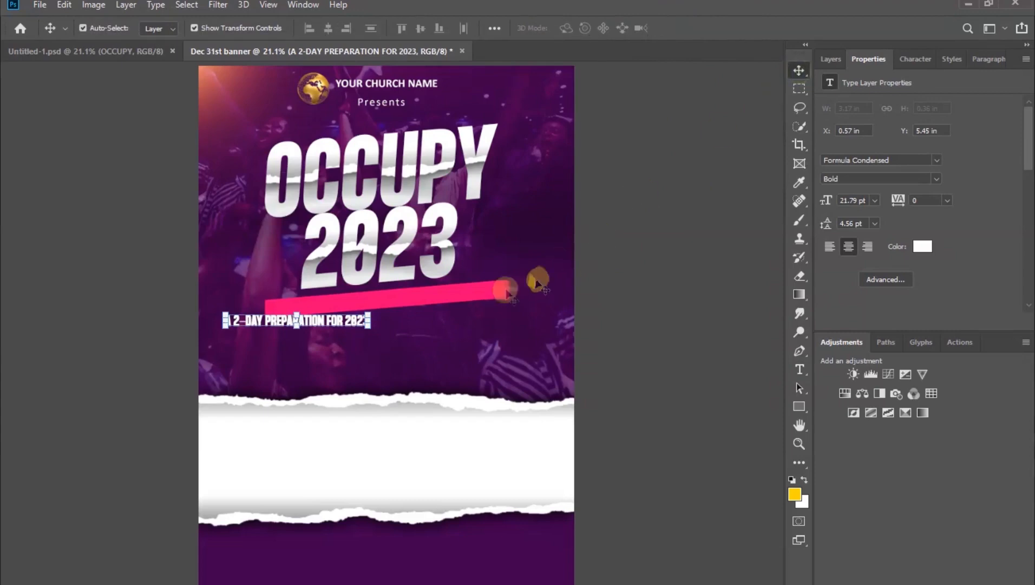
{"action": "left_click_drag", "start_coordinate": [330, 322], "coordinate": [401, 308]}
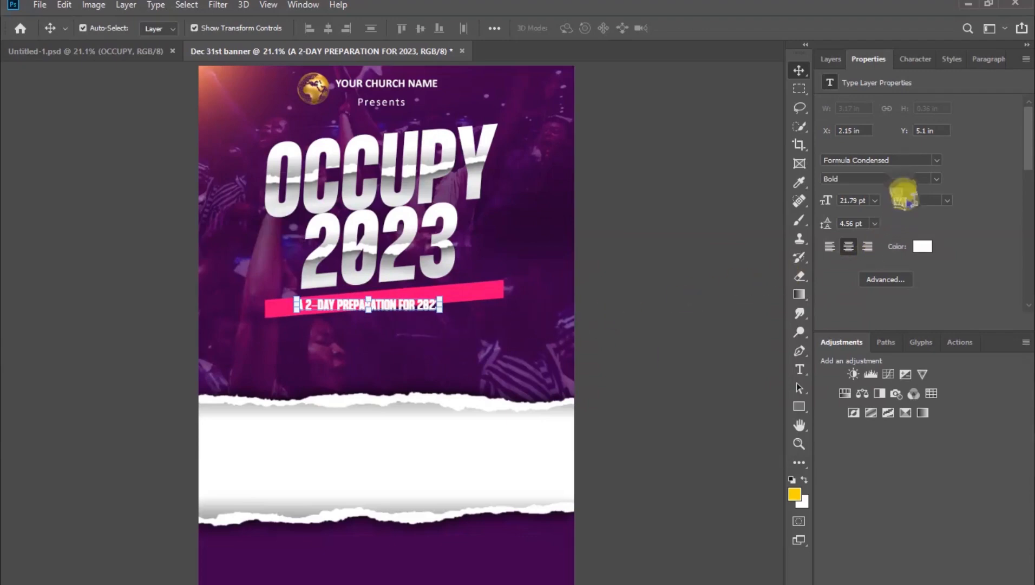
Set the "A 2-DAY PREPARATION FOR 2023" text to Franklin Gothic Demi Cond at 24 pt
{"action": "left_click", "coordinate": [939, 164]}
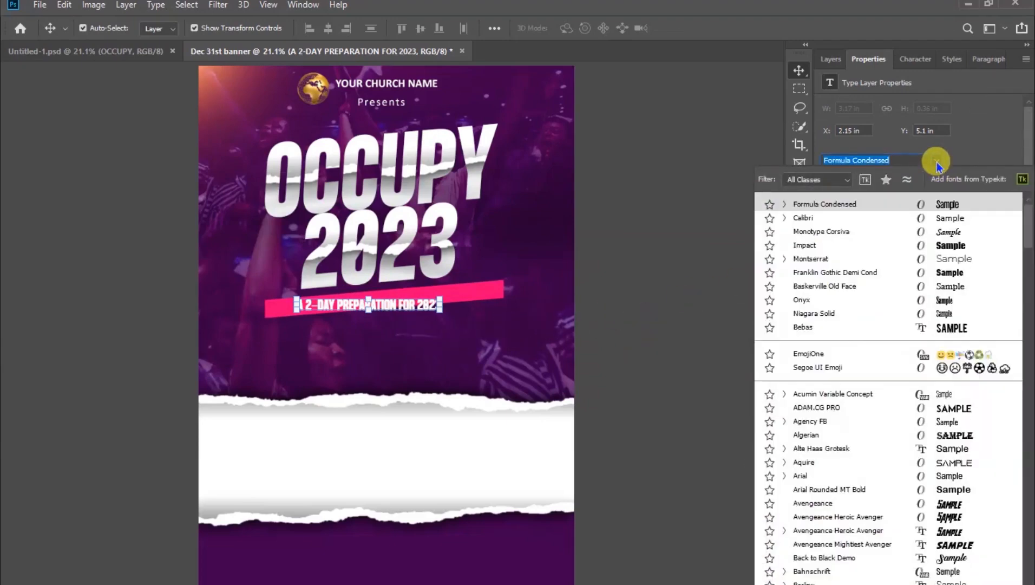
{"action": "left_click_drag", "start_coordinate": [1028, 232], "coordinate": [1031, 342]}
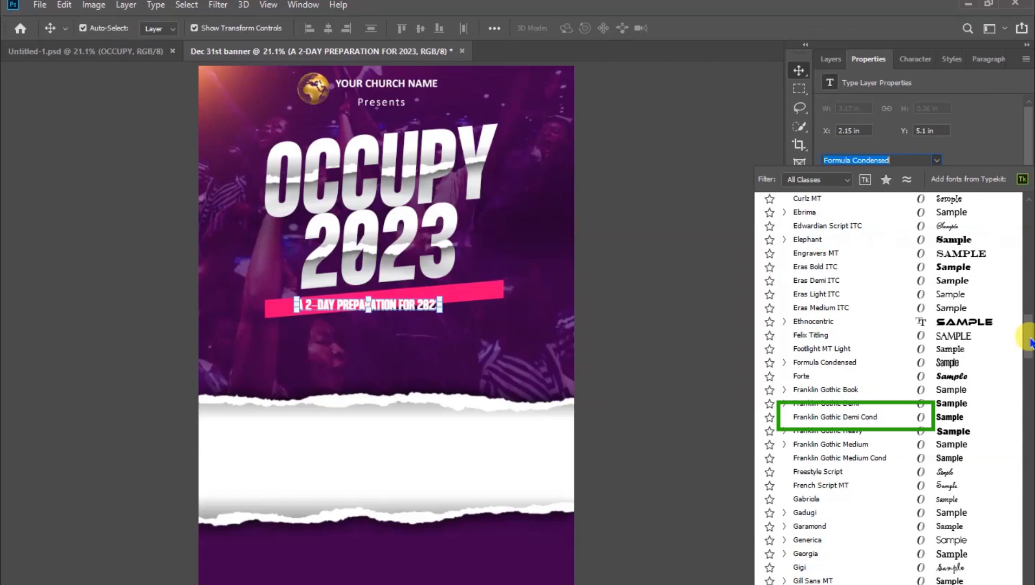
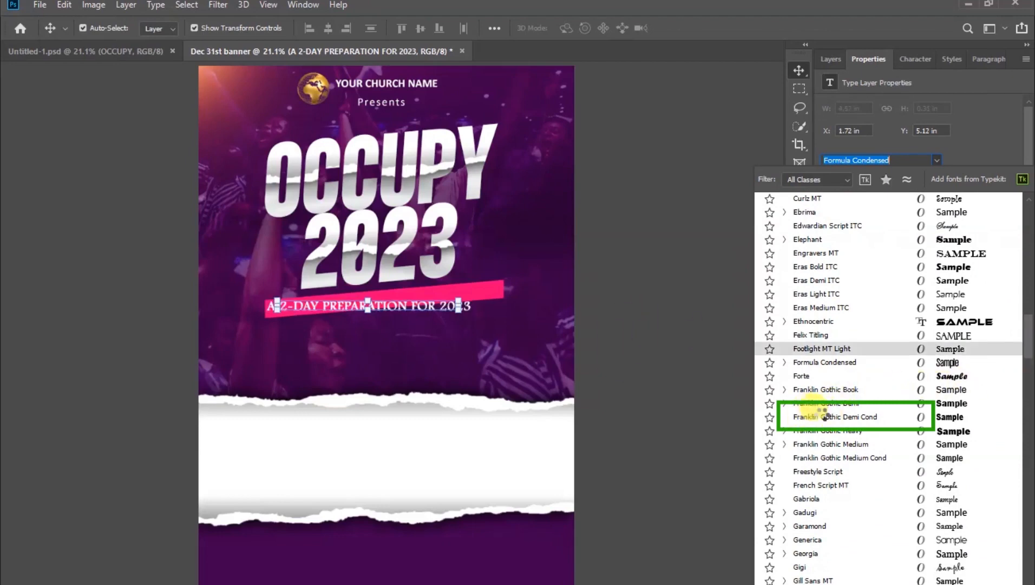
{"action": "left_click", "coordinate": [892, 416]}
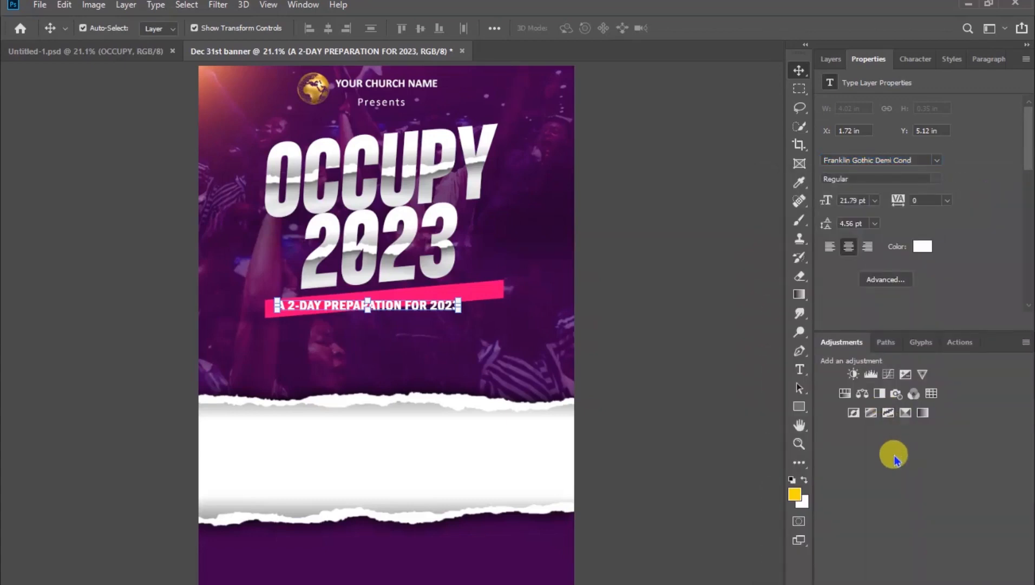
{"action": "left_click", "coordinate": [875, 200]}
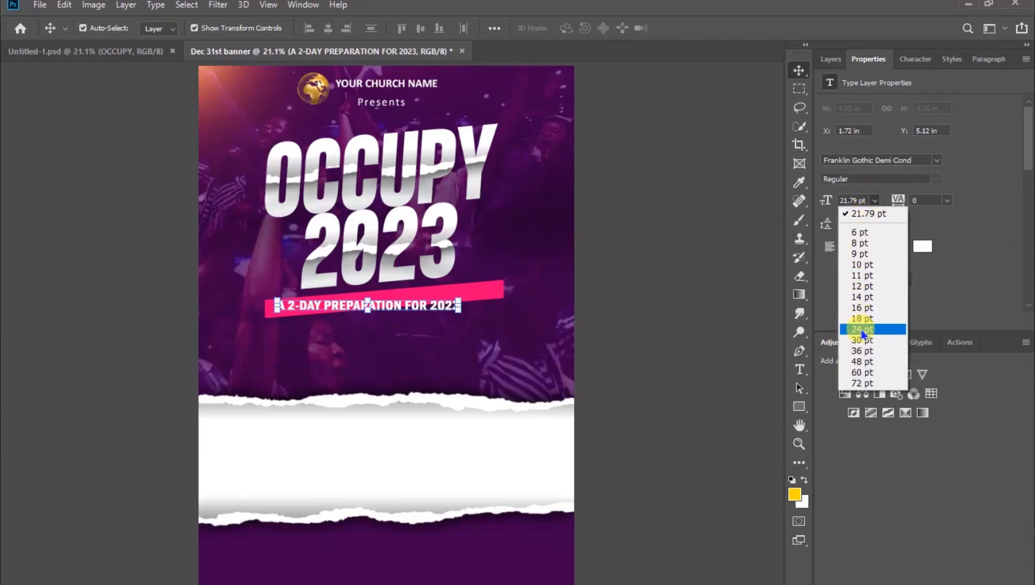
{"action": "left_click", "coordinate": [888, 330]}
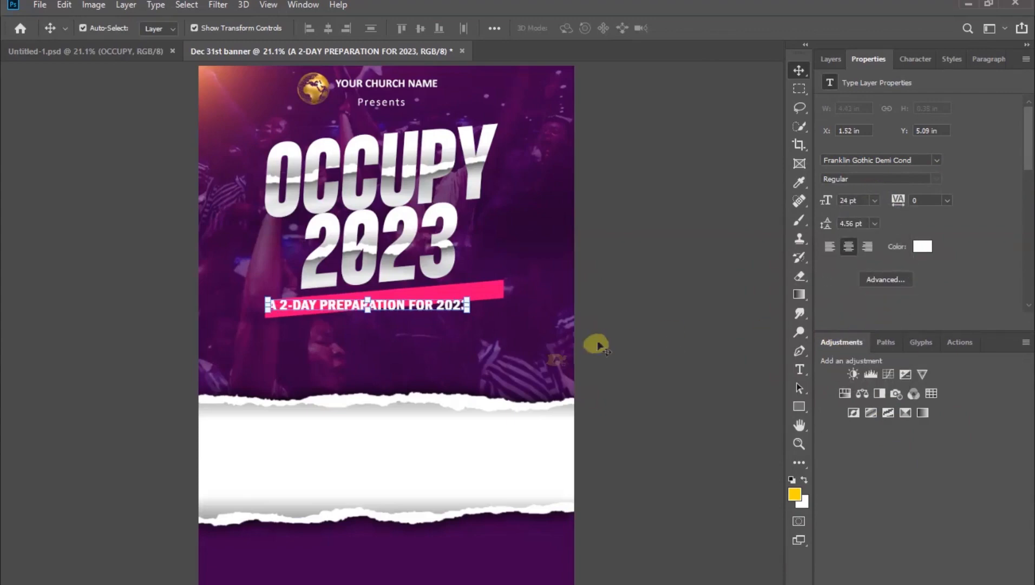
Shift the preparation text slightly right and down, and skew it vertically about -4.7° so it runs along the slanted pink bar
{"action": "scroll", "coordinate": [404, 317], "scroll_direction": "up", "scroll_amount": 3}
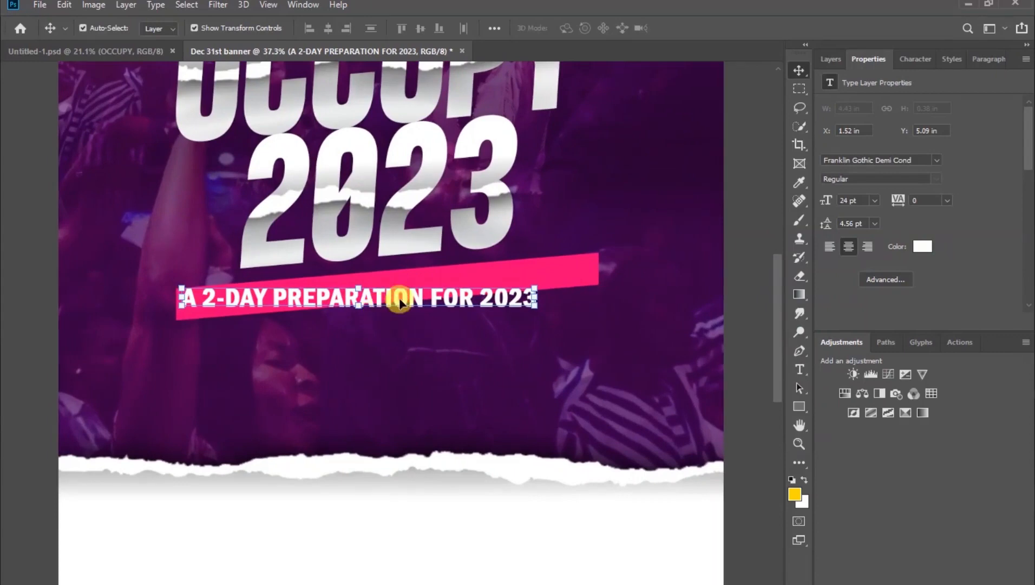
{"action": "left_click_drag", "start_coordinate": [399, 302], "coordinate": [406, 301]}
{"action": "key", "text": "ctrl+t"}
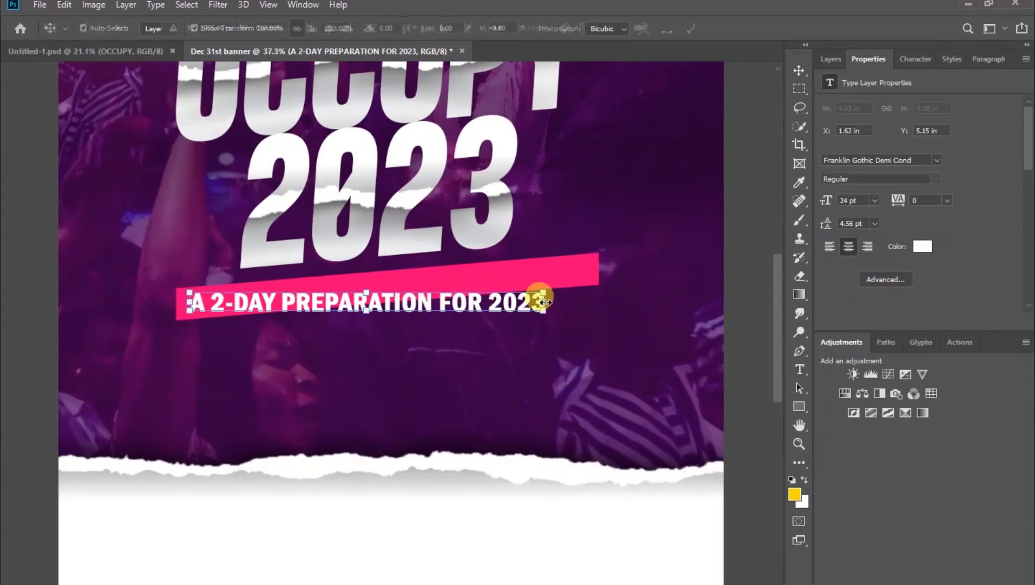
{"action": "right_click", "coordinate": [517, 306]}
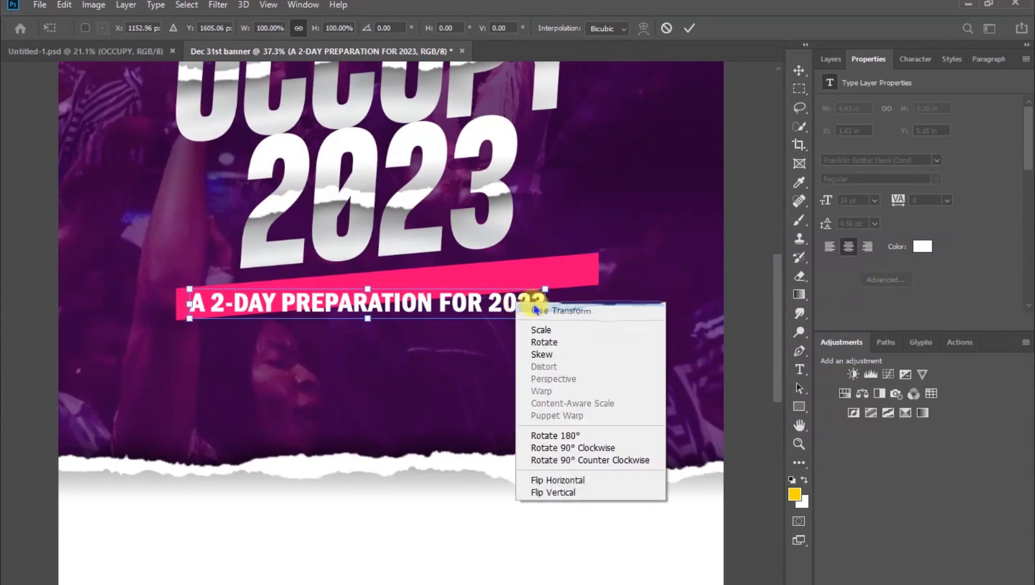
{"action": "left_click", "coordinate": [543, 353]}
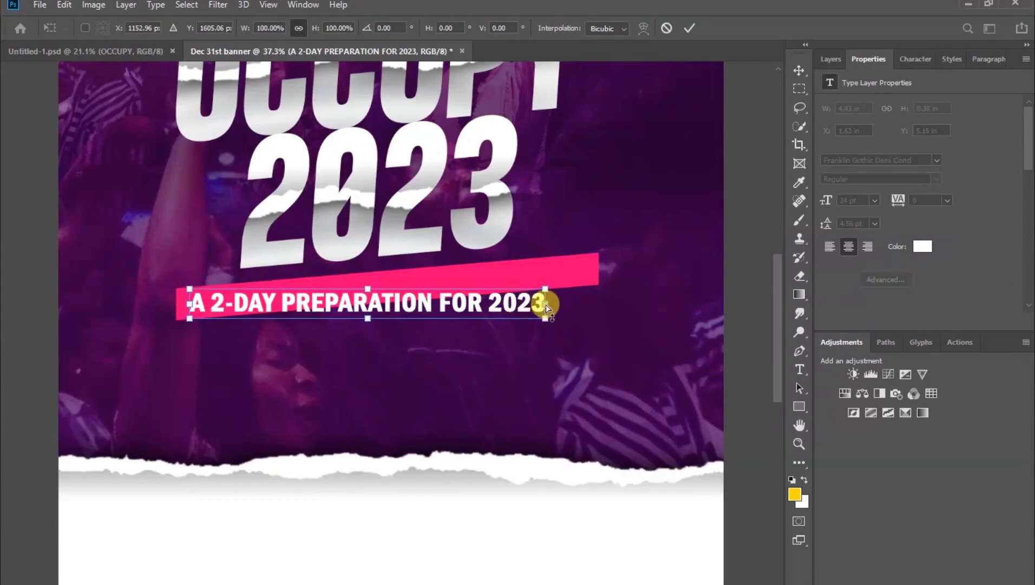
{"action": "left_click_drag", "start_coordinate": [546, 304], "coordinate": [549, 278]}
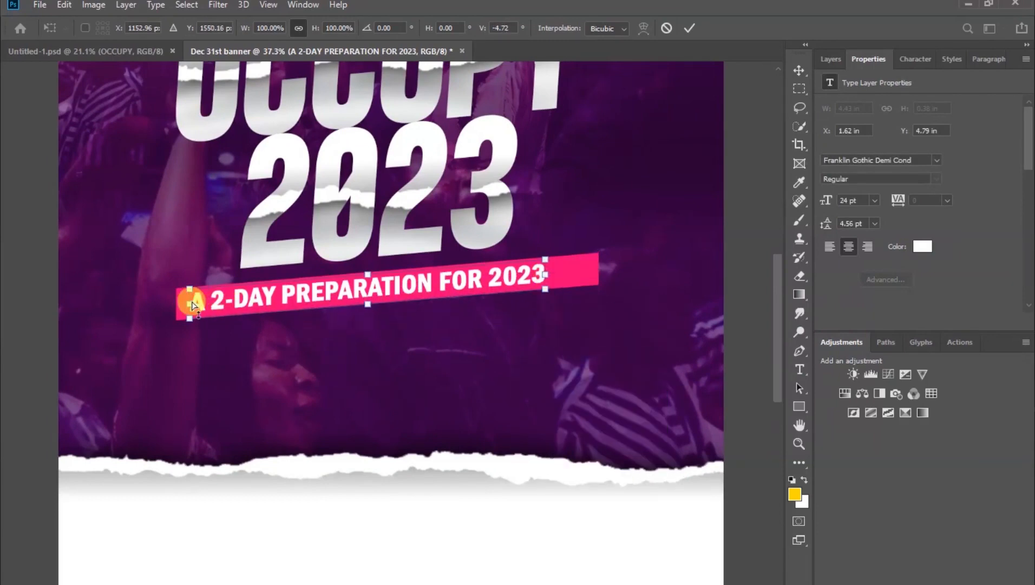
{"action": "left_click_drag", "start_coordinate": [189, 309], "coordinate": [190, 304]}
{"action": "left_click", "coordinate": [689, 28]}
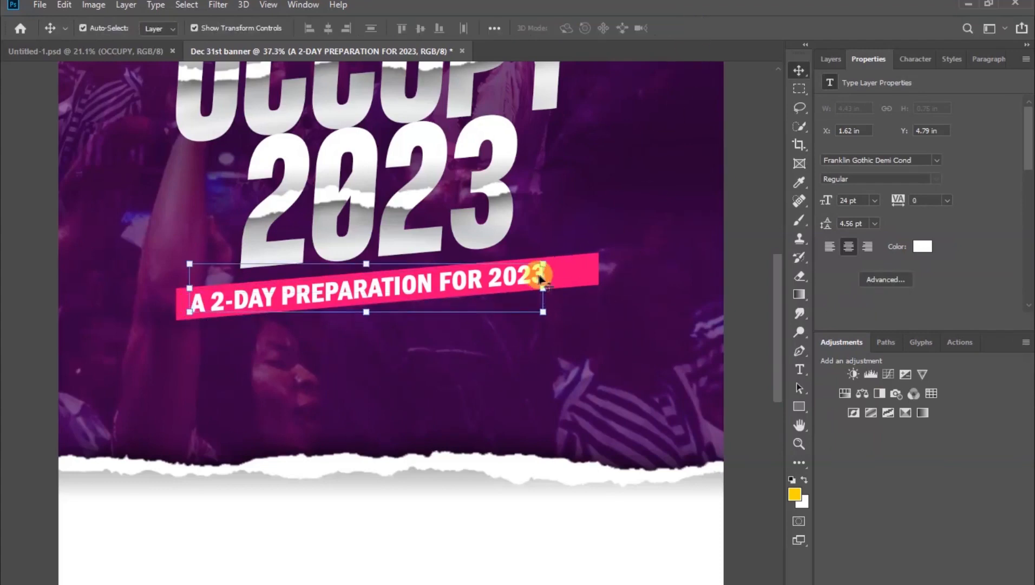
Nudge the preparation text slightly right and shorten the pink bar from its right end so it fits the text more closely
{"action": "left_click_drag", "start_coordinate": [538, 278], "coordinate": [540, 278]}
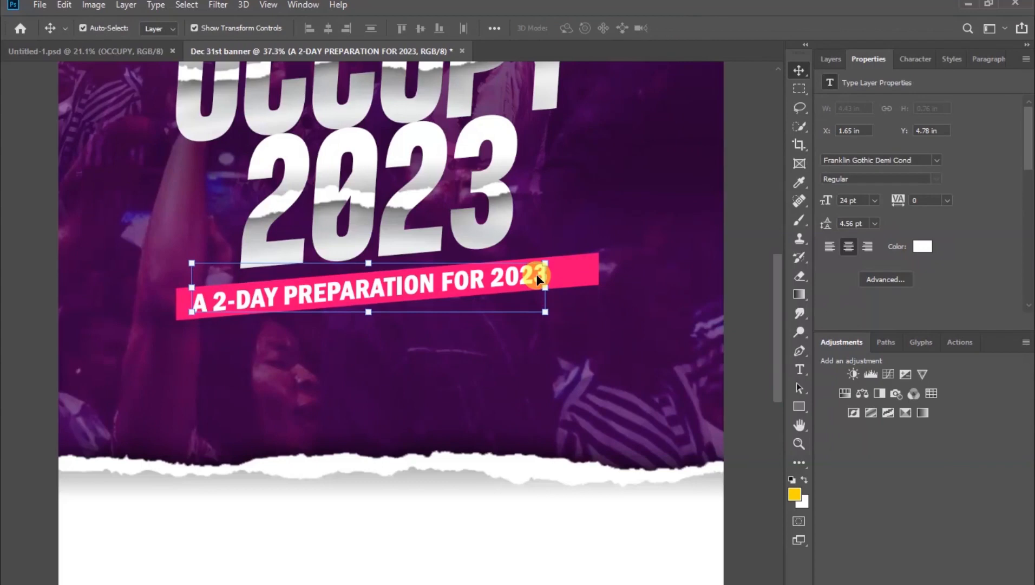
{"action": "left_click", "coordinate": [589, 271]}
{"action": "left_click", "coordinate": [598, 288]}
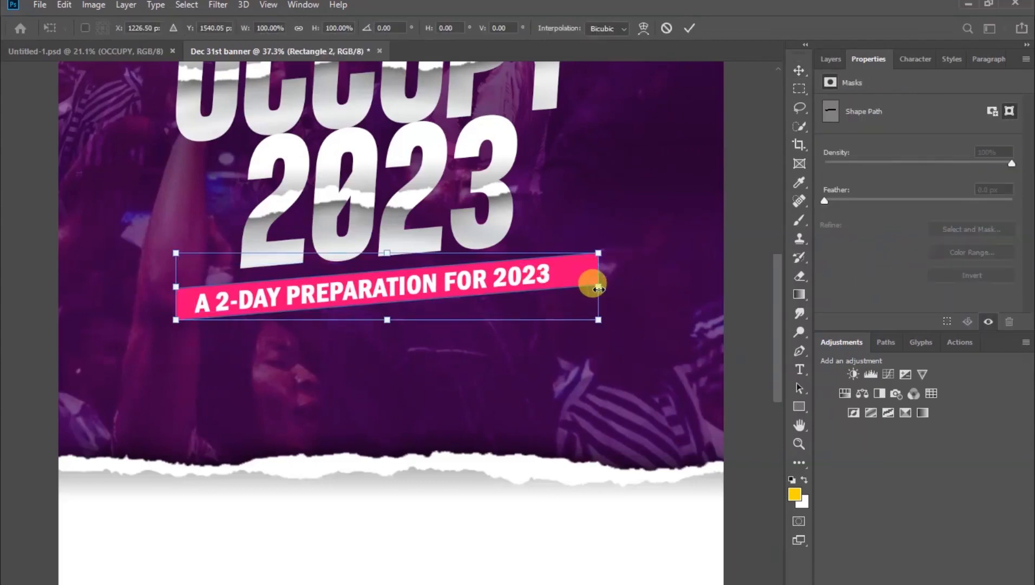
{"action": "left_click_drag", "start_coordinate": [597, 289], "coordinate": [579, 288]}
{"action": "left_click", "coordinate": [688, 30]}
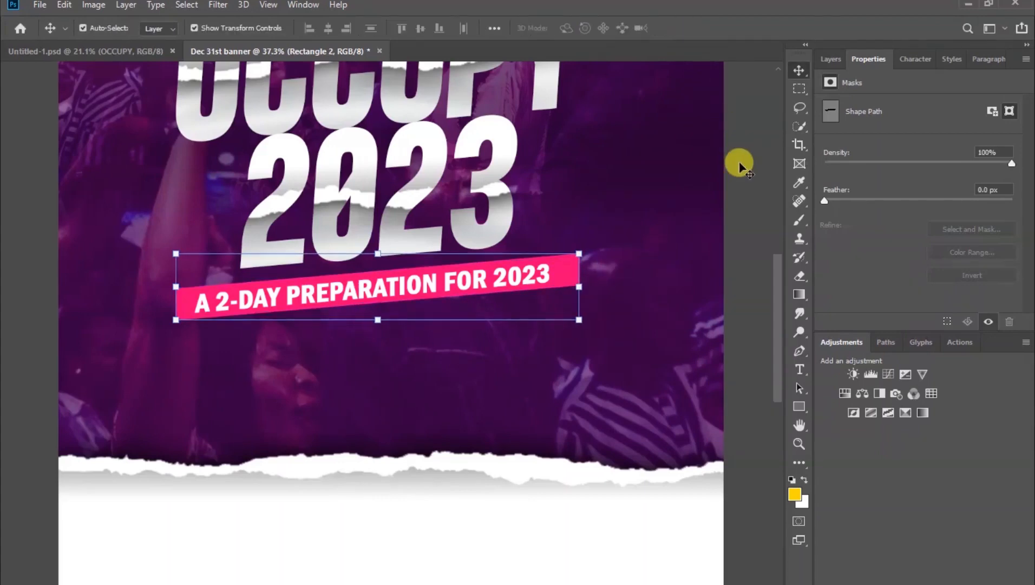
{"action": "left_click", "coordinate": [740, 164]}
Place the MVS 1@2x photo in the banner, scale it to about 6.2%, and position it below the pink bar, slightly left of centre
{"action": "scroll", "coordinate": [570, 343], "scroll_direction": "down", "scroll_amount": 3}
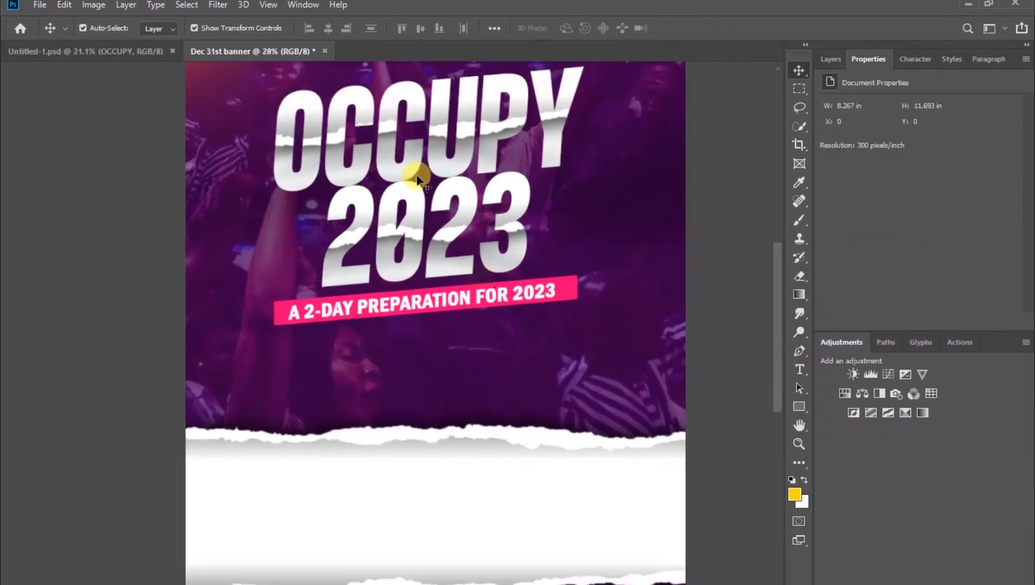
{"action": "left_click", "coordinate": [269, 5]}
{"action": "left_click", "coordinate": [300, 140]}
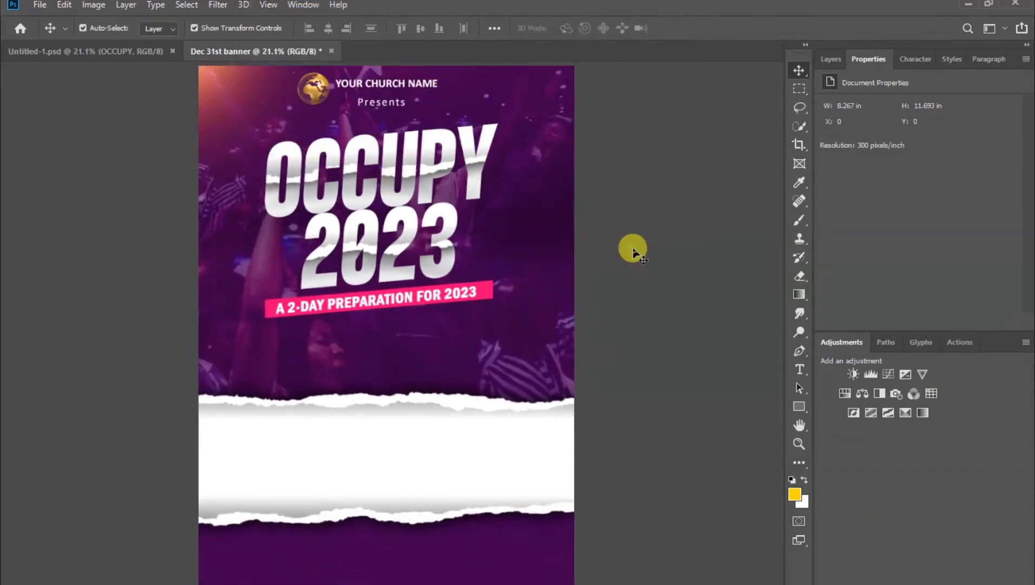
{"action": "key", "text": "F7"}
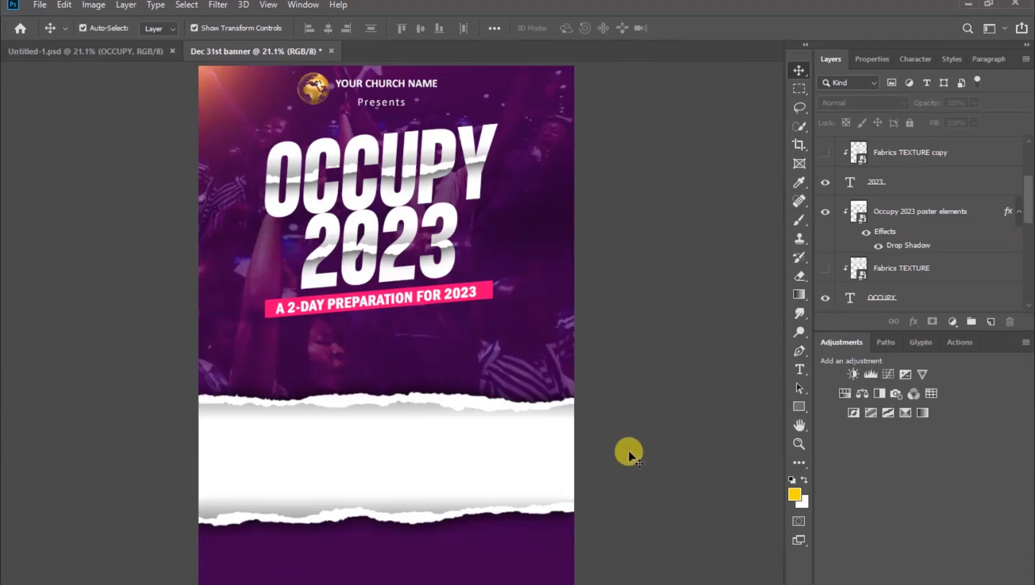
{"action": "key", "text": "alt+Tab"}
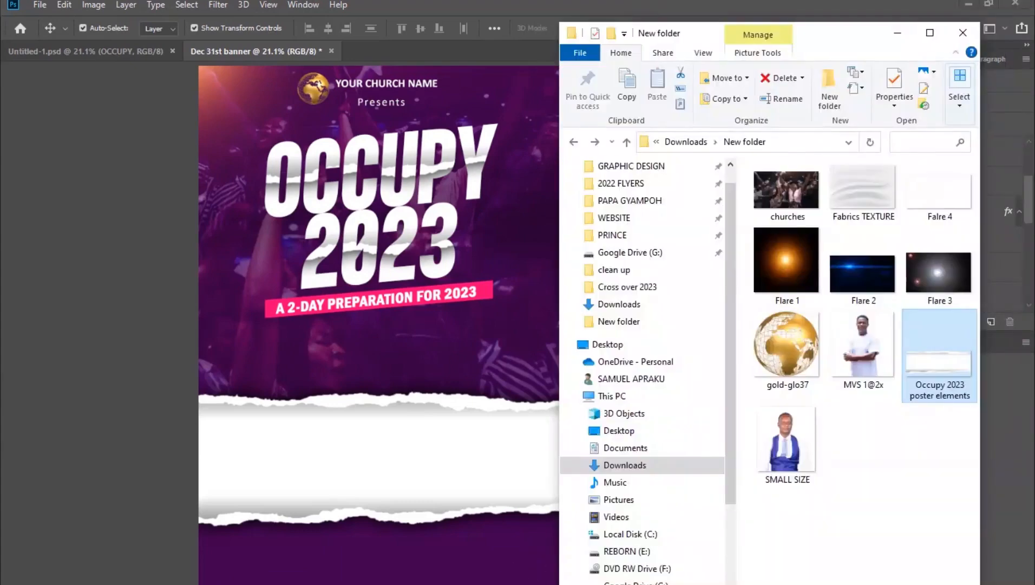
{"action": "left_click", "coordinate": [783, 457]}
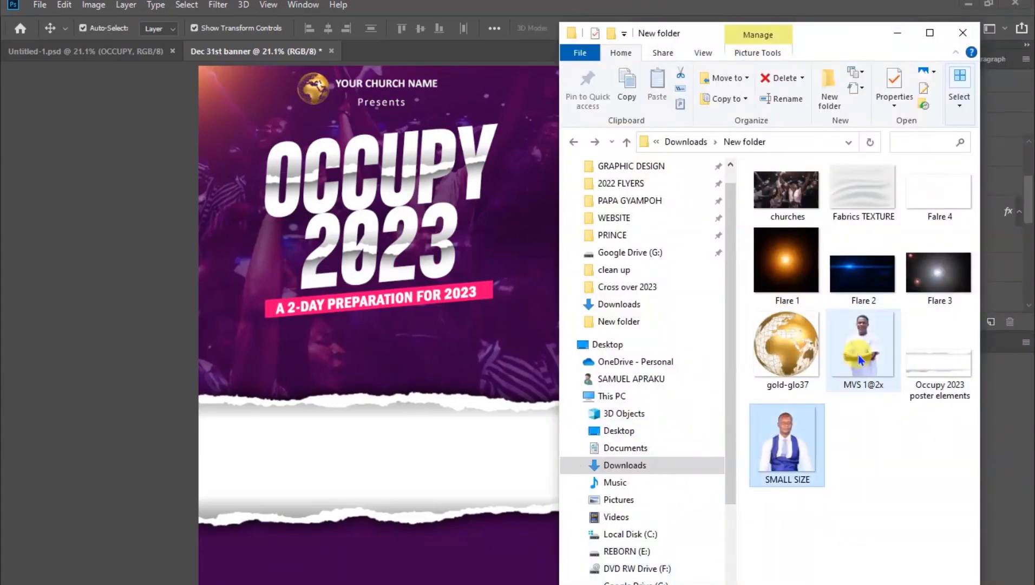
{"action": "left_click_drag", "start_coordinate": [785, 457], "coordinate": [420, 445]}
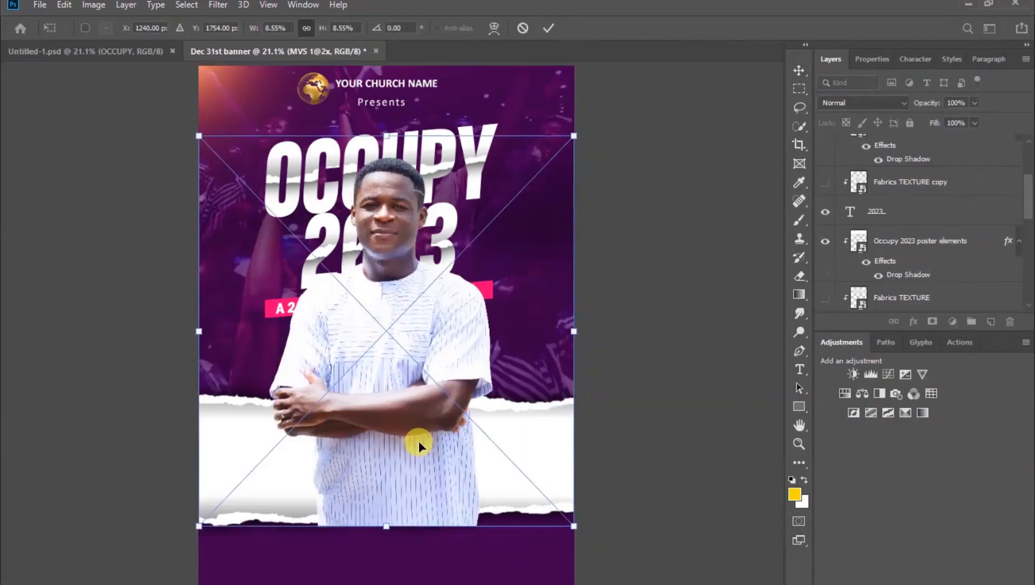
{"action": "left_click_drag", "start_coordinate": [377, 399], "coordinate": [342, 463]}
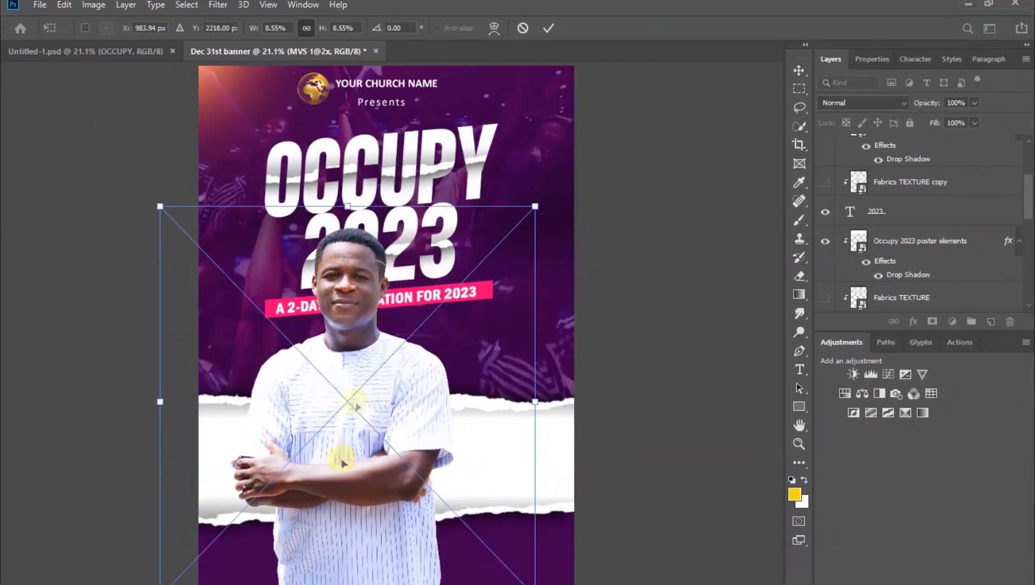
{"action": "left_click_drag", "start_coordinate": [346, 206], "coordinate": [347, 313]}
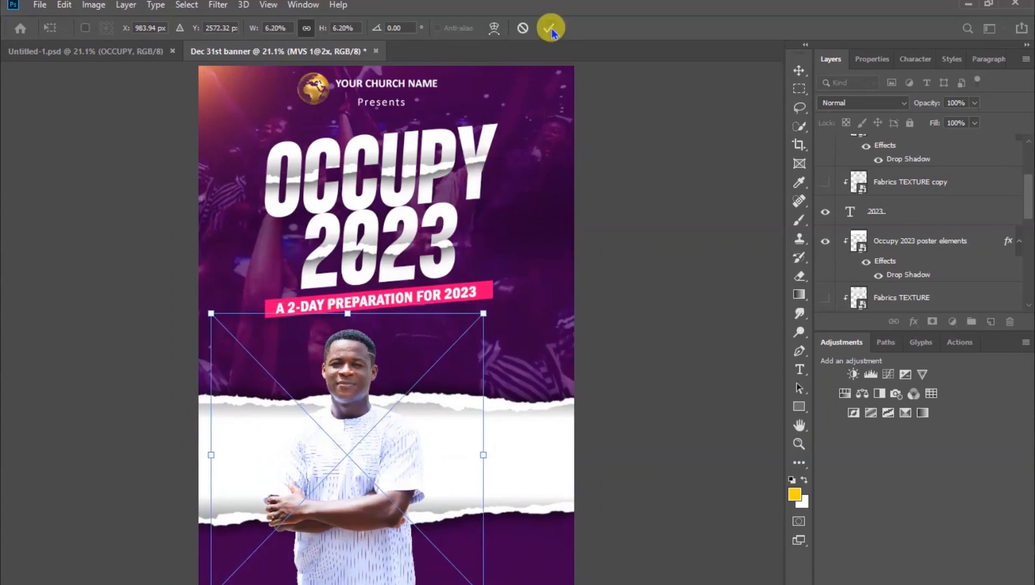
{"action": "key", "text": "Return"}
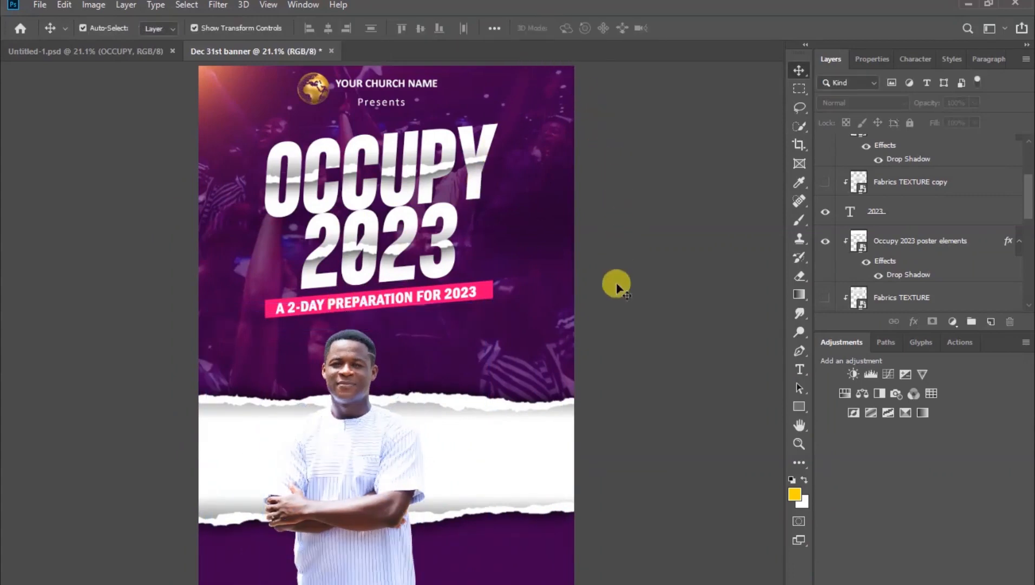
Place the SMALL SIZE photo in the banner, scale it to about 15.68%, and position it overlapping the right side of the first man
{"action": "key", "text": "alt+Tab"}
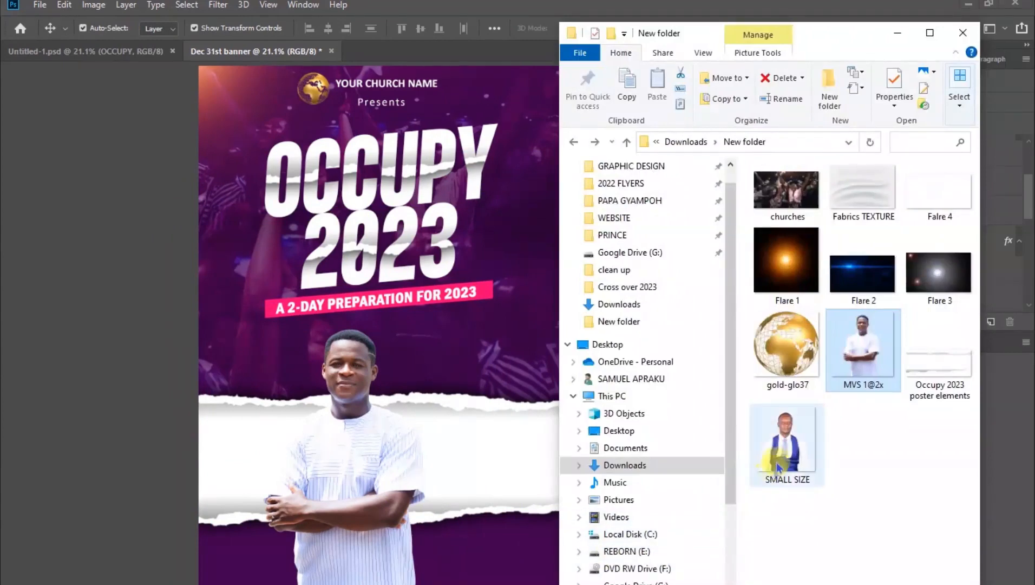
{"action": "left_click_drag", "start_coordinate": [783, 453], "coordinate": [465, 435]}
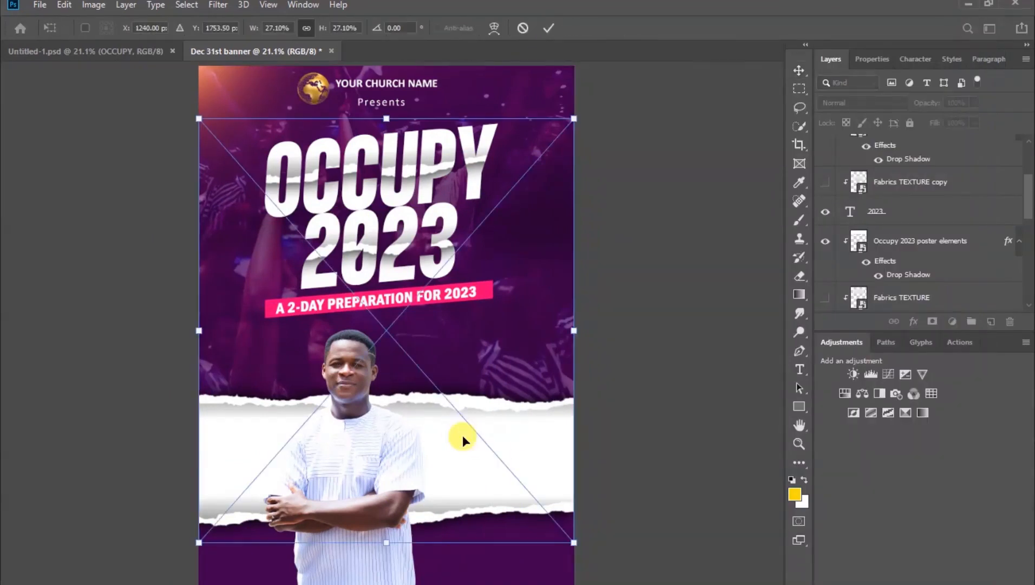
{"action": "left_click_drag", "start_coordinate": [438, 142], "coordinate": [436, 296]}
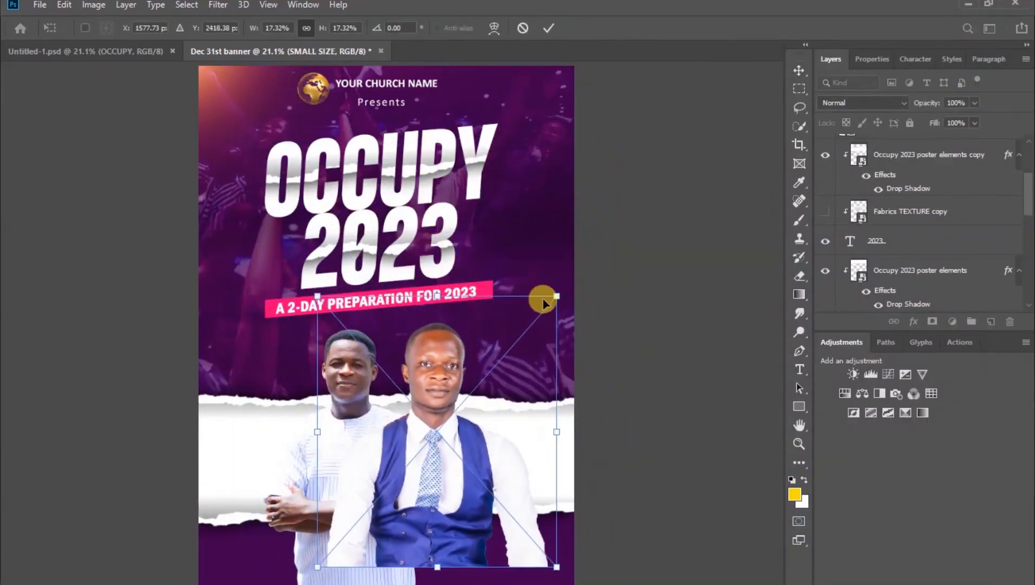
{"action": "left_click_drag", "start_coordinate": [556, 296], "coordinate": [528, 320]}
{"action": "left_click_drag", "start_coordinate": [432, 502], "coordinate": [431, 494]}
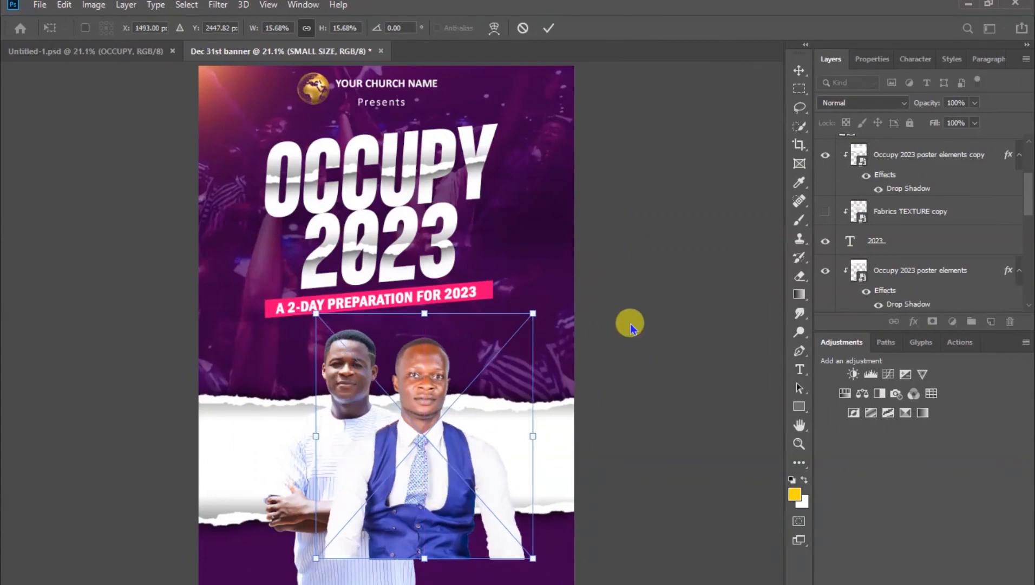
Enlarge the SMALL SIZE photo of the man in the blue waistcoat to about 16.5% and apply the transform
{"action": "left_click", "coordinate": [634, 328]}
{"action": "left_click", "coordinate": [657, 258]}
{"action": "left_click", "coordinate": [481, 490]}
{"action": "left_click", "coordinate": [425, 560]}
{"action": "left_click_drag", "start_coordinate": [425, 560], "coordinate": [425, 574]}
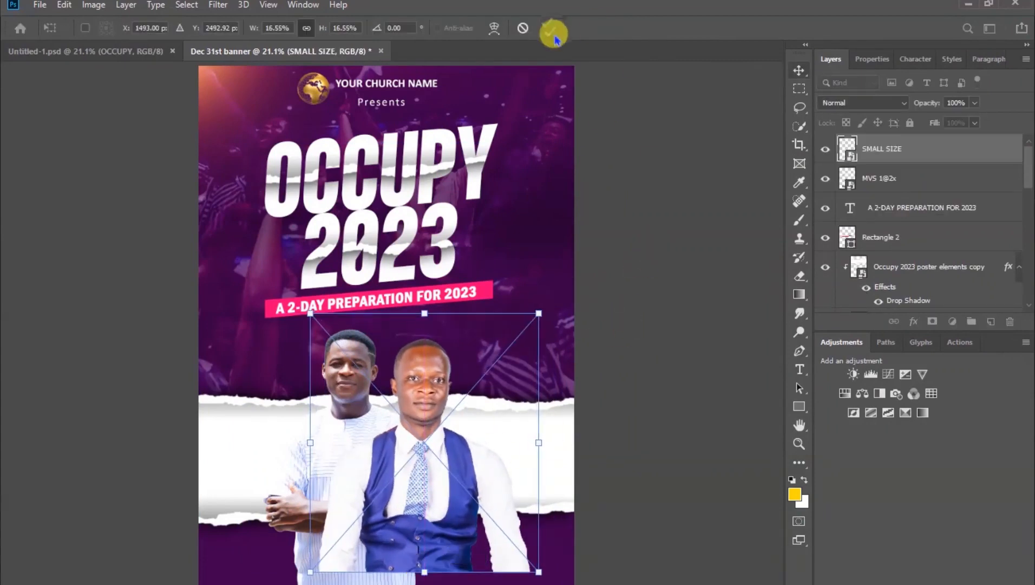
{"action": "left_click", "coordinate": [549, 28]}
Enlarge the MVS 1@2x photo of the man in the striped shirt to about 6.8% and move it slightly left
{"action": "left_click", "coordinate": [341, 432]}
{"action": "scroll", "coordinate": [349, 574], "scroll_direction": "down", "scroll_amount": 2}
{"action": "left_click_drag", "start_coordinate": [354, 534], "coordinate": [351, 554]}
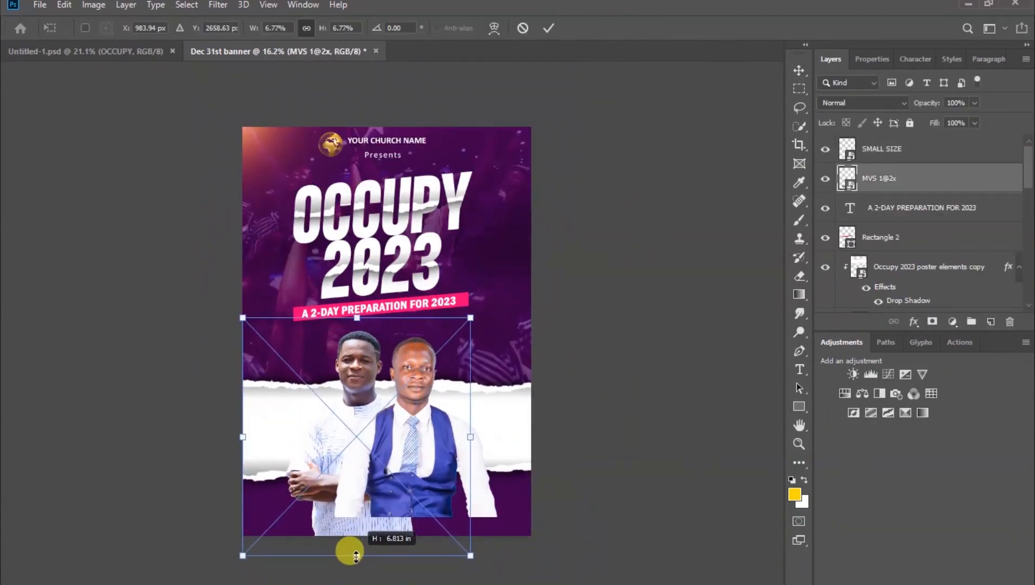
{"action": "left_click_drag", "start_coordinate": [349, 369], "coordinate": [340, 377]}
{"action": "key", "text": "Return"}
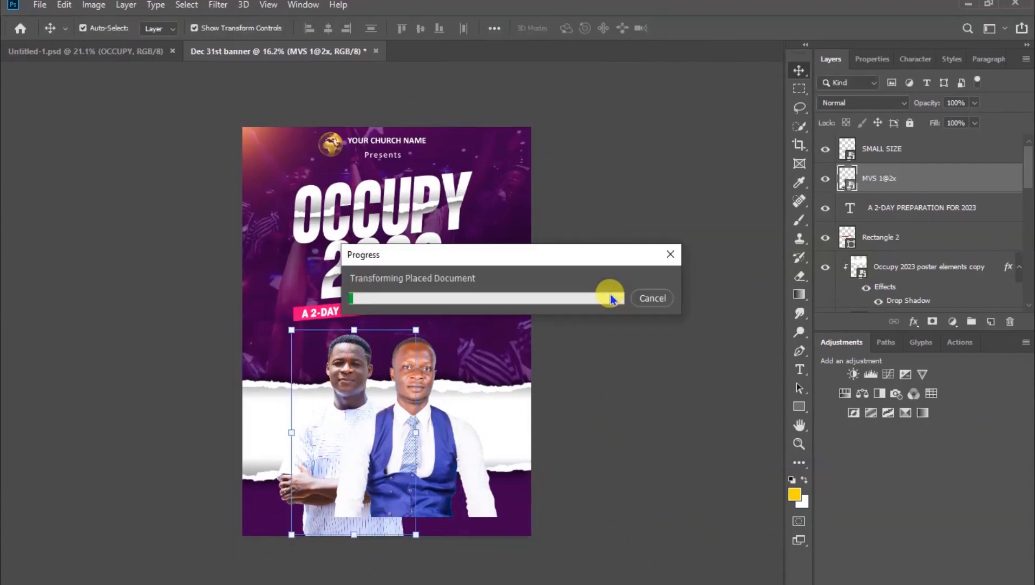
{"action": "scroll", "coordinate": [438, 309], "scroll_direction": "up", "scroll_amount": 1}
{"action": "scroll", "coordinate": [438, 309], "scroll_direction": "up", "scroll_amount": 1}
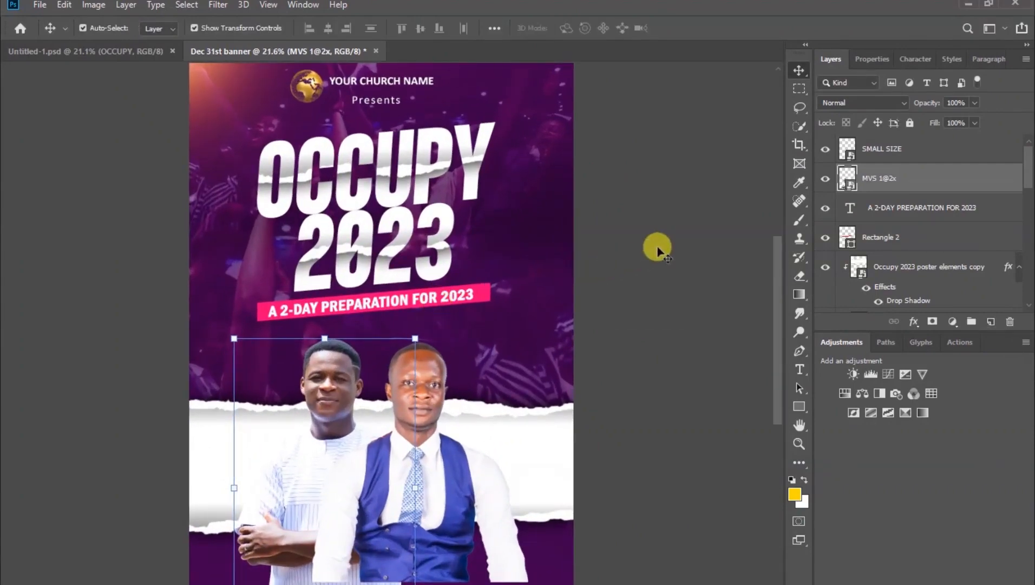
{"action": "left_click", "coordinate": [678, 249]}
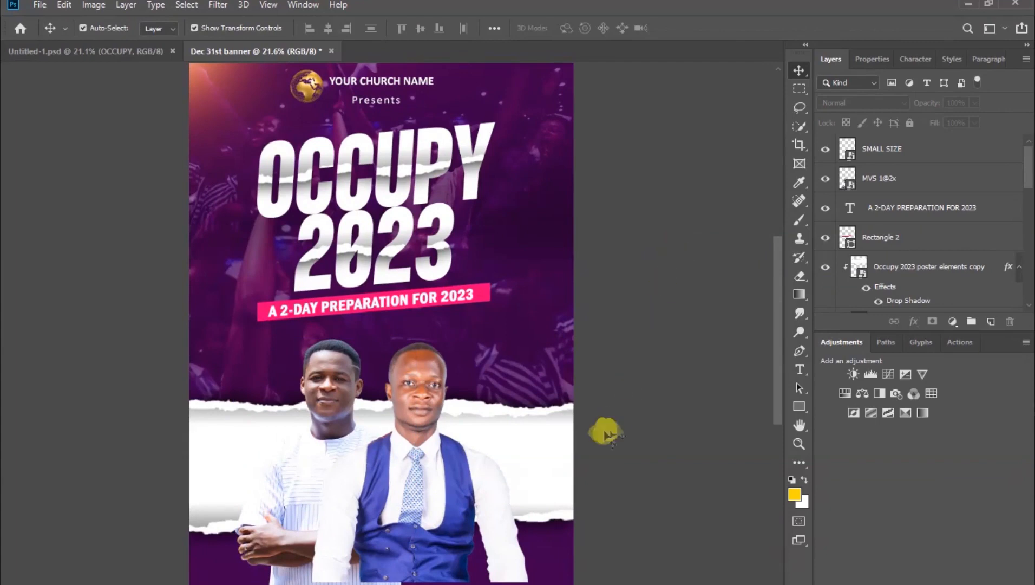
Duplicate the SMALL SIZE layer and set the copy's blend mode to Multiply
{"action": "left_click", "coordinate": [417, 389]}
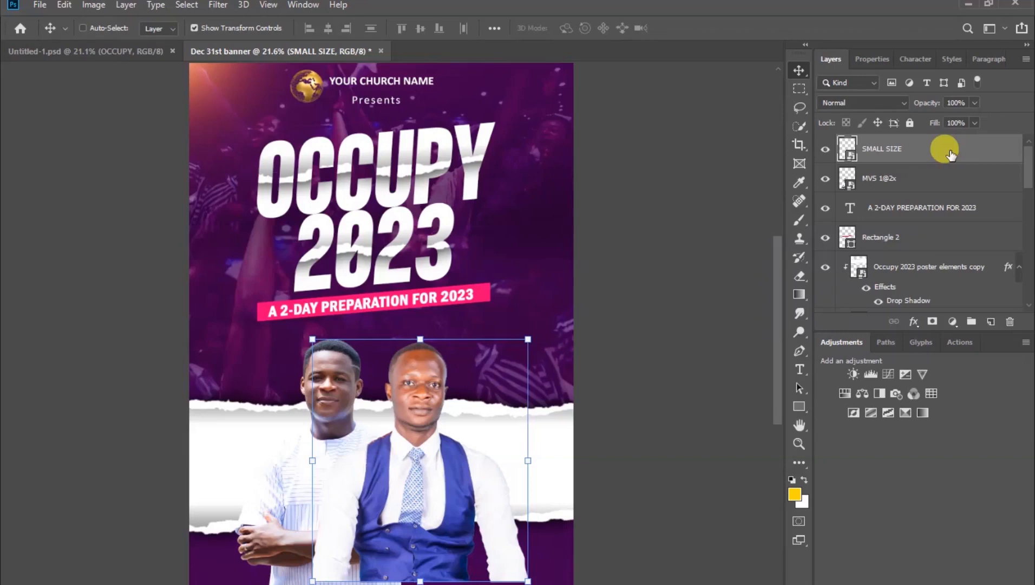
{"action": "key", "text": "ctrl+j"}
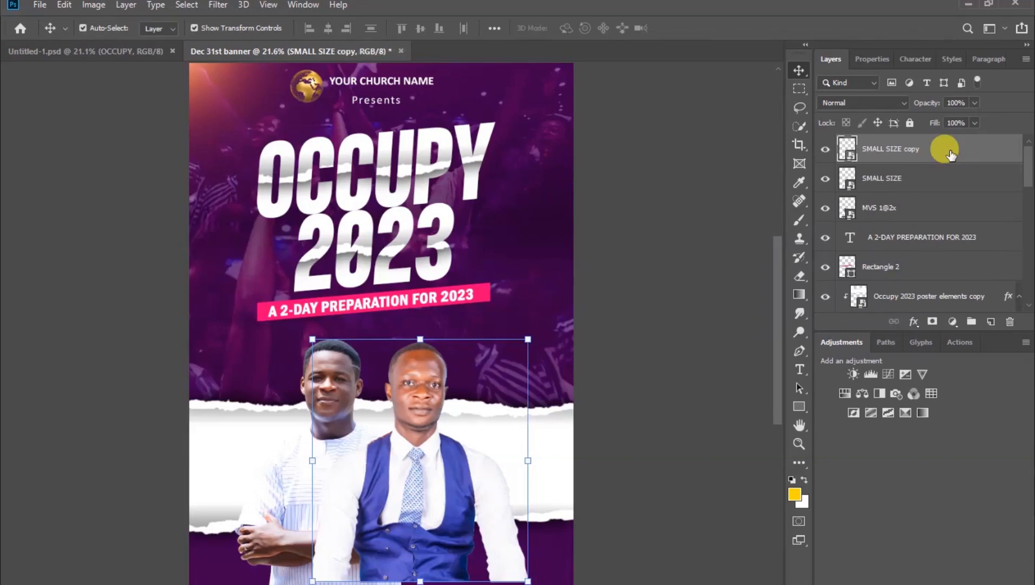
{"action": "left_click", "coordinate": [902, 106]}
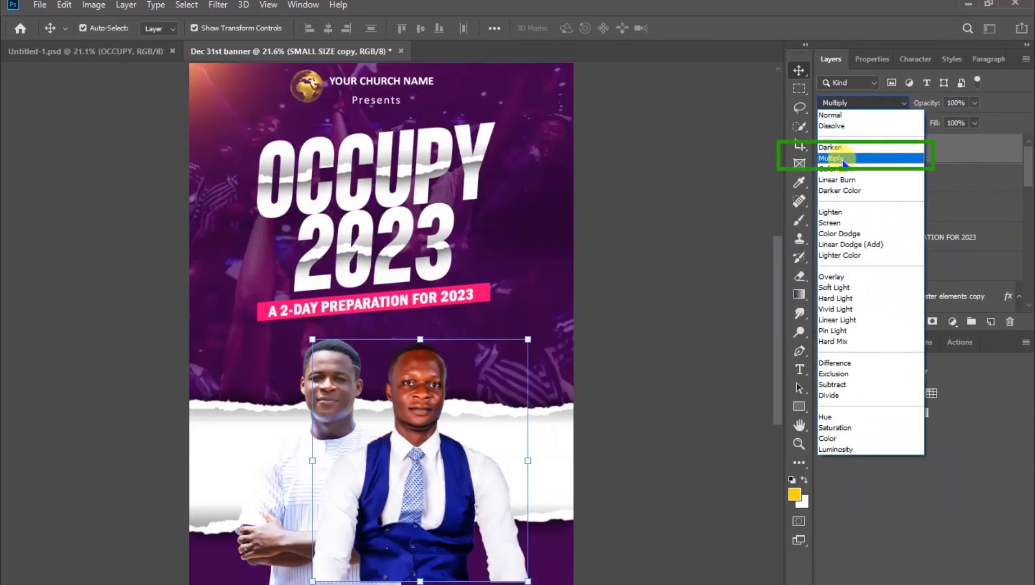
{"action": "left_click", "coordinate": [861, 158]}
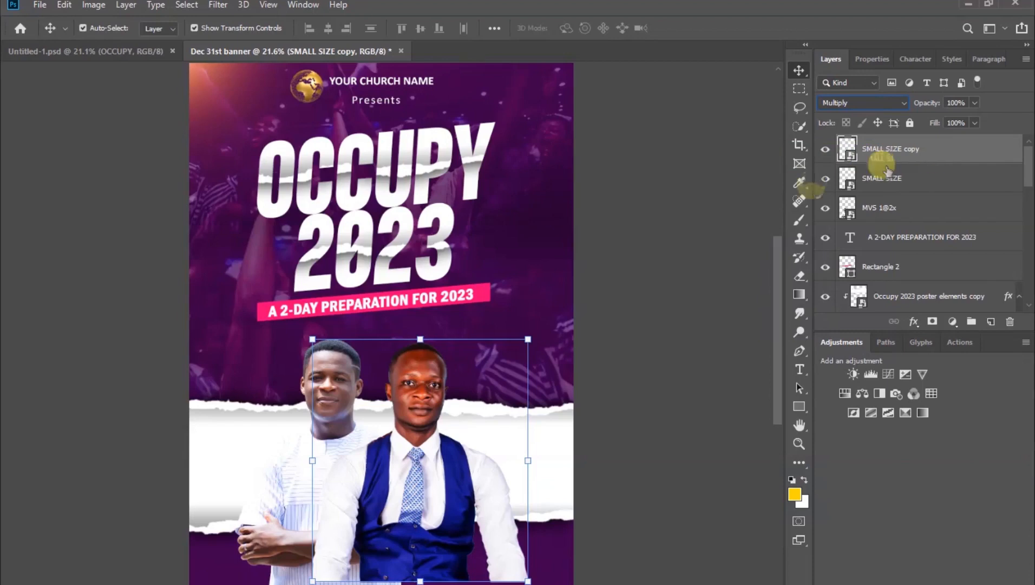
Apply a Brightness/Contrast adjustment with brightness 147 to the SMALL SIZE copy layer
{"action": "left_click", "coordinate": [92, 6]}
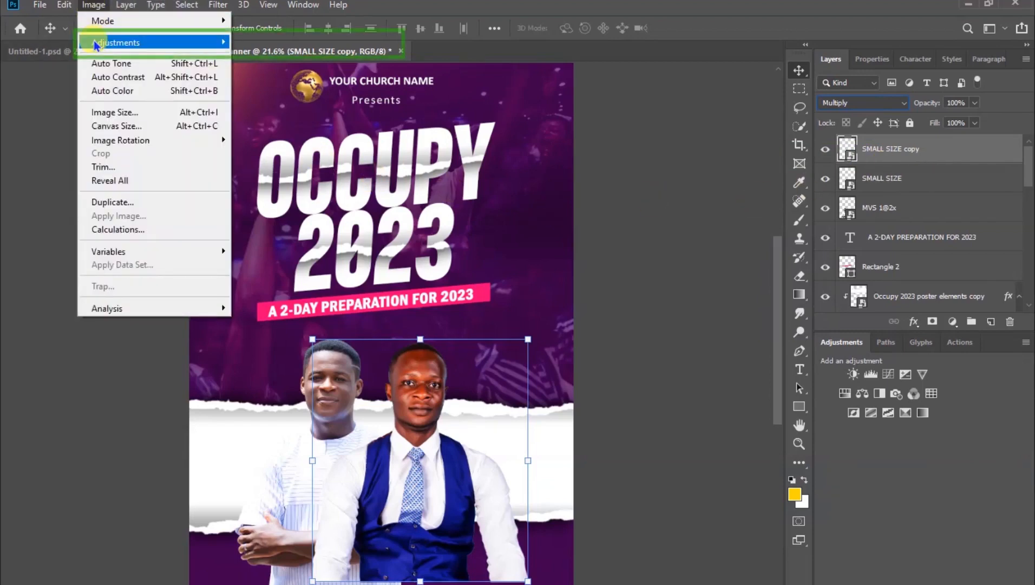
{"action": "mouse_move", "coordinate": [179, 47]}
{"action": "left_click", "coordinate": [276, 42]}
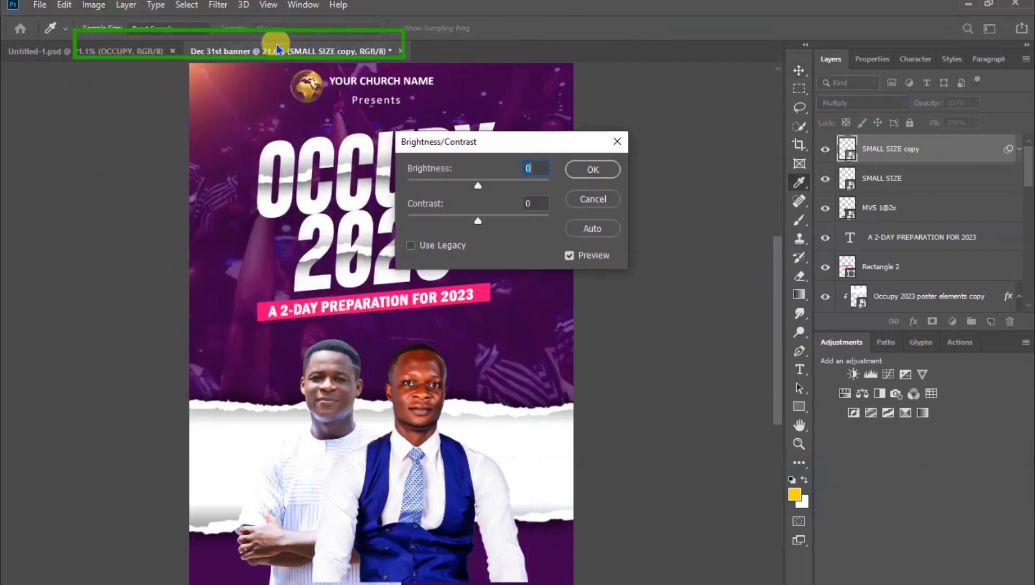
{"action": "left_click", "coordinate": [547, 186]}
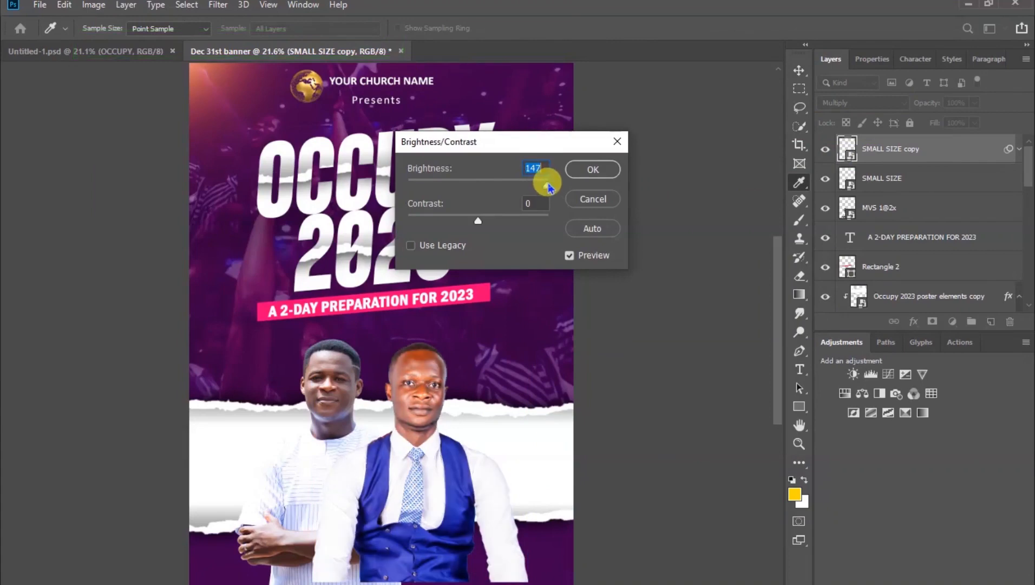
{"action": "left_click", "coordinate": [592, 170]}
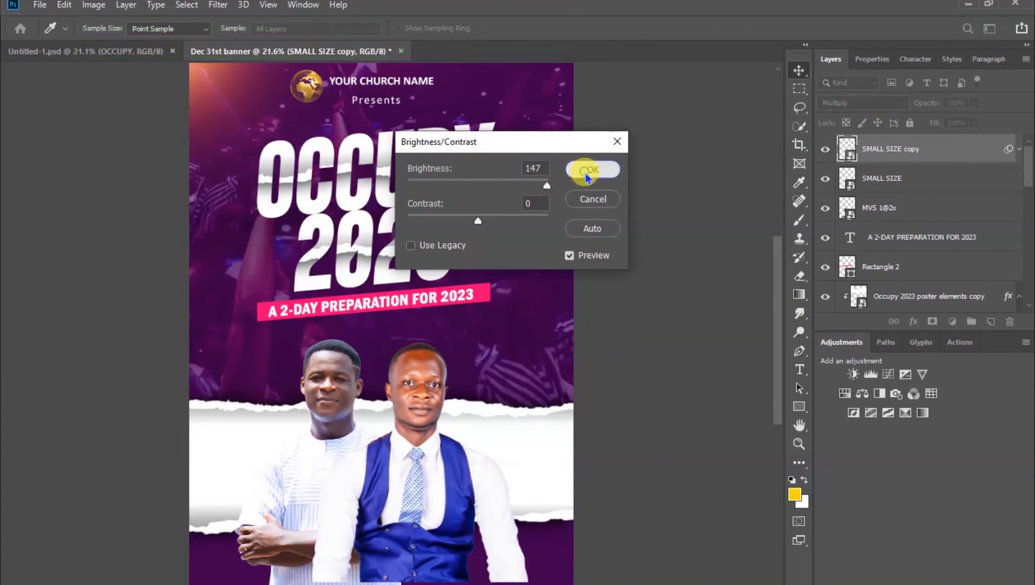
{"action": "left_click", "coordinate": [660, 174]}
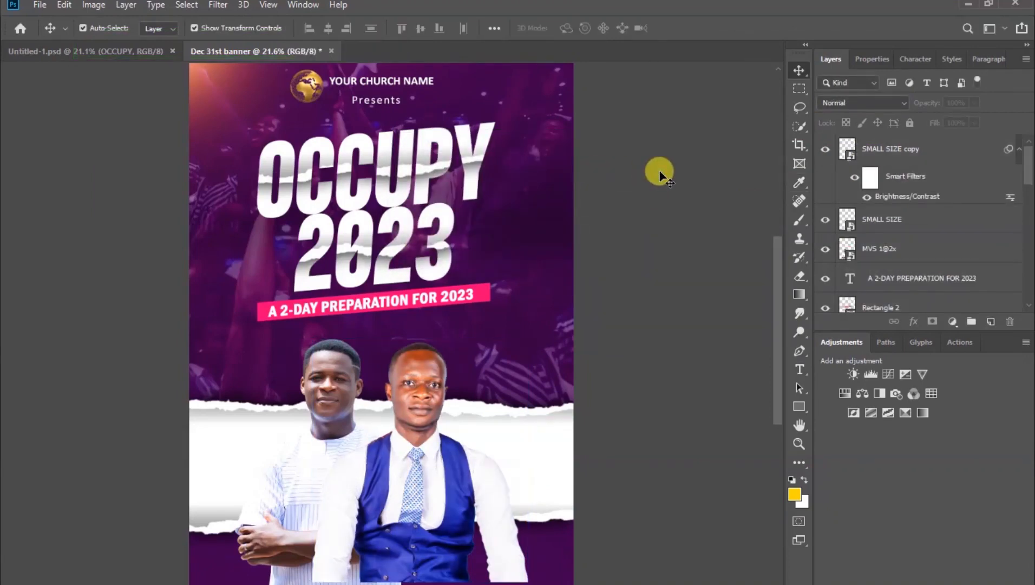
Duplicate the MVS 1@2x layer and set the copy's blend mode to Multiply
{"action": "left_click", "coordinate": [326, 384]}
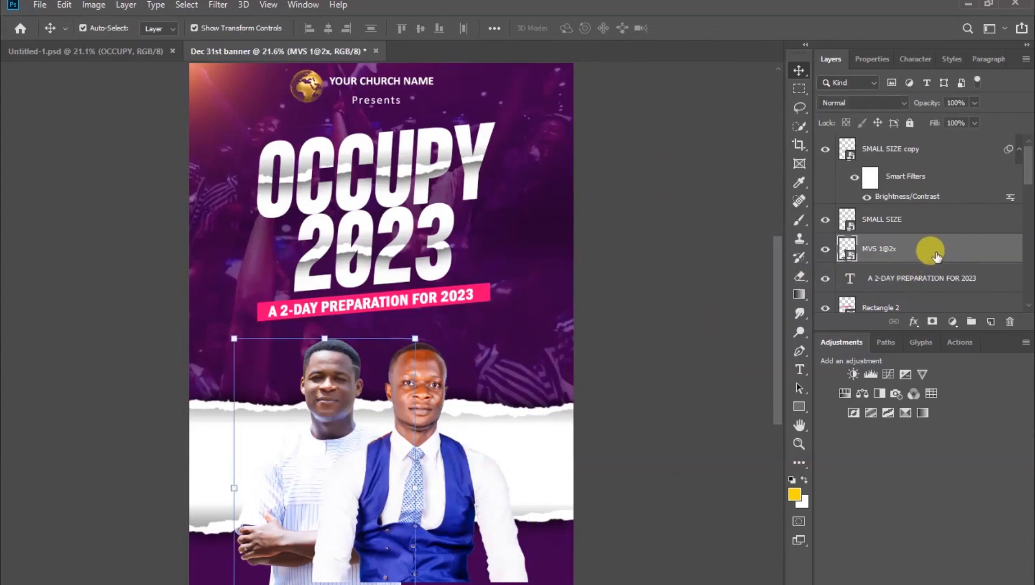
{"action": "key", "text": "ctrl+j"}
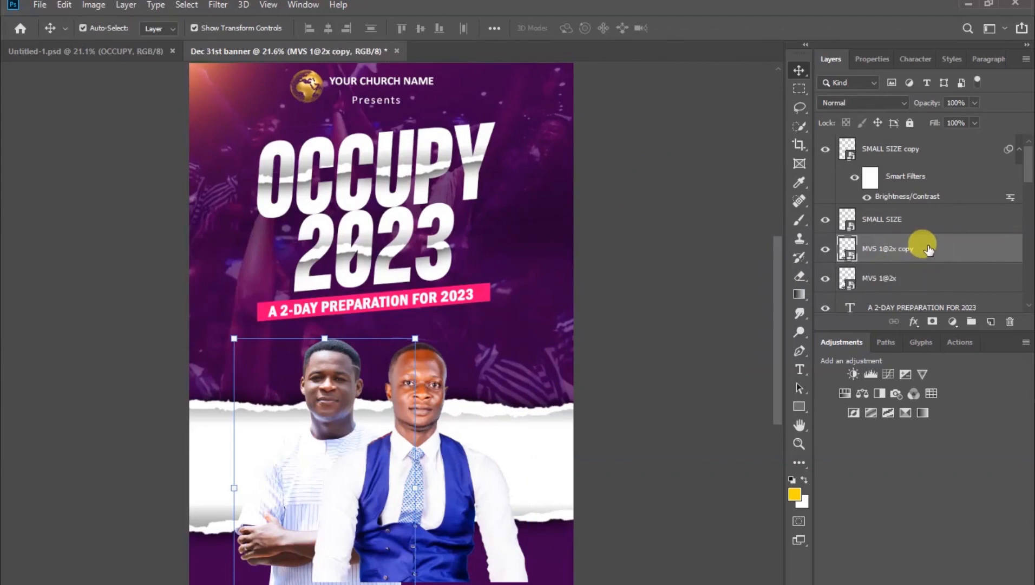
{"action": "left_click", "coordinate": [893, 102]}
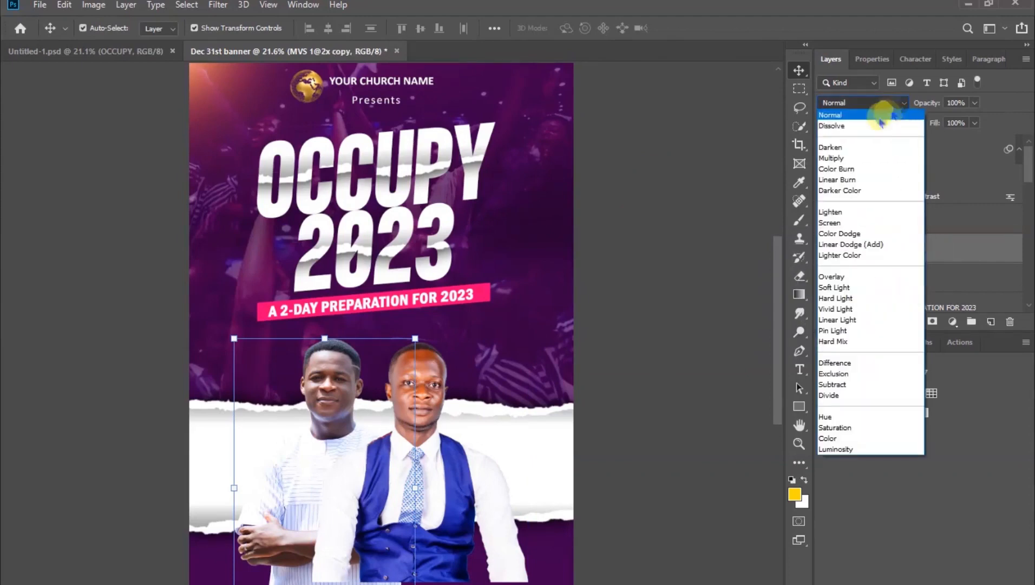
{"action": "left_click", "coordinate": [874, 157]}
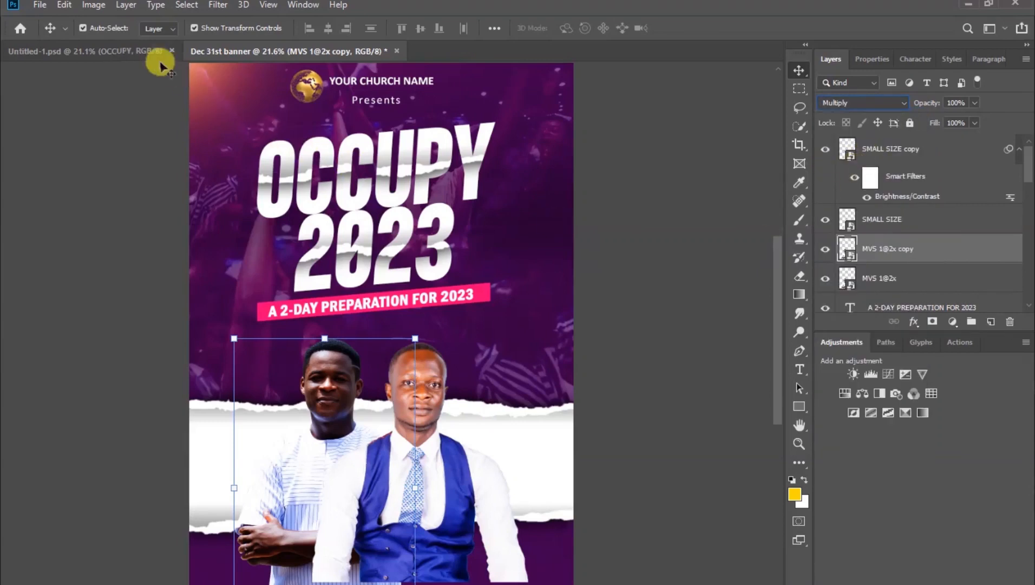
Apply a Brightness/Contrast adjustment with brightness 147 to the MVS 1@2x copy layer
{"action": "left_click", "coordinate": [93, 6]}
{"action": "mouse_move", "coordinate": [109, 42]}
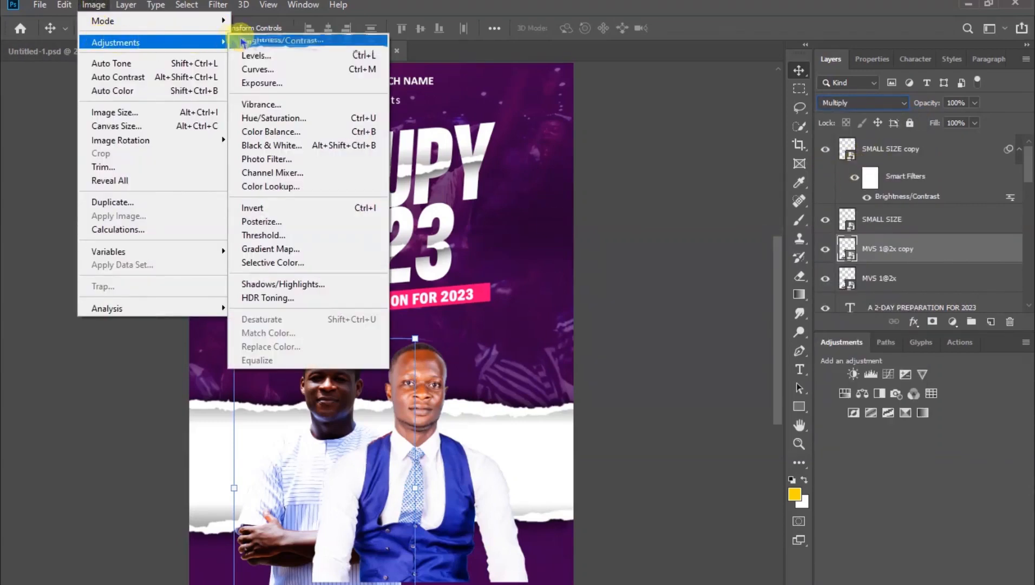
{"action": "left_click", "coordinate": [254, 40]}
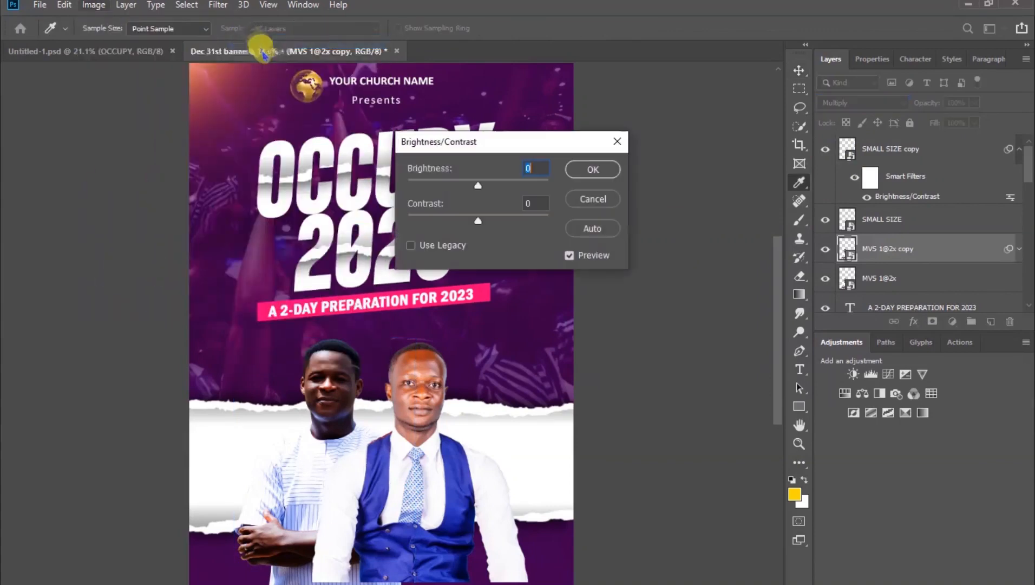
{"action": "left_click", "coordinate": [547, 184]}
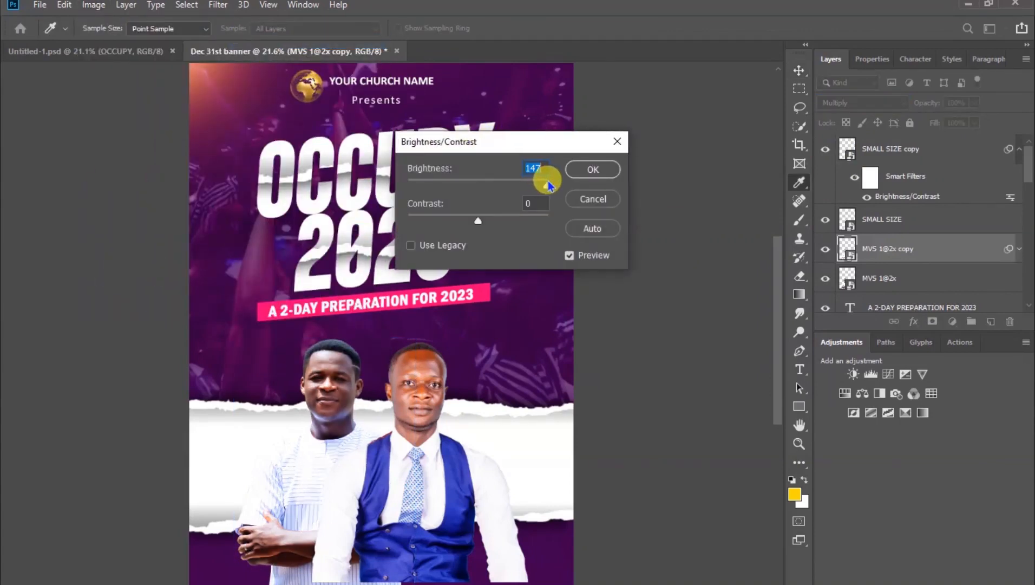
{"action": "left_click", "coordinate": [594, 175]}
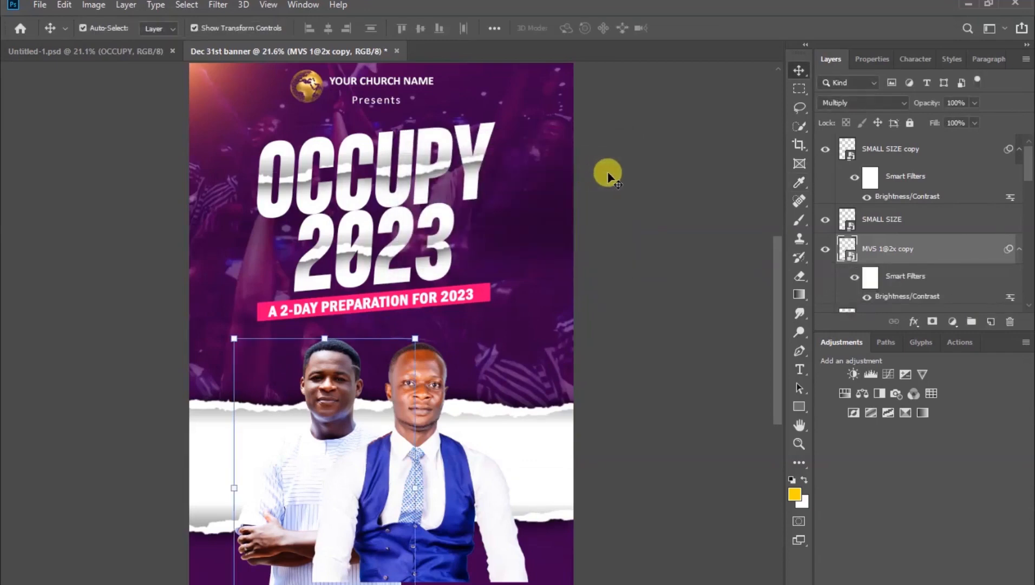
{"action": "left_click", "coordinate": [648, 187]}
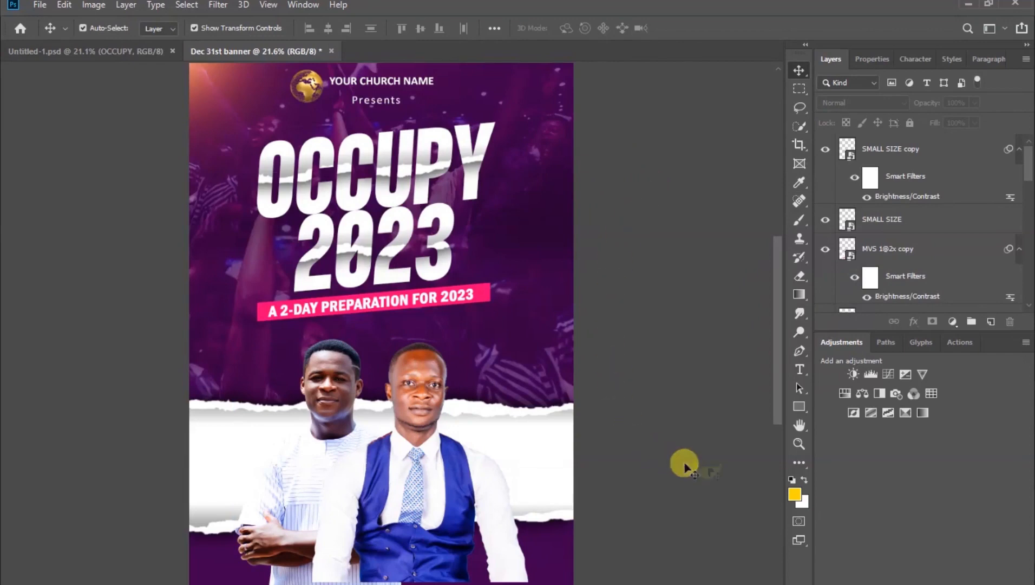
Draw a full-width rectangle about 2518 by 230 px along the flyer's lower edge, covering the bottom of both photos
{"action": "left_click", "coordinate": [797, 407]}
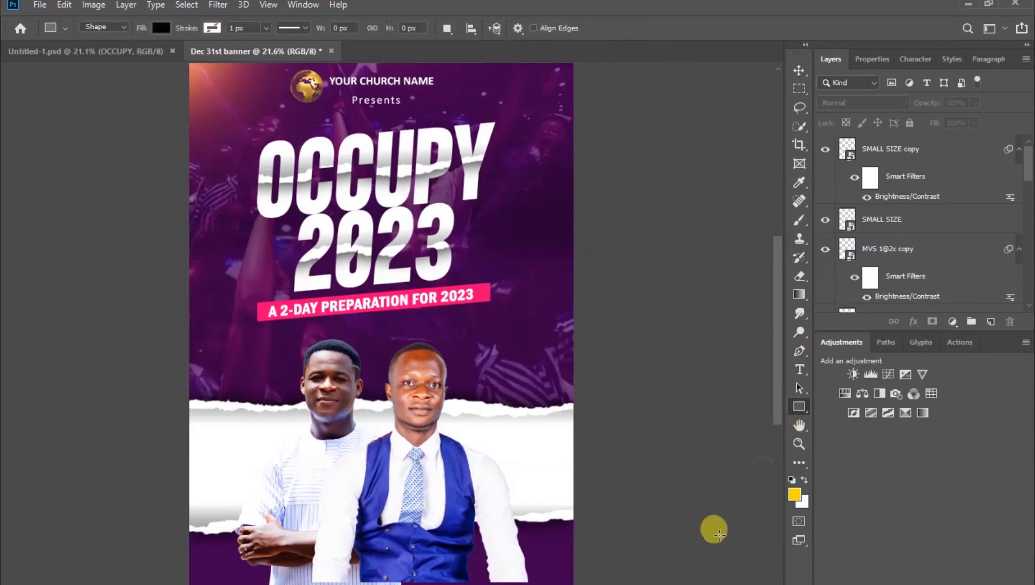
{"action": "left_click_drag", "start_coordinate": [187, 572], "coordinate": [572, 581]}
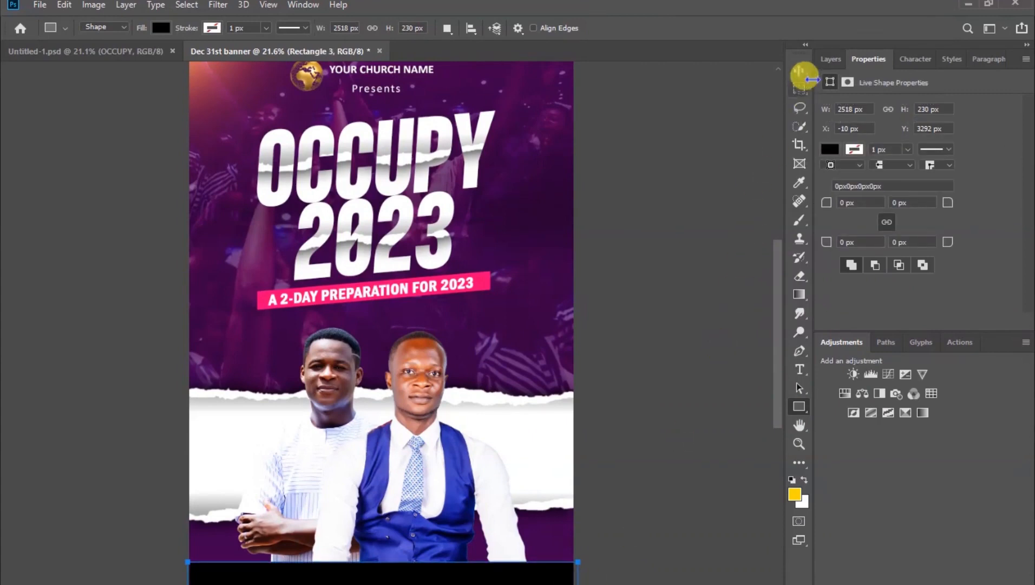
{"action": "left_click", "coordinate": [799, 70]}
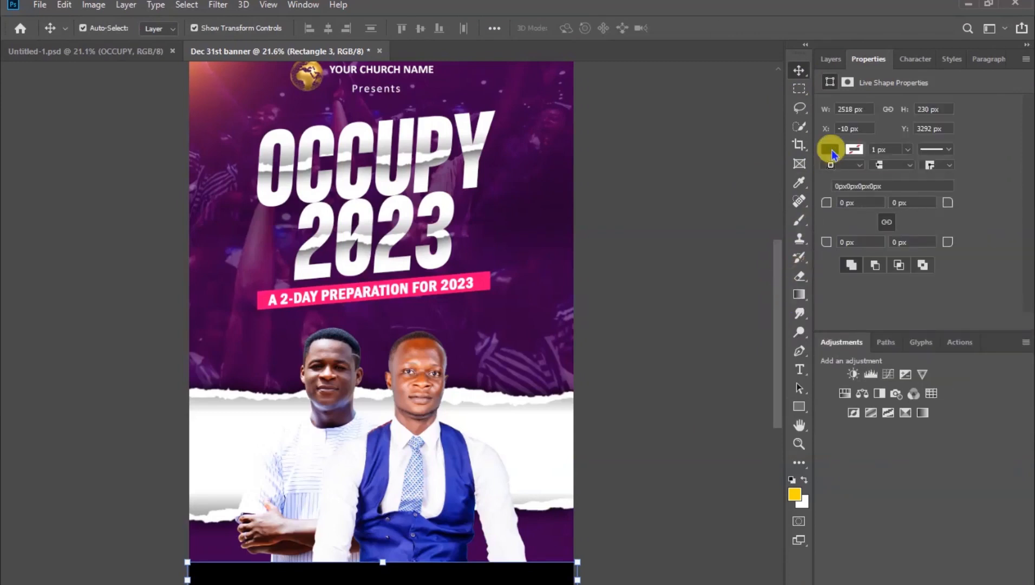
Fill the rectangle along the flyer's lower edge with the yellow colour ffd800
{"action": "left_click", "coordinate": [830, 150]}
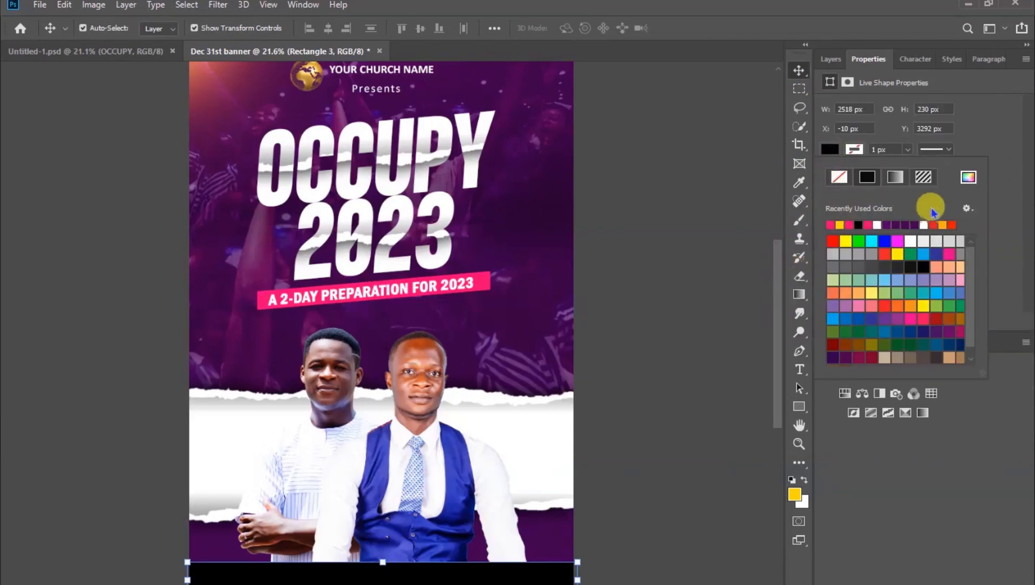
{"action": "left_click", "coordinate": [967, 179]}
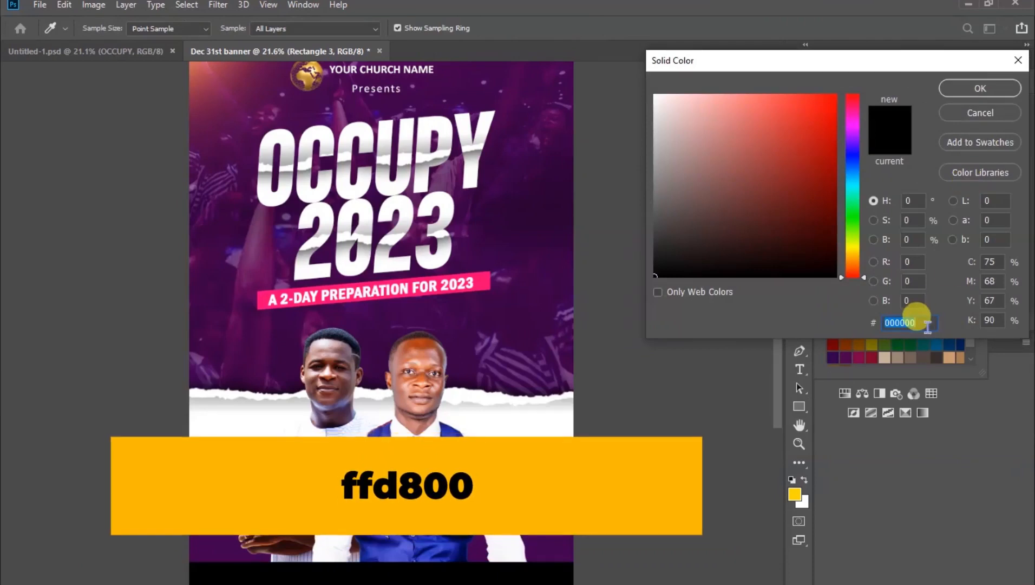
{"action": "type", "text": "ff"}
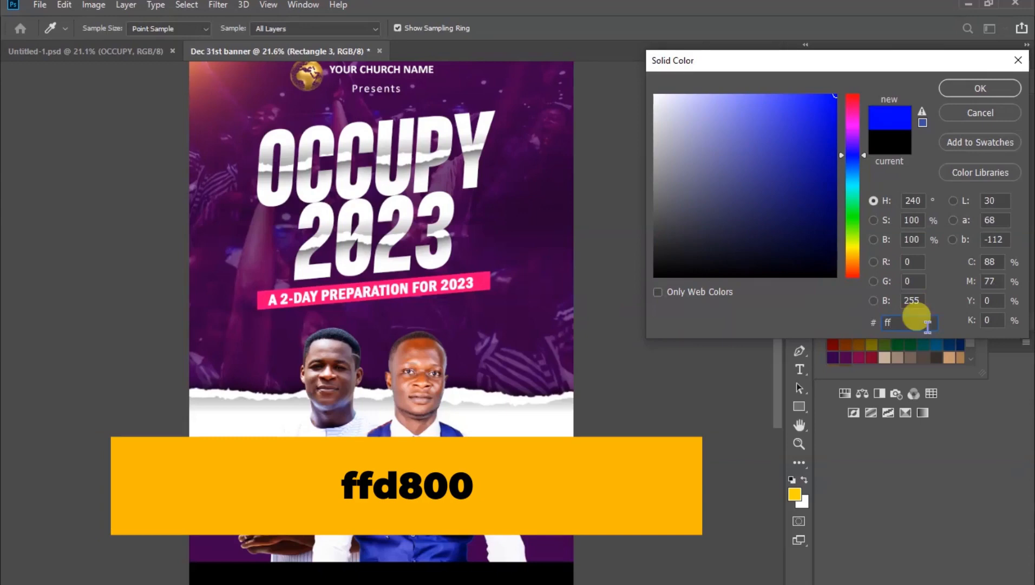
{"action": "type", "text": "d8"}
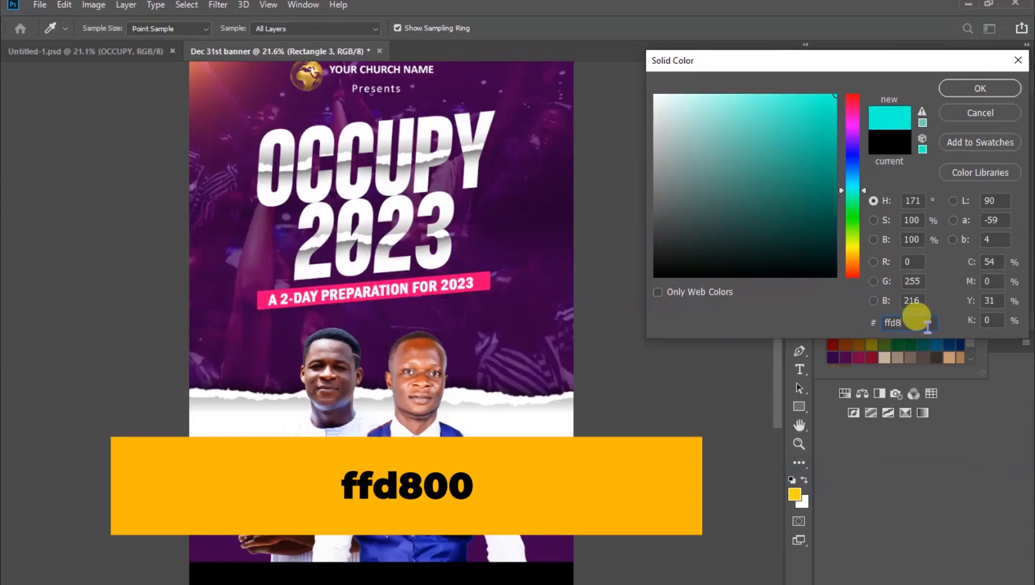
{"action": "type", "text": "00"}
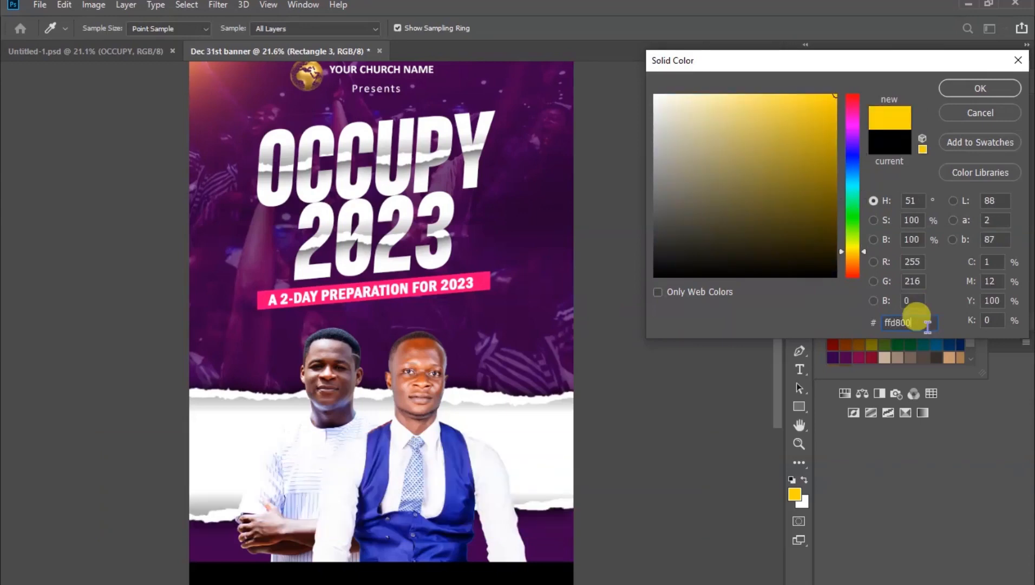
{"action": "left_click", "coordinate": [986, 87]}
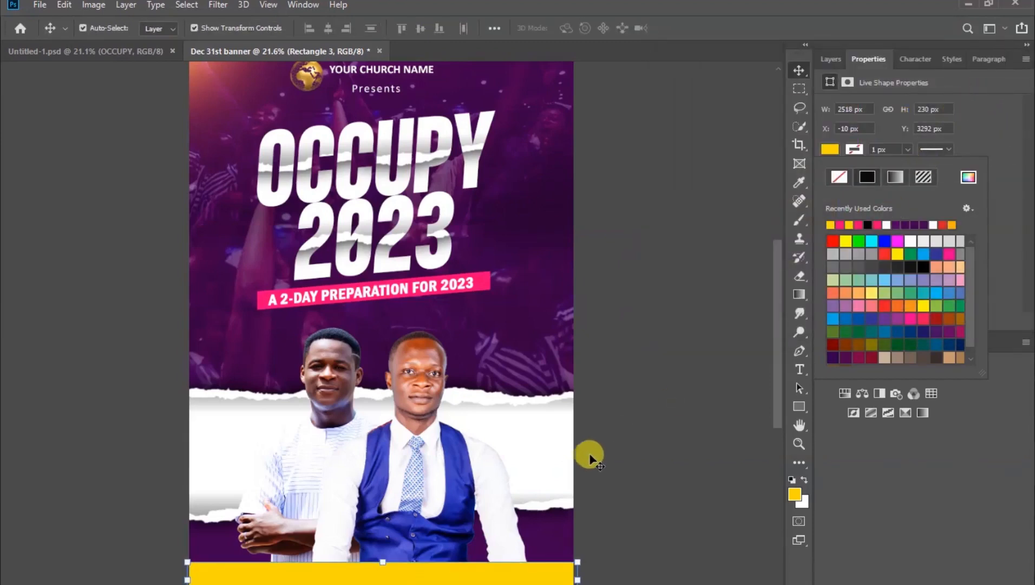
{"action": "left_click", "coordinate": [622, 459]}
{"action": "left_click", "coordinate": [622, 459]}
Reduce the height of the yellow bar along the flyer's lower edge to about 173 px by lowering its upper edge
{"action": "scroll", "coordinate": [443, 544], "scroll_direction": "down", "scroll_amount": 3}
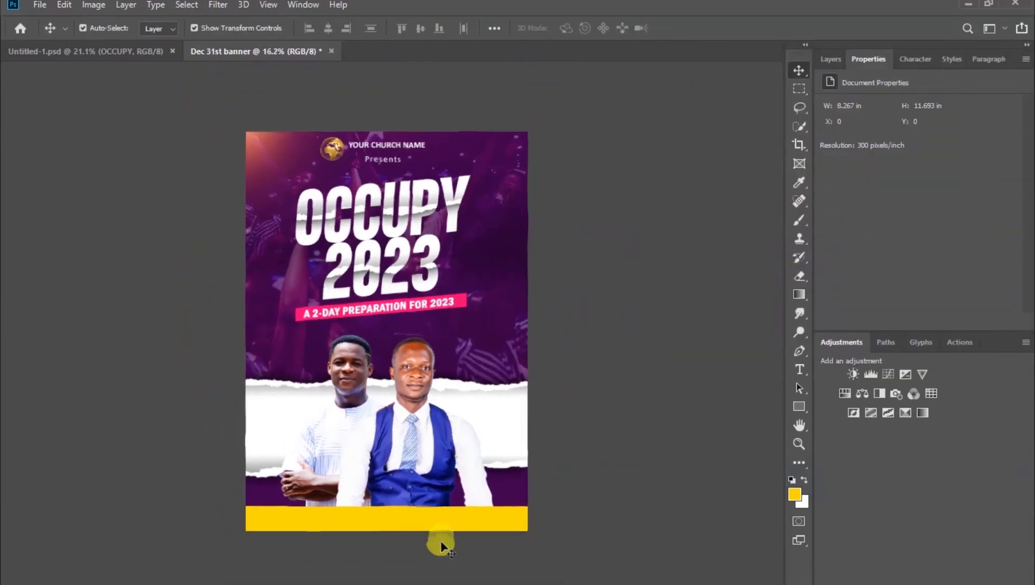
{"action": "scroll", "coordinate": [439, 547], "scroll_direction": "up", "scroll_amount": 1}
{"action": "scroll", "coordinate": [364, 564], "scroll_direction": "up", "scroll_amount": 3}
{"action": "left_click", "coordinate": [379, 563]}
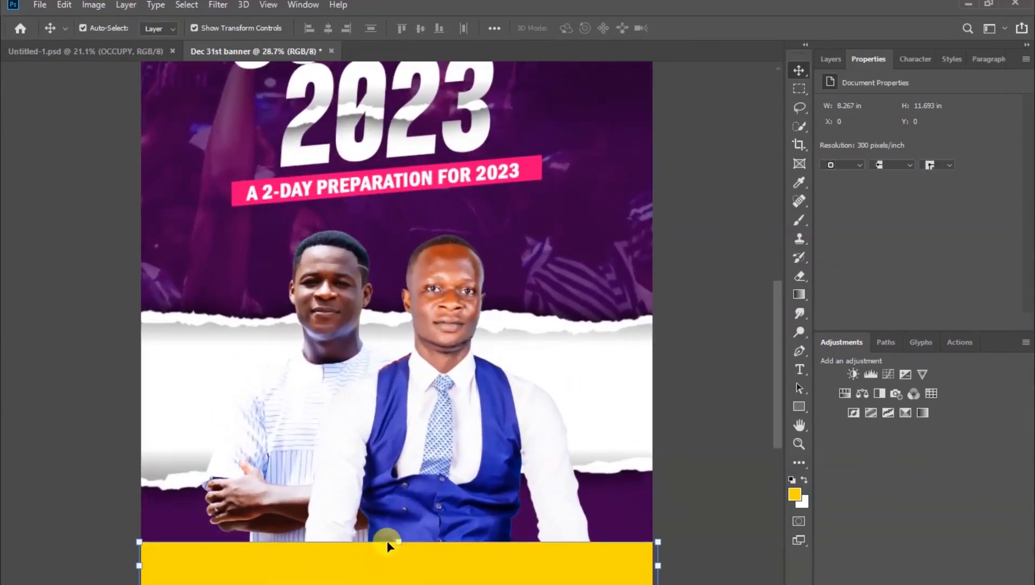
{"action": "left_click_drag", "start_coordinate": [396, 540], "coordinate": [396, 550]}
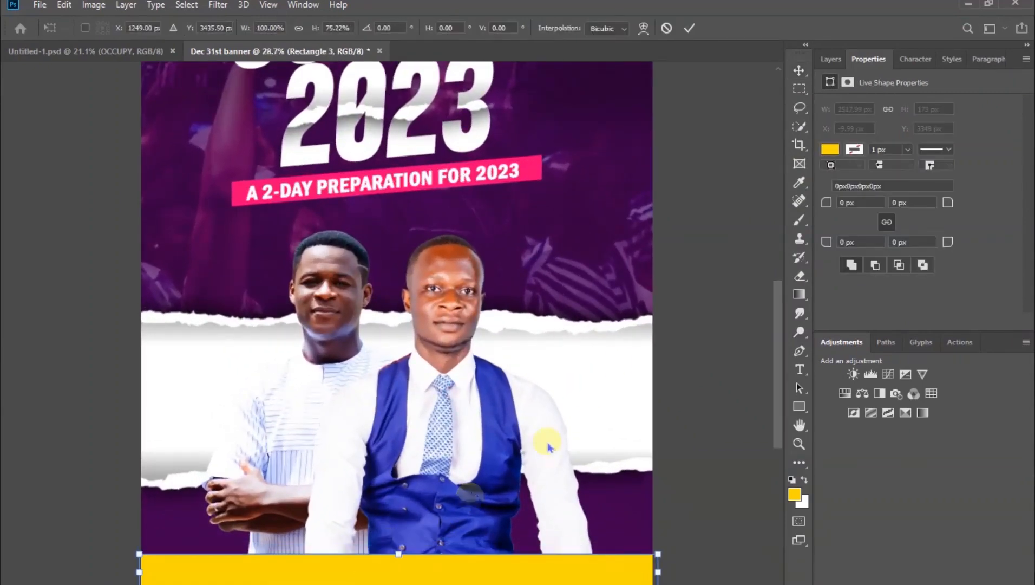
{"action": "left_click", "coordinate": [691, 30]}
{"action": "scroll", "coordinate": [520, 401], "scroll_direction": "down", "scroll_amount": 4}
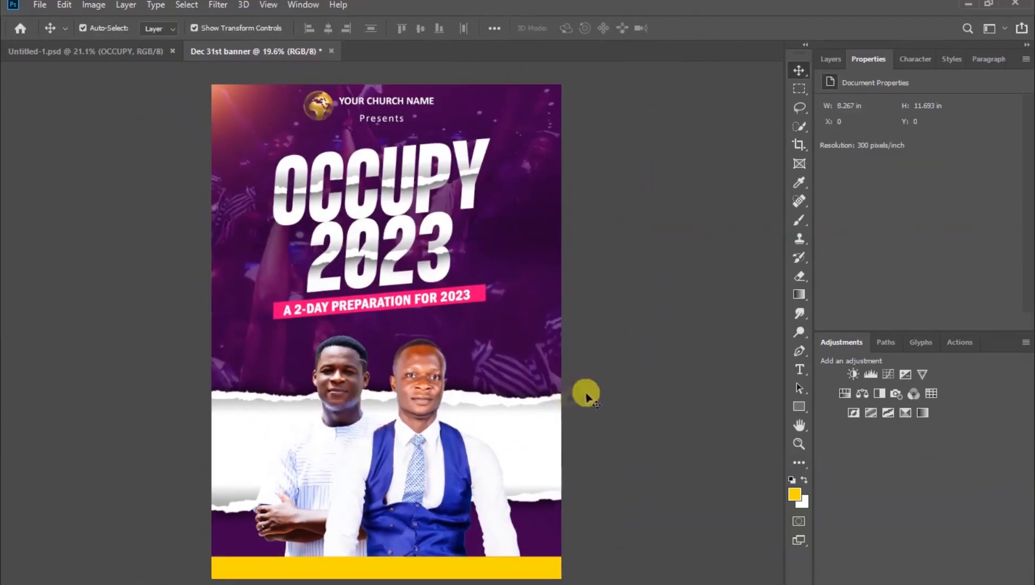
Draw a rounded rectangle about 597 by 139 px beside the front speaker's head, below the pink subtitle banner
{"action": "left_click", "coordinate": [796, 412]}
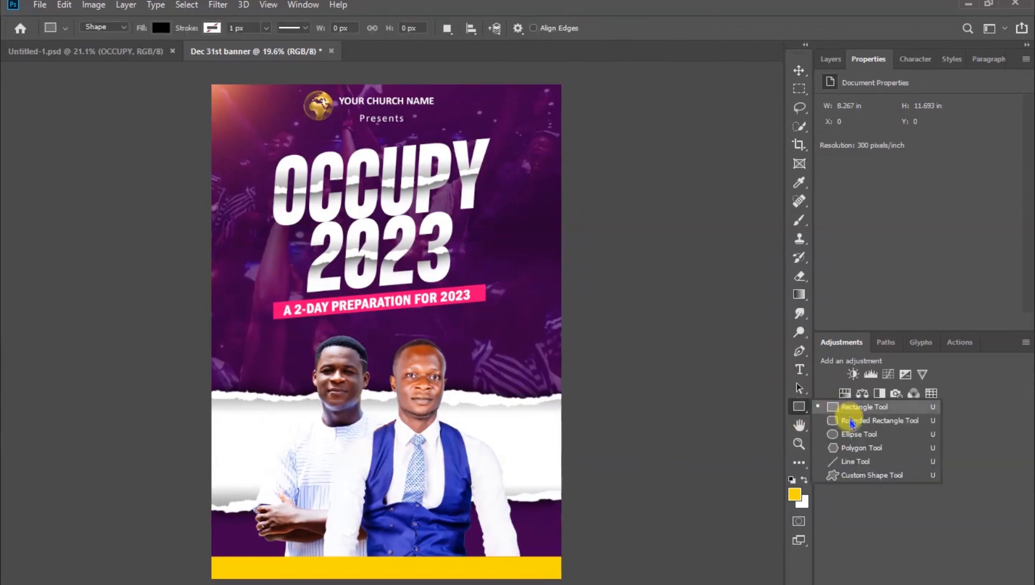
{"action": "left_click", "coordinate": [872, 421]}
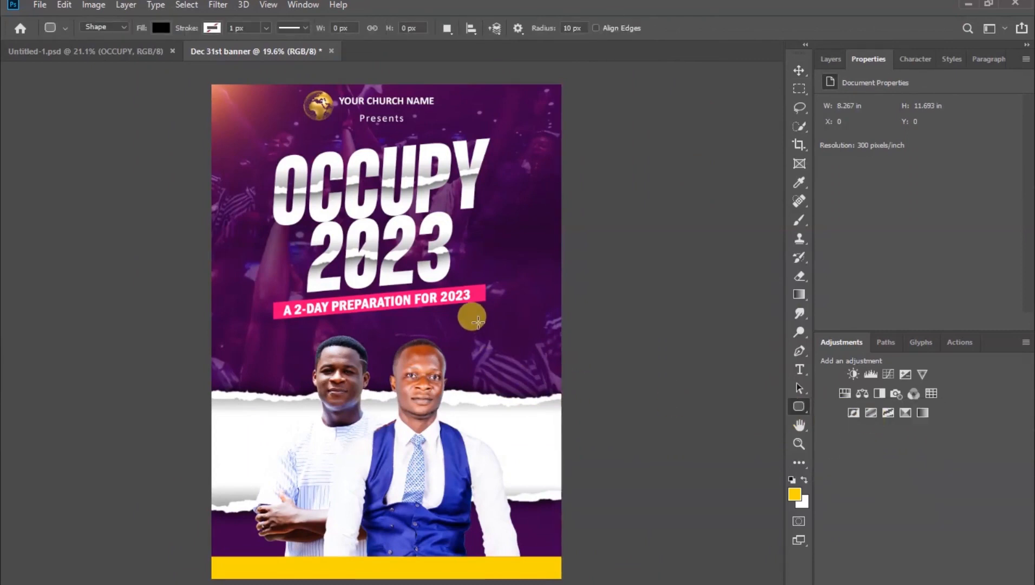
{"action": "left_click_drag", "start_coordinate": [466, 328], "coordinate": [549, 349]}
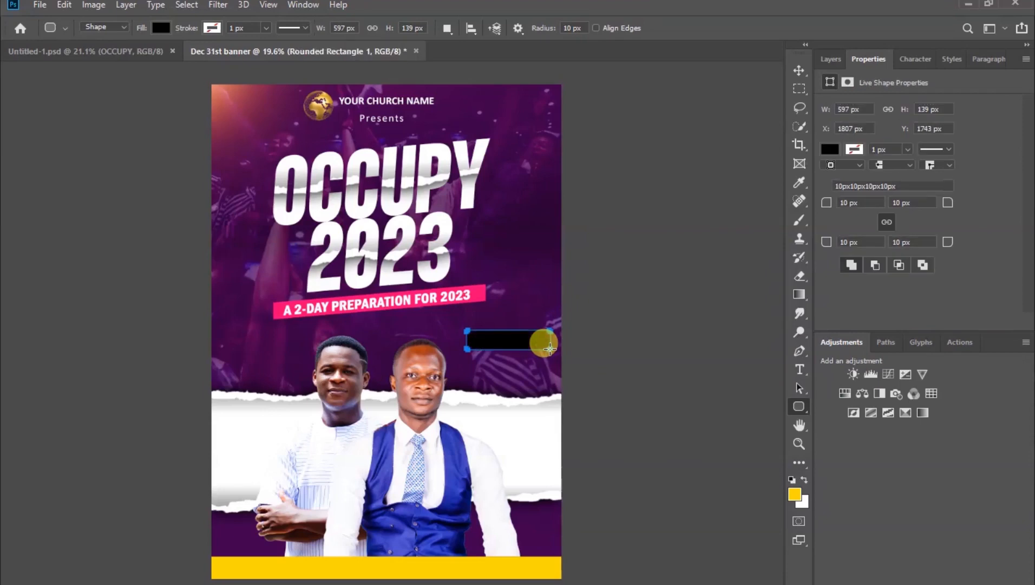
Fill the rounded rectangle with the pink fe0072 sampled from the subtitle banner
{"action": "left_click", "coordinate": [831, 150]}
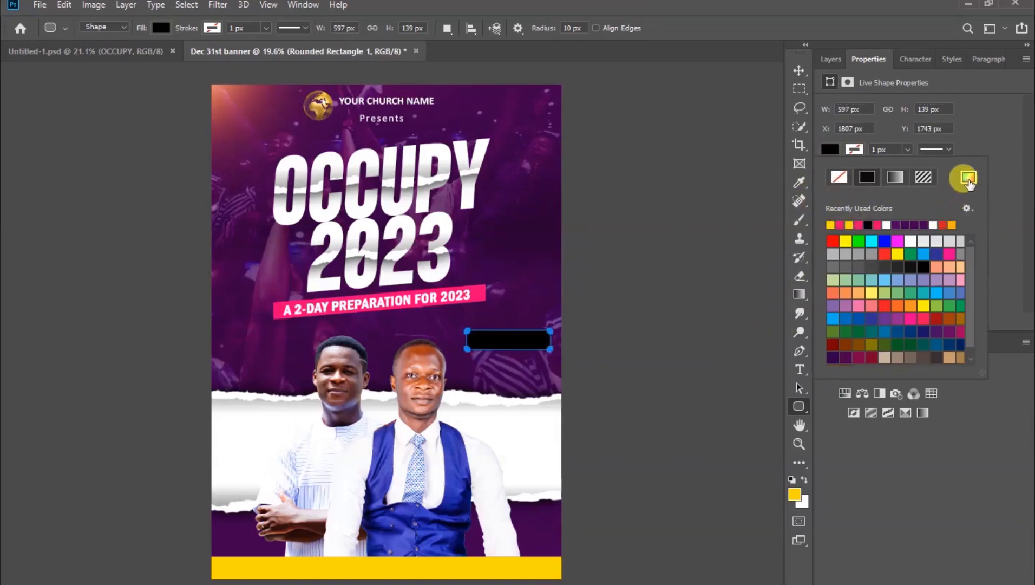
{"action": "left_click", "coordinate": [967, 179]}
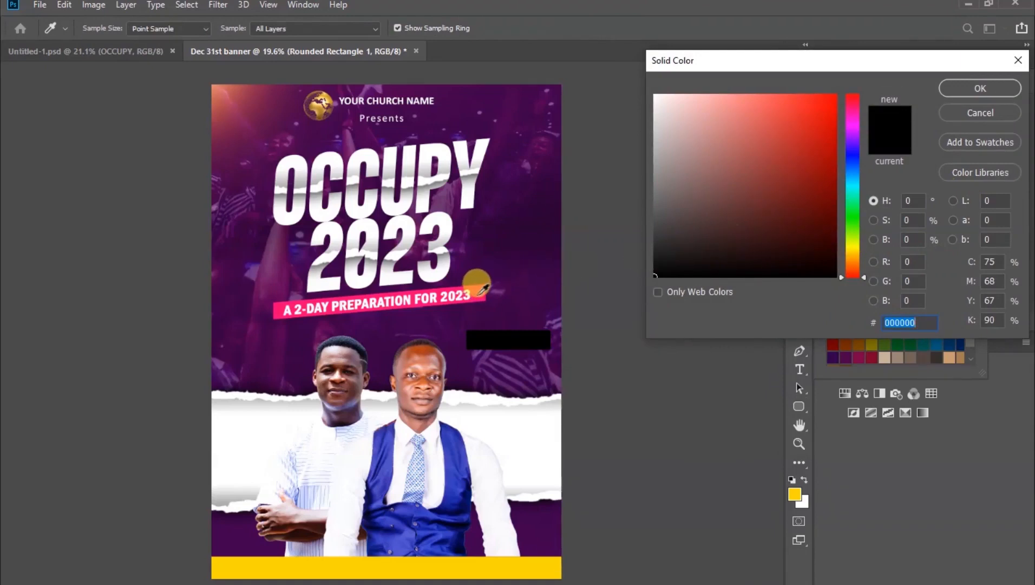
{"action": "left_click", "coordinate": [482, 296]}
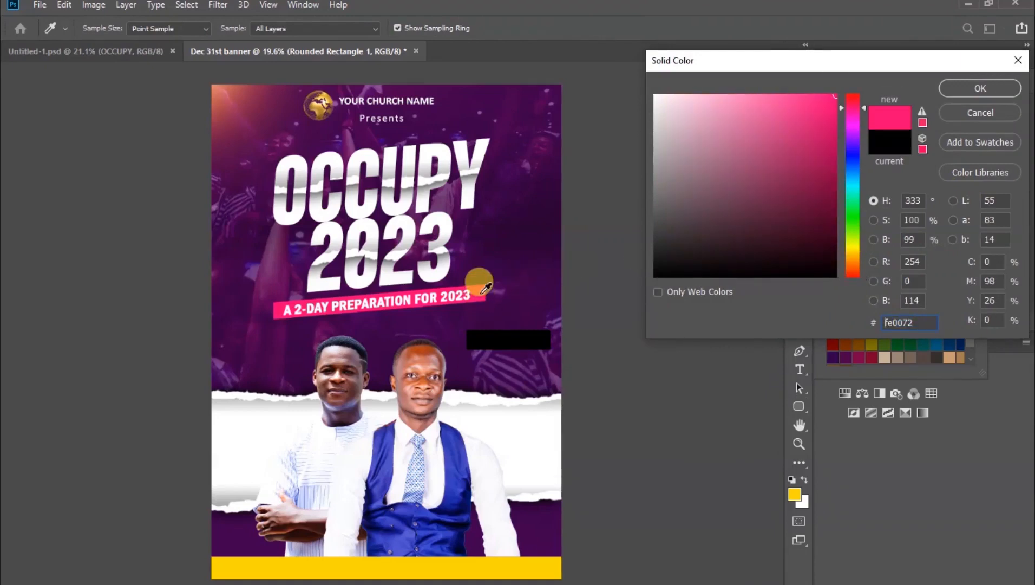
{"action": "left_click", "coordinate": [982, 91]}
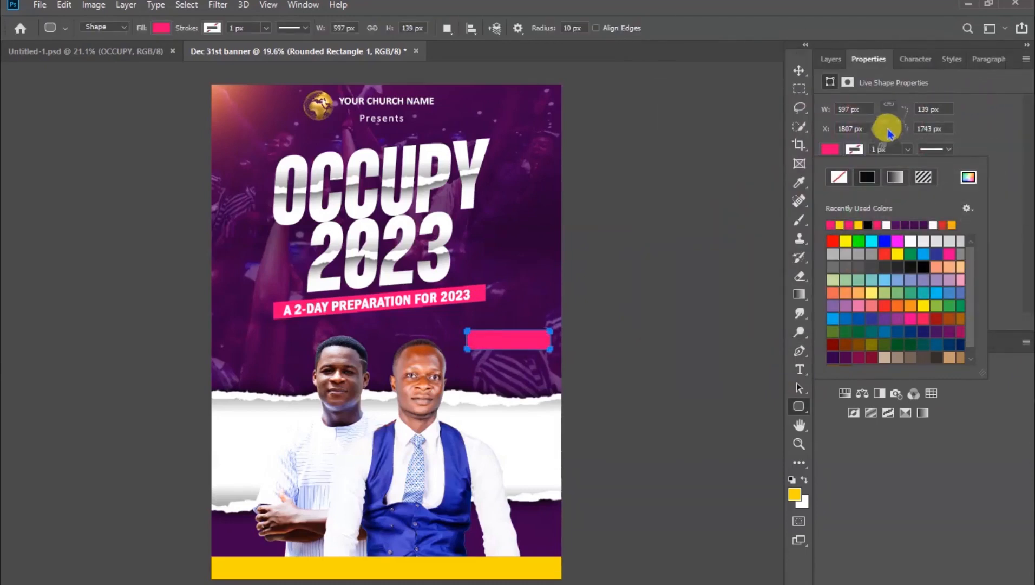
{"action": "left_click", "coordinate": [868, 484]}
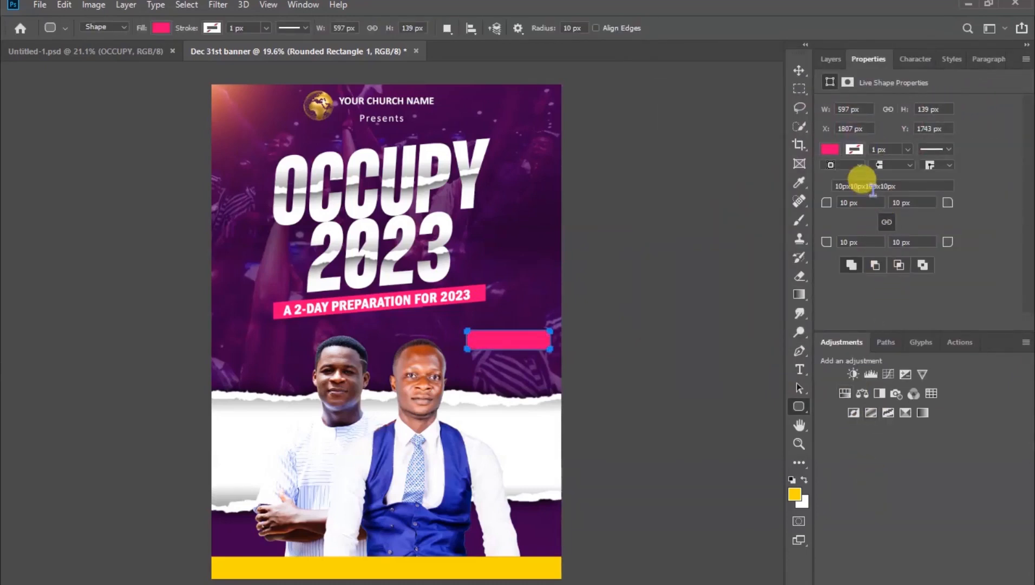
Fully round all four corners of the pink rectangle with a 69.5 px radius
{"action": "left_click_drag", "start_coordinate": [858, 185], "coordinate": [872, 205]}
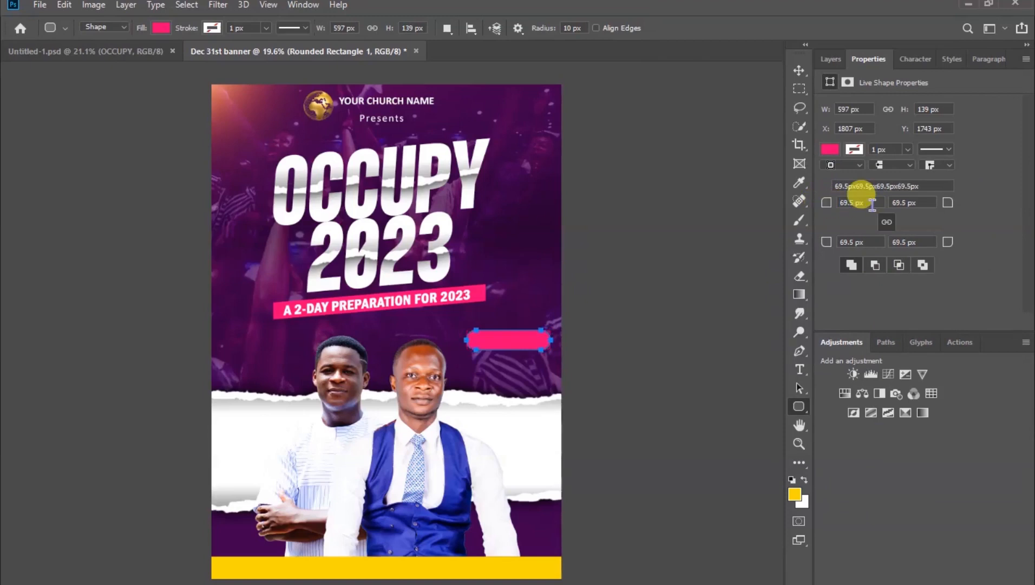
{"action": "left_click", "coordinate": [799, 71]}
{"action": "left_click", "coordinate": [678, 343]}
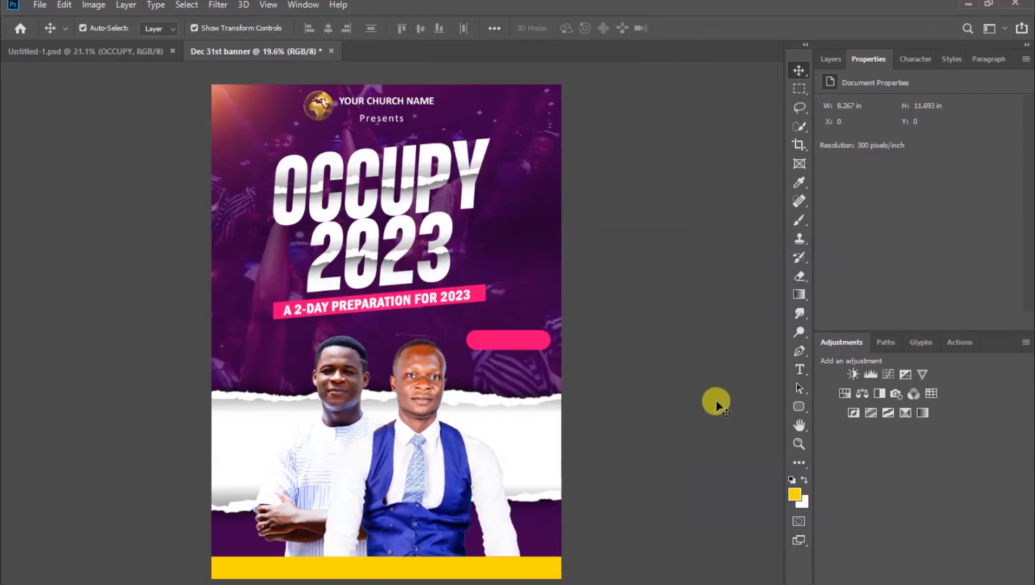
Add the white text "ALL NIGHT SERVICE" just below the pink rounded rectangle and set its font to Calibri
{"action": "left_click", "coordinate": [800, 370]}
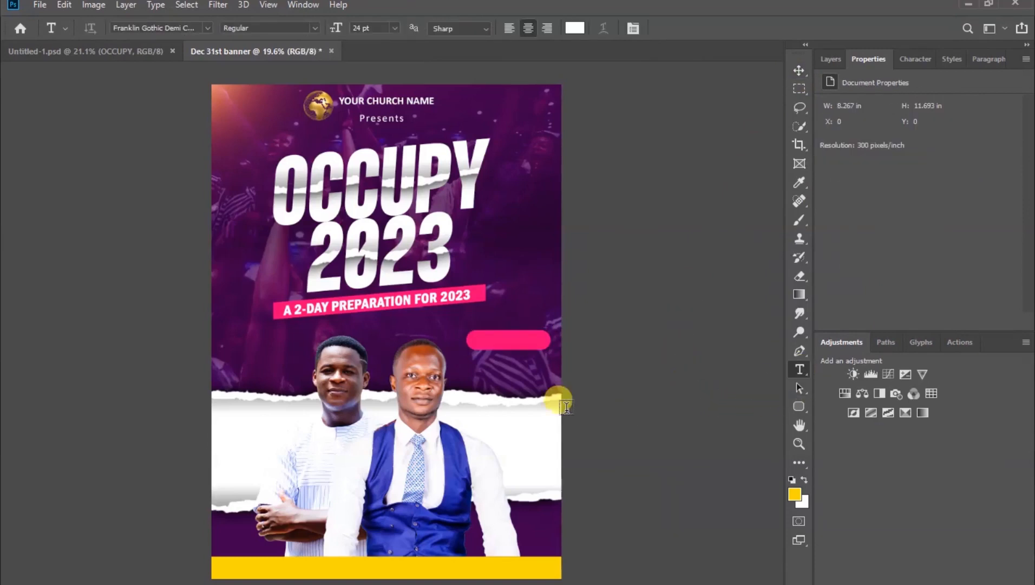
{"action": "left_click", "coordinate": [473, 359]}
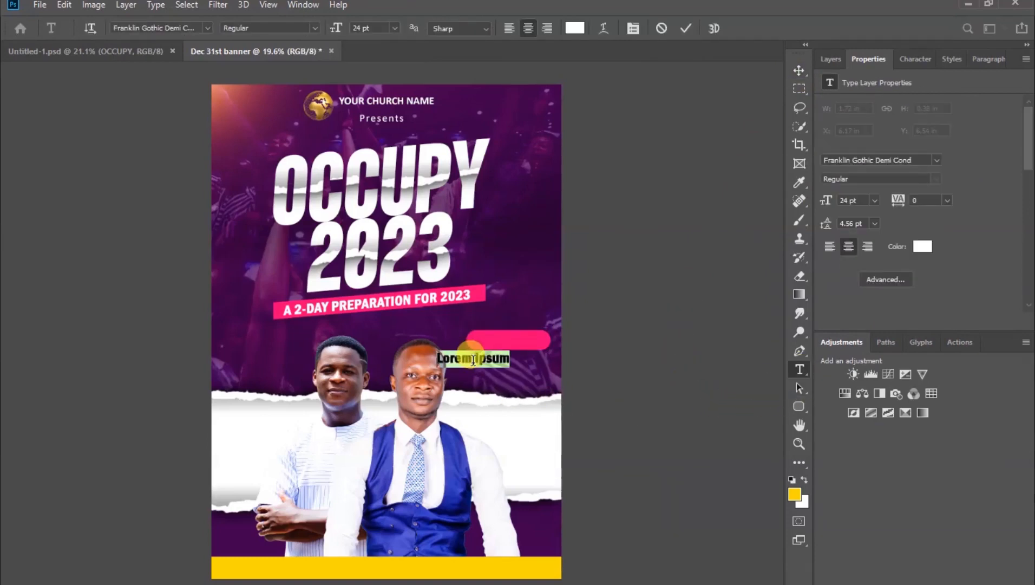
{"action": "type", "text": "ALL NIGHT SERVICE"}
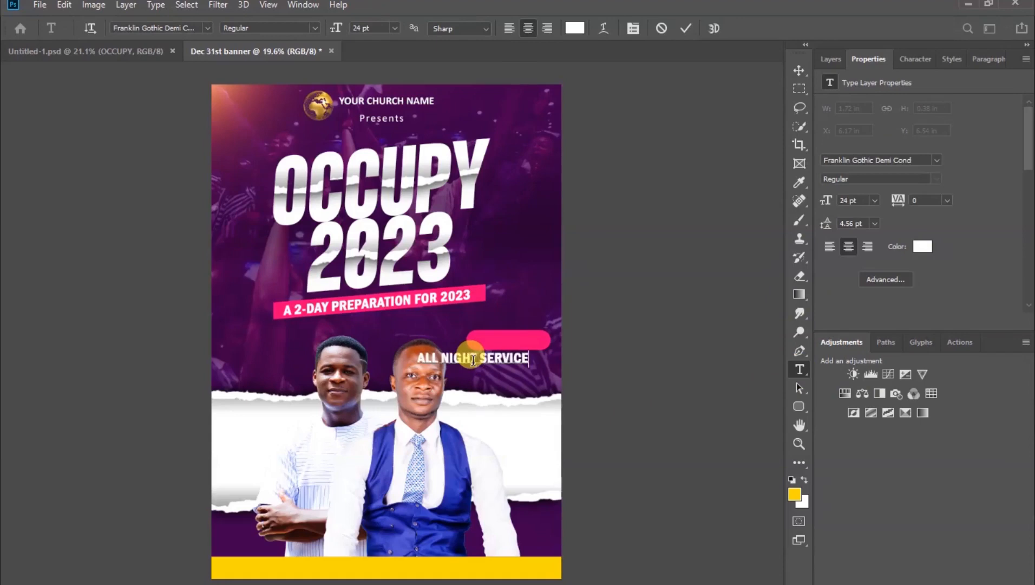
{"action": "left_click", "coordinate": [686, 28]}
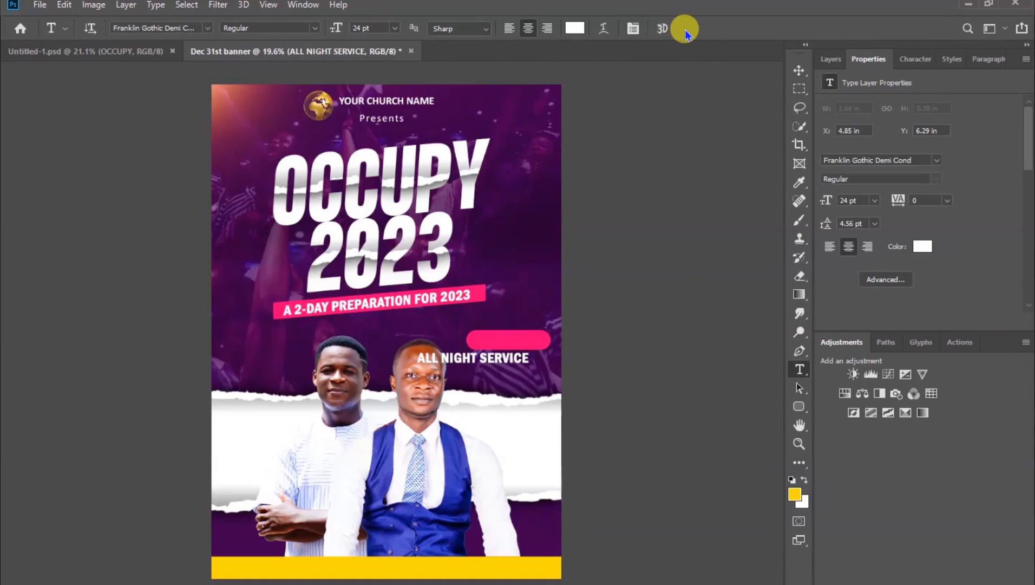
{"action": "left_click", "coordinate": [938, 162]}
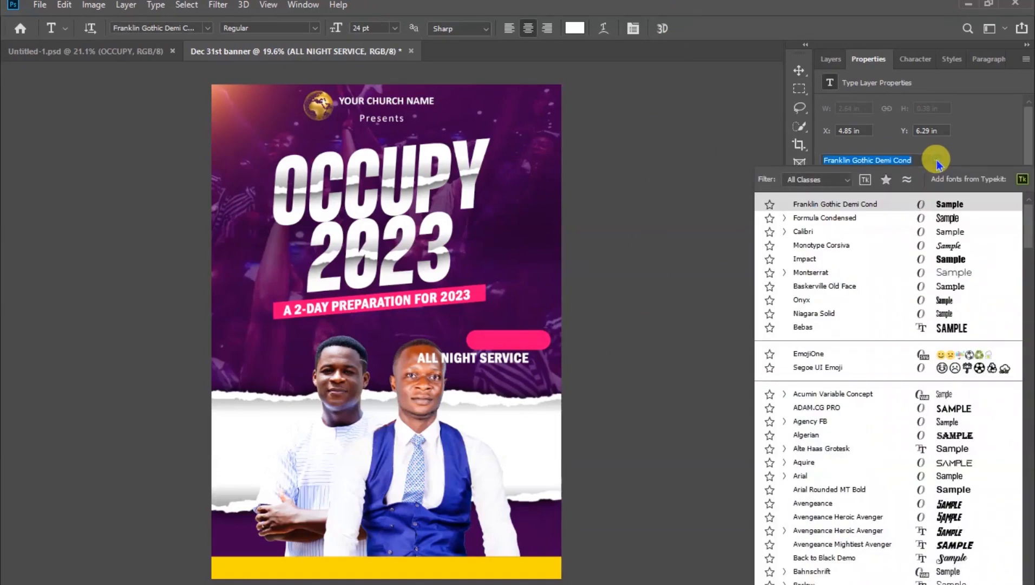
{"action": "left_click", "coordinate": [812, 231]}
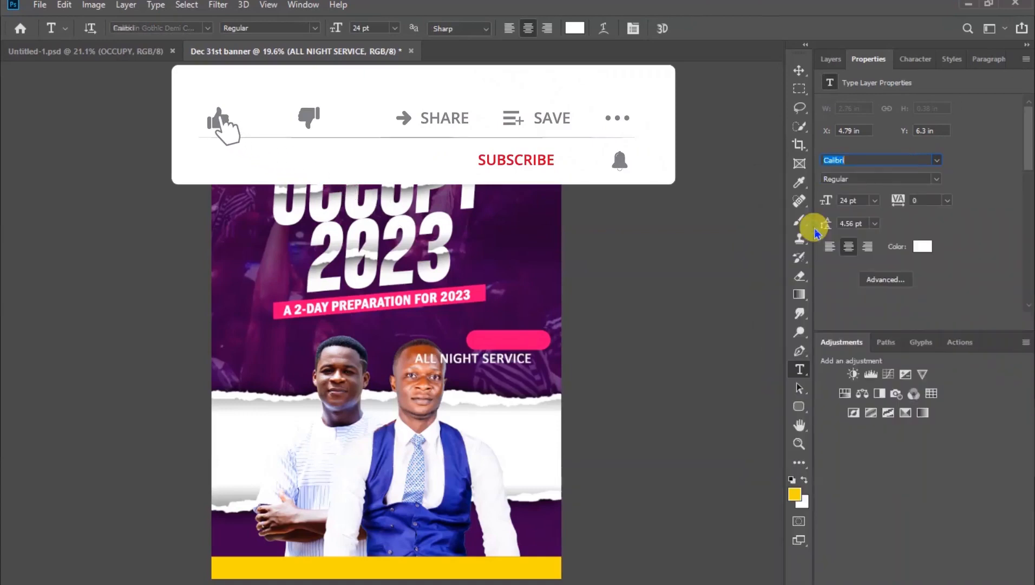
Set the ALL NIGHT SERVICE text to 18 pt with -25 tracking and position it over the pink rounded rectangle
{"action": "left_click", "coordinate": [799, 70]}
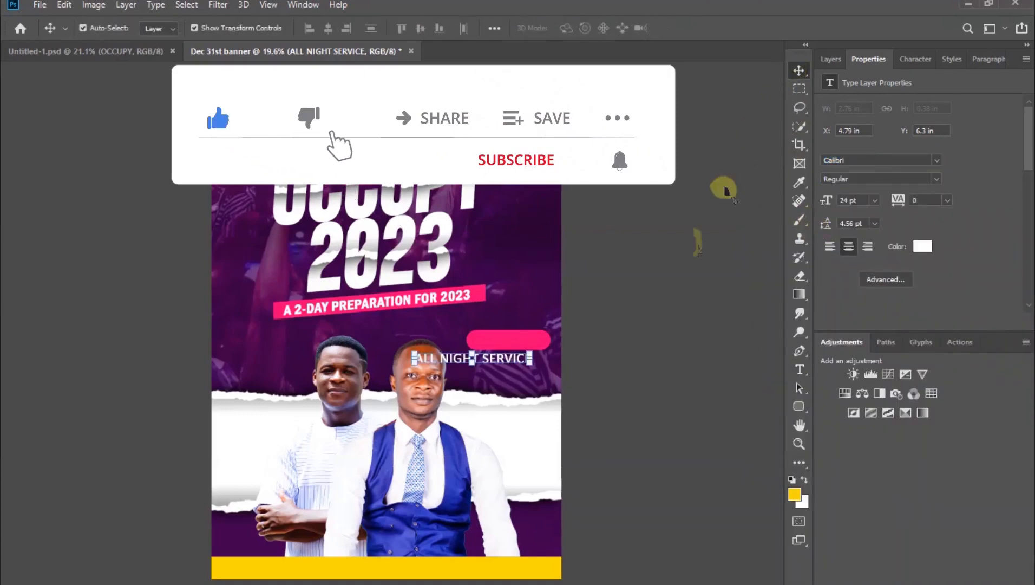
{"action": "left_click_drag", "start_coordinate": [492, 365], "coordinate": [518, 347]}
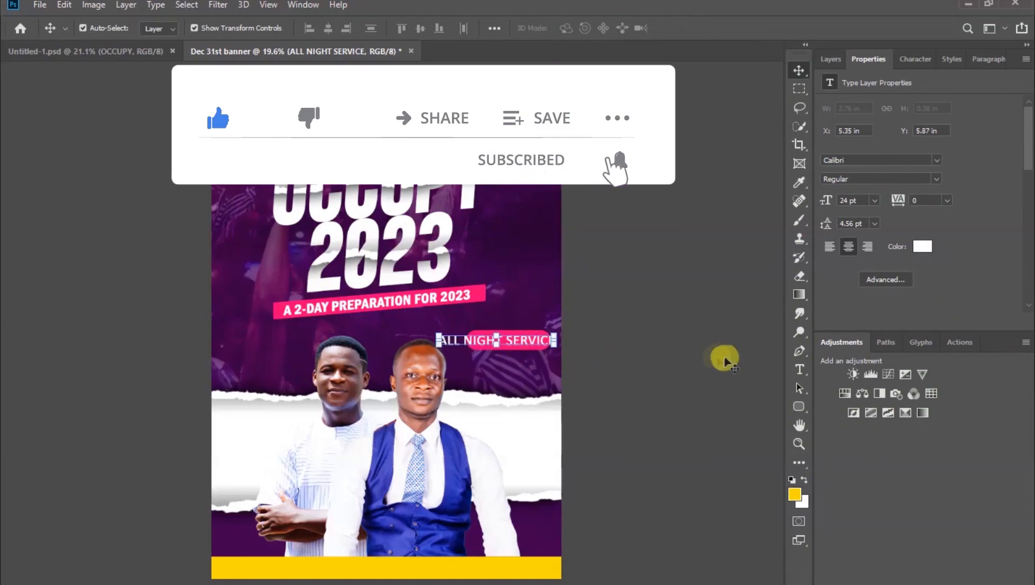
{"action": "left_click", "coordinate": [946, 204]}
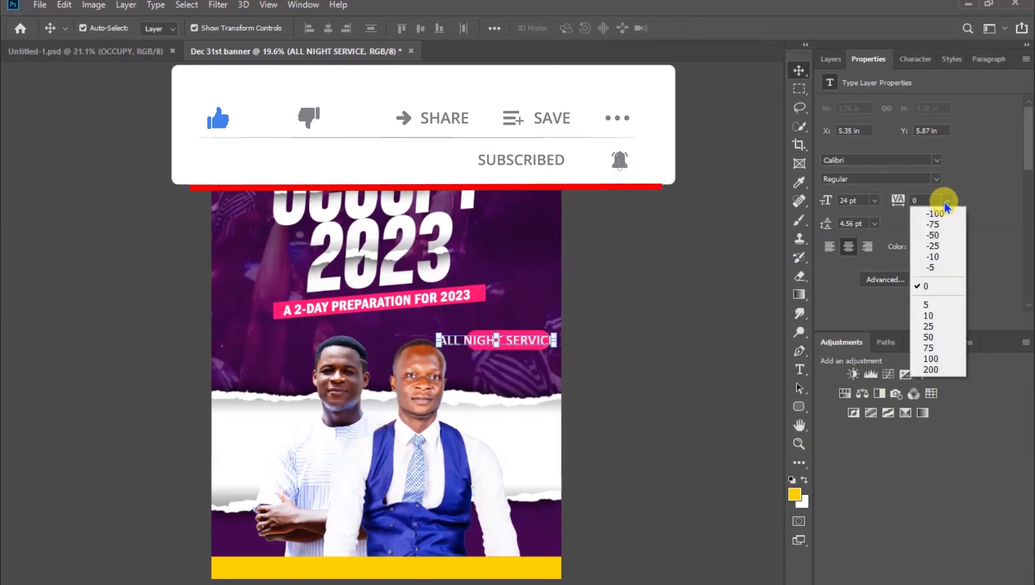
{"action": "left_click", "coordinate": [946, 247]}
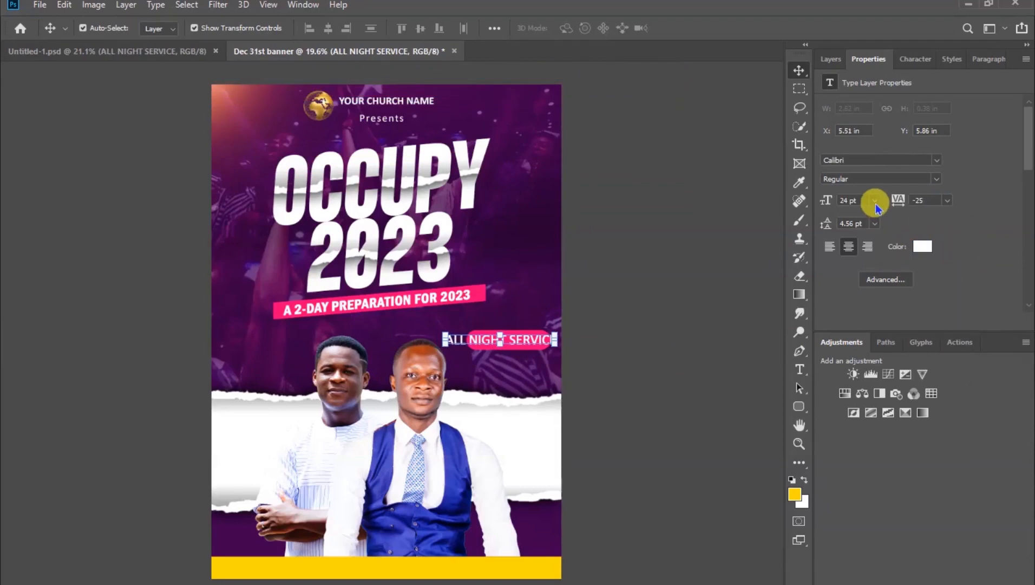
{"action": "left_click", "coordinate": [875, 201]}
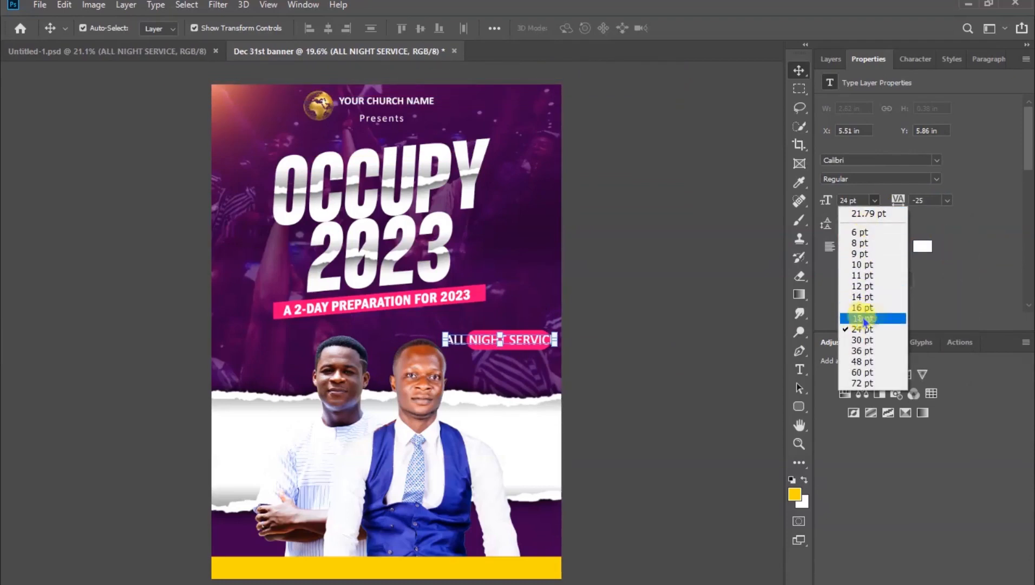
{"action": "left_click", "coordinate": [889, 319]}
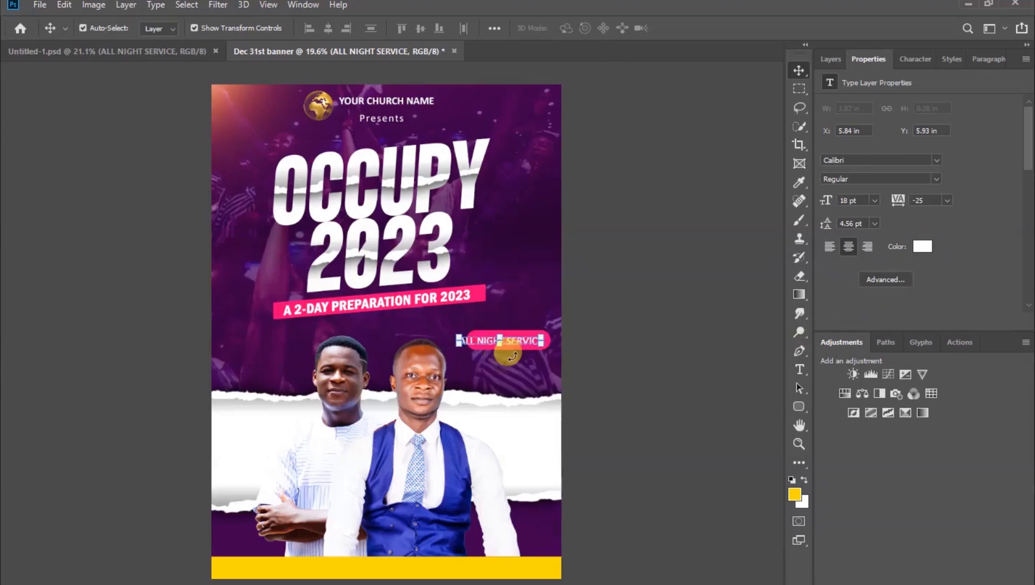
{"action": "scroll", "coordinate": [520, 346], "scroll_direction": "up", "scroll_amount": 5}
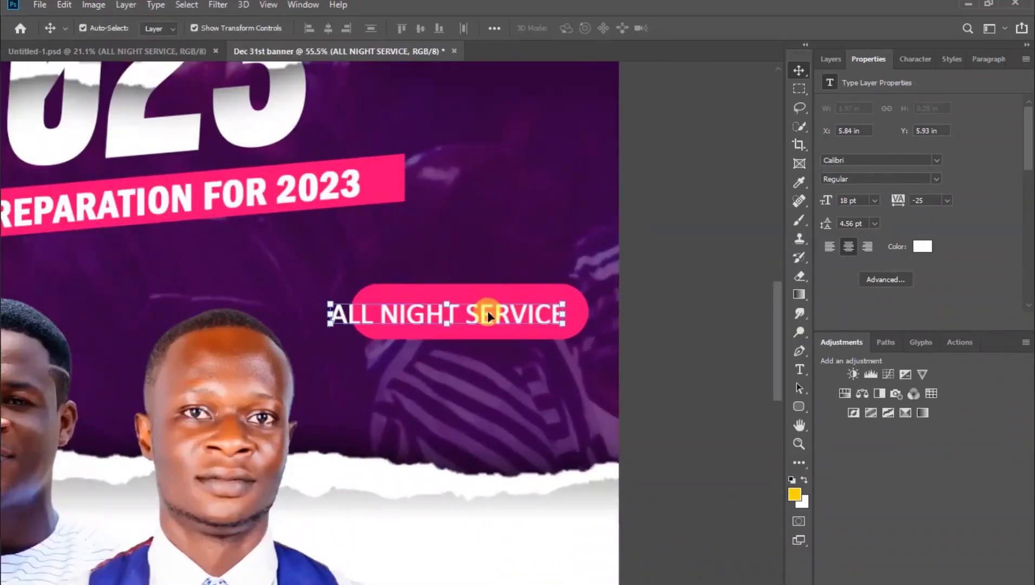
{"action": "left_click_drag", "start_coordinate": [485, 309], "coordinate": [514, 302]}
Resize the pink rounded rectangle to about 646 by 114 px so it fits around the ALL NIGHT SERVICE text
{"action": "left_click", "coordinate": [555, 286]}
{"action": "left_click", "coordinate": [555, 292]}
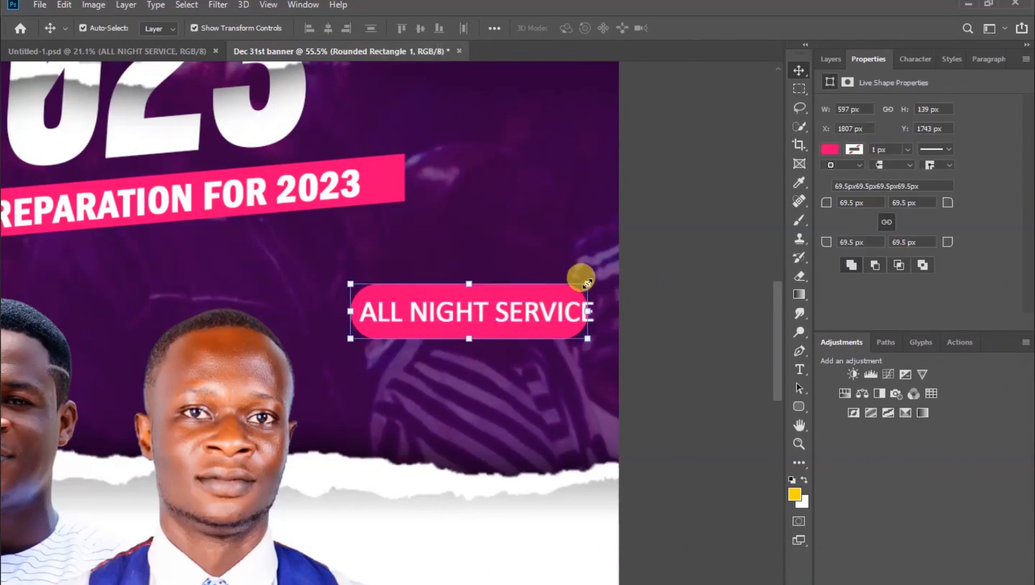
{"action": "left_click_drag", "start_coordinate": [587, 285], "coordinate": [607, 287]}
{"action": "left_click_drag", "start_coordinate": [478, 339], "coordinate": [478, 332]}
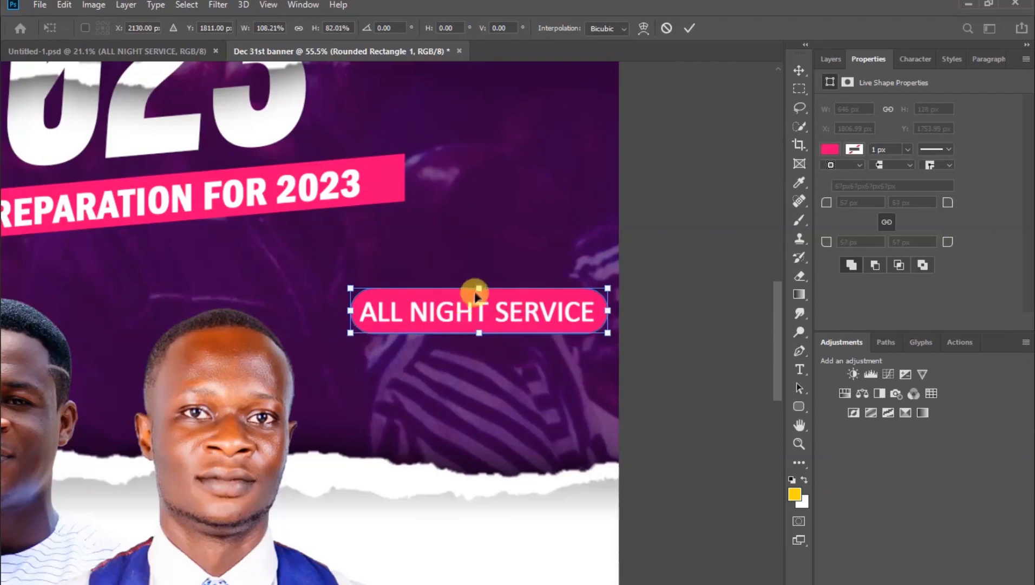
{"action": "left_click_drag", "start_coordinate": [478, 290], "coordinate": [478, 291]}
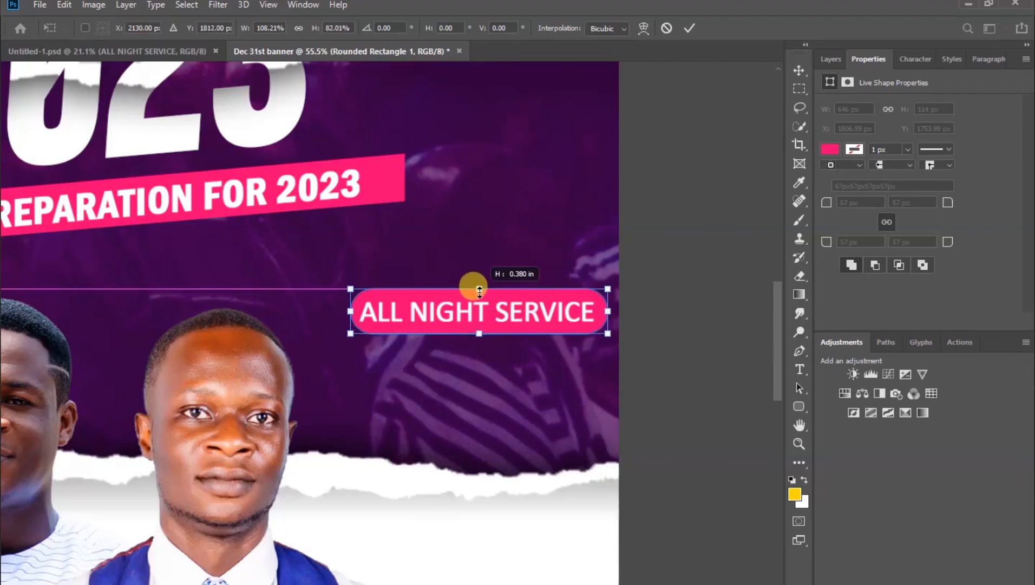
{"action": "left_click", "coordinate": [690, 30]}
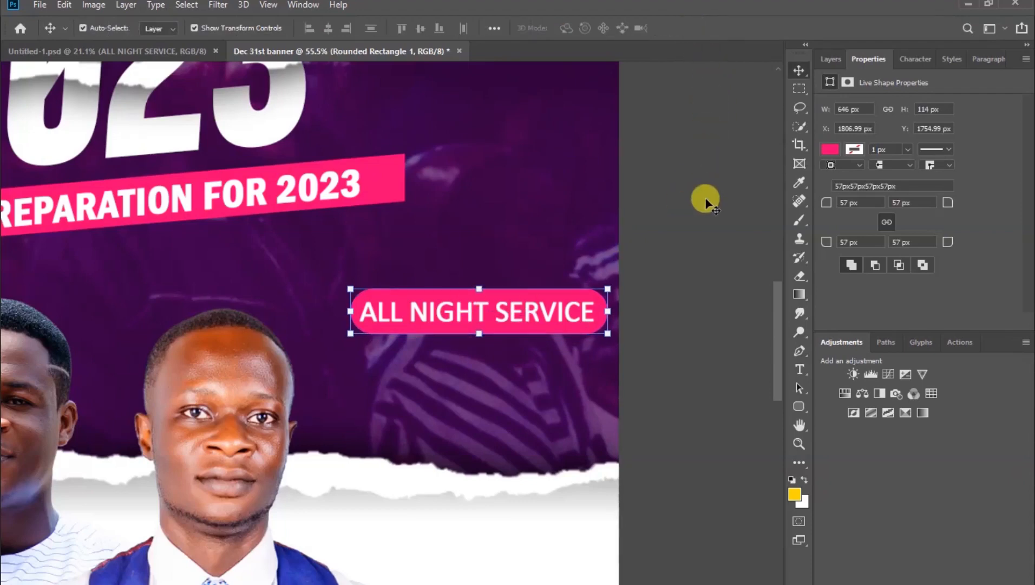
{"action": "left_click", "coordinate": [691, 235]}
Duplicate the ALL NIGHT SERVICE text and place the copy directly below the pink label
{"action": "scroll", "coordinate": [544, 347], "scroll_direction": "down", "scroll_amount": 3}
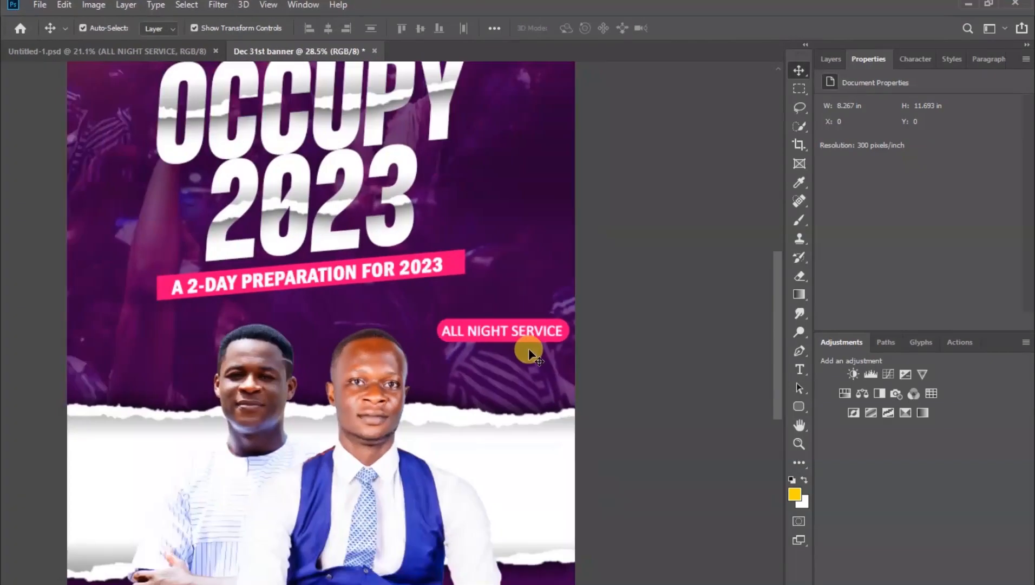
{"action": "scroll", "coordinate": [530, 355], "scroll_direction": "down", "scroll_amount": 3}
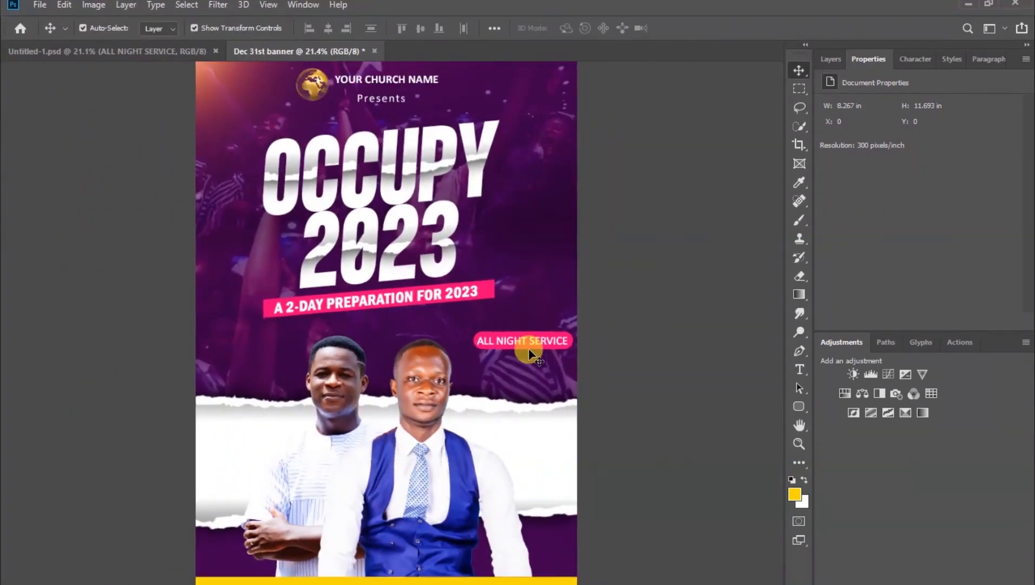
{"action": "scroll", "coordinate": [563, 355], "scroll_direction": "up", "scroll_amount": 3}
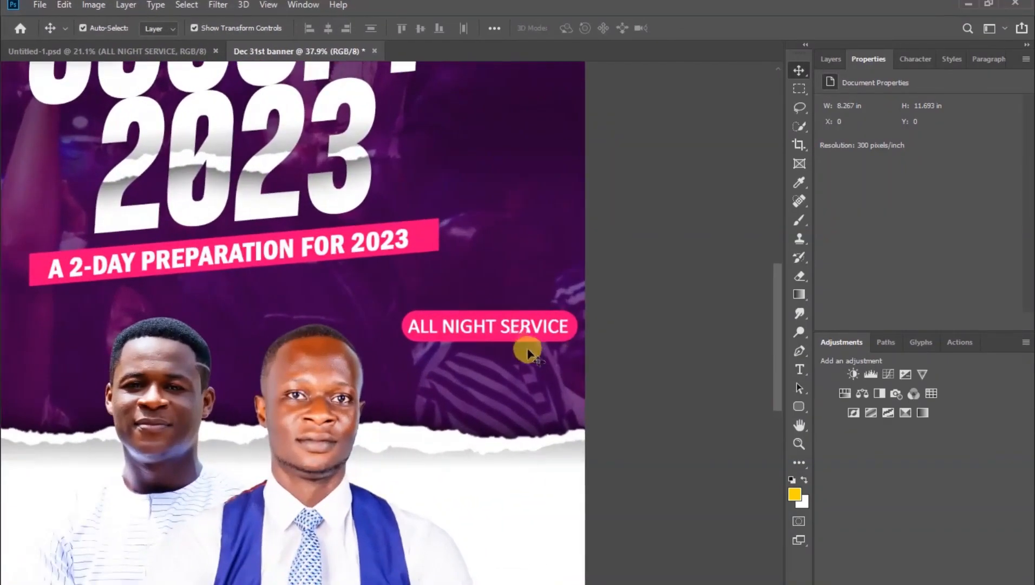
{"action": "left_click_drag", "start_coordinate": [464, 325], "coordinate": [464, 352]}
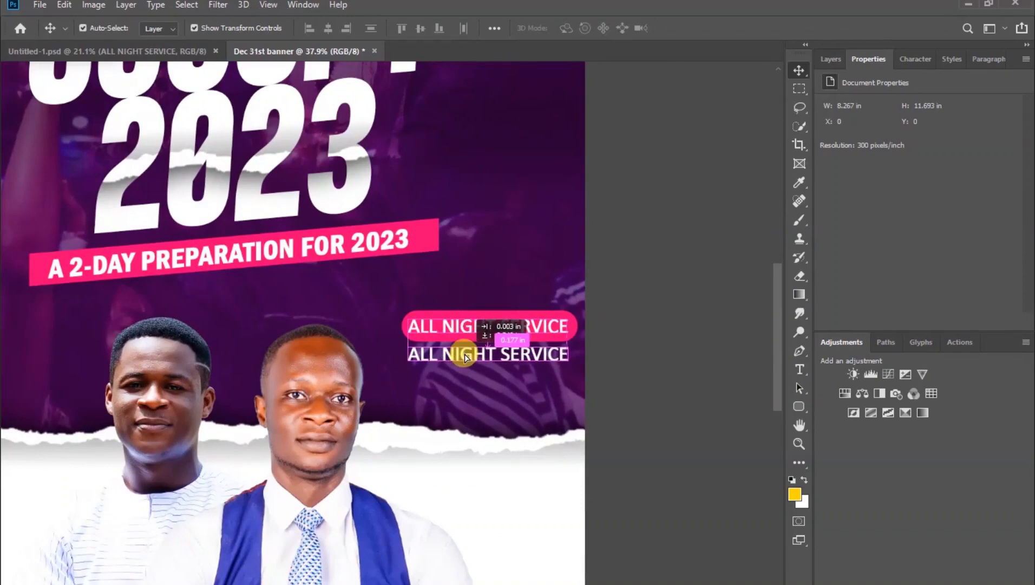
Replace the wording of the copied text under the pink label with "30th & 31st Dec."
{"action": "double_click", "coordinate": [464, 353]}
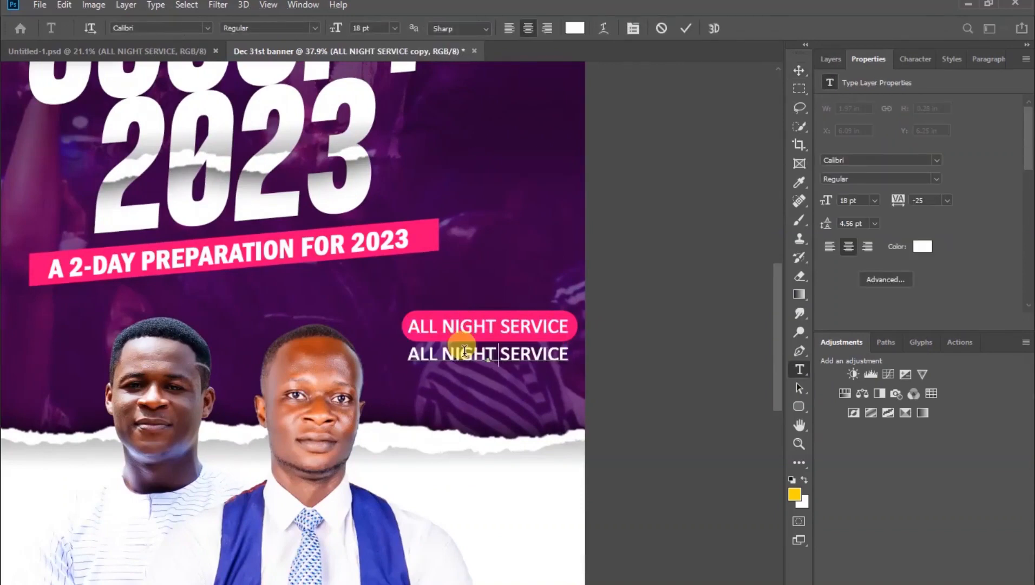
{"action": "type", "text": "30th & 31"}
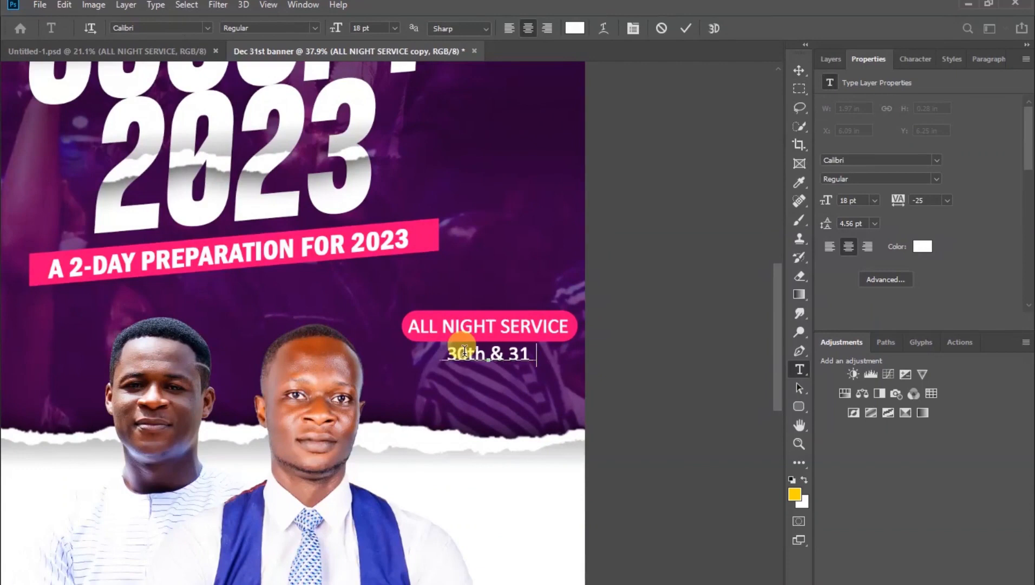
{"action": "type", "text": "st Dec."}
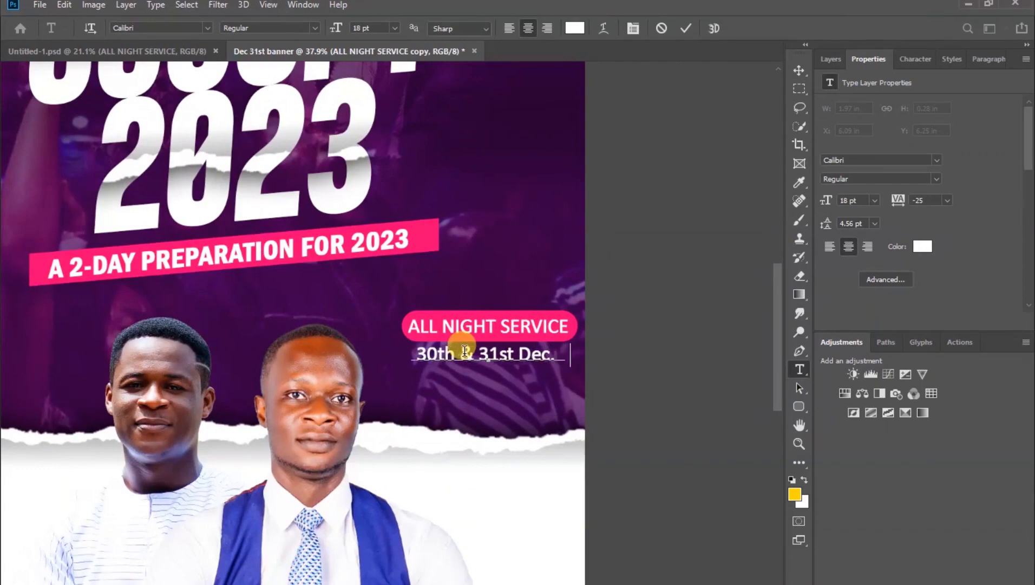
{"action": "key", "text": "ctrl+Return"}
{"action": "key", "text": "v"}
Duplicate the date line directly below itself and change the copy's wording to "FRI & SAT"
{"action": "left_click_drag", "start_coordinate": [504, 354], "coordinate": [502, 375]}
{"action": "double_click", "coordinate": [503, 374]}
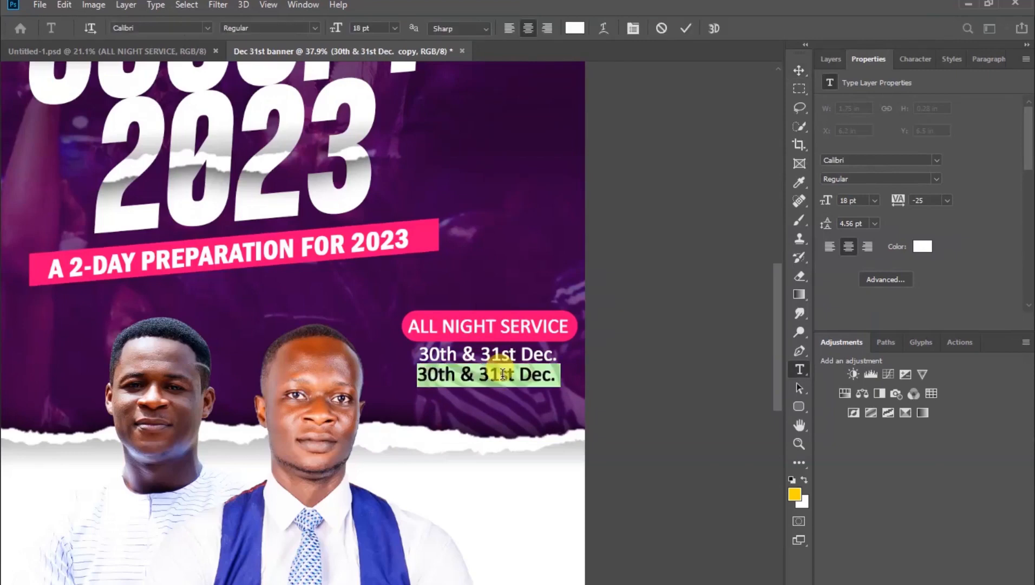
{"action": "type", "text": "FRI & SAT"}
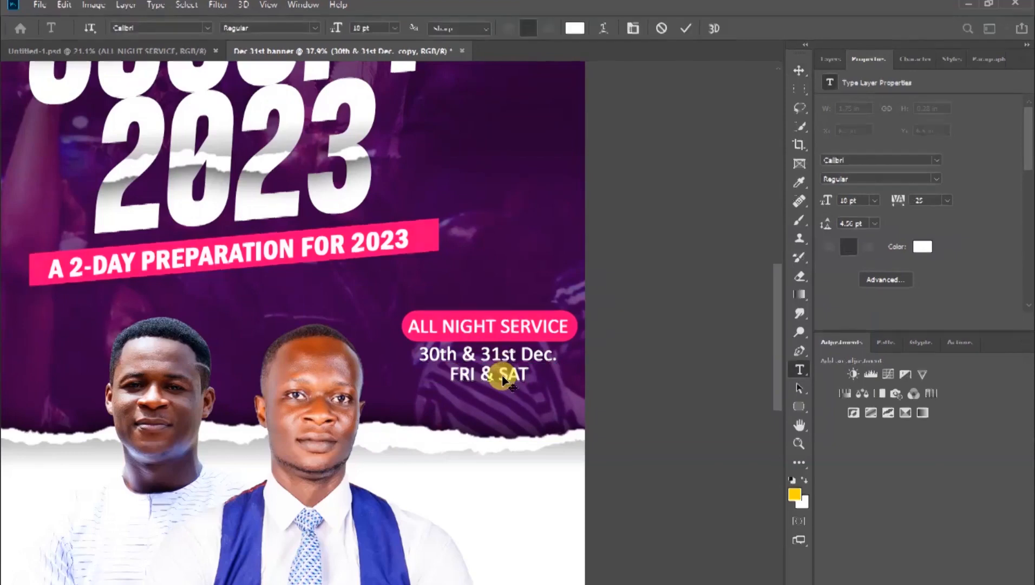
{"action": "left_click", "coordinate": [684, 30]}
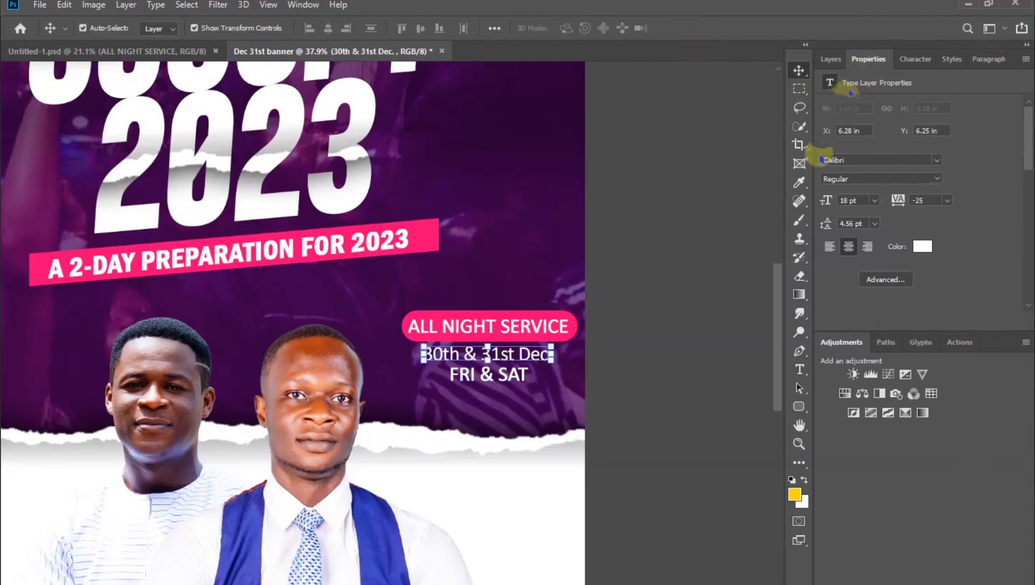
Set the FRI & SAT line to the Bold style of Calibri
{"action": "left_click", "coordinate": [519, 381]}
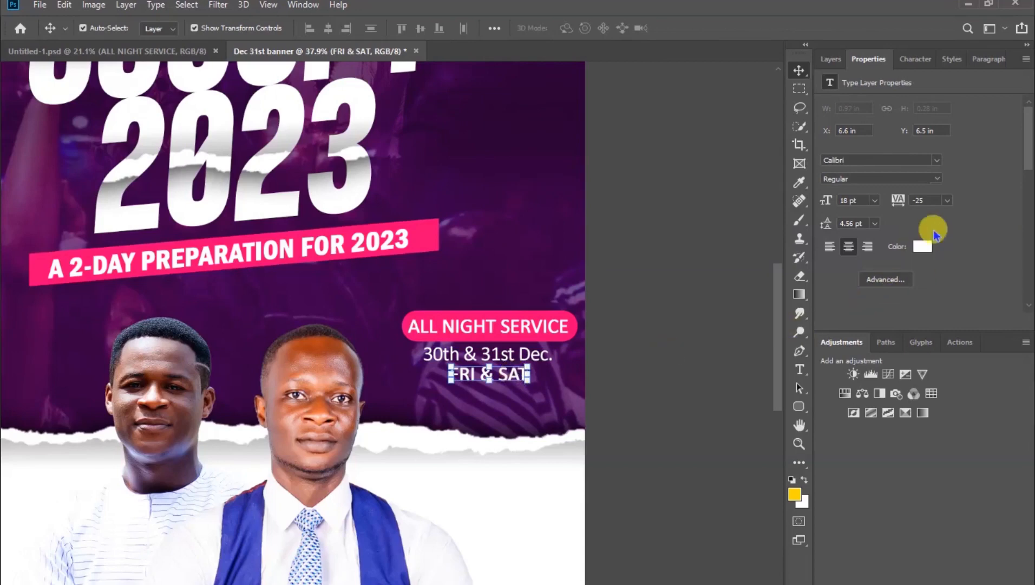
{"action": "left_click", "coordinate": [936, 178]}
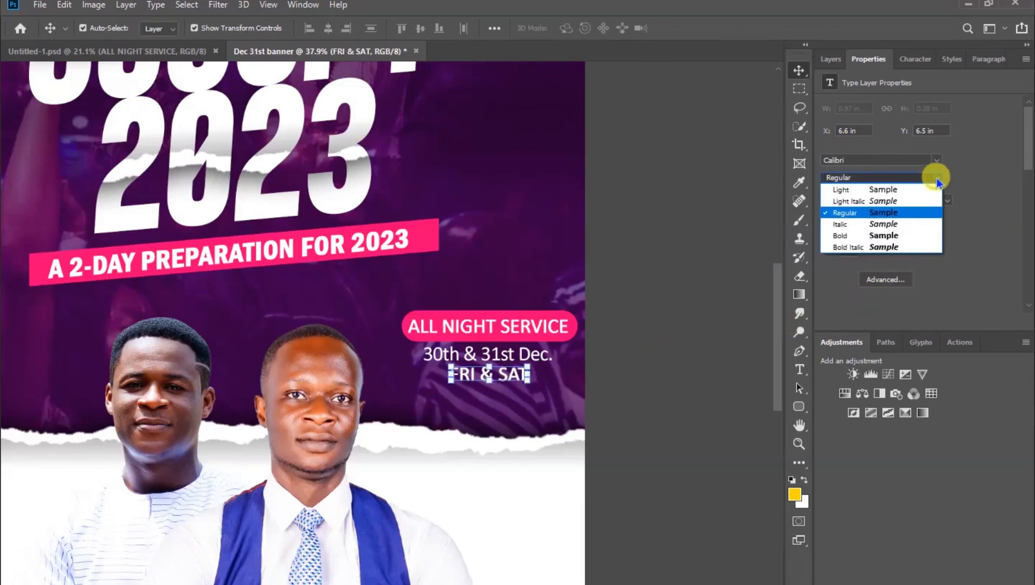
{"action": "left_click", "coordinate": [886, 235]}
{"action": "left_click", "coordinate": [625, 369]}
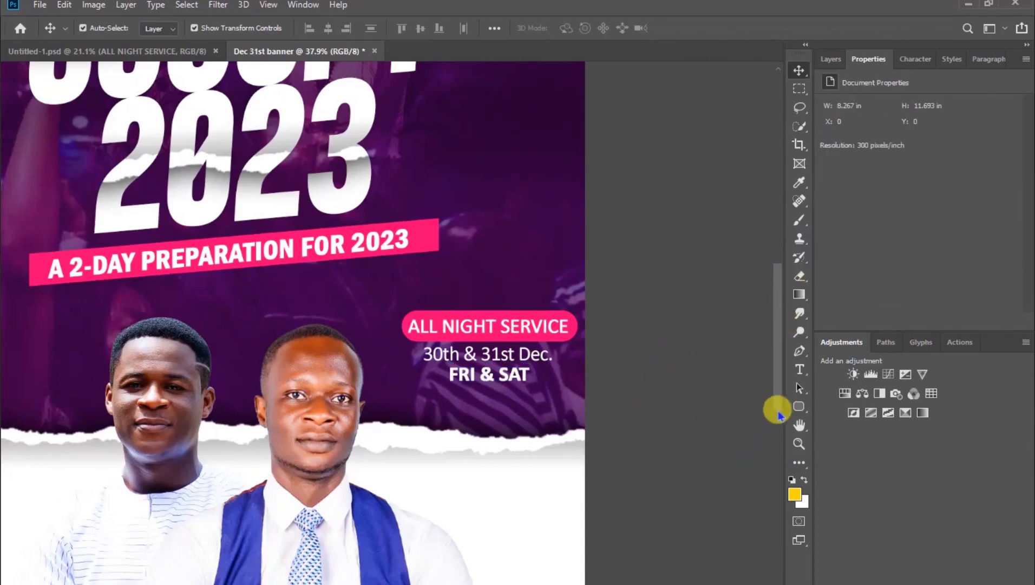
Draw a rectangle of about 386 by 64 px directly below the FRI & SAT line
{"action": "right_click", "coordinate": [799, 406]}
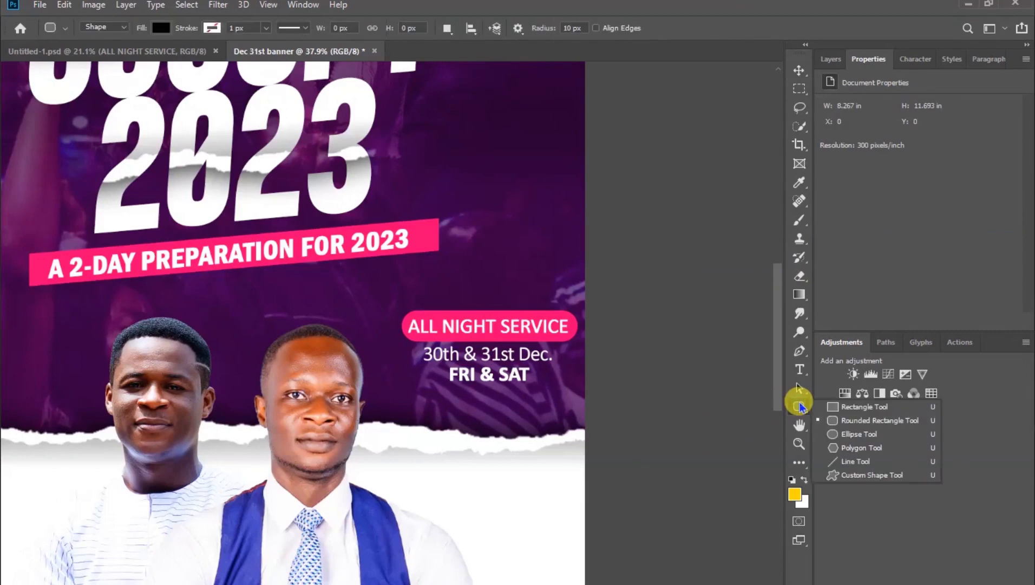
{"action": "left_click", "coordinate": [855, 406]}
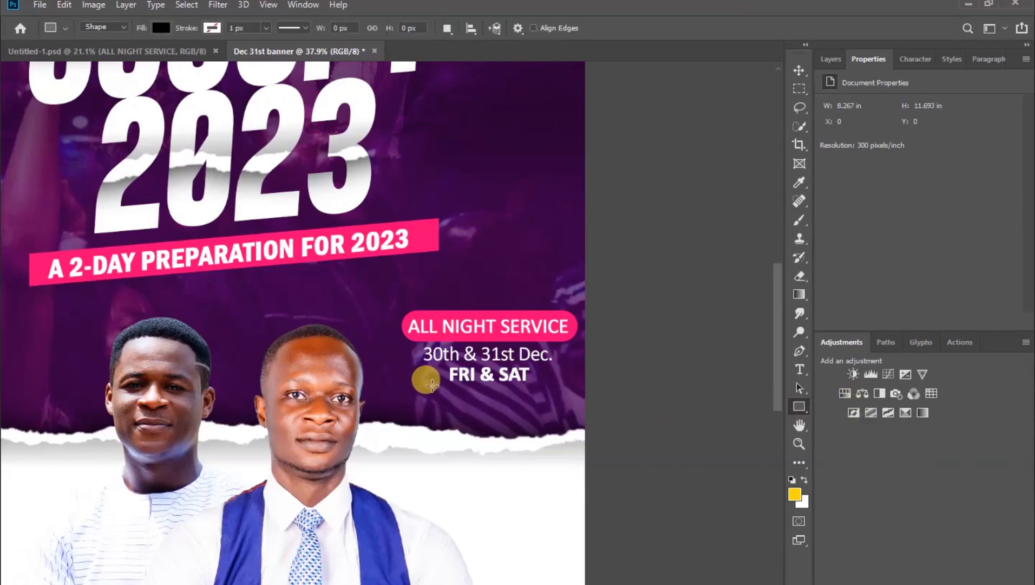
{"action": "left_click_drag", "start_coordinate": [432, 384], "coordinate": [537, 403]}
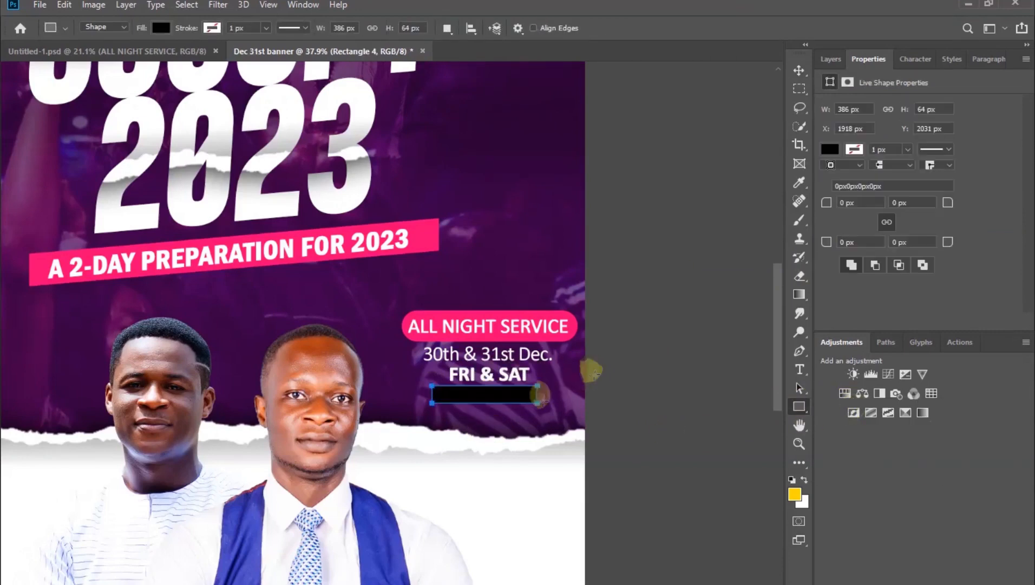
{"action": "left_click", "coordinate": [795, 73]}
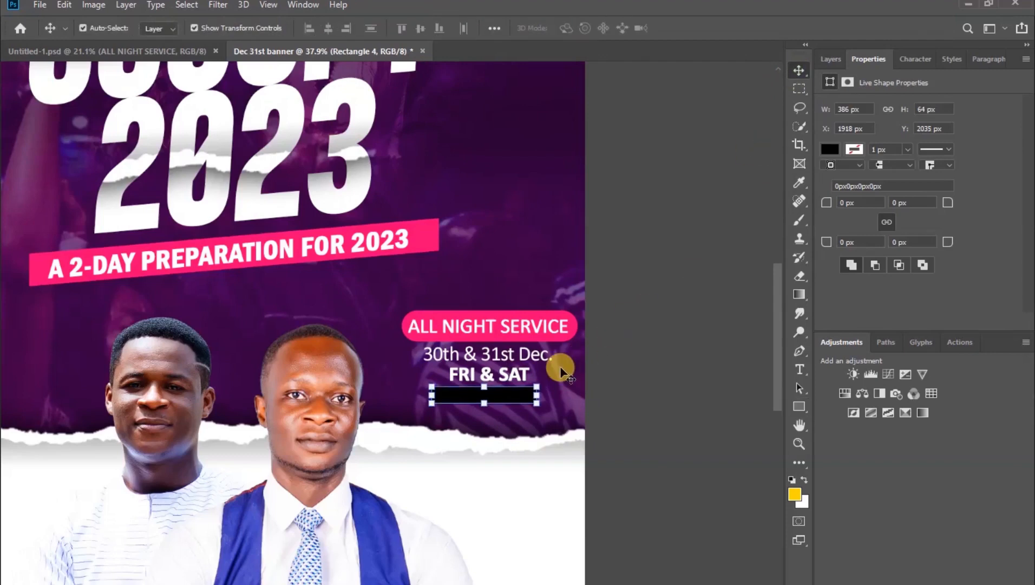
Fill the new rectangle with the yellow sampled from the bar along the flyer's lower edge
{"action": "left_click_drag", "start_coordinate": [778, 284], "coordinate": [782, 342]}
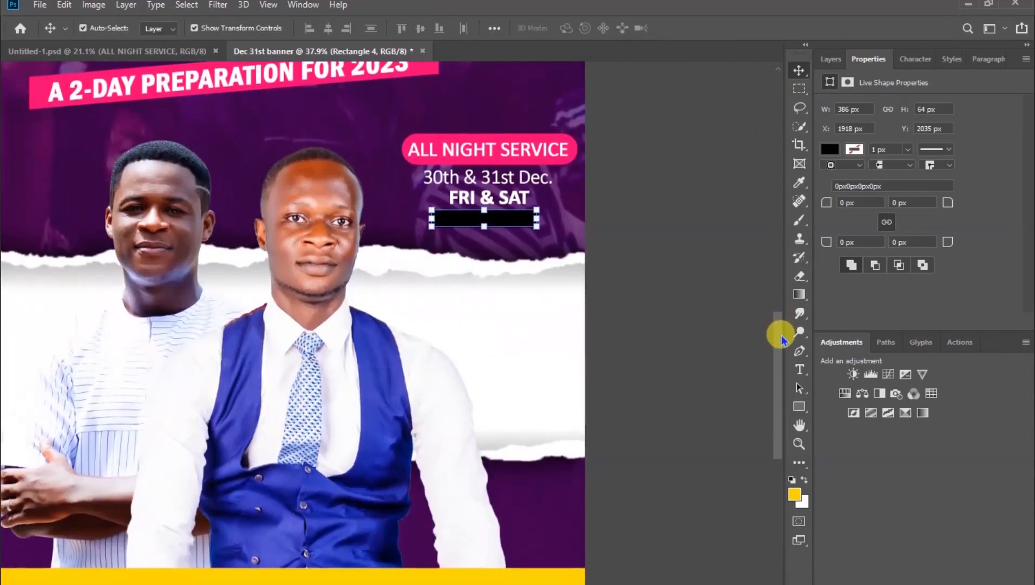
{"action": "left_click", "coordinate": [834, 150]}
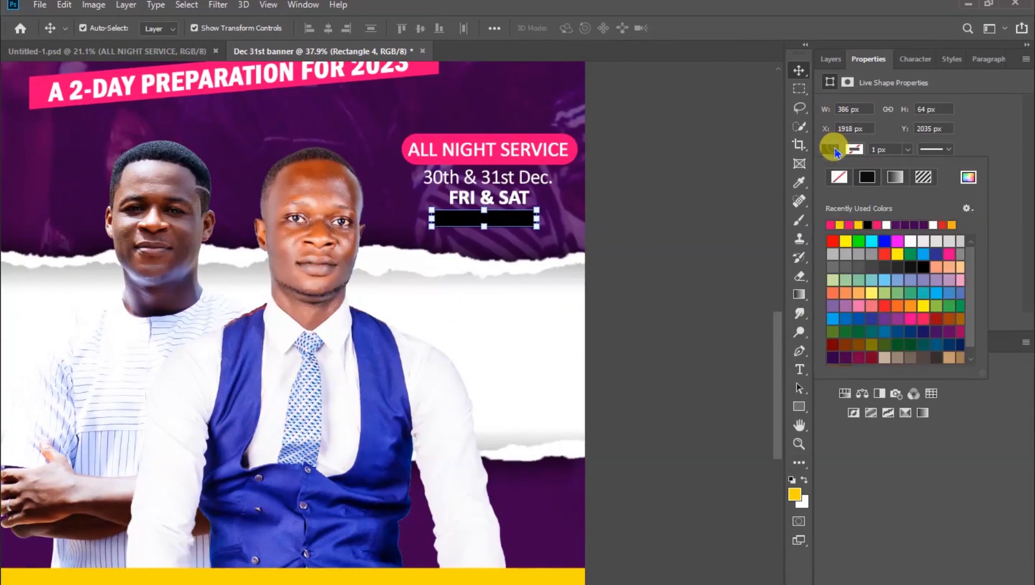
{"action": "left_click", "coordinate": [967, 178]}
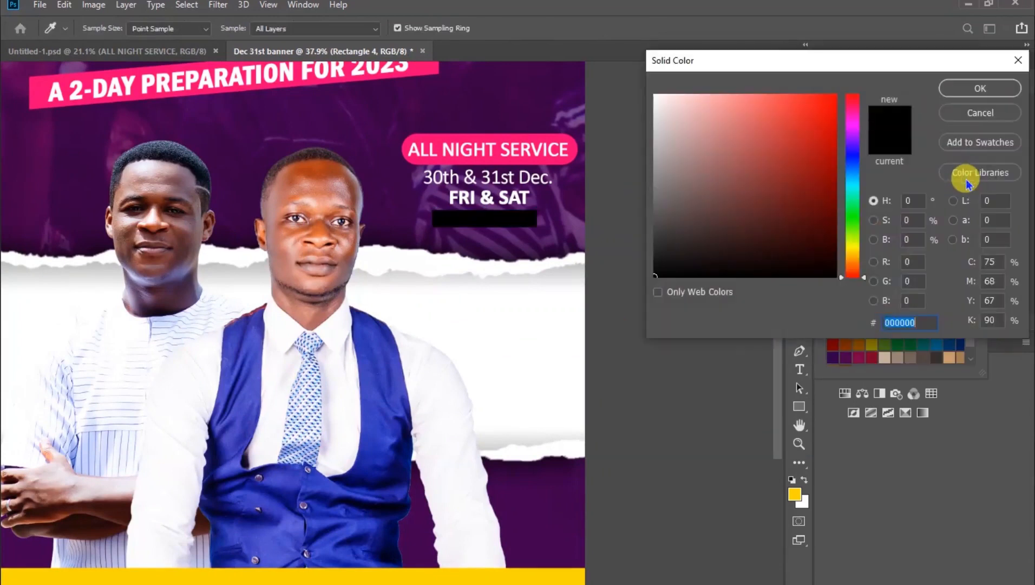
{"action": "left_click", "coordinate": [538, 582]}
{"action": "left_click", "coordinate": [980, 88]}
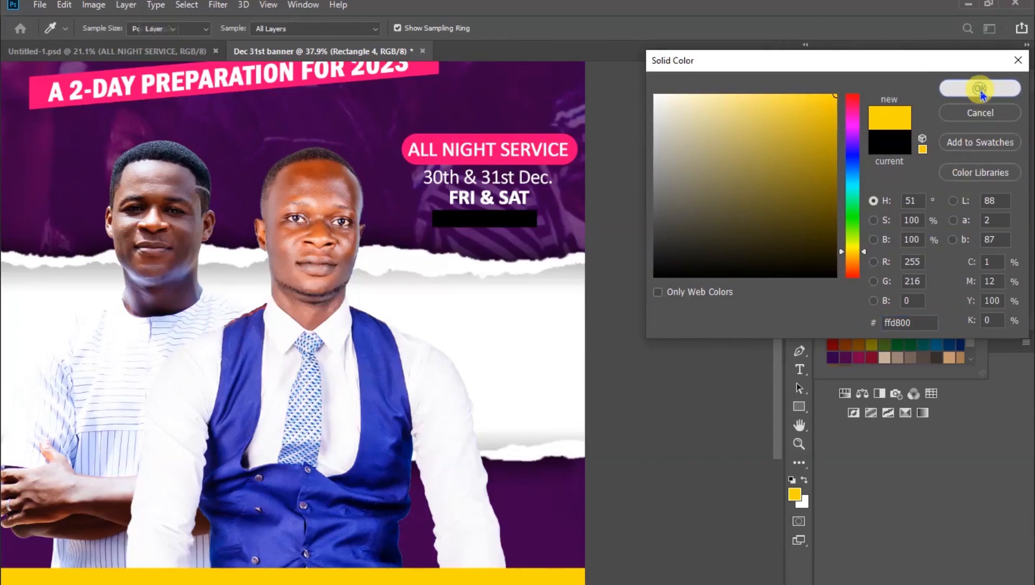
{"action": "left_click", "coordinate": [695, 144]}
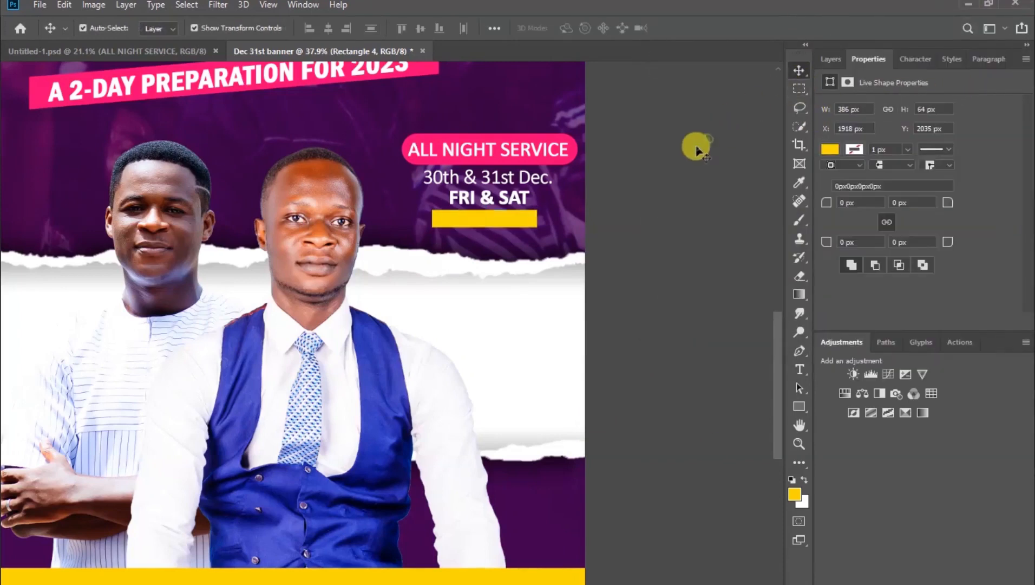
Add the white text "9PM" and center it on the small yellow rectangle below FRI & SAT
{"action": "left_click", "coordinate": [798, 374]}
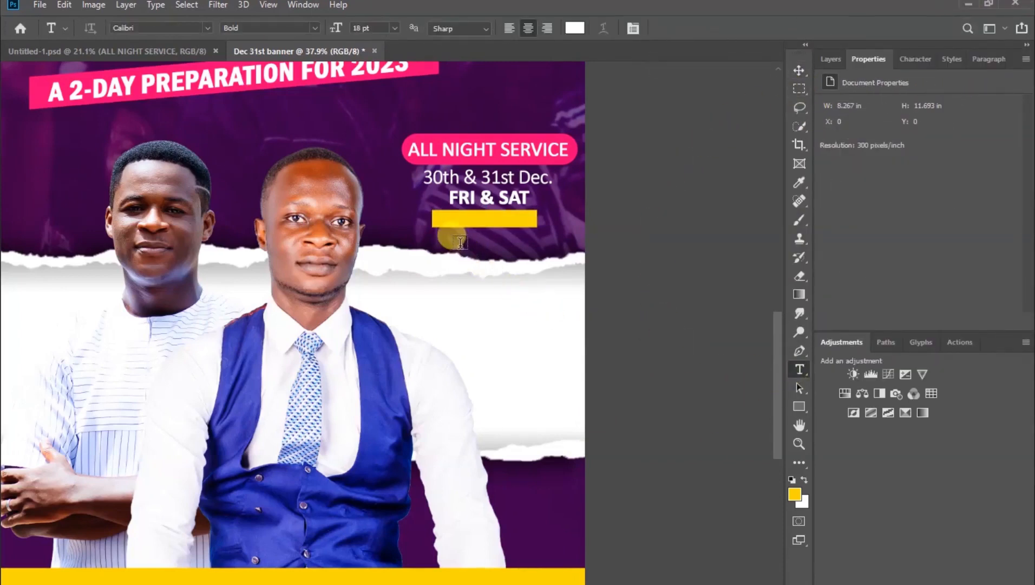
{"action": "left_click", "coordinate": [453, 234]}
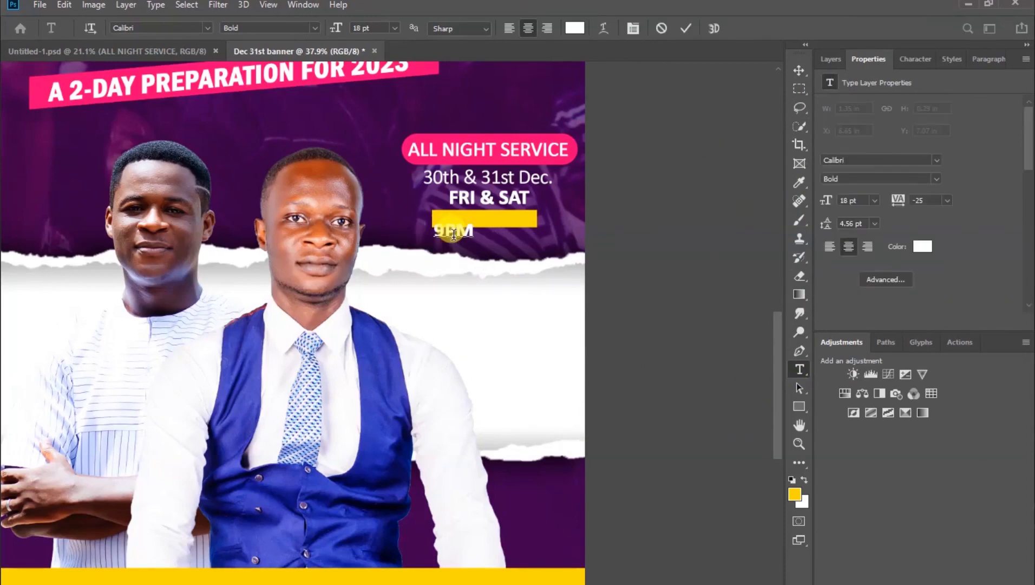
{"action": "left_click", "coordinate": [685, 28]}
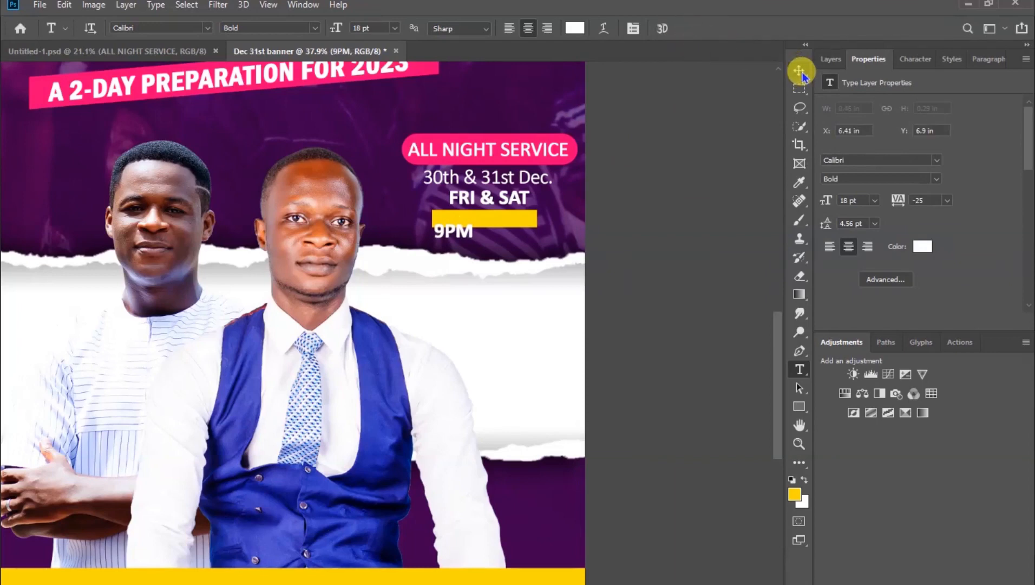
{"action": "left_click", "coordinate": [799, 70]}
{"action": "left_click", "coordinate": [467, 233]}
{"action": "left_click_drag", "start_coordinate": [460, 232], "coordinate": [490, 214]}
{"action": "scroll", "coordinate": [487, 203], "scroll_direction": "up", "scroll_amount": 5}
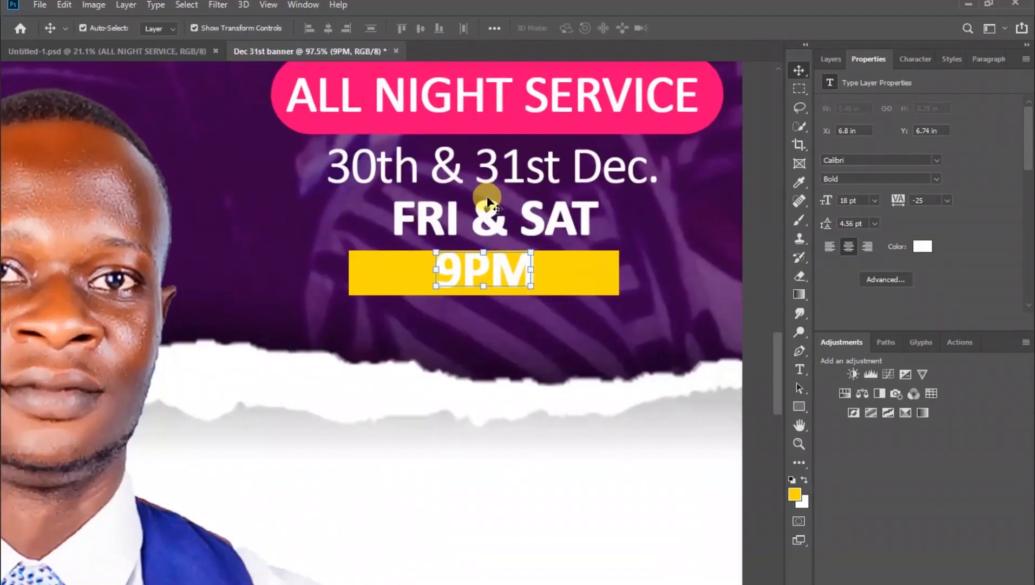
{"action": "scroll", "coordinate": [487, 200], "scroll_direction": "up", "scroll_amount": 2}
{"action": "left_click_drag", "start_coordinate": [513, 296], "coordinate": [512, 300]}
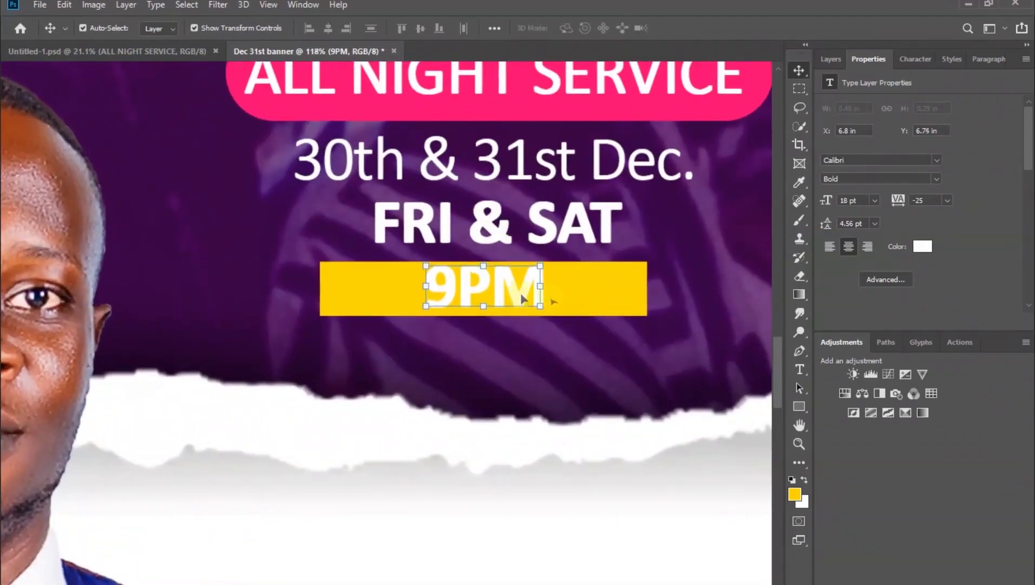
Recolor the 9PM text black (000000) and set its style to Regular
{"action": "left_click", "coordinate": [916, 248]}
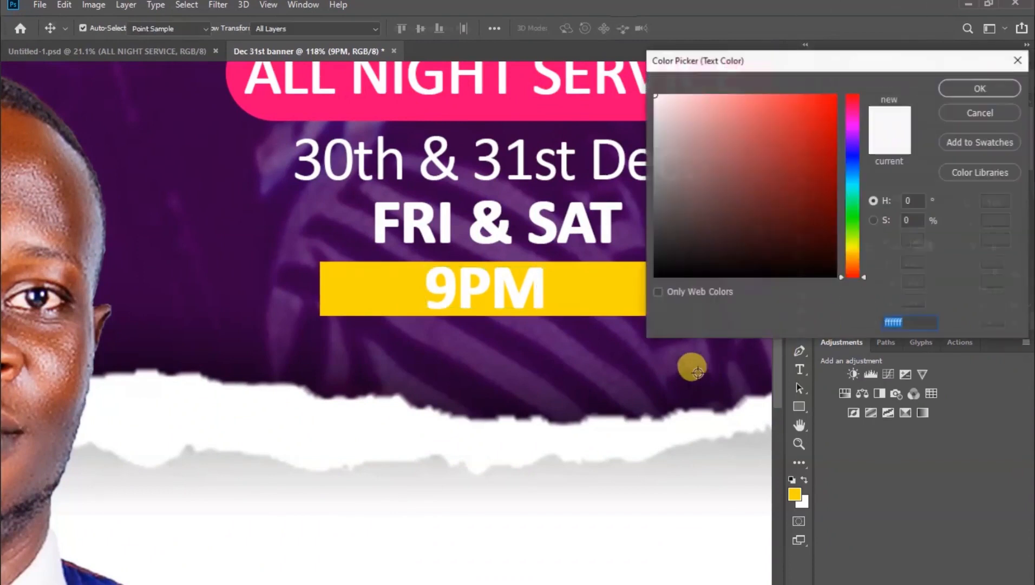
{"action": "left_click", "coordinate": [731, 275]}
{"action": "left_click", "coordinate": [736, 276]}
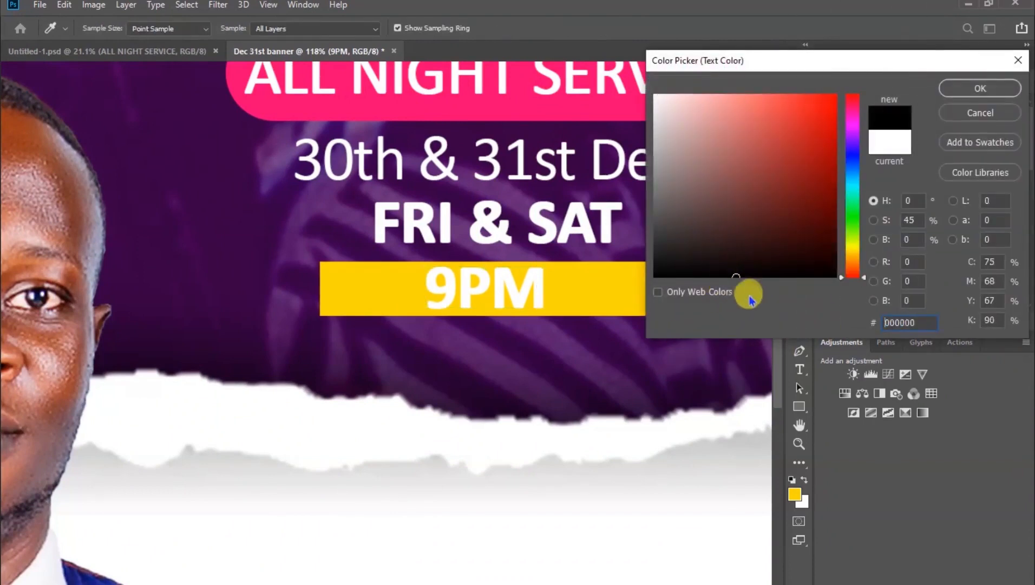
{"action": "left_click", "coordinate": [966, 89]}
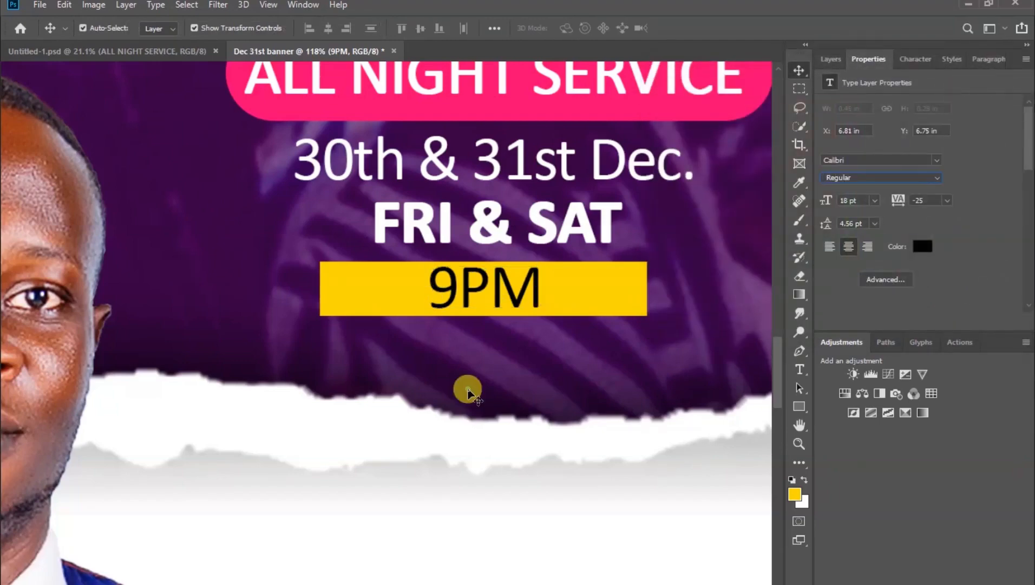
{"action": "left_click", "coordinate": [468, 391]}
{"action": "scroll", "coordinate": [468, 391], "scroll_direction": "down", "scroll_amount": 6}
{"action": "scroll", "coordinate": [468, 391], "scroll_direction": "down", "scroll_amount": 6}
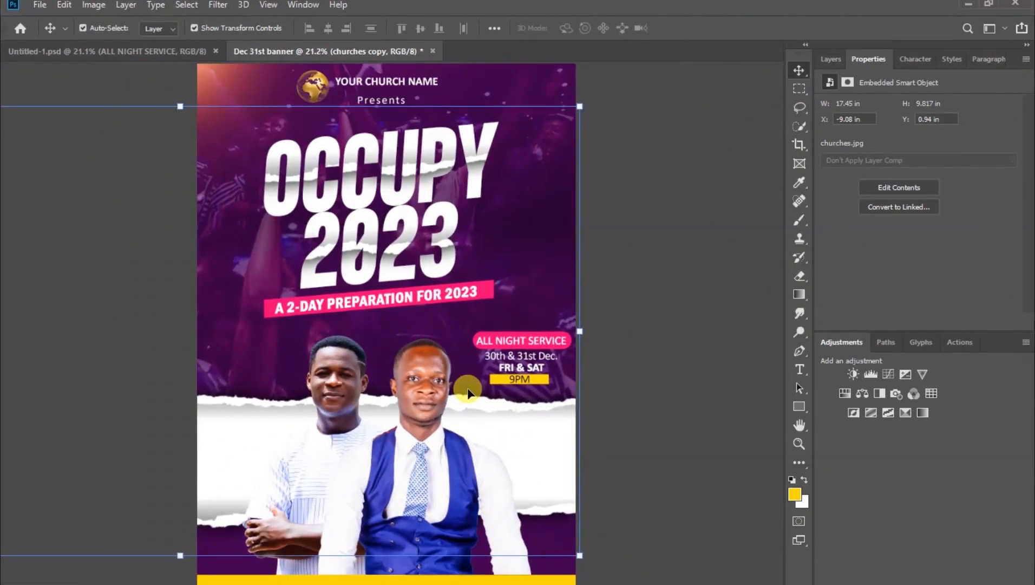
{"action": "left_click", "coordinate": [723, 347]}
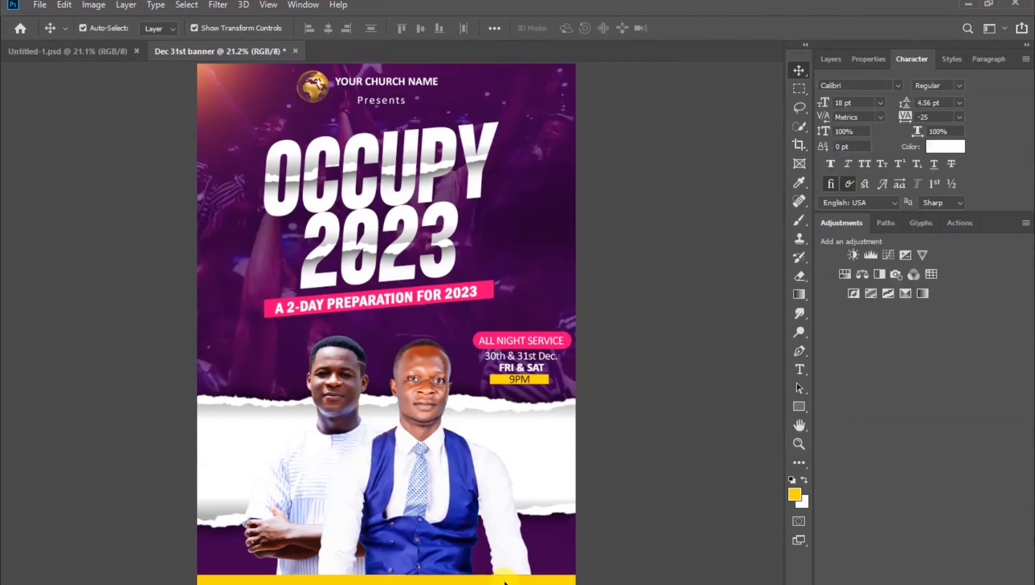
Place the location icon and Phone volume images from the New folder in Downloads into the flyer
{"action": "key", "text": "alt+Tab"}
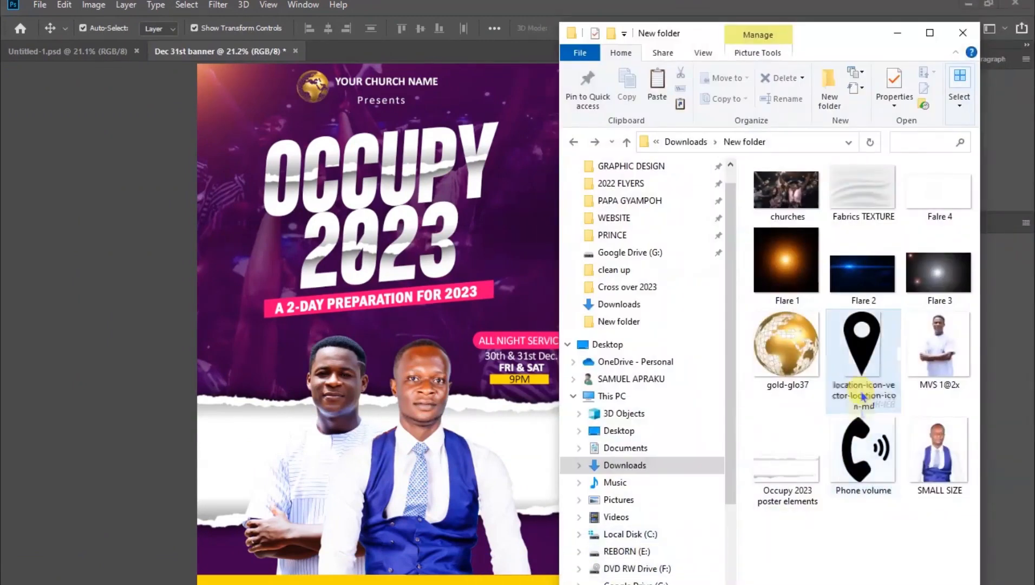
{"action": "left_click_drag", "start_coordinate": [868, 533], "coordinate": [433, 460]}
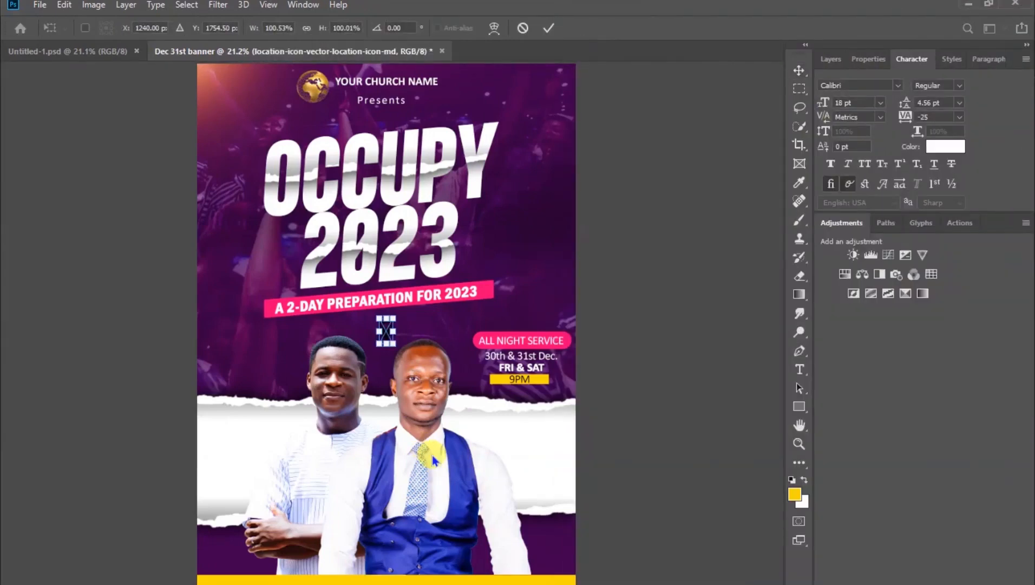
{"action": "left_click", "coordinate": [549, 35]}
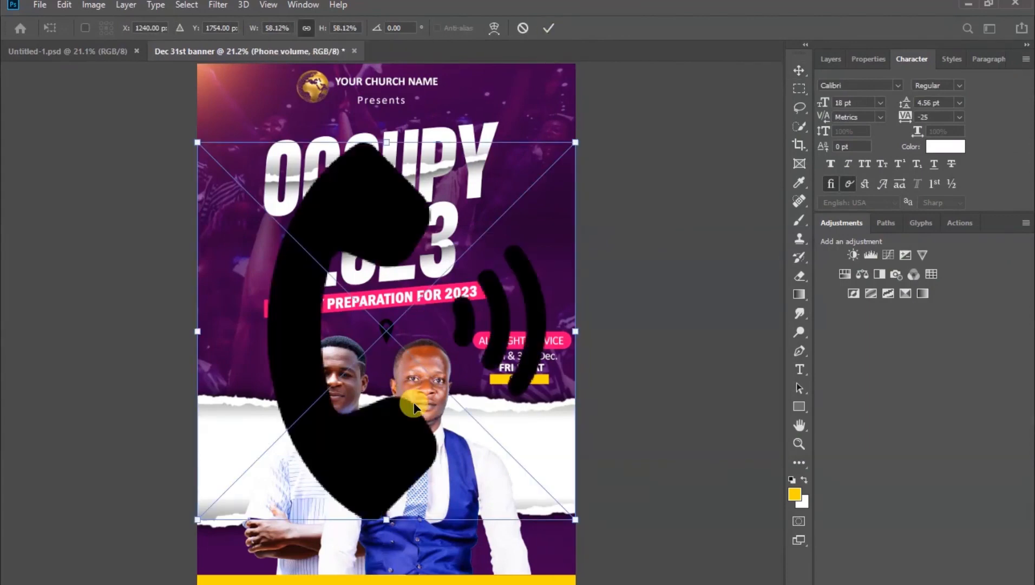
Scale the phone icon down to a small symbol and position it on the right part of the yellow bottom bar
{"action": "left_click_drag", "start_coordinate": [348, 192], "coordinate": [460, 264]}
{"action": "left_click_drag", "start_coordinate": [498, 211], "coordinate": [501, 573]}
{"action": "left_click", "coordinate": [683, 281]}
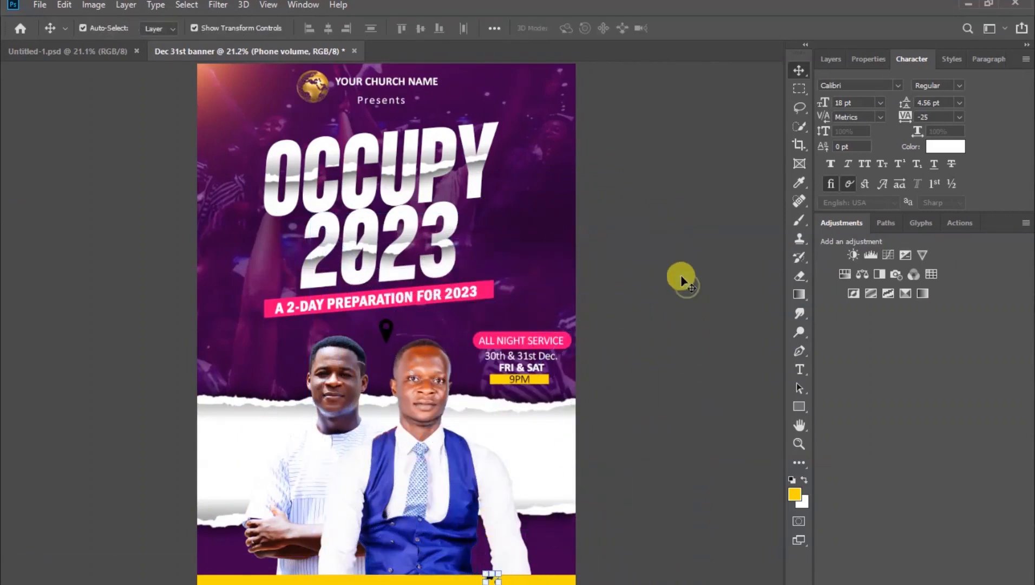
{"action": "left_click", "coordinate": [681, 278]}
Move the location icon down onto the left part of the yellow bottom bar
{"action": "left_click_drag", "start_coordinate": [385, 337], "coordinate": [322, 563]}
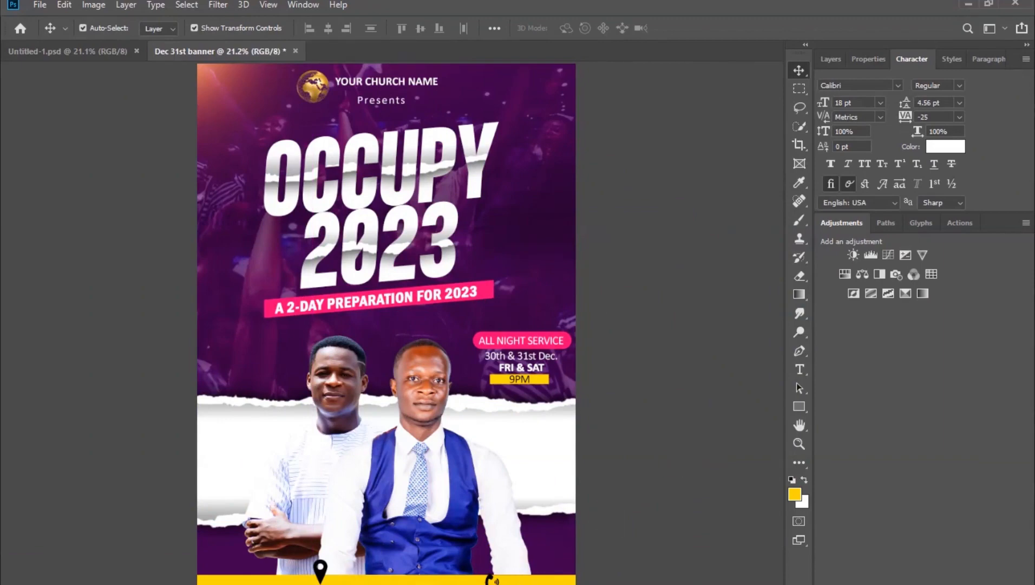
{"action": "scroll", "coordinate": [433, 582], "scroll_direction": "up", "scroll_amount": 3}
{"action": "left_click_drag", "start_coordinate": [431, 577], "coordinate": [488, 409]}
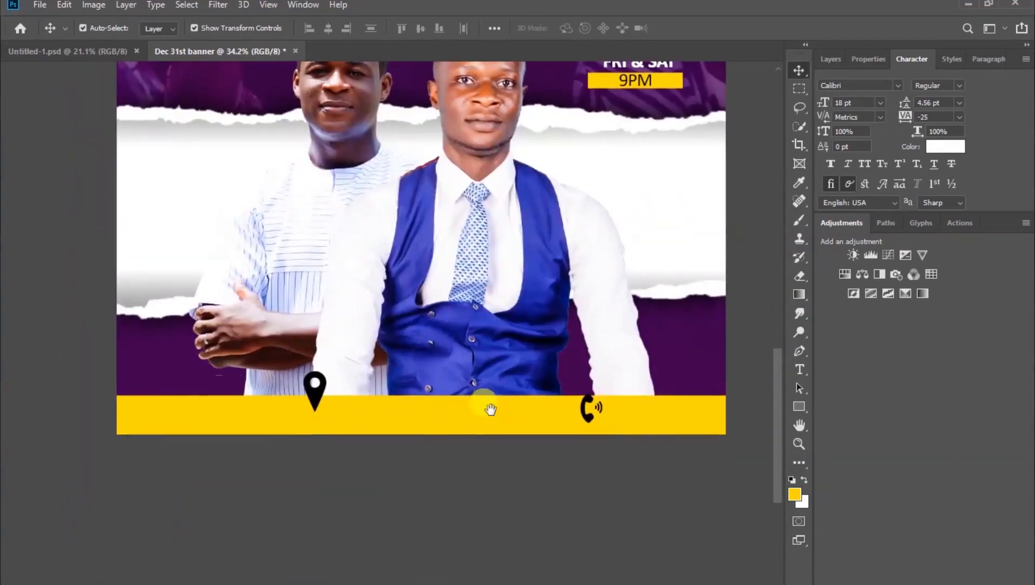
{"action": "scroll", "coordinate": [447, 463], "scroll_direction": "up", "scroll_amount": 1}
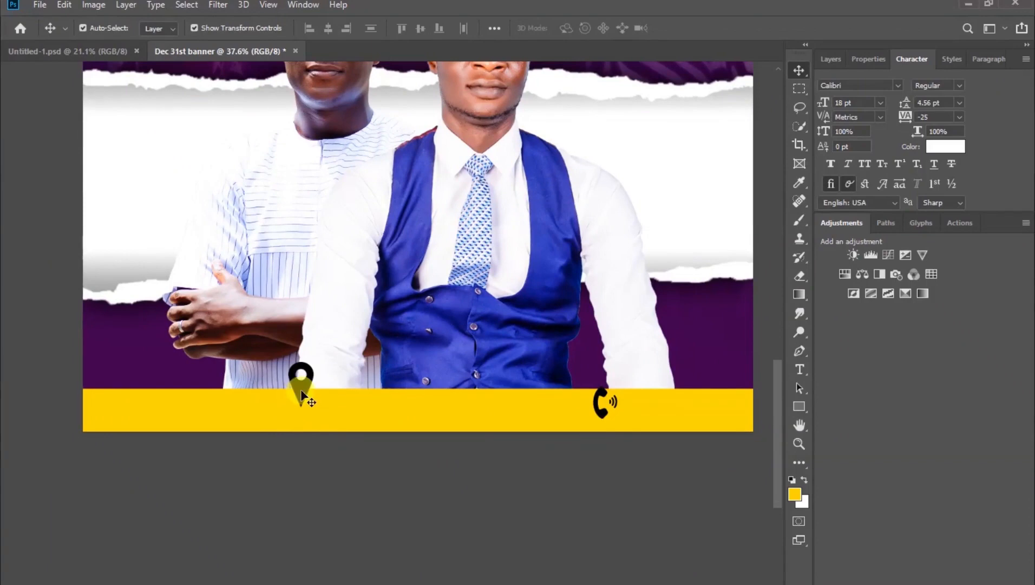
{"action": "left_click_drag", "start_coordinate": [302, 397], "coordinate": [234, 401]}
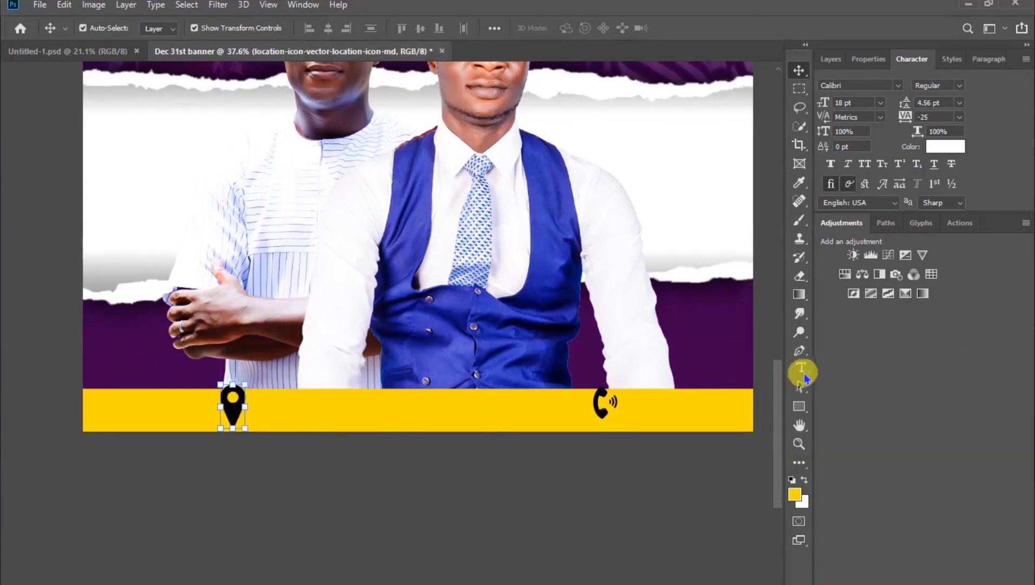
Draw a black circle about 141 px in diameter behind the location icon, directly above the 9PM layer
{"action": "left_click", "coordinate": [831, 60]}
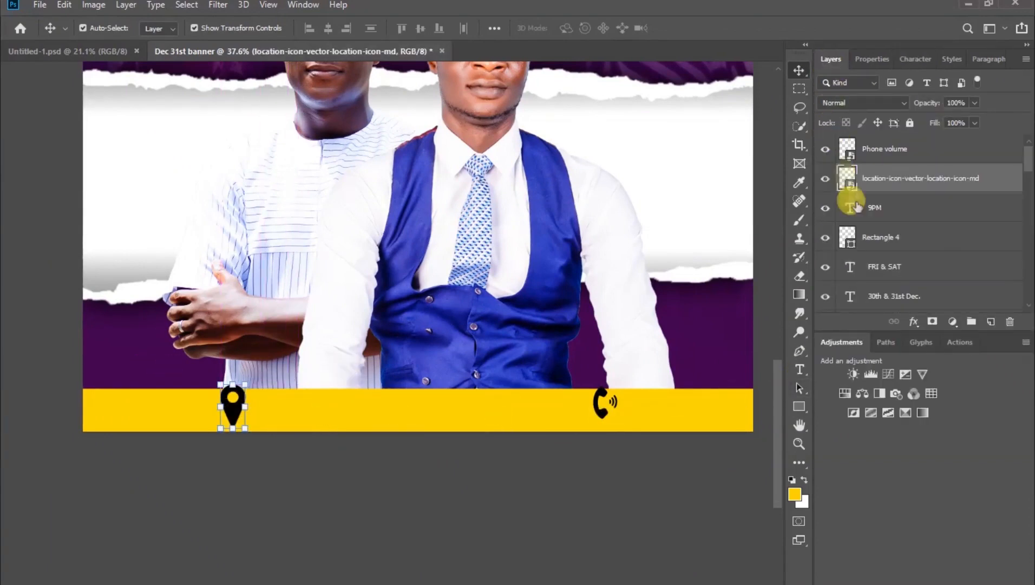
{"action": "left_click", "coordinate": [920, 216]}
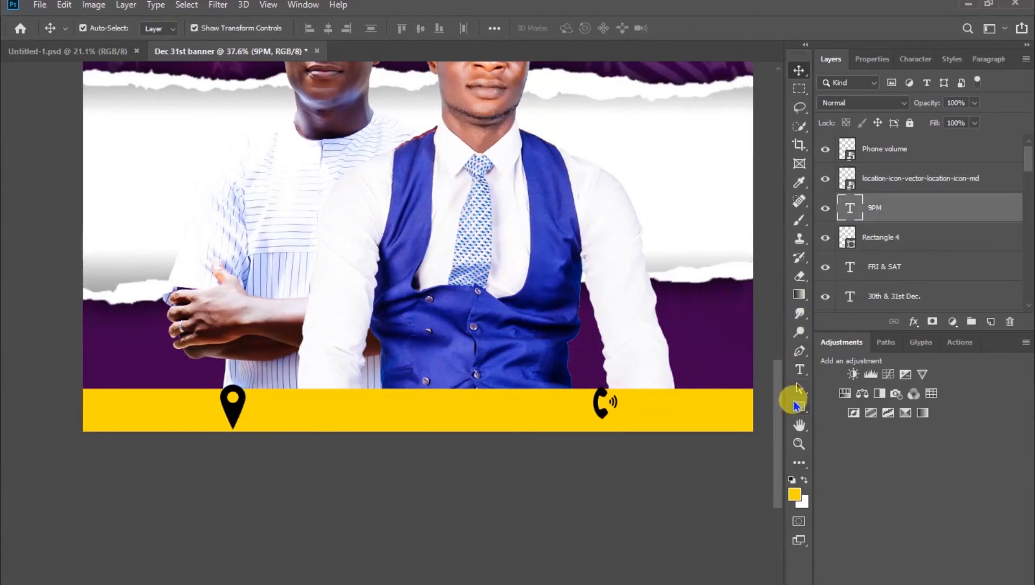
{"action": "left_click", "coordinate": [799, 407]}
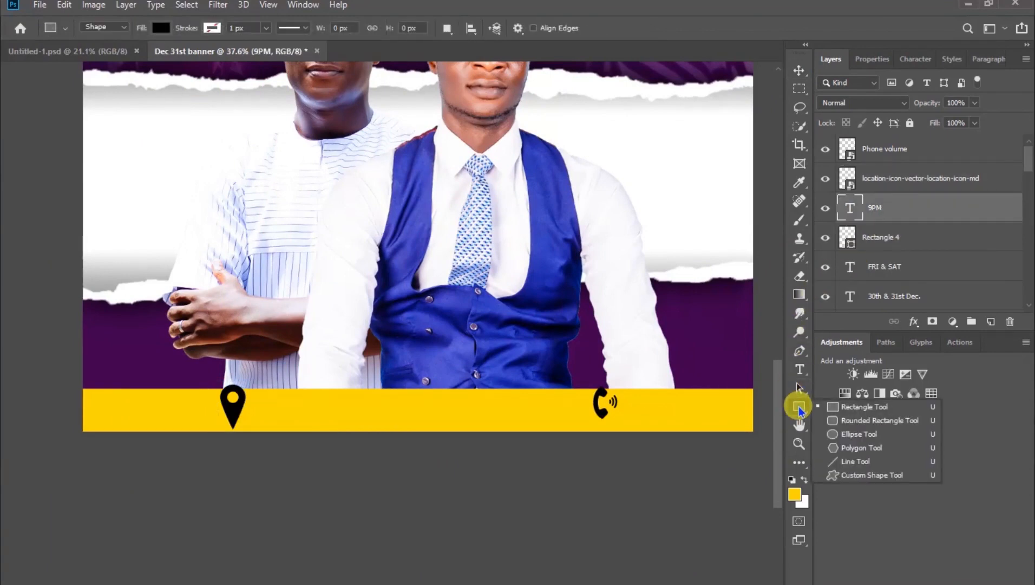
{"action": "left_click", "coordinate": [863, 438]}
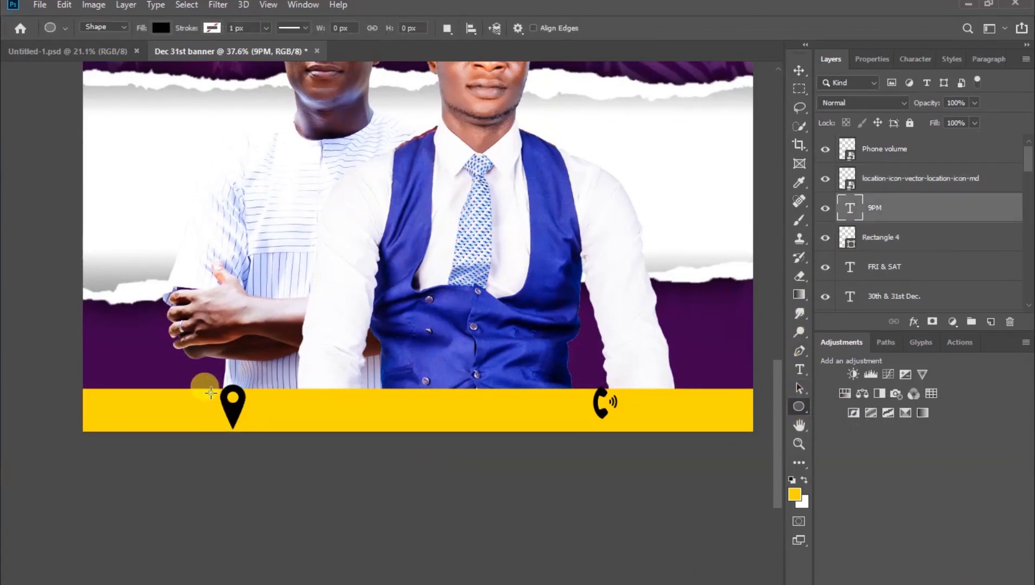
{"action": "left_click_drag", "start_coordinate": [205, 386], "coordinate": [292, 431]}
{"action": "left_click", "coordinate": [800, 72]}
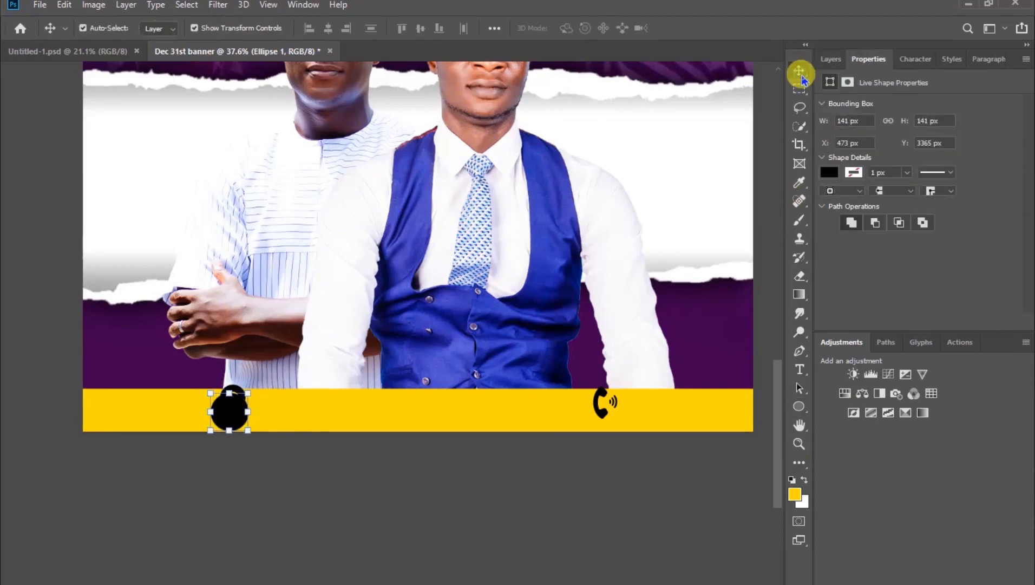
{"action": "left_click", "coordinate": [235, 412]}
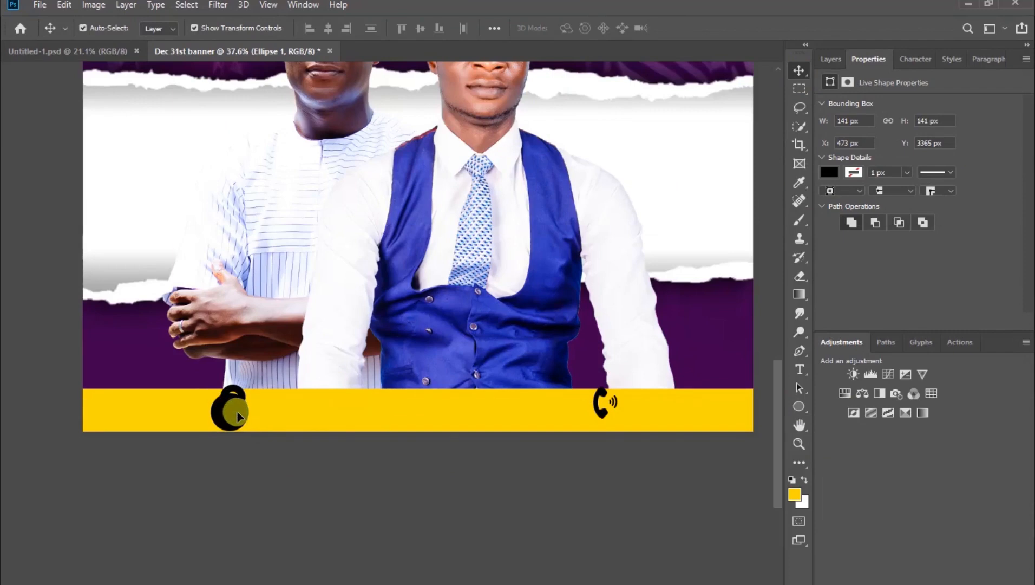
Apply a yellow (ffd800) Color Overlay to the location icon, sampling the color from the bottom bar
{"action": "left_click_drag", "start_coordinate": [236, 416], "coordinate": [236, 414]}
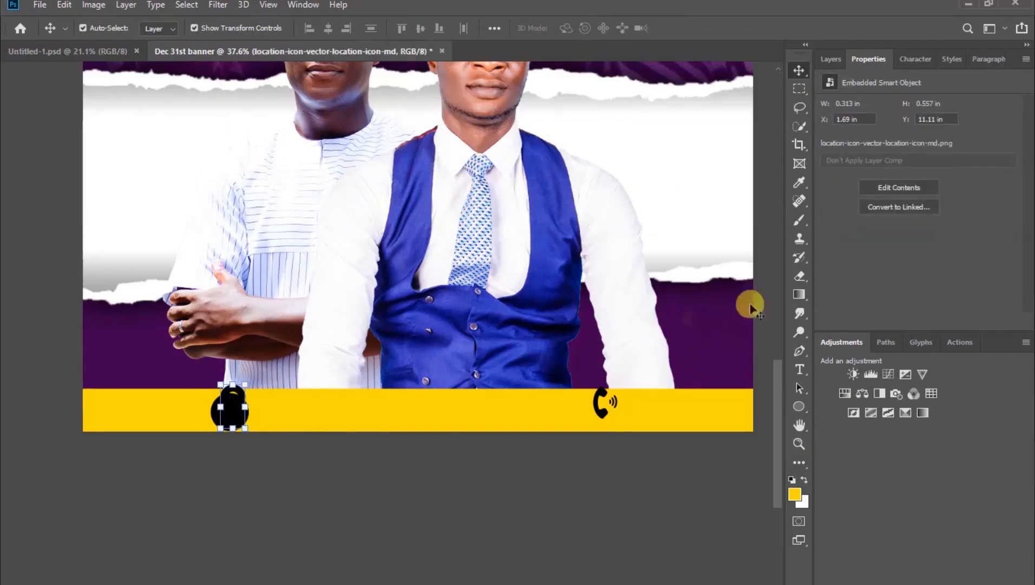
{"action": "left_click", "coordinate": [834, 60]}
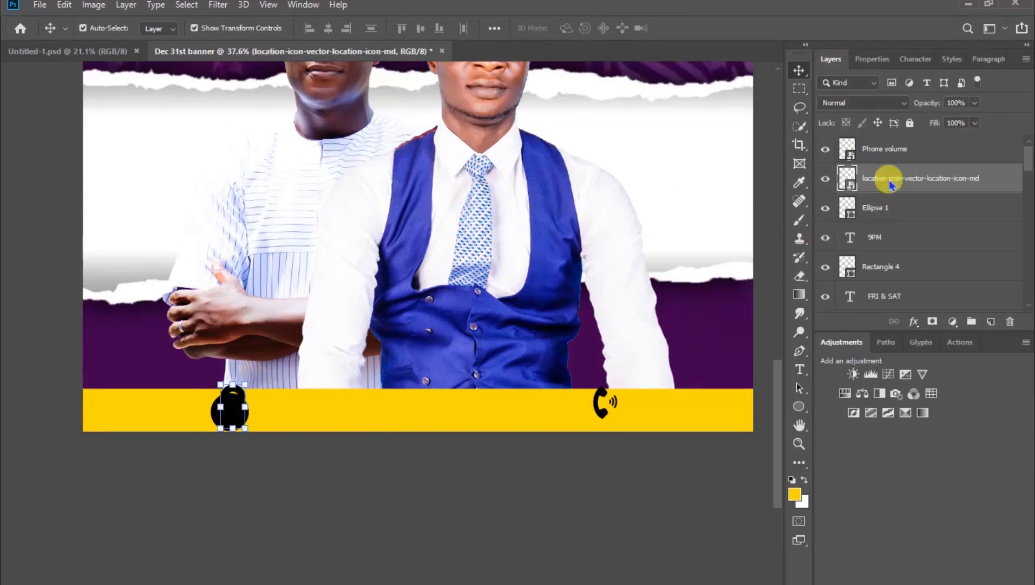
{"action": "left_click", "coordinate": [924, 186]}
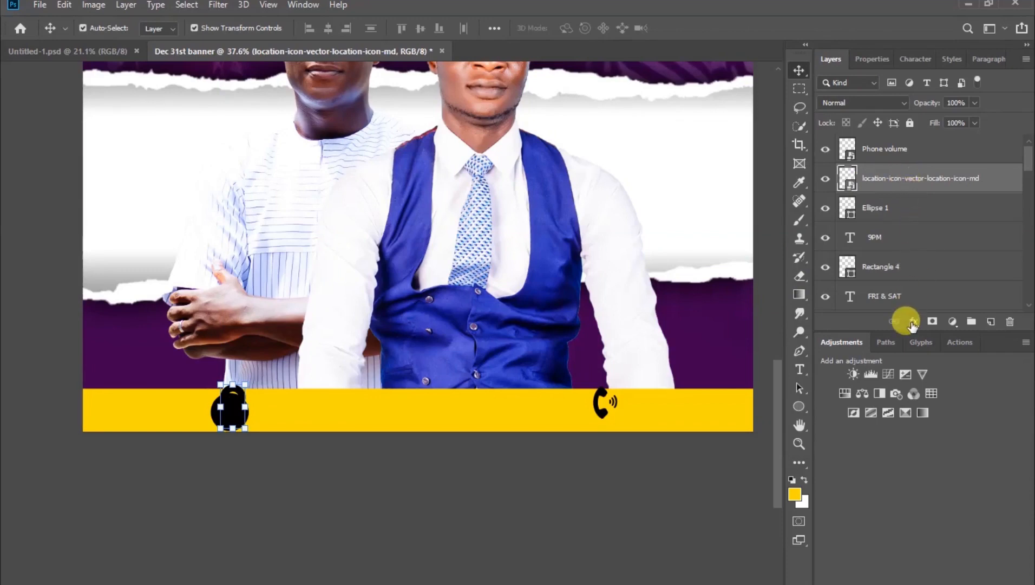
{"action": "left_click", "coordinate": [914, 322]}
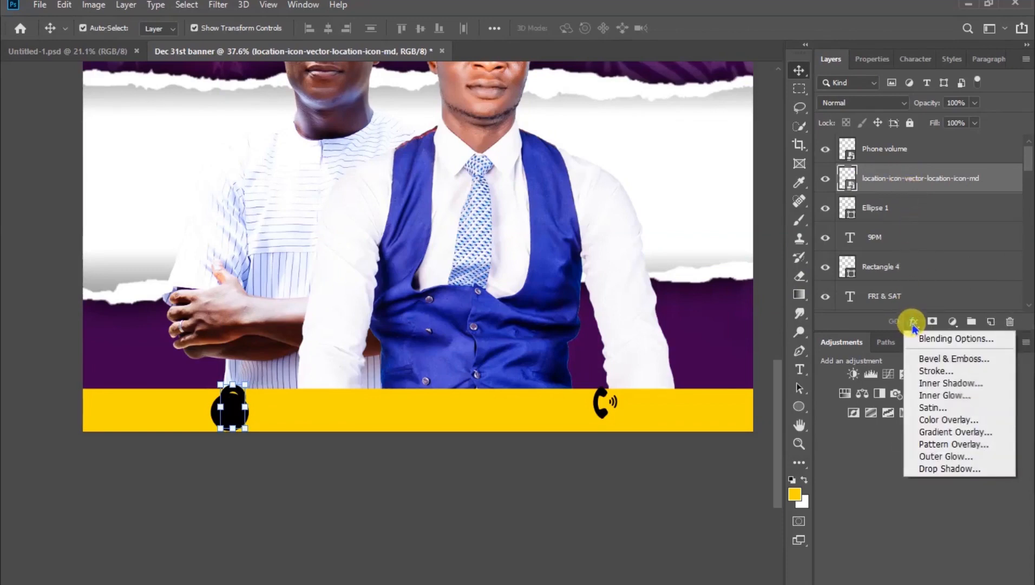
{"action": "left_click", "coordinate": [972, 420]}
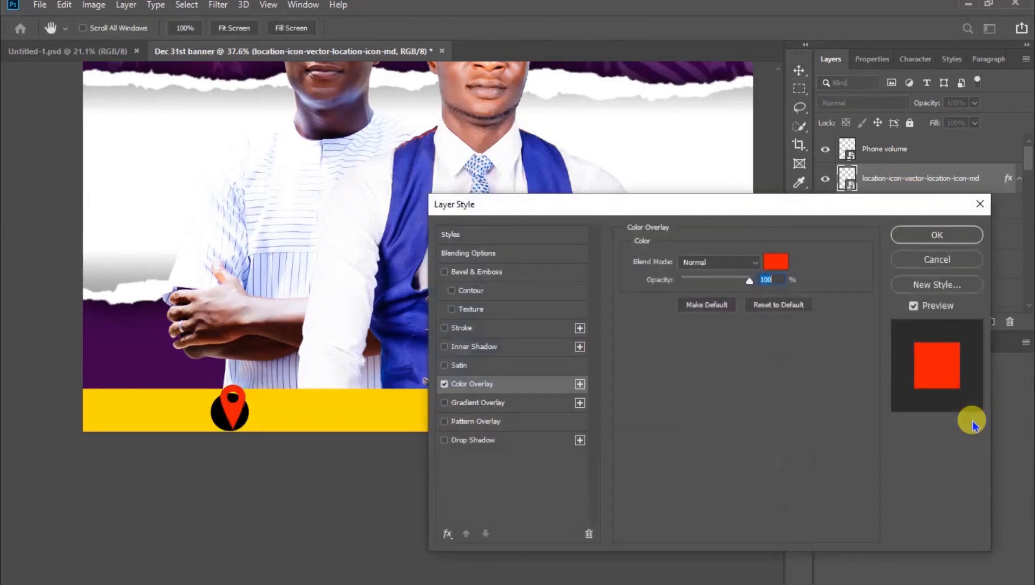
{"action": "left_click", "coordinate": [780, 264]}
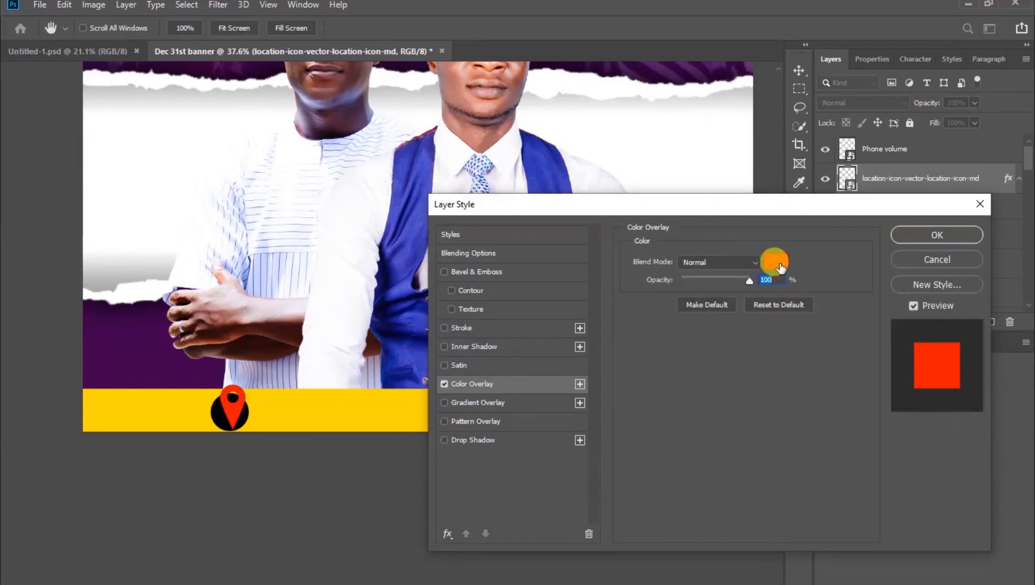
{"action": "left_click", "coordinate": [353, 408]}
{"action": "left_click", "coordinate": [966, 91]}
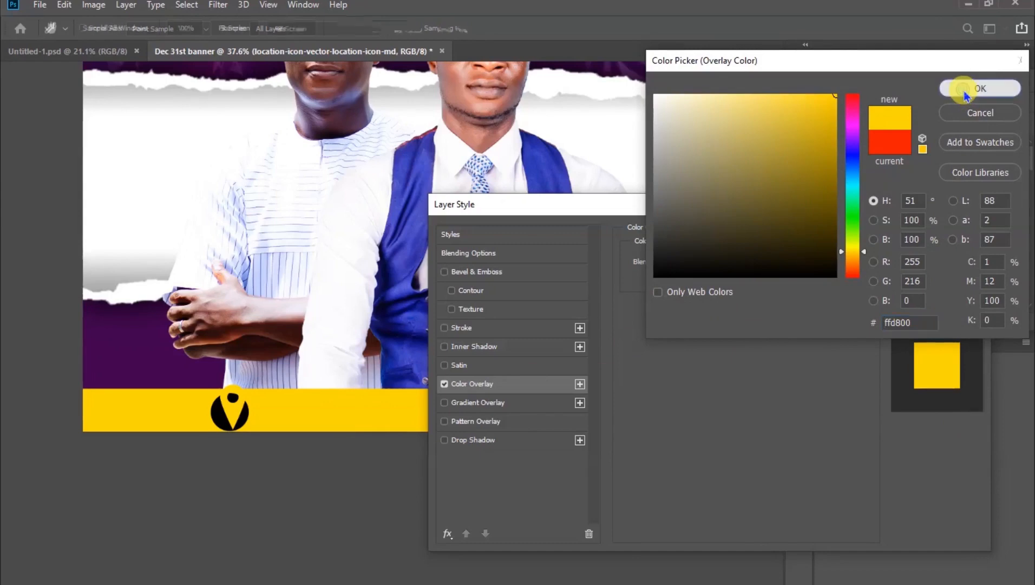
{"action": "left_click", "coordinate": [926, 233]}
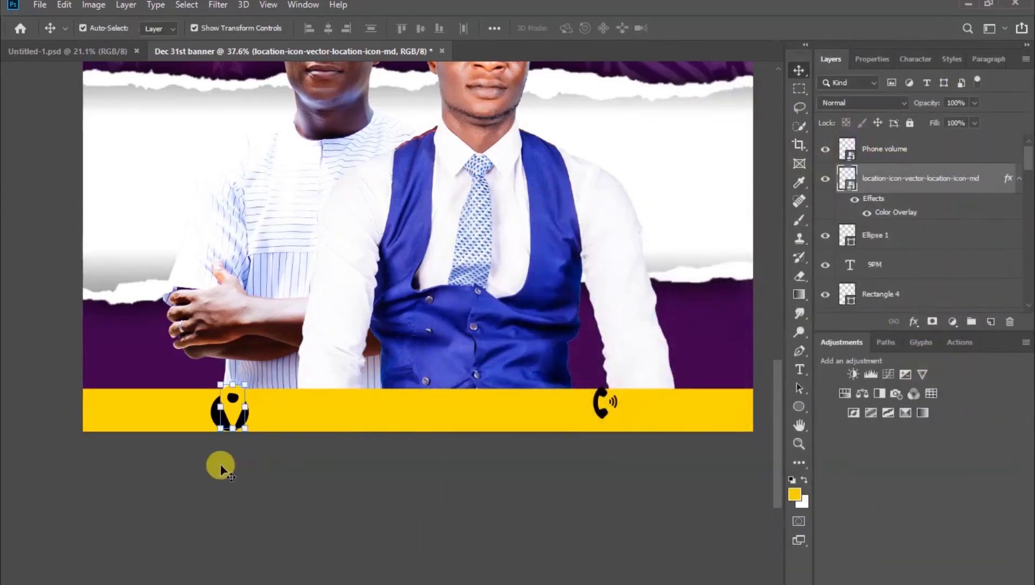
Scale the location icon down to about 68% so it fits inside the black circle
{"action": "scroll", "coordinate": [222, 432], "scroll_direction": "up", "scroll_amount": 5}
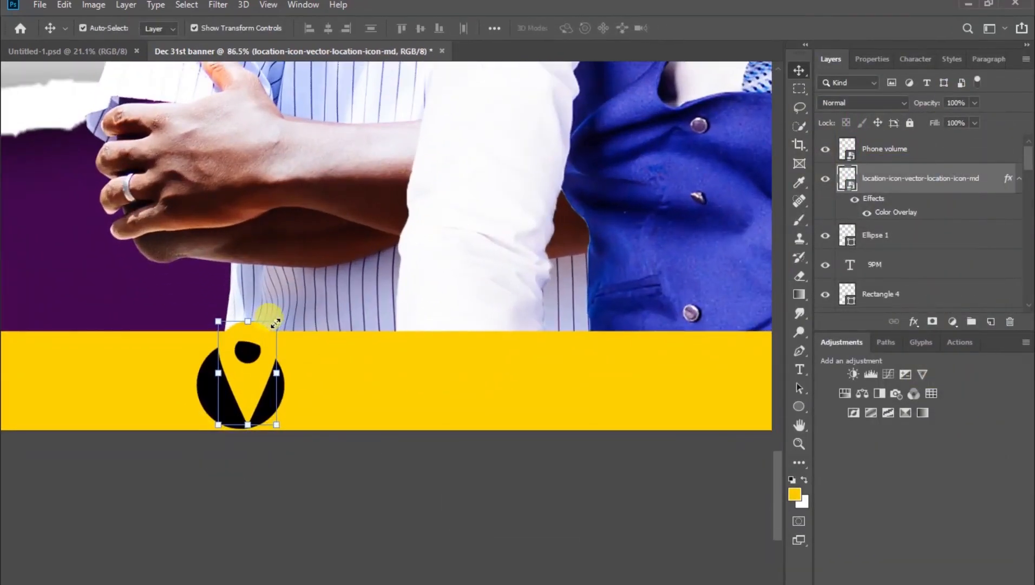
{"action": "left_click_drag", "start_coordinate": [277, 322], "coordinate": [242, 354]}
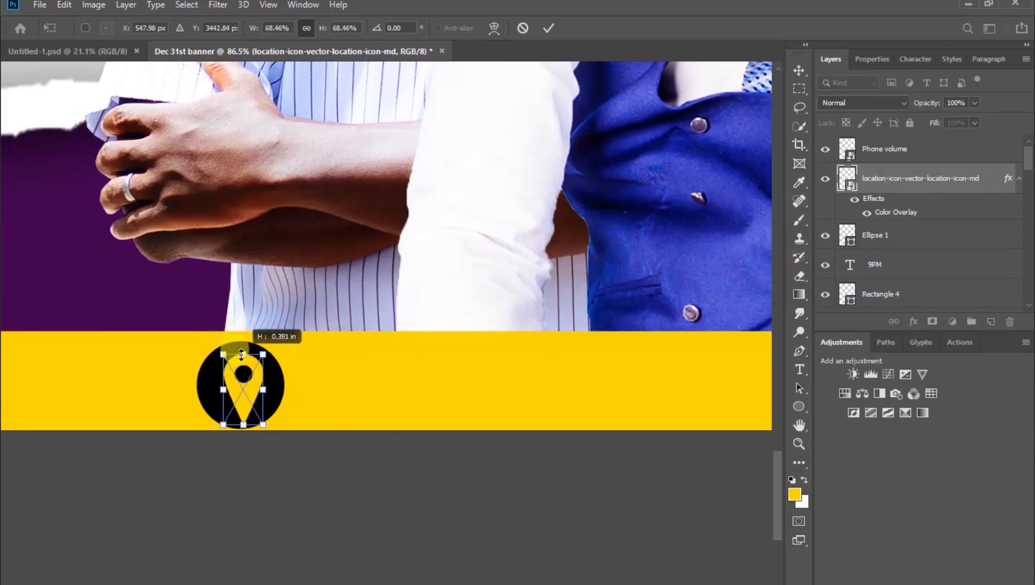
{"action": "left_click", "coordinate": [550, 26]}
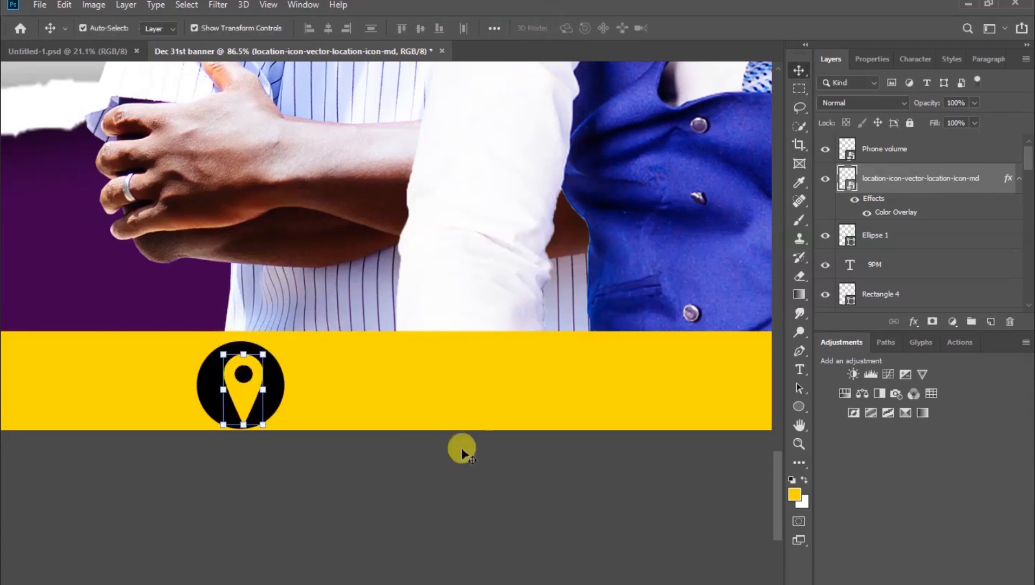
{"action": "left_click", "coordinate": [461, 509]}
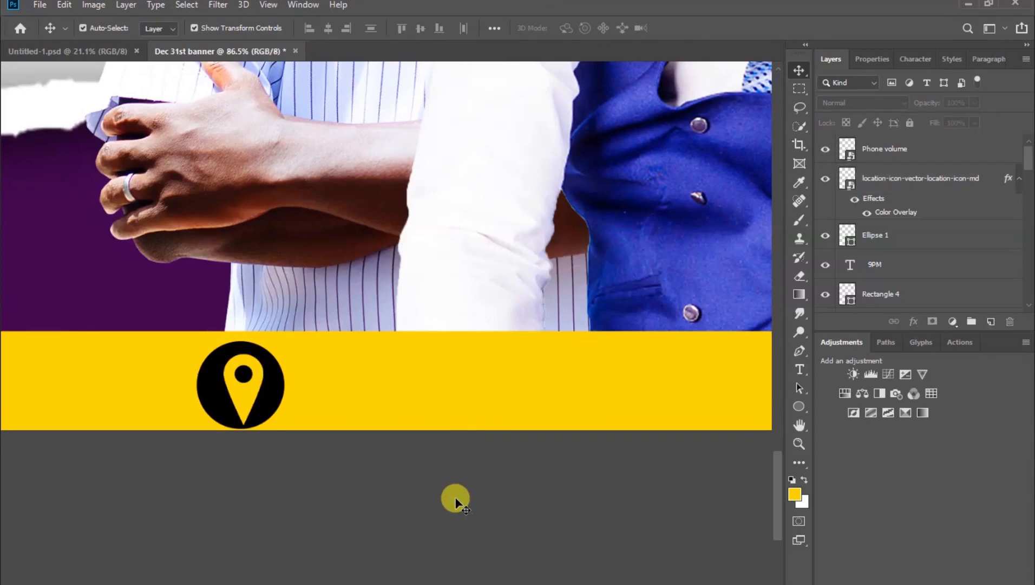
Move the location icon and its circle together to the yellow bar's upper edge and scale them to about 64%
{"action": "scroll", "coordinate": [456, 500], "scroll_direction": "down", "scroll_amount": 3}
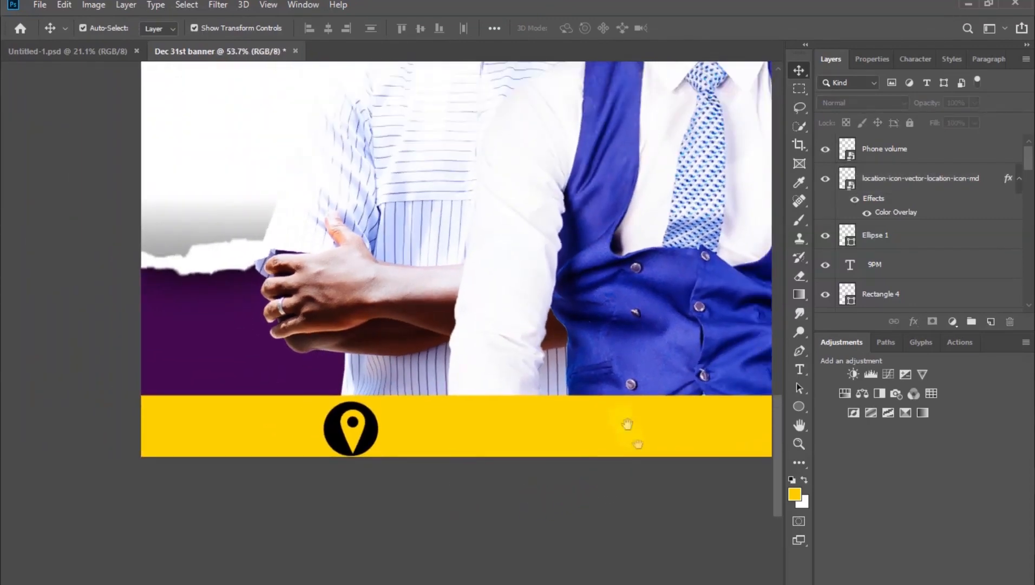
{"action": "left_click_drag", "start_coordinate": [637, 443], "coordinate": [539, 340]}
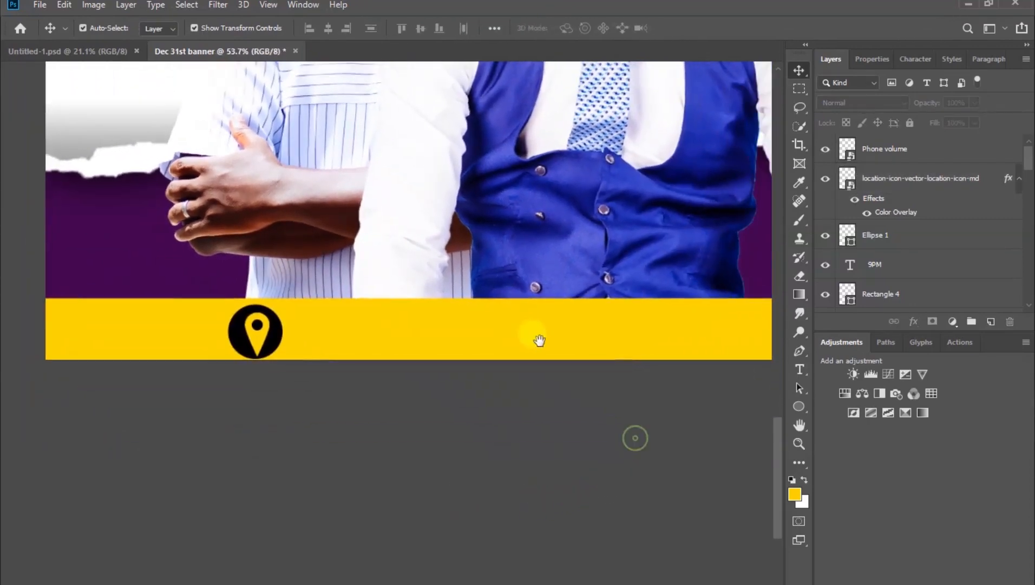
{"action": "left_click", "coordinate": [276, 345]}
{"action": "left_click", "coordinate": [265, 336], "text": "shift"}
{"action": "left_click_drag", "start_coordinate": [266, 337], "coordinate": [347, 317]}
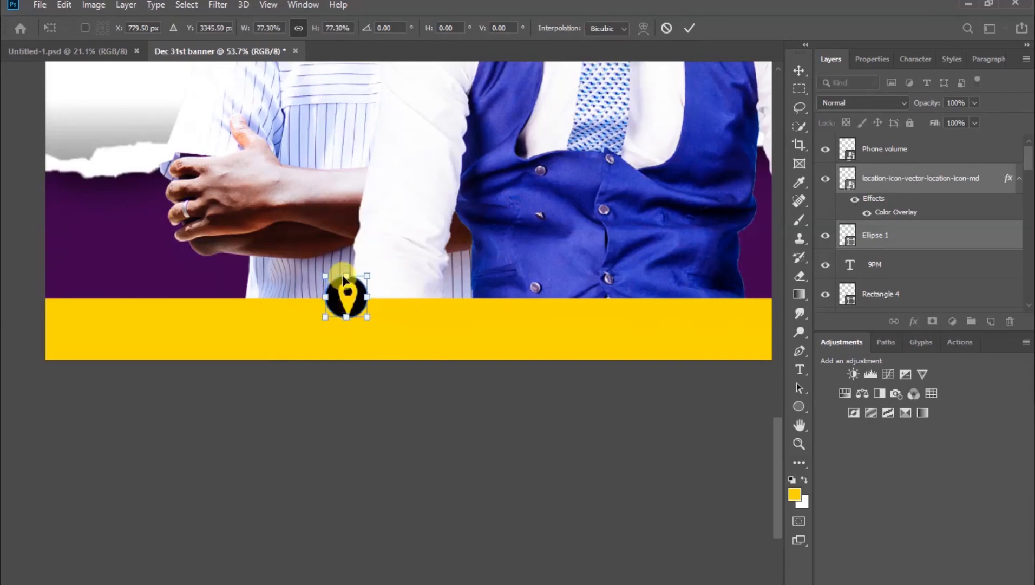
{"action": "scroll", "coordinate": [345, 295], "scroll_direction": "up", "scroll_amount": 1}
{"action": "left_click_drag", "start_coordinate": [347, 271], "coordinate": [347, 280]}
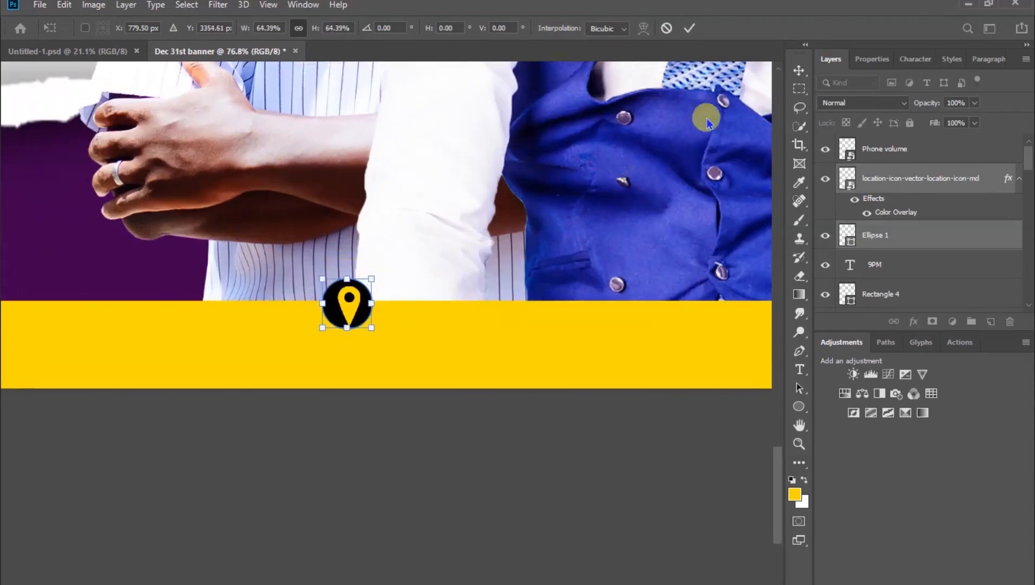
{"action": "left_click", "coordinate": [689, 28]}
Extend the yellow bottom bar upward to about 115% of its height, about 0.663 in
{"action": "left_click", "coordinate": [563, 397]}
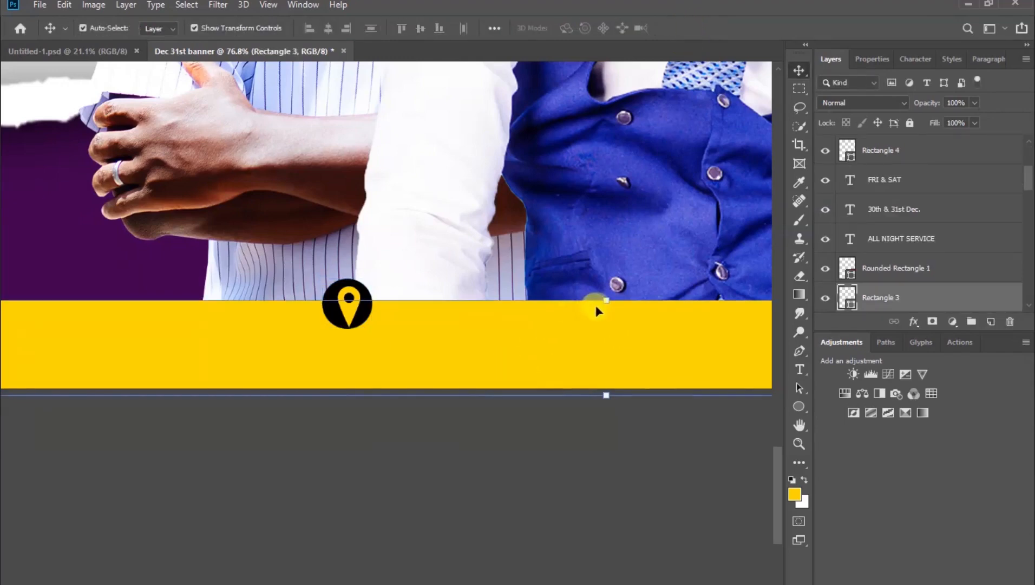
{"action": "left_click_drag", "start_coordinate": [607, 297], "coordinate": [607, 285]}
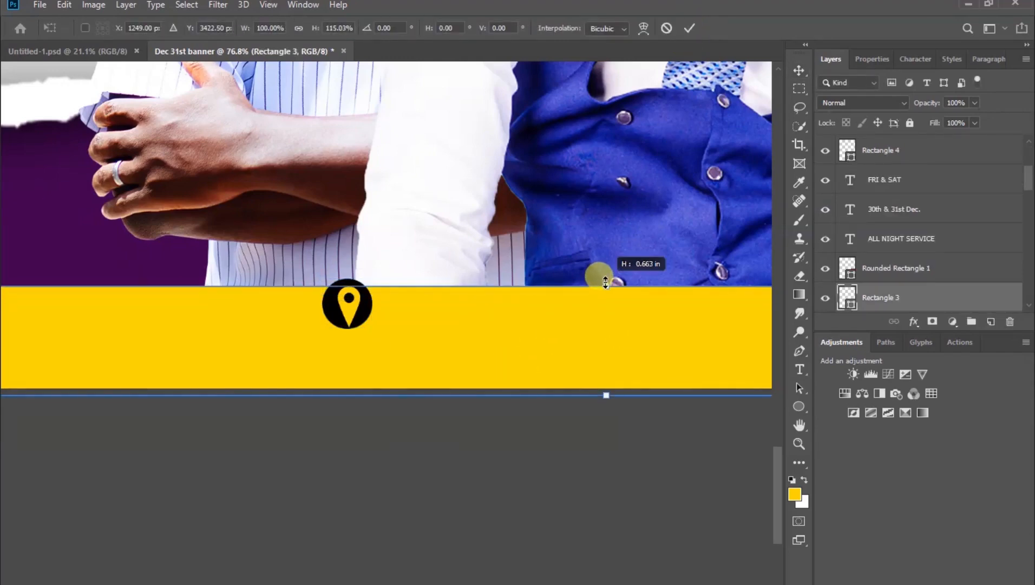
{"action": "left_click", "coordinate": [688, 33]}
{"action": "left_click", "coordinate": [484, 510]}
Shift the location icon and its circle down together so they sit just inside the yellow bar's upper edge
{"action": "left_click", "coordinate": [365, 317]}
{"action": "left_click", "coordinate": [351, 309], "text": "shift"}
{"action": "left_click_drag", "start_coordinate": [352, 310], "coordinate": [351, 320]}
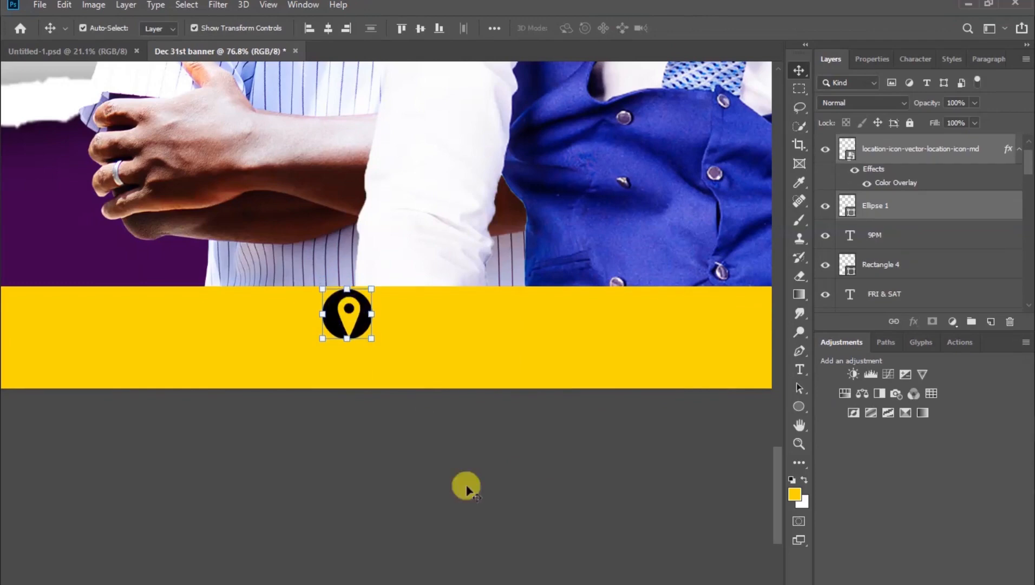
{"action": "left_click", "coordinate": [468, 488]}
Add the black text "PUT YOUR VENUE HERE" on the yellow bar and center it beneath the location icon
{"action": "key", "text": "t"}
{"action": "left_click", "coordinate": [215, 370]}
{"action": "type", "text": "PUT YOUR VENUE H"}
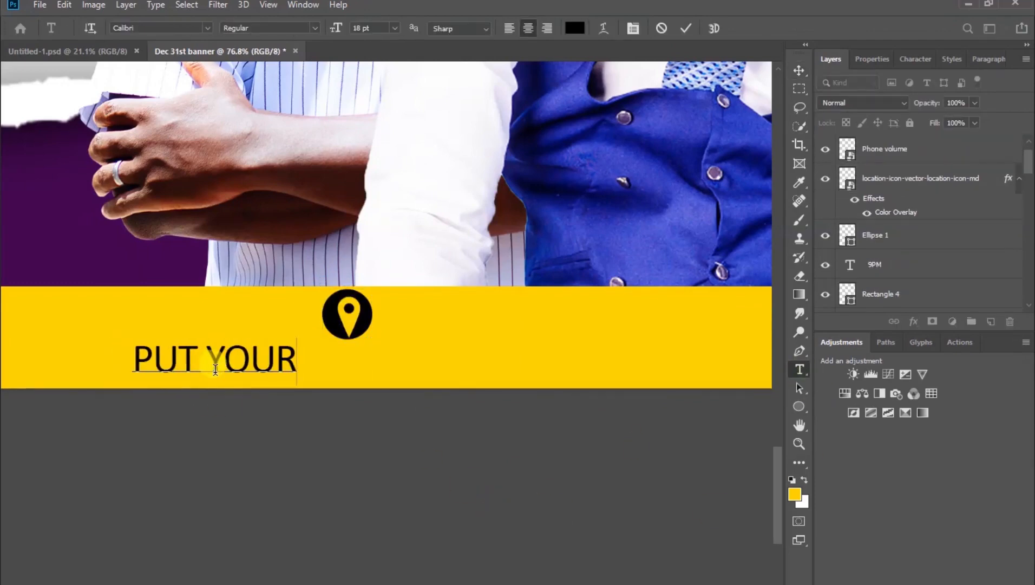
{"action": "type", "text": "ERE"}
{"action": "left_click", "coordinate": [686, 29]}
{"action": "key", "text": "v"}
{"action": "left_click_drag", "start_coordinate": [254, 349], "coordinate": [370, 347]}
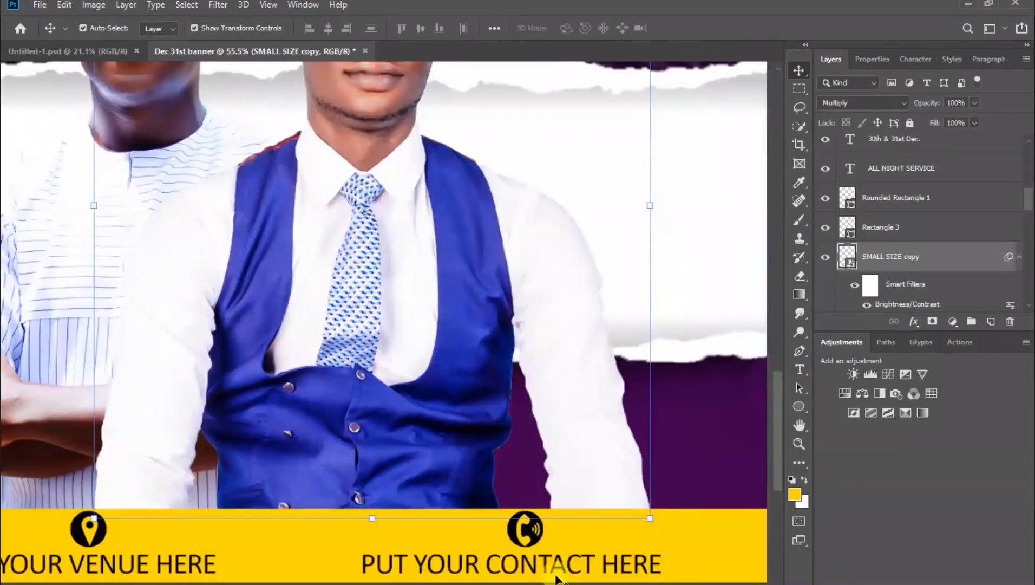
Draw a rectangle about 1688 by 585 px around the word OCCUPY and nudge it slightly left
{"action": "scroll", "coordinate": [557, 578], "scroll_direction": "down", "scroll_amount": 2}
{"action": "scroll", "coordinate": [558, 579], "scroll_direction": "down", "scroll_amount": 5}
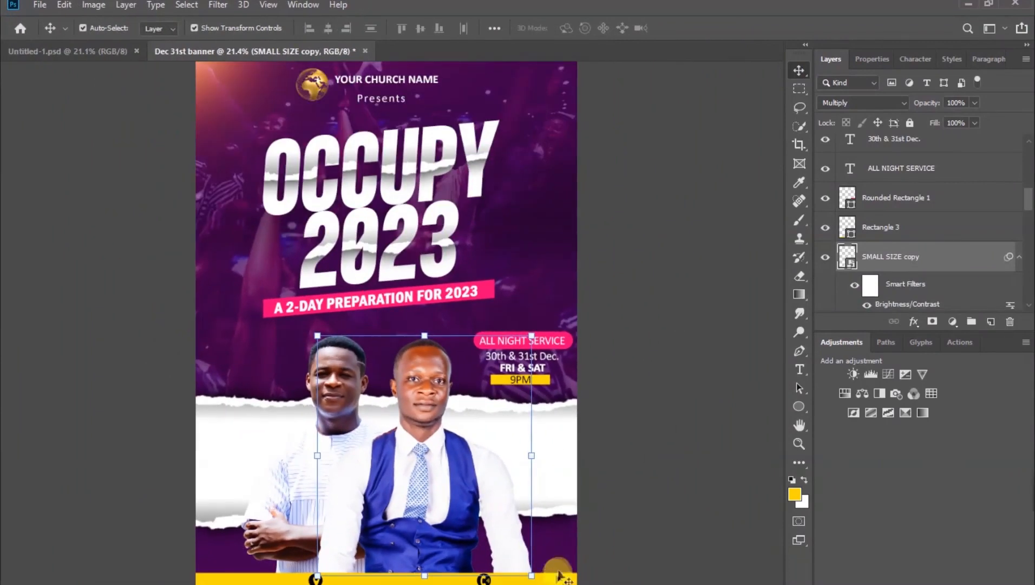
{"action": "left_click", "coordinate": [642, 416]}
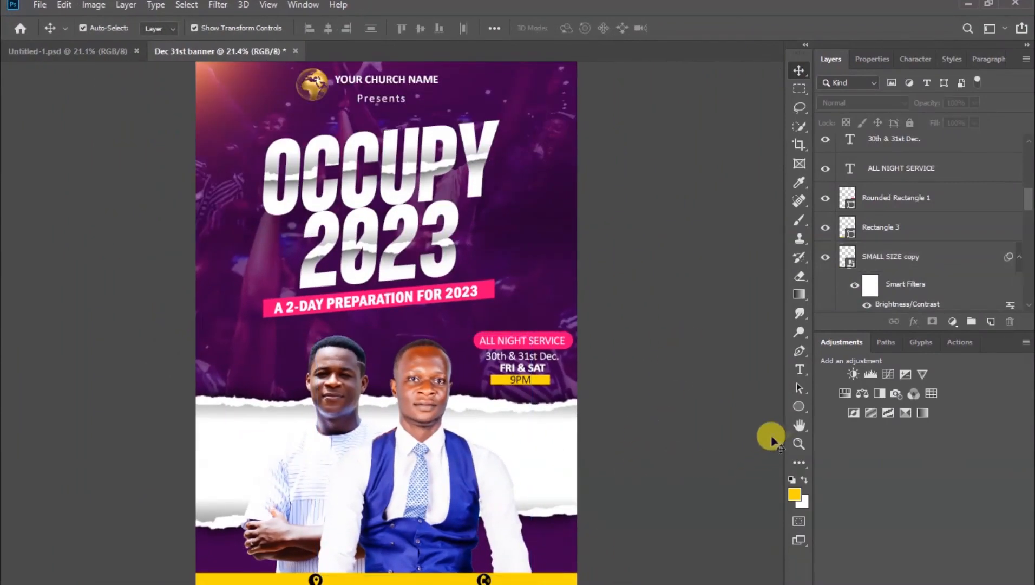
{"action": "left_click", "coordinate": [799, 407]}
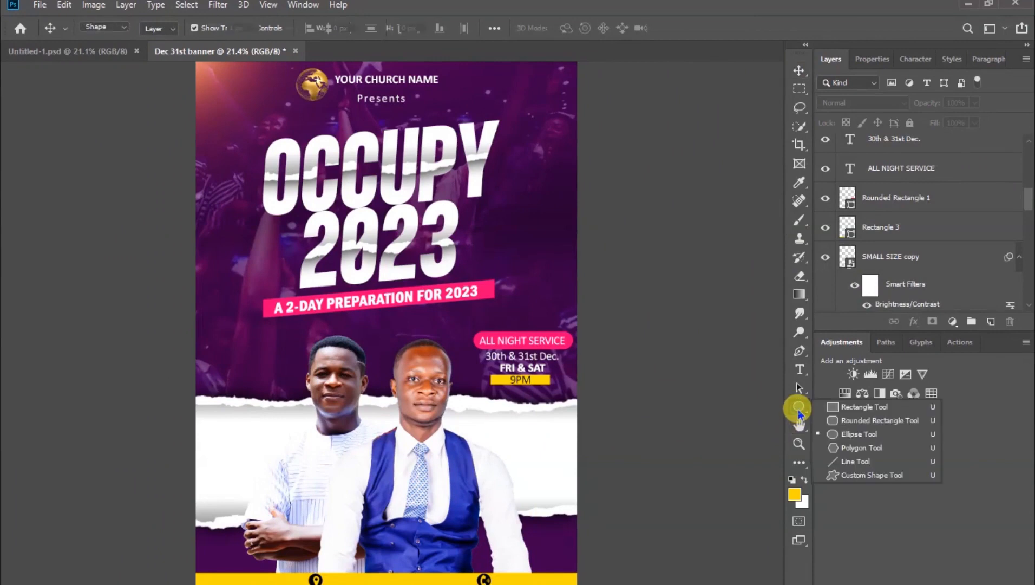
{"action": "left_click", "coordinate": [865, 407]}
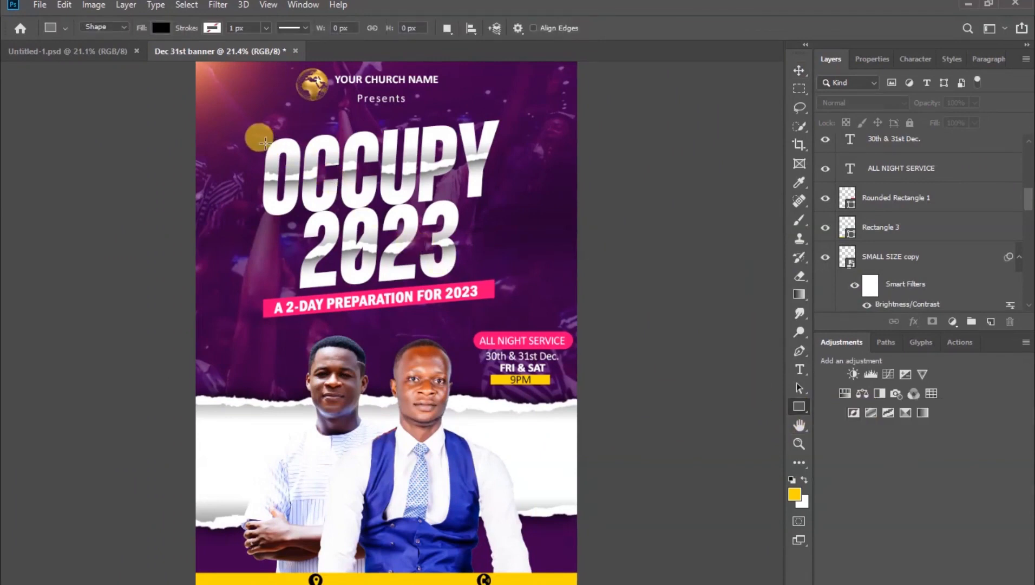
{"action": "left_click_drag", "start_coordinate": [258, 132], "coordinate": [516, 218]}
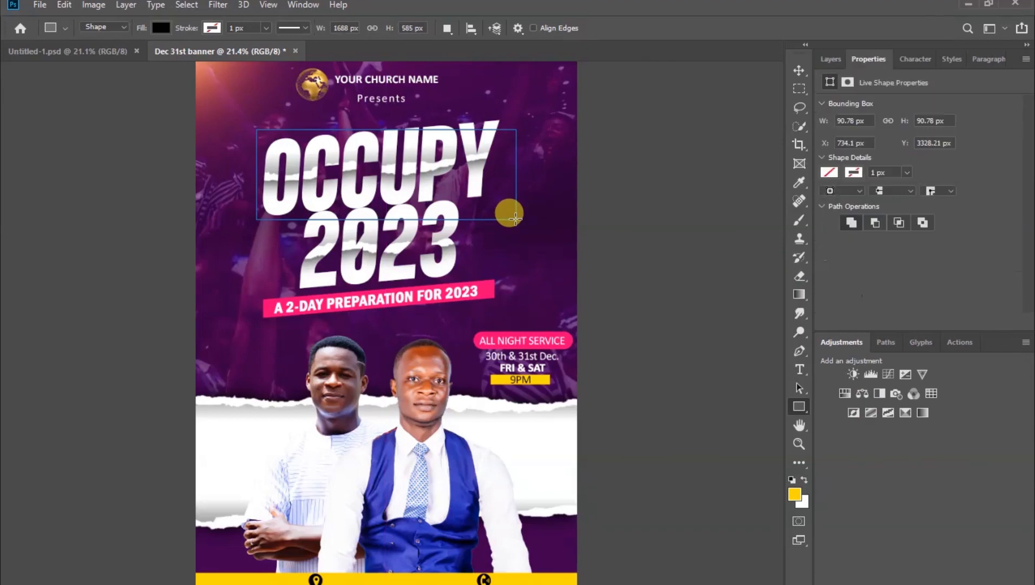
{"action": "left_click", "coordinate": [798, 72]}
{"action": "key", "text": "Left"}
{"action": "key", "text": "Left"}
{"action": "key", "text": "Left"}
{"action": "key", "text": "Left"}
{"action": "key", "text": "Left"}
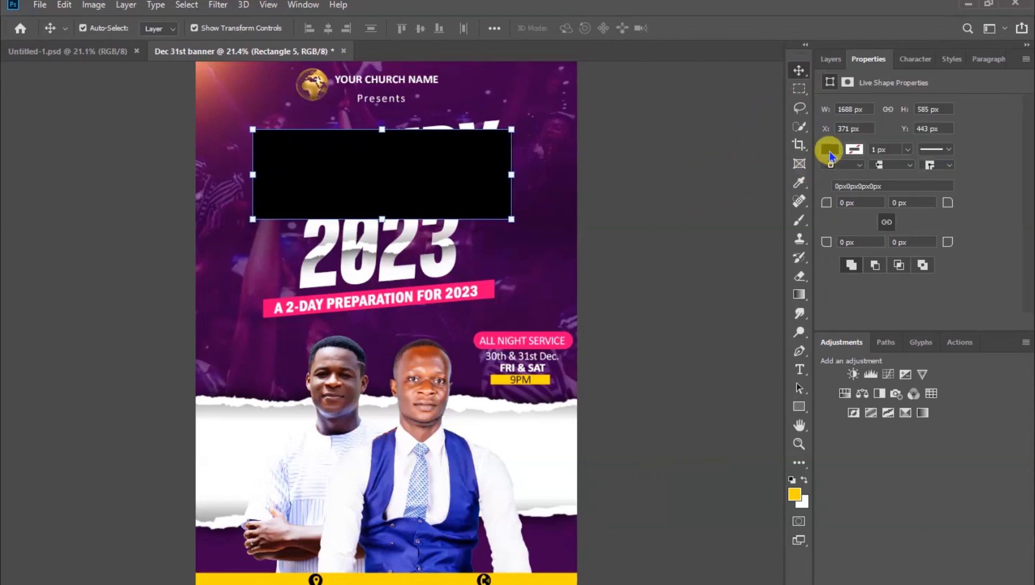
Remove the rectangle's fill and give it a yellow ffd800 stroke
{"action": "left_click", "coordinate": [829, 149]}
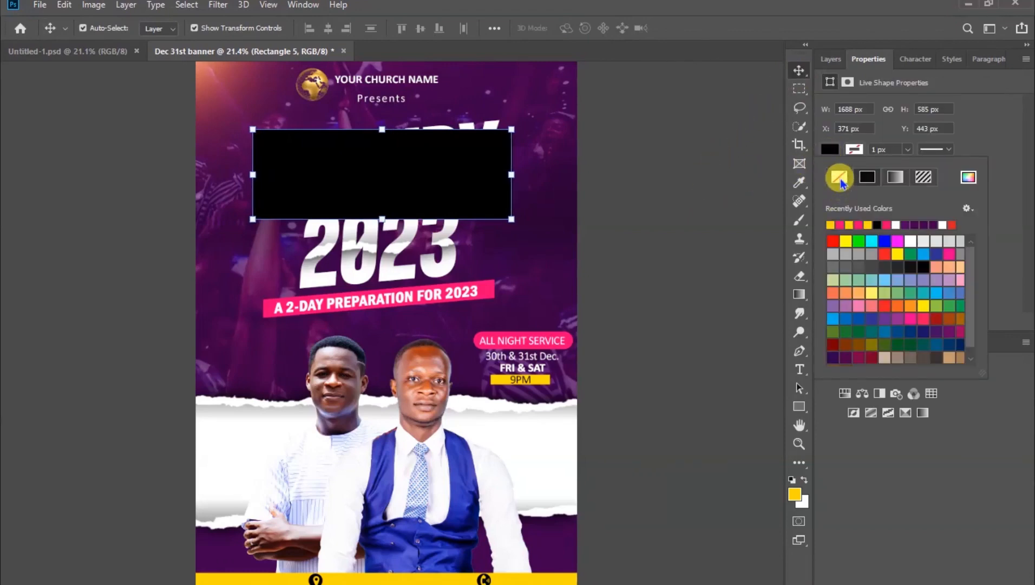
{"action": "left_click", "coordinate": [839, 177]}
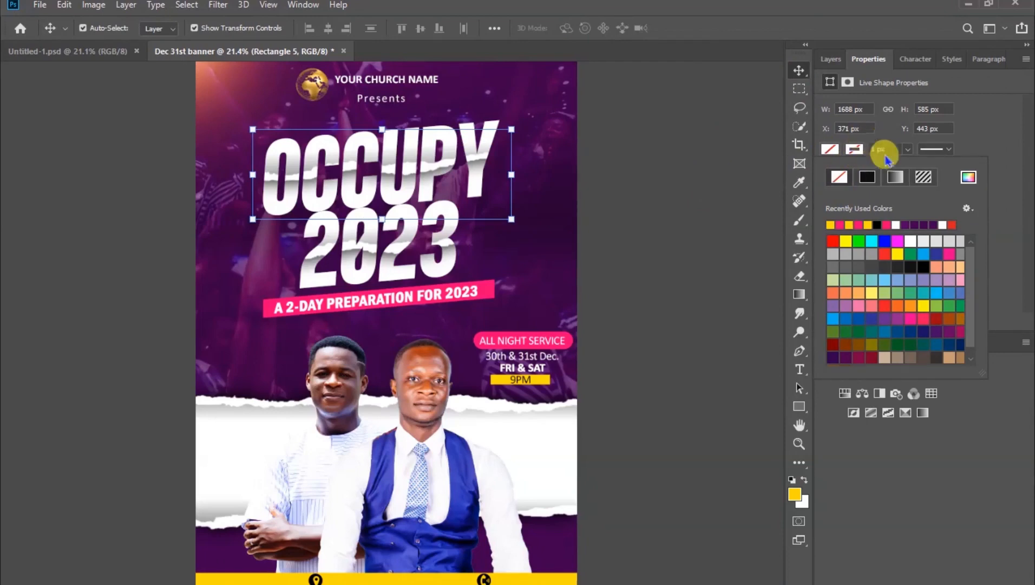
{"action": "left_click", "coordinate": [968, 180]}
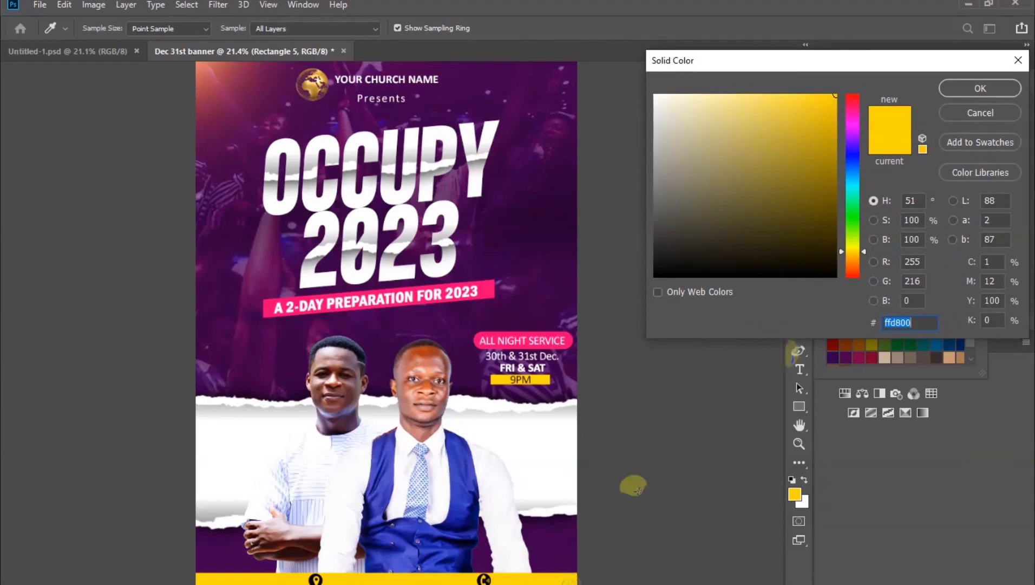
{"action": "left_click", "coordinate": [969, 87]}
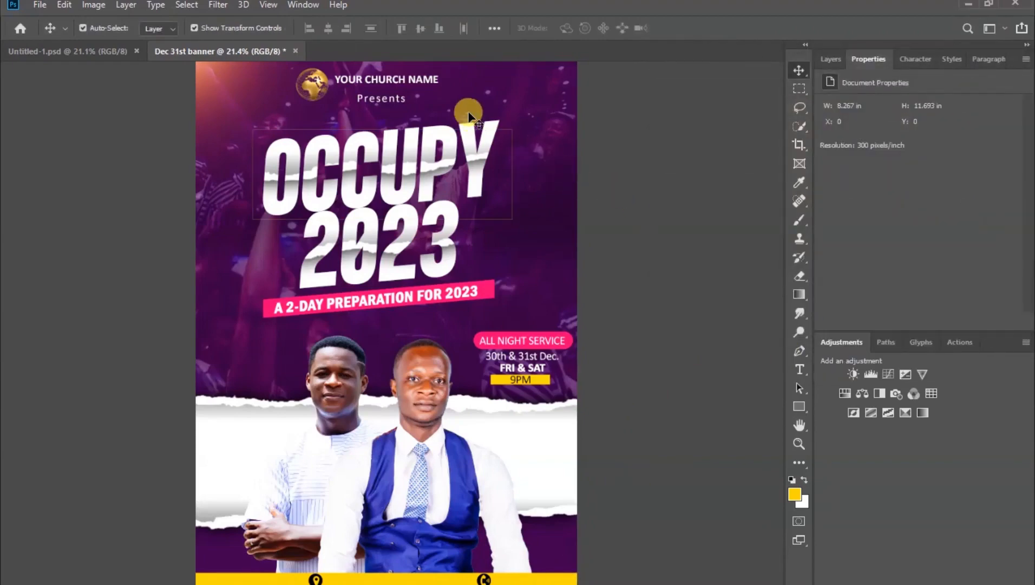
Set the yellow rectangle's stroke width to 3 px
{"action": "scroll", "coordinate": [468, 115], "scroll_direction": "up", "scroll_amount": 8}
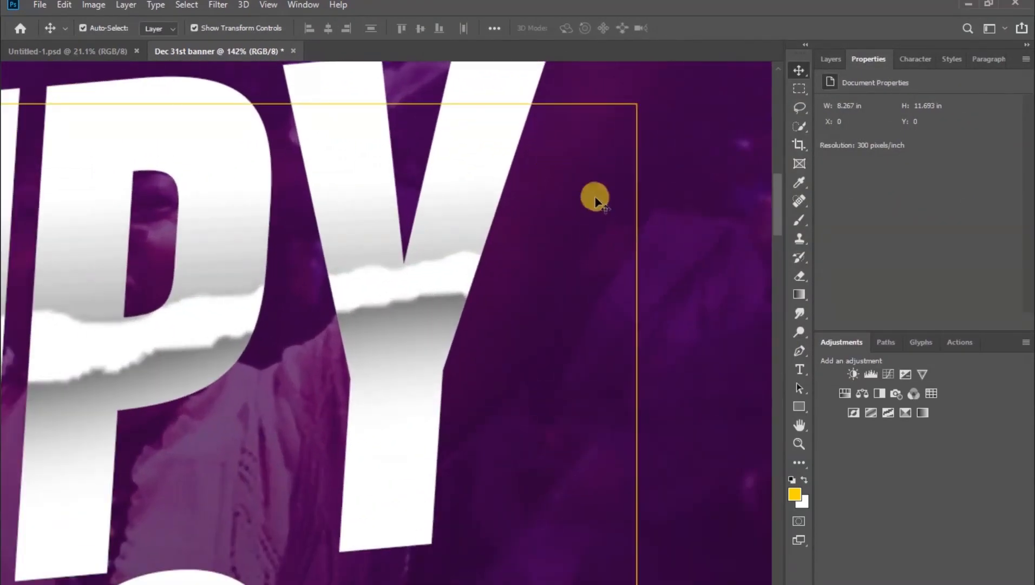
{"action": "left_click", "coordinate": [637, 225]}
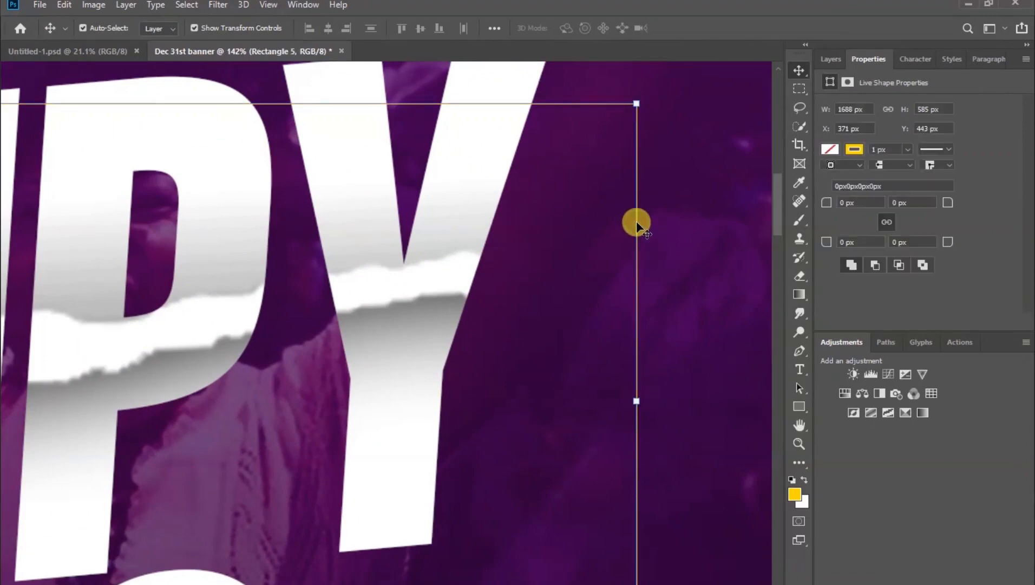
{"action": "scroll", "coordinate": [561, 252], "scroll_direction": "down", "scroll_amount": 1}
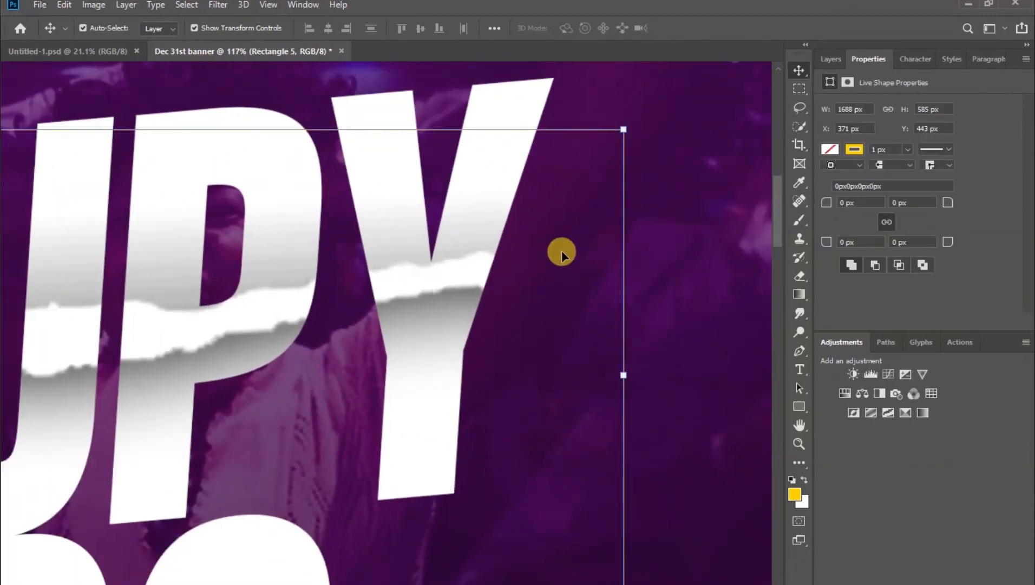
{"action": "left_click", "coordinate": [831, 59]}
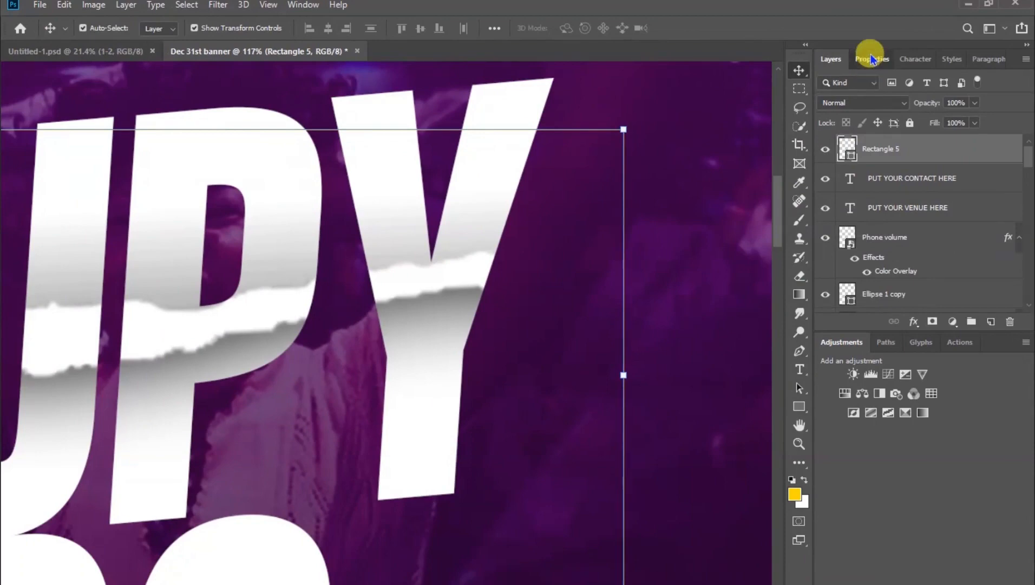
{"action": "left_click", "coordinate": [869, 58]}
{"action": "left_click", "coordinate": [881, 164]}
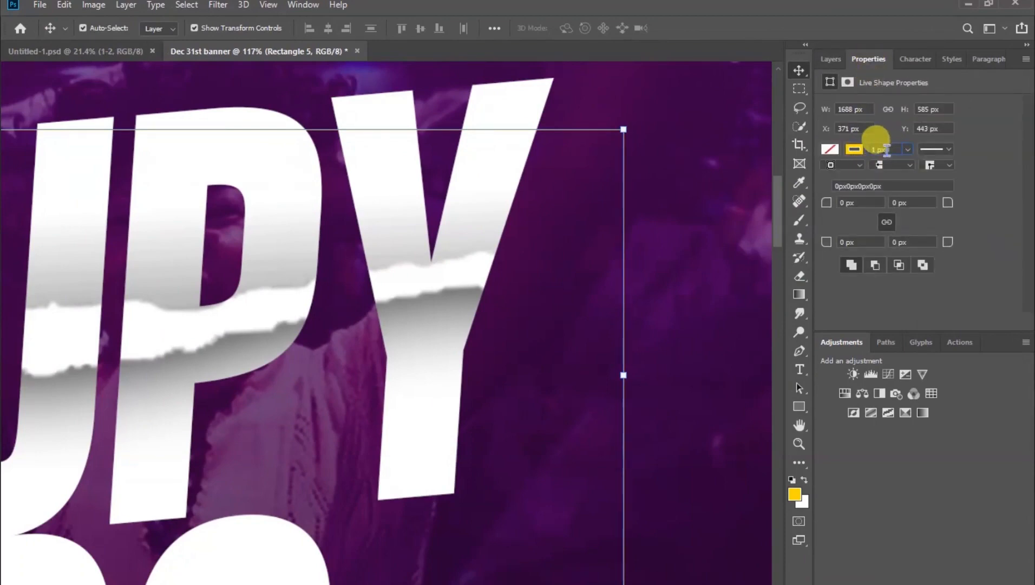
{"action": "left_click", "coordinate": [887, 149]}
{"action": "type", "text": "3"}
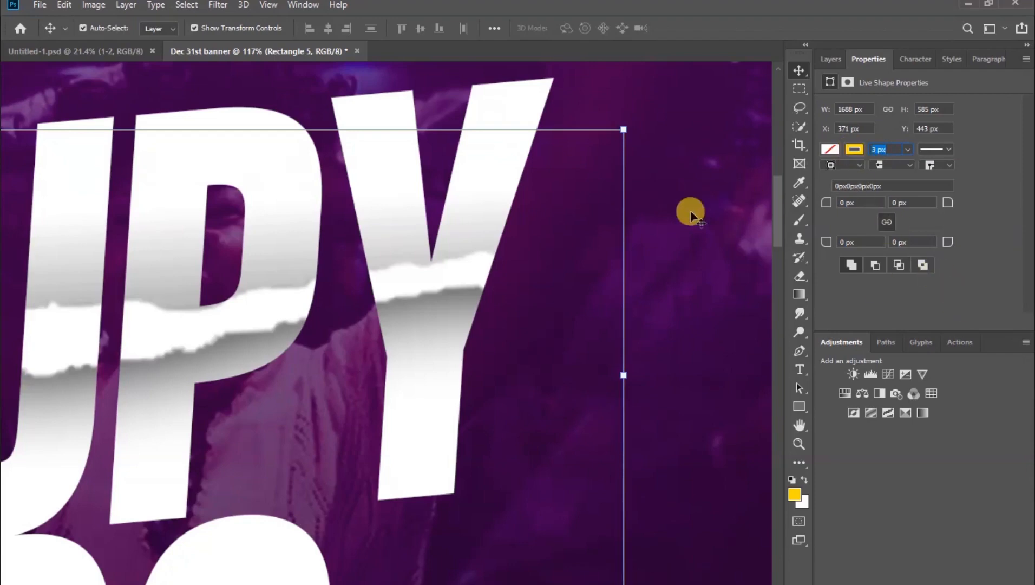
{"action": "left_click", "coordinate": [665, 247]}
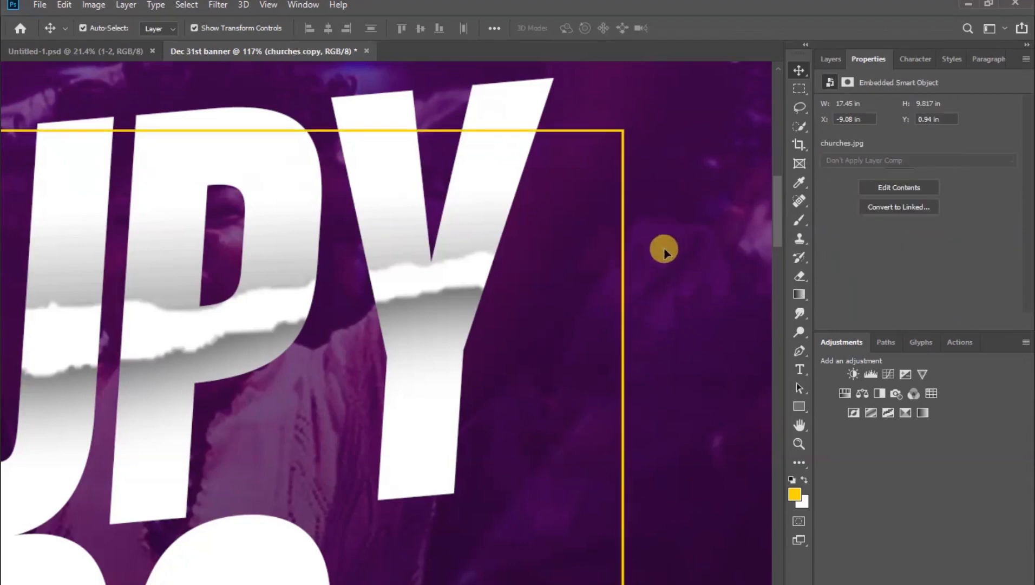
Skew the yellow frame about -4.7° vertically and -10.4° horizontally to match the slant of OCCUPY
{"action": "left_click", "coordinate": [623, 250]}
{"action": "scroll", "coordinate": [622, 250], "scroll_direction": "down", "scroll_amount": 5}
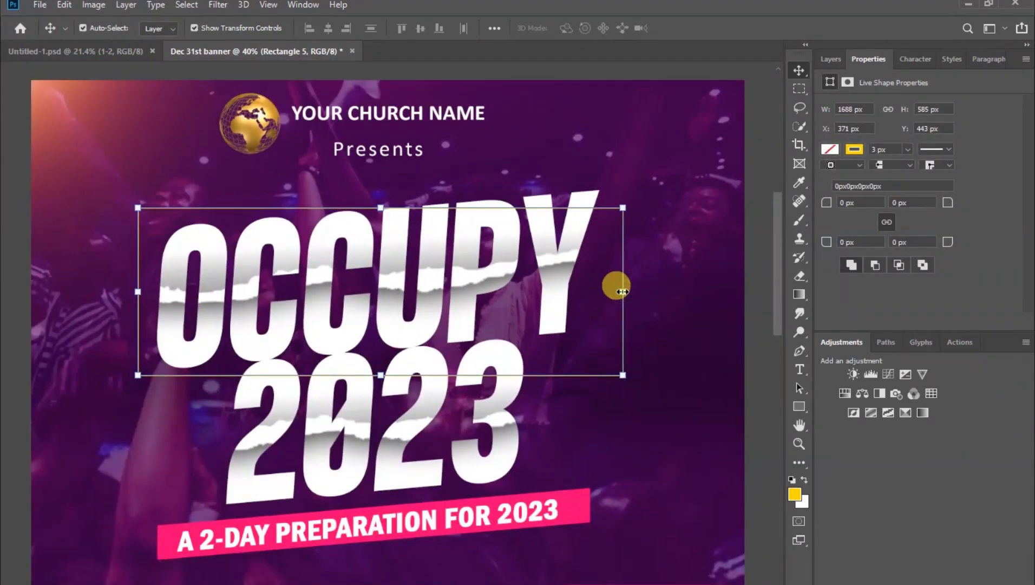
{"action": "left_click", "coordinate": [622, 292]}
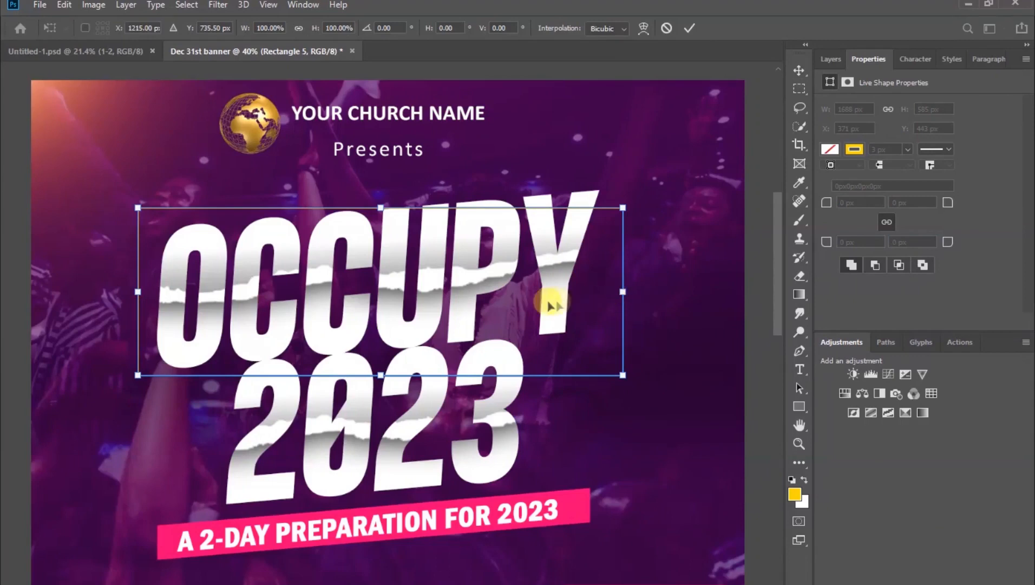
{"action": "right_click", "coordinate": [530, 306]}
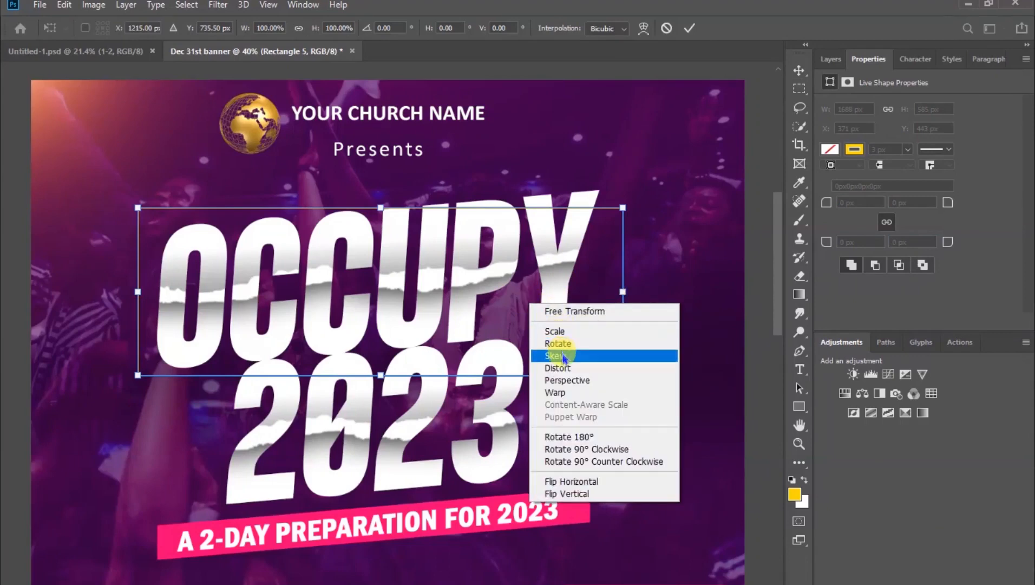
{"action": "left_click", "coordinate": [563, 356]}
{"action": "left_click_drag", "start_coordinate": [621, 292], "coordinate": [623, 253]}
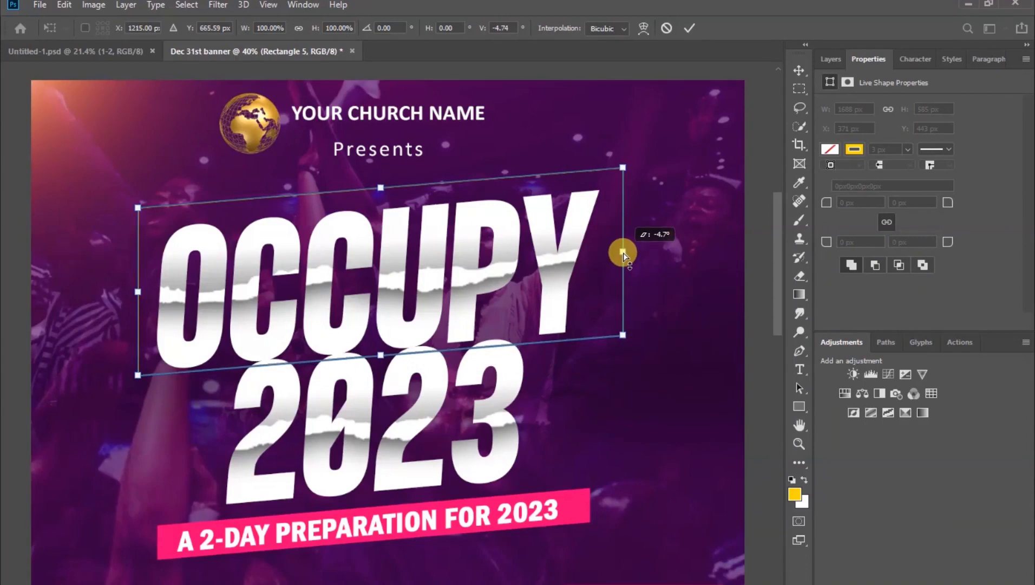
{"action": "mouse_move", "coordinate": [379, 355]}
{"action": "left_mouse_down"}
{"action": "mouse_move", "coordinate": [359, 355]}
{"action": "mouse_move", "coordinate": [364, 363]}
{"action": "left_mouse_up"}
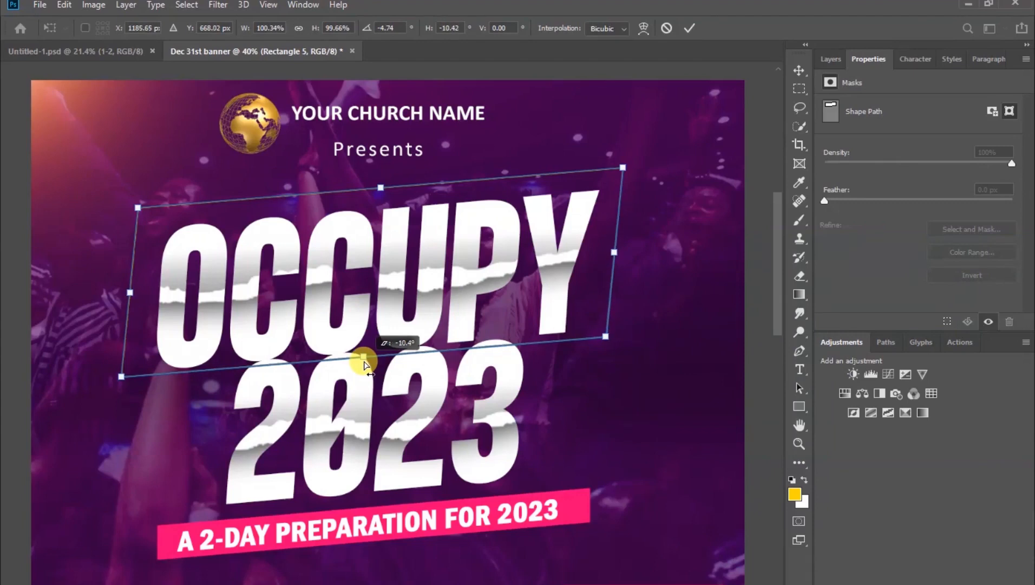
{"action": "left_click", "coordinate": [690, 29]}
Nudge the slanted yellow frame slightly right and down so it sits evenly around OCCUPY
{"action": "key", "text": "Right"}
{"action": "key", "text": "Right"}
{"action": "key", "text": "Right"}
{"action": "key", "text": "Right"}
{"action": "key", "text": "Right"}
{"action": "key", "text": "Down"}
{"action": "key", "text": "Down"}
{"action": "key", "text": "Down"}
{"action": "key", "text": "Down"}
{"action": "key", "text": "Down"}
{"action": "key", "text": "Down"}
{"action": "key", "text": "Down"}
{"action": "key", "text": "Down"}
{"action": "key", "text": "Down"}
{"action": "key", "text": "Down"}
{"action": "key", "text": "Down"}
{"action": "key", "text": "Down"}
{"action": "key", "text": "Down"}
{"action": "key", "text": "Down"}
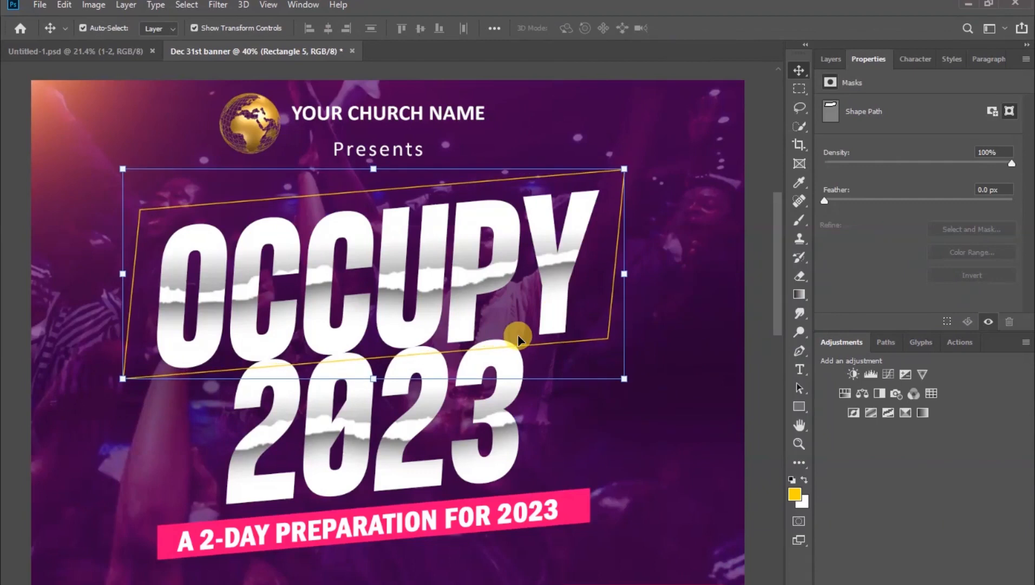
{"action": "key", "text": "Right"}
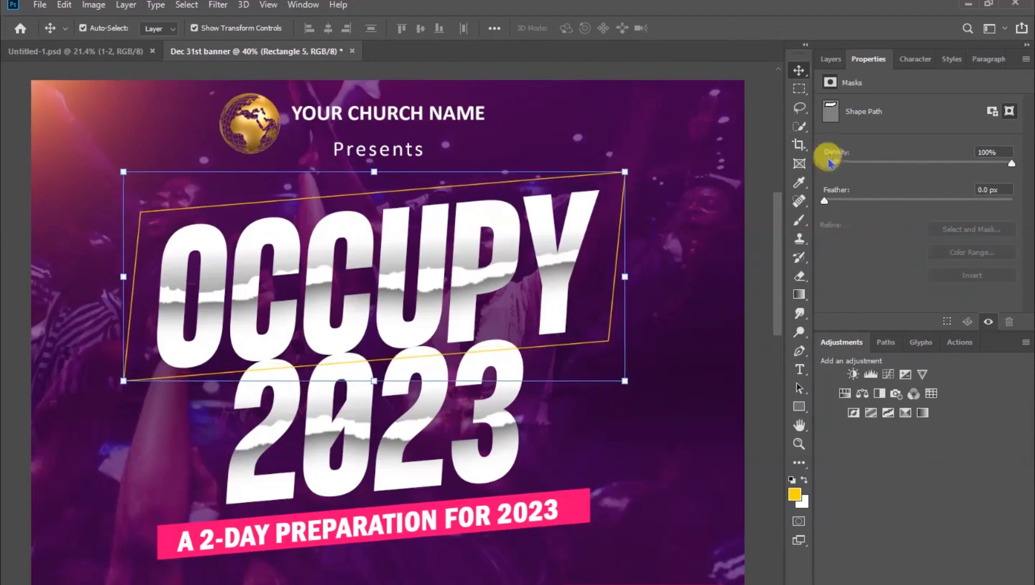
Duplicate the slanted yellow frame and shift the copy down from OCCUPY toward 2023
{"action": "left_click", "coordinate": [832, 59]}
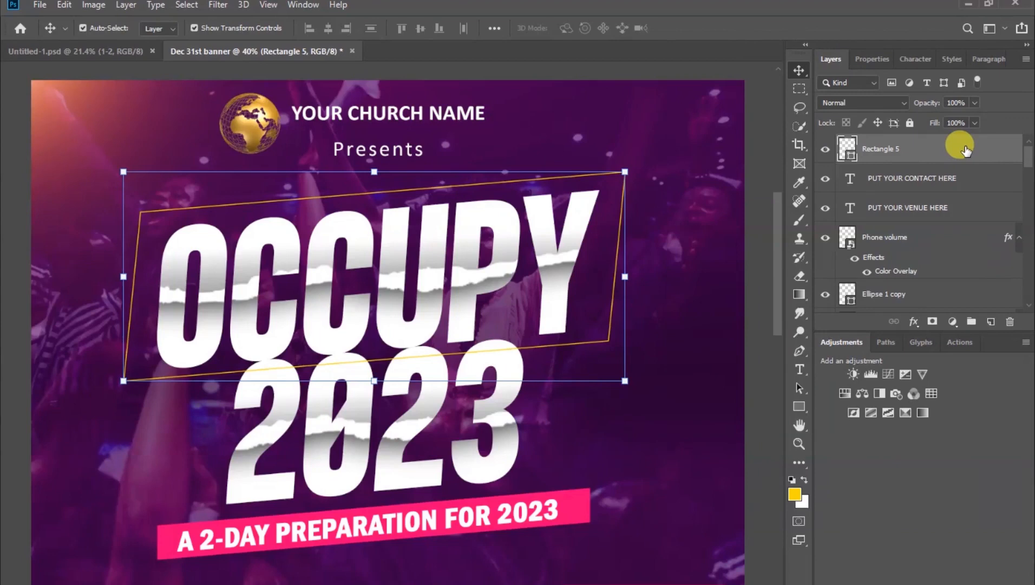
{"action": "key", "text": "ctrl+j"}
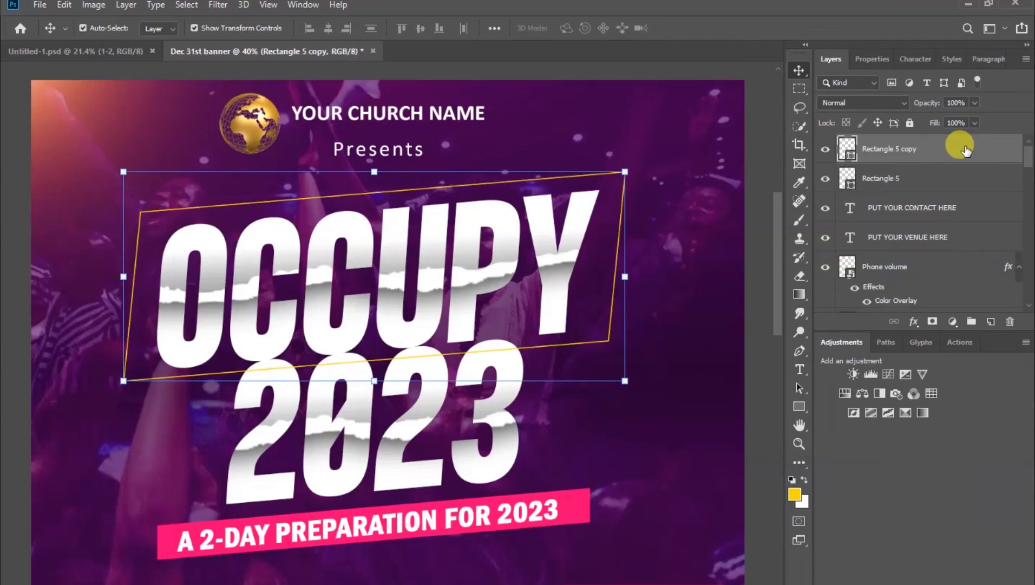
{"action": "left_click_drag", "start_coordinate": [411, 382], "coordinate": [381, 420]}
{"action": "key", "text": "shift+Down"}
{"action": "key", "text": "shift+Down"}
{"action": "key", "text": "shift+Down"}
{"action": "key", "text": "shift+Down"}
{"action": "key", "text": "shift+Down"}
{"action": "key", "text": "shift+Down"}
{"action": "key", "text": "shift+Down"}
{"action": "key", "text": "shift+Down"}
{"action": "scroll", "coordinate": [387, 393], "scroll_direction": "up", "scroll_amount": 3}
{"action": "key", "text": "Down"}
{"action": "key", "text": "Down"}
{"action": "key", "text": "Down"}
{"action": "key", "text": "Down"}
{"action": "key", "text": "Down"}
{"action": "key", "text": "Down"}
{"action": "key", "text": "Down"}
{"action": "key", "text": "Down"}
{"action": "key", "text": "Down"}
{"action": "key", "text": "Down"}
{"action": "key", "text": "Down"}
{"action": "key", "text": "Down"}
{"action": "key", "text": "Down"}
{"action": "key", "text": "Down"}
{"action": "key", "text": "Down"}
{"action": "key", "text": "Down"}
{"action": "key", "text": "Down"}
{"action": "key", "text": "Down"}
{"action": "key", "text": "Down"}
{"action": "key", "text": "Down"}
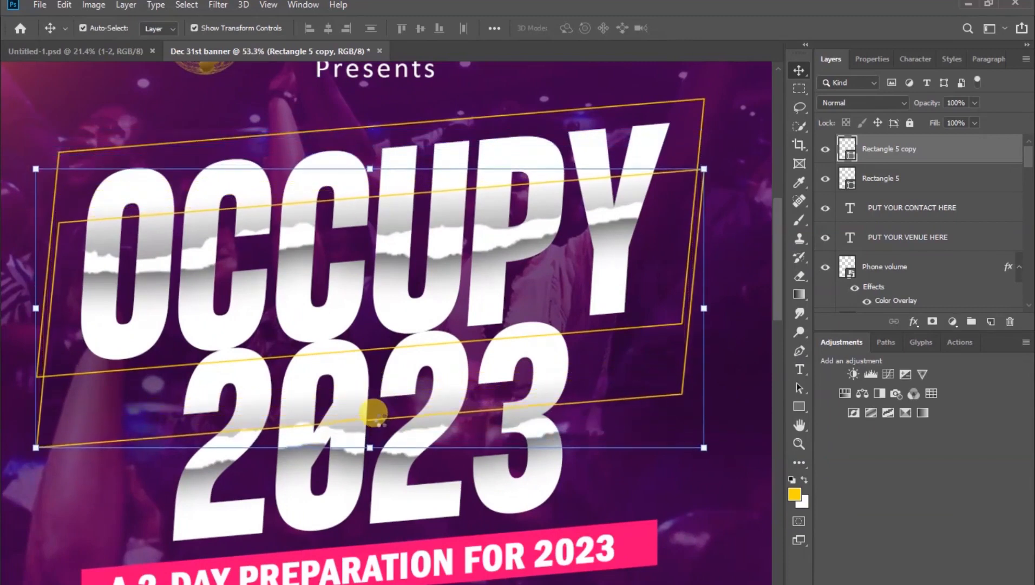
Set the copied frame's opacity to 70% and shift it further down so it spans the height of 2023
{"action": "key", "text": "7"}
{"action": "key", "text": "Down"}
{"action": "key", "text": "Down"}
{"action": "key", "text": "Down"}
{"action": "key", "text": "Down"}
{"action": "key", "text": "Down"}
{"action": "key", "text": "Down"}
{"action": "key", "text": "Down"}
{"action": "key", "text": "Down"}
{"action": "key", "text": "Down"}
{"action": "key", "text": "Down"}
{"action": "key", "text": "Down"}
{"action": "key", "text": "Down"}
{"action": "key", "text": "Down"}
{"action": "key", "text": "Down"}
{"action": "key", "text": "Down"}
{"action": "key", "text": "Down"}
{"action": "key", "text": "Down"}
{"action": "key", "text": "Down"}
{"action": "key", "text": "Down"}
{"action": "key", "text": "Down"}
{"action": "key", "text": "Down"}
{"action": "key", "text": "Down"}
{"action": "key", "text": "Down"}
{"action": "key", "text": "Down"}
{"action": "key", "text": "Down"}
{"action": "key", "text": "Down"}
{"action": "key", "text": "Down"}
{"action": "key", "text": "Down"}
{"action": "key", "text": "Down"}
{"action": "key", "text": "Down"}
{"action": "key", "text": "Down"}
{"action": "key", "text": "Down"}
{"action": "key", "text": "Down"}
{"action": "key", "text": "Down"}
{"action": "key", "text": "Down"}
{"action": "key", "text": "Down"}
{"action": "key", "text": "Down"}
{"action": "key", "text": "Down"}
{"action": "key", "text": "Down"}
{"action": "key", "text": "Down"}
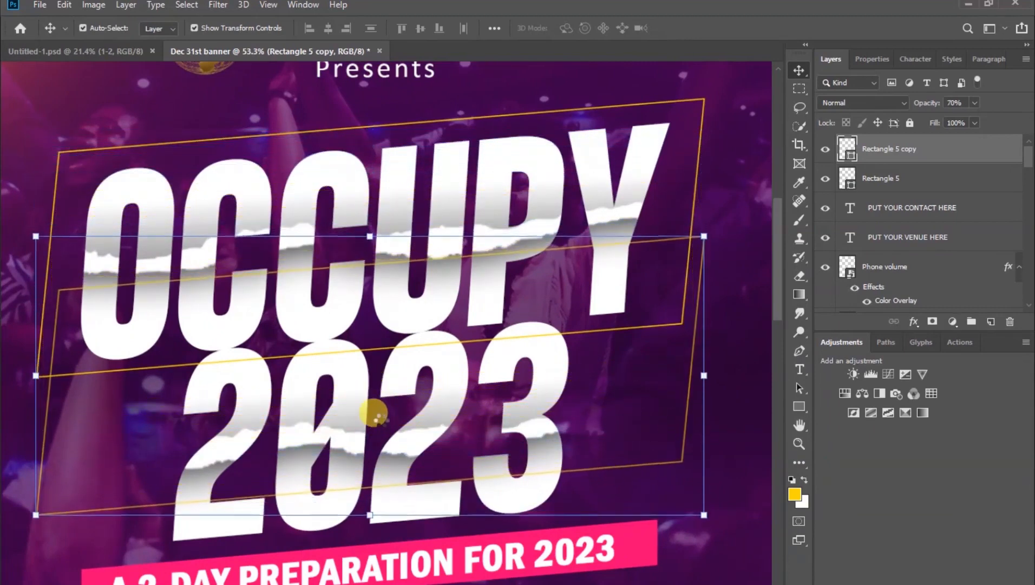
{"action": "key", "text": "Down"}
{"action": "key", "text": "Down"}
{"action": "key", "text": "Down"}
{"action": "key", "text": "Down"}
{"action": "key", "text": "Down"}
{"action": "key", "text": "Down"}
{"action": "key", "text": "Down"}
{"action": "key", "text": "Down"}
{"action": "key", "text": "Down"}
{"action": "key", "text": "Down"}
{"action": "key", "text": "Down"}
{"action": "key", "text": "Down"}
{"action": "key", "text": "Down"}
{"action": "key", "text": "Down"}
{"action": "key", "text": "Down"}
{"action": "key", "text": "Down"}
{"action": "key", "text": "Down"}
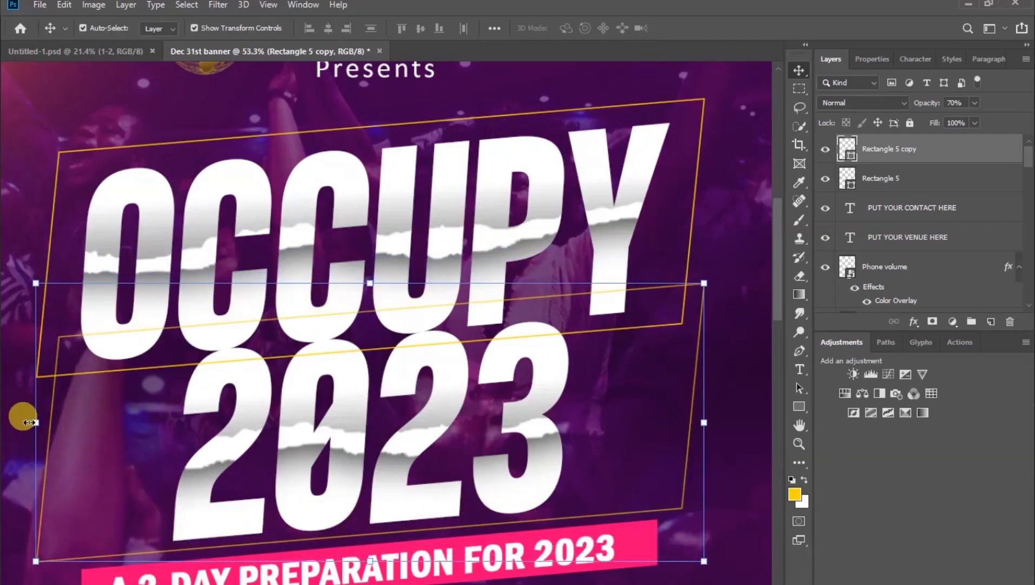
Narrow the copied frame from both sides so it fits closely around 2023, and fine-tune its skew
{"action": "left_click_drag", "start_coordinate": [32, 422], "coordinate": [141, 423]}
{"action": "left_click_drag", "start_coordinate": [704, 422], "coordinate": [605, 431]}
{"action": "right_click", "coordinate": [603, 428]}
{"action": "left_click", "coordinate": [603, 438]}
{"action": "left_click_drag", "start_coordinate": [141, 424], "coordinate": [141, 416]}
{"action": "left_click_drag", "start_coordinate": [604, 432], "coordinate": [606, 433]}
{"action": "left_click", "coordinate": [691, 29]}
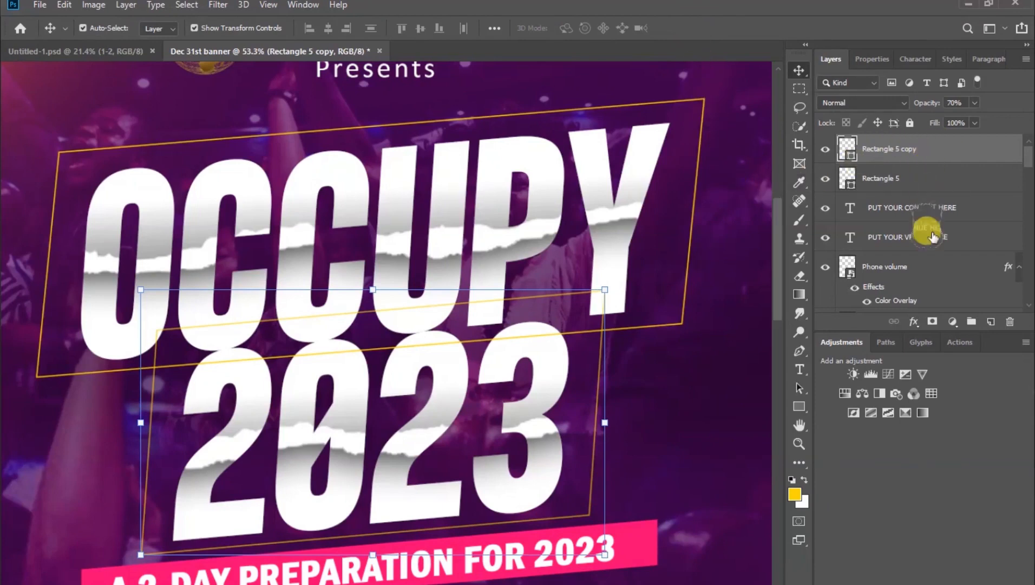
Add a layer mask to the copied frame and erase the middle of its upper edge with a 900 px eraser at 100% hardness
{"action": "left_click", "coordinate": [933, 321]}
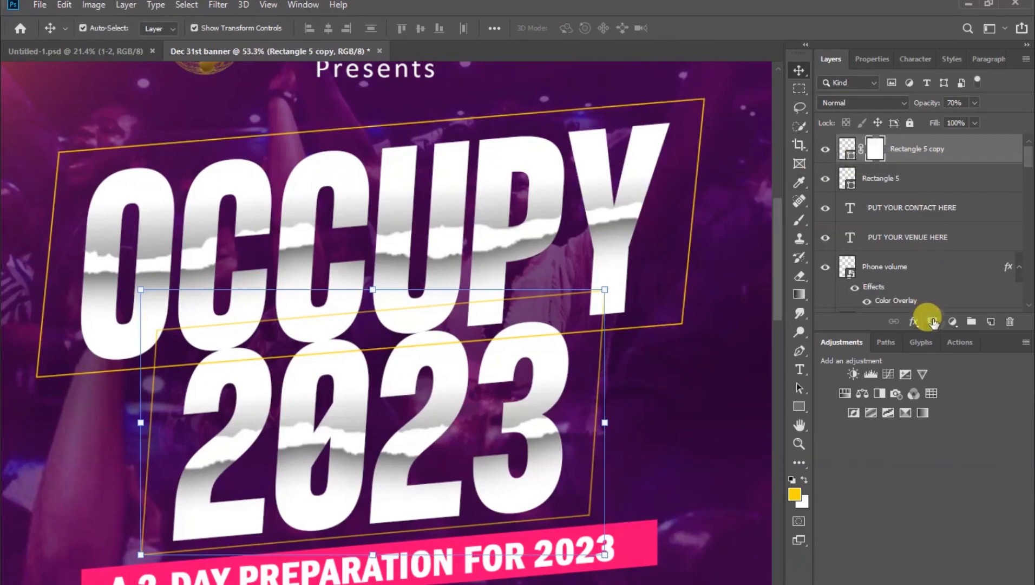
{"action": "left_click", "coordinate": [800, 276]}
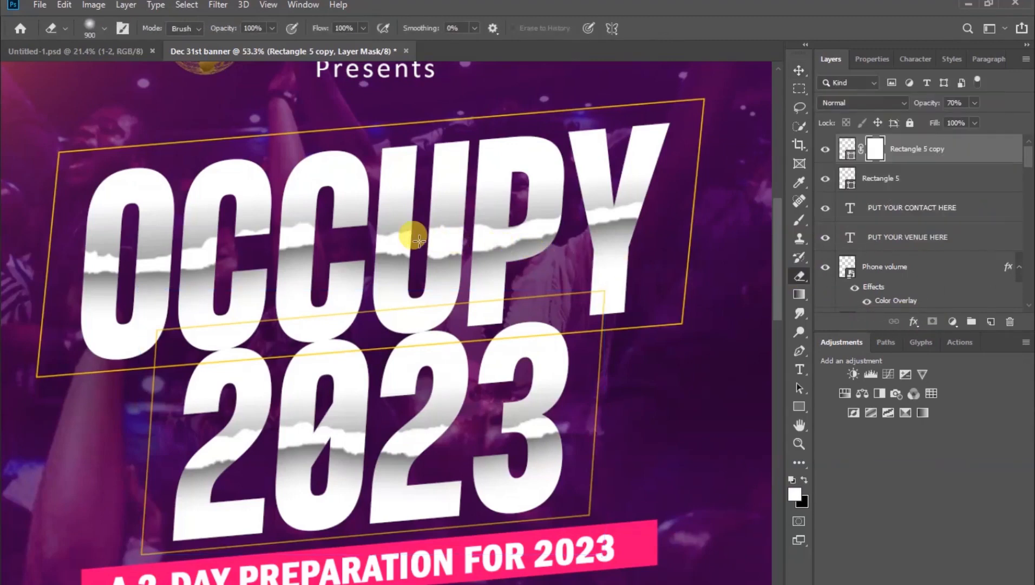
{"action": "right_click", "coordinate": [370, 243]}
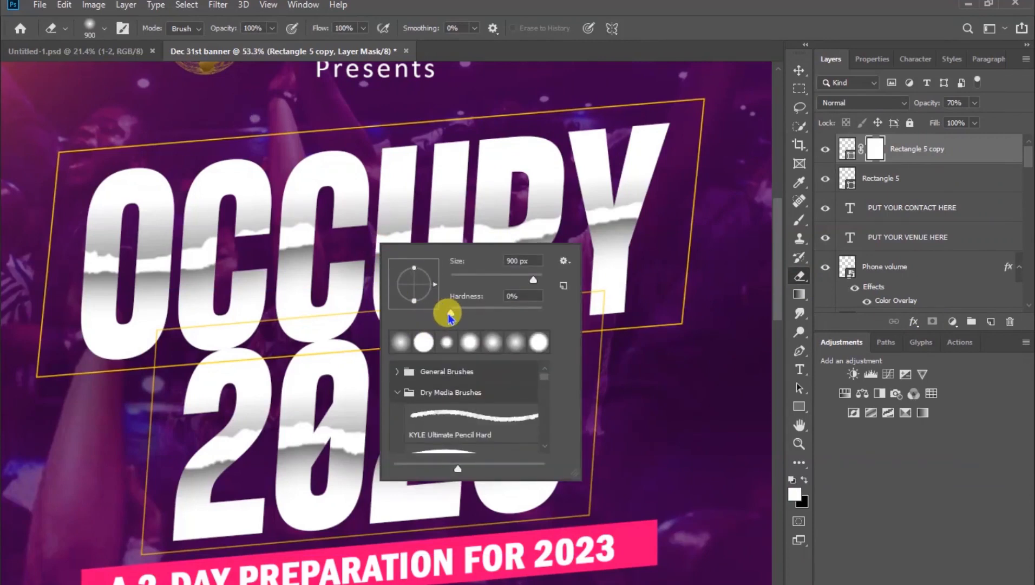
{"action": "left_click_drag", "start_coordinate": [449, 314], "coordinate": [544, 312]}
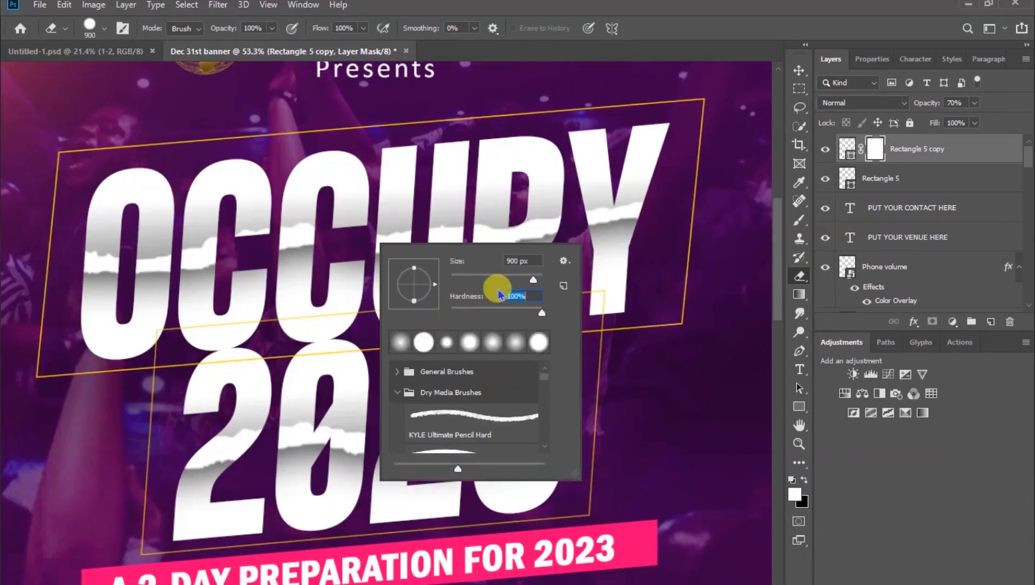
{"action": "left_click", "coordinate": [352, 226]}
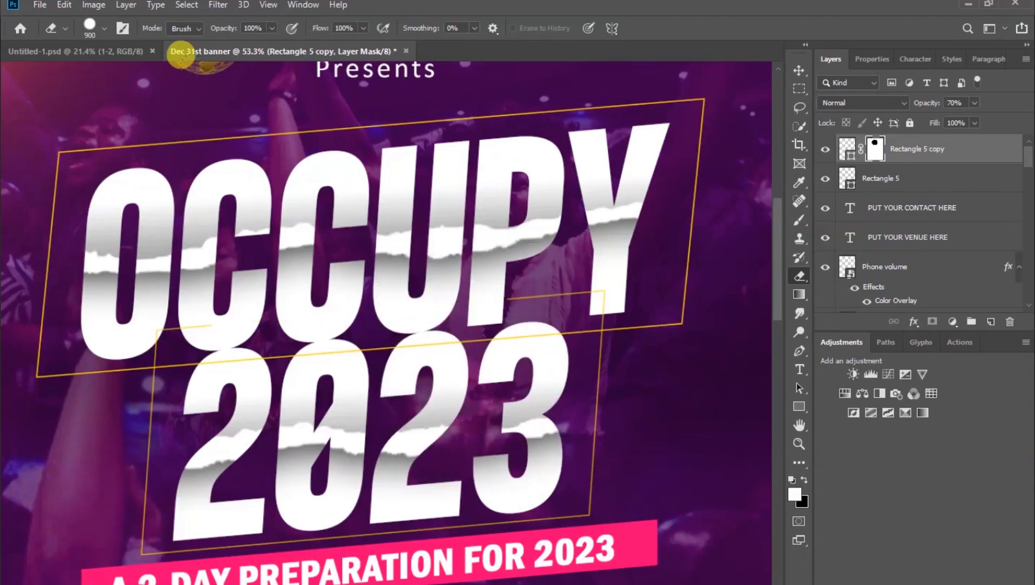
Erase the remaining parts of the copied frame's upper edge inside the OCCUPY frame with a 250 px eraser on its mask
{"action": "key", "text": "bracketleft"}
{"action": "key", "text": "bracketleft"}
{"action": "key", "text": "bracketleft"}
{"action": "key", "text": "bracketleft"}
{"action": "key", "text": "bracketleft"}
{"action": "key", "text": "bracketleft"}
{"action": "key", "text": "bracketleft"}
{"action": "key", "text": "bracketleft"}
{"action": "key", "text": "bracketleft"}
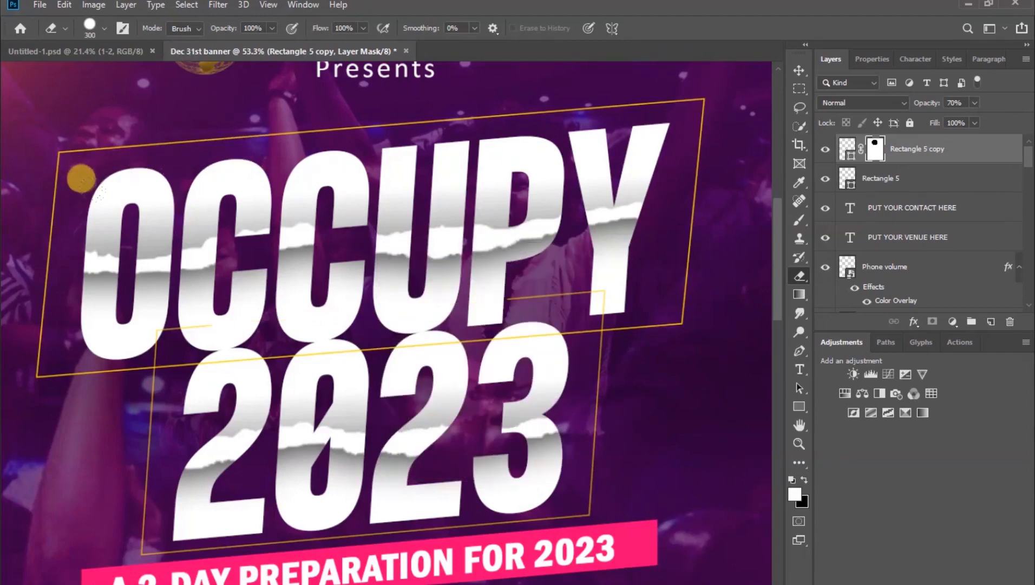
{"action": "scroll", "coordinate": [50, 234], "scroll_direction": "up", "scroll_amount": 3}
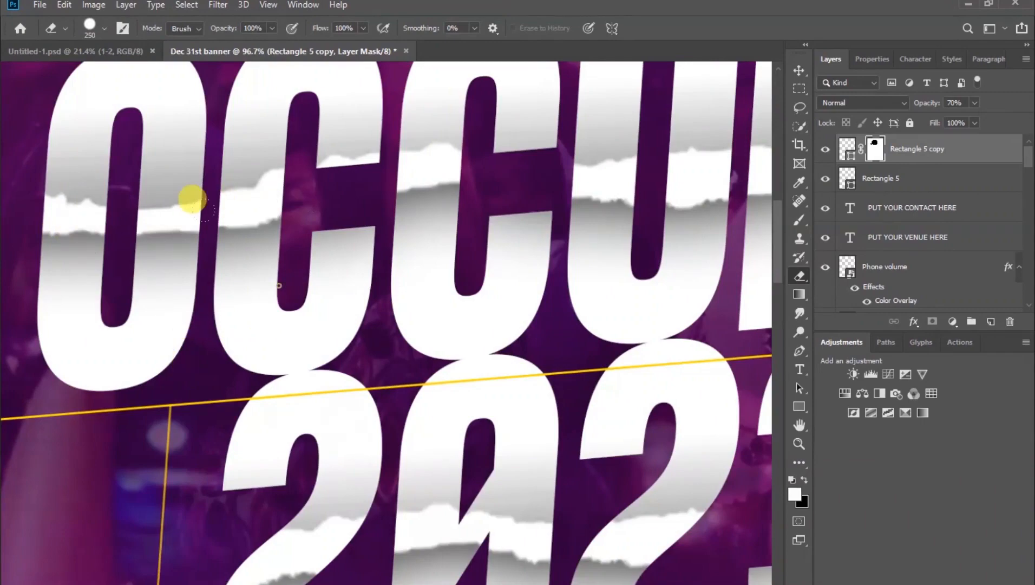
{"action": "left_click_drag", "start_coordinate": [577, 312], "coordinate": [176, 295]}
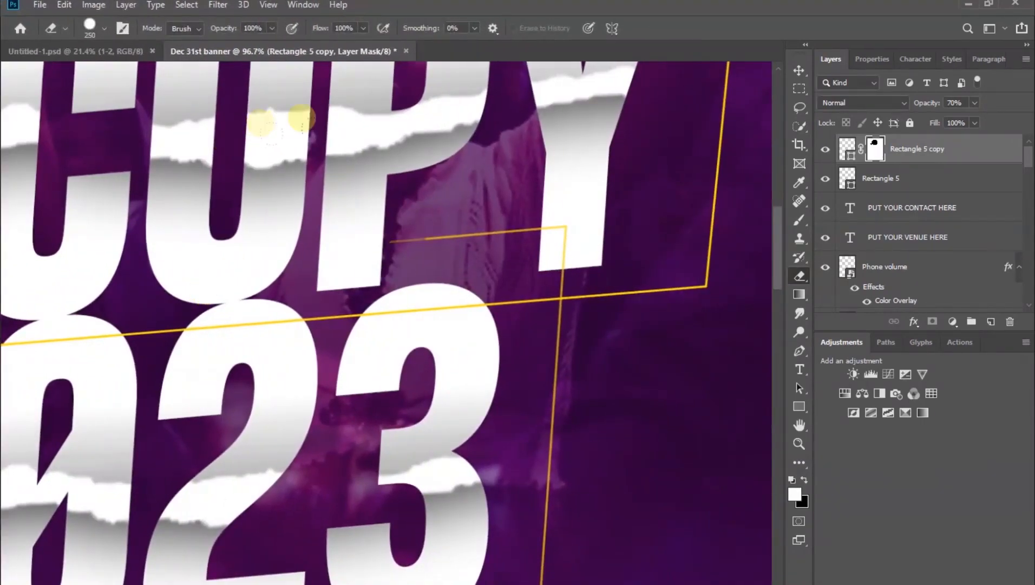
{"action": "left_click_drag", "start_coordinate": [300, 118], "coordinate": [456, 85]}
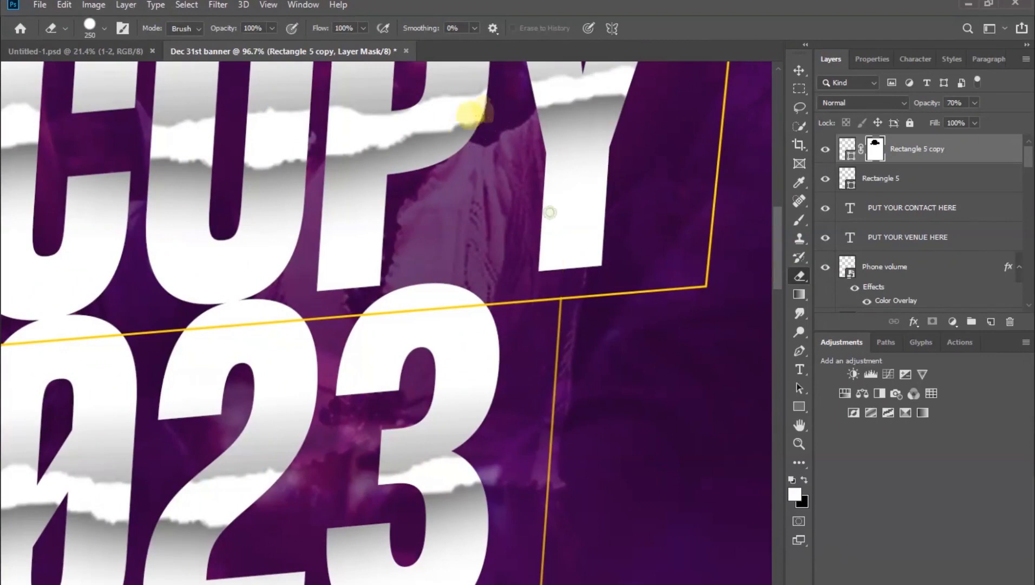
{"action": "scroll", "coordinate": [475, 206], "scroll_direction": "down", "scroll_amount": 2}
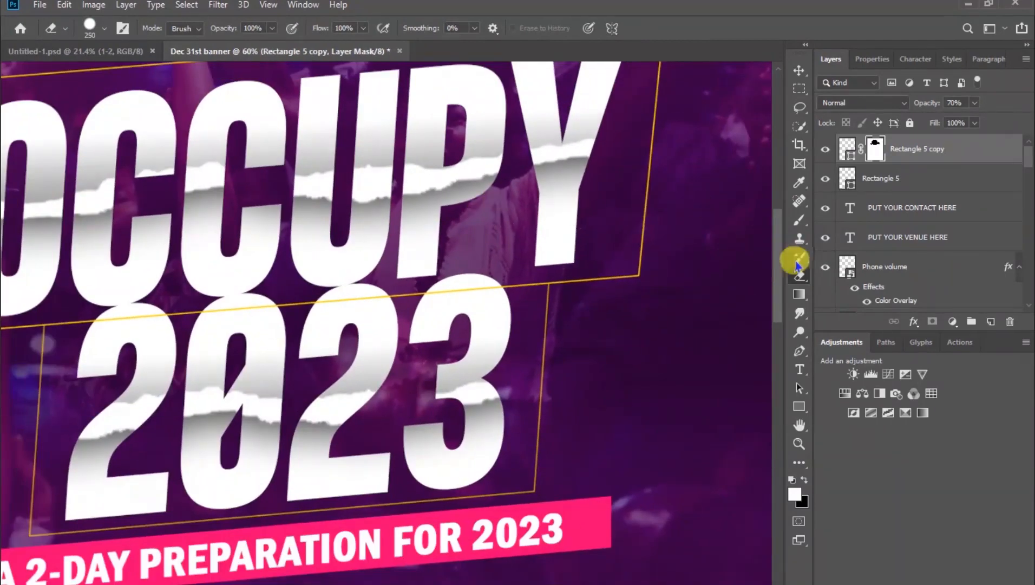
Add a layer mask to the original OCCUPY frame and erase the part of its lower edge that crosses 2023, between the copied frame's sides
{"action": "left_click", "coordinate": [882, 183]}
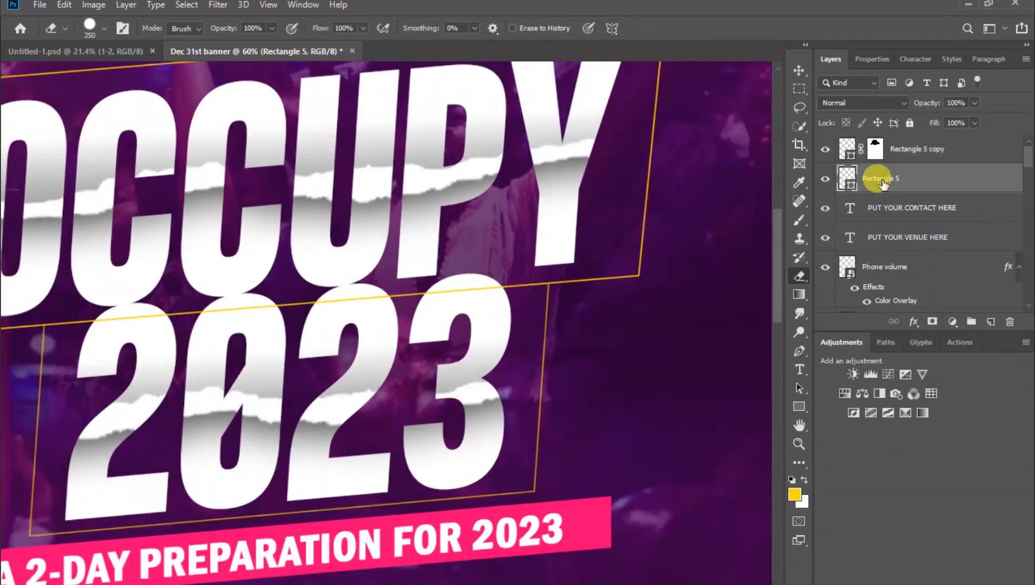
{"action": "left_click", "coordinate": [932, 322]}
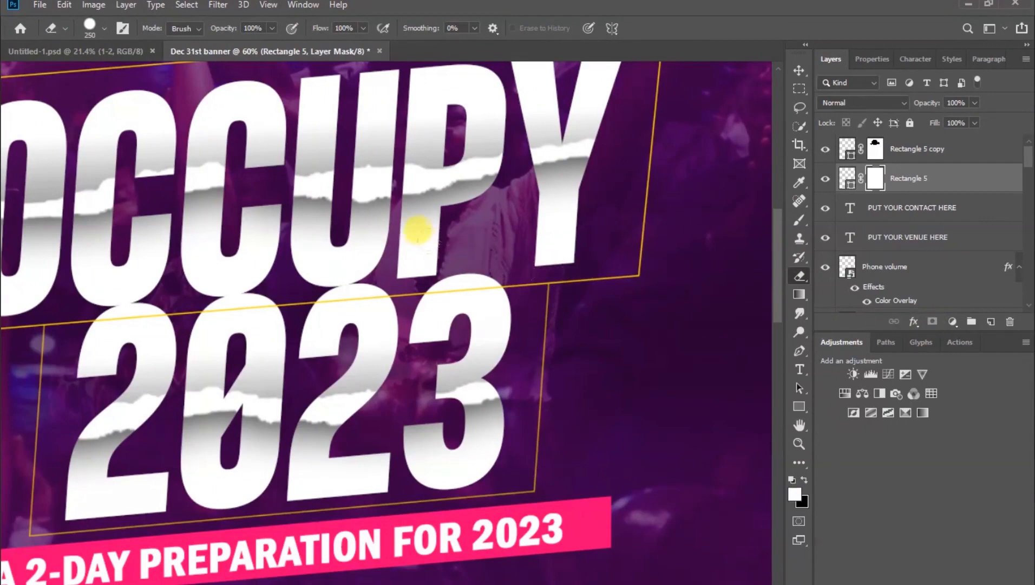
{"action": "scroll", "coordinate": [423, 227], "scroll_direction": "up", "scroll_amount": 3}
{"action": "scroll", "coordinate": [393, 191], "scroll_direction": "up", "scroll_amount": 2}
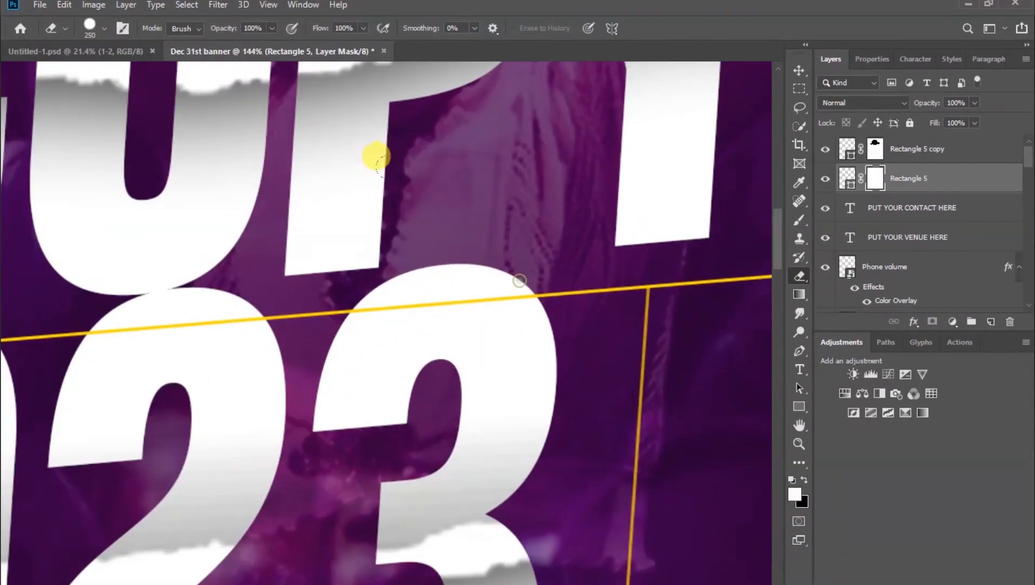
{"action": "mouse_move", "coordinate": [233, 353]}
{"action": "left_mouse_down"}
{"action": "mouse_move", "coordinate": [566, 318]}
{"action": "mouse_move", "coordinate": [642, 295]}
{"action": "left_mouse_up"}
{"action": "left_click_drag", "start_coordinate": [219, 359], "coordinate": [513, 318]}
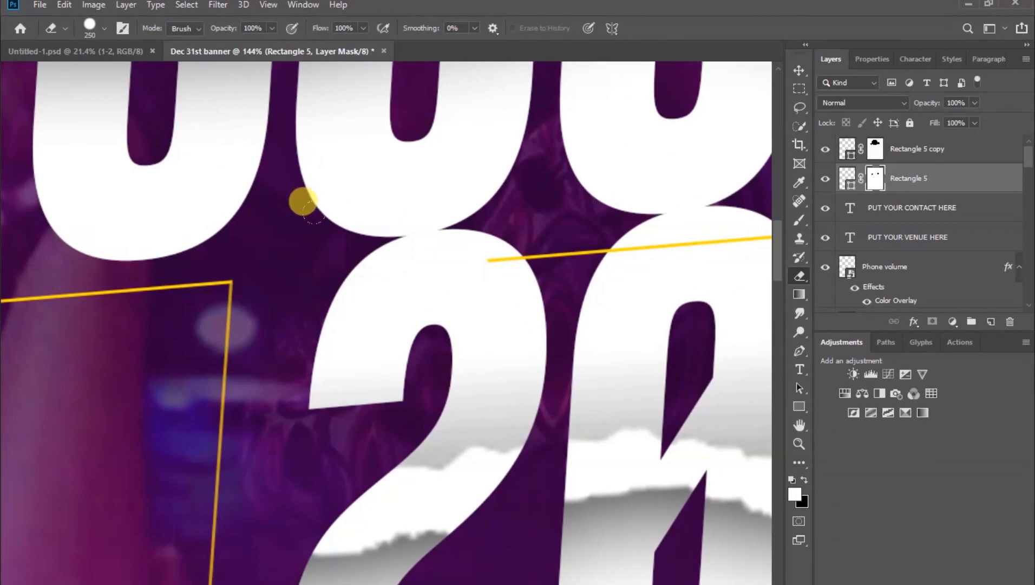
{"action": "scroll", "coordinate": [300, 201], "scroll_direction": "down", "scroll_amount": 3}
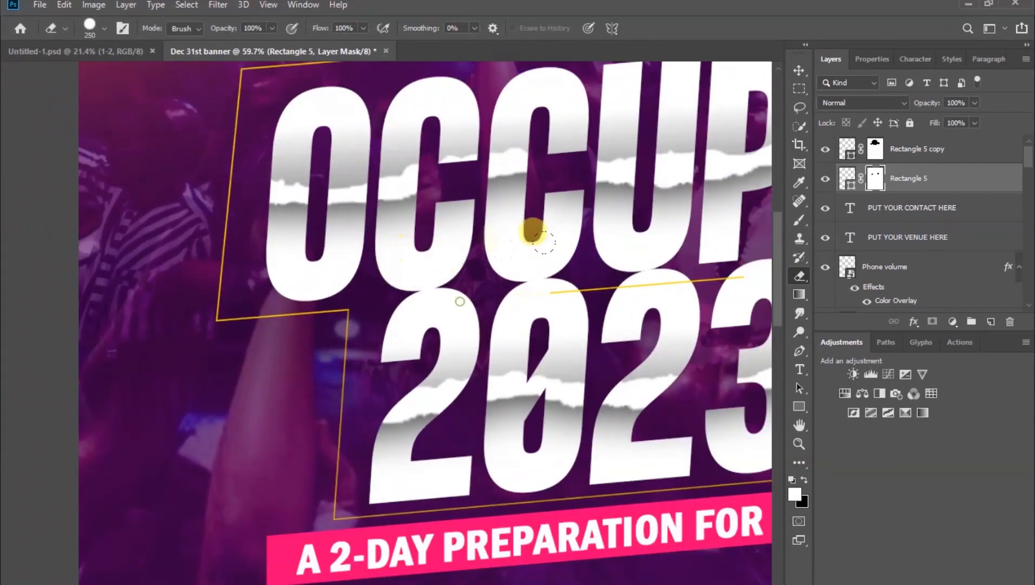
{"action": "left_click_drag", "start_coordinate": [531, 231], "coordinate": [658, 231]}
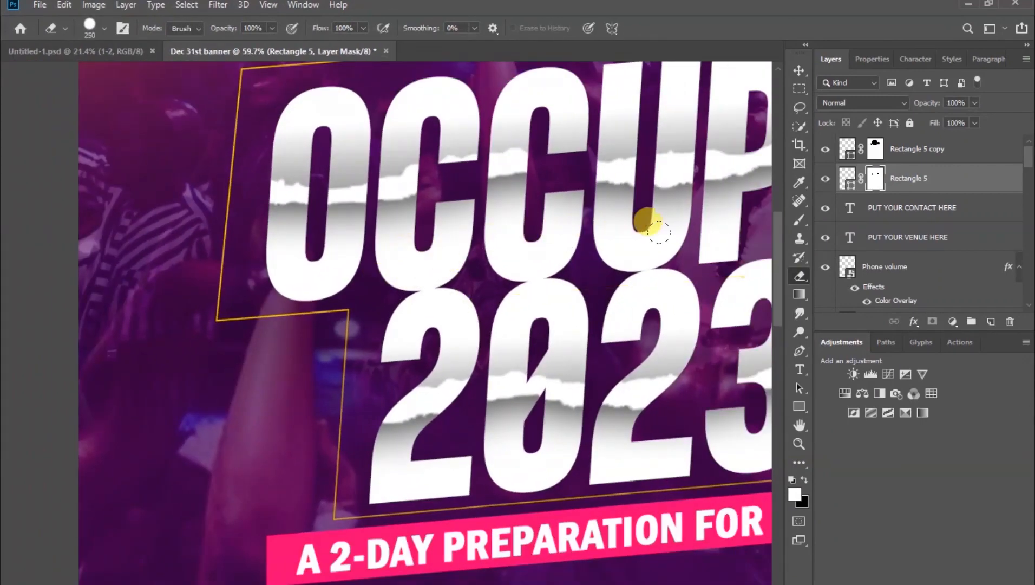
{"action": "left_click", "coordinate": [797, 71]}
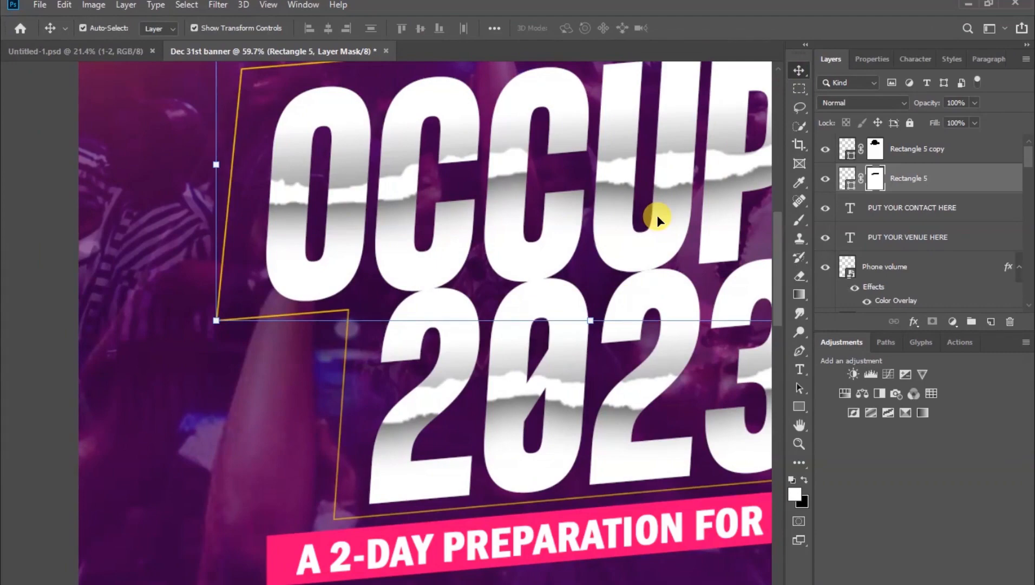
{"action": "left_click", "coordinate": [268, 5]}
{"action": "left_click", "coordinate": [292, 137]}
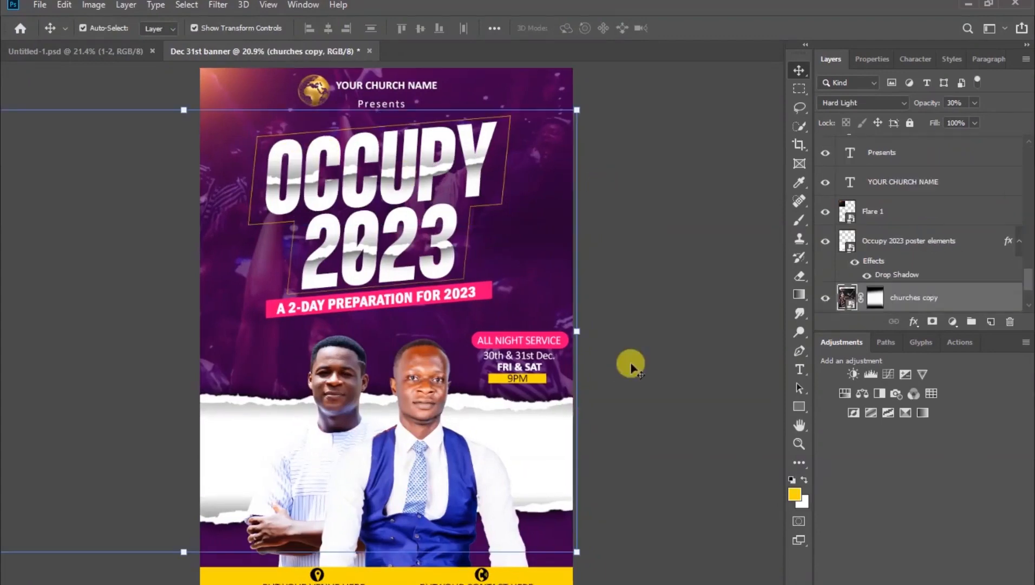
{"action": "left_click", "coordinate": [672, 318]}
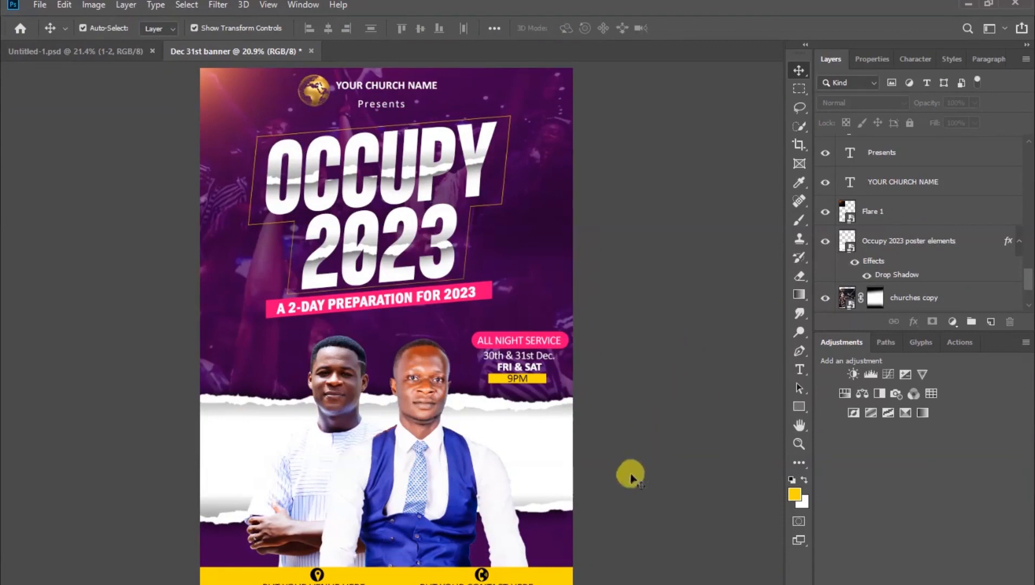
Place the Flare 2 image from the Downloads folder over the OCCUPY title and set its blend mode to Screen
{"action": "left_click", "coordinate": [593, 584]}
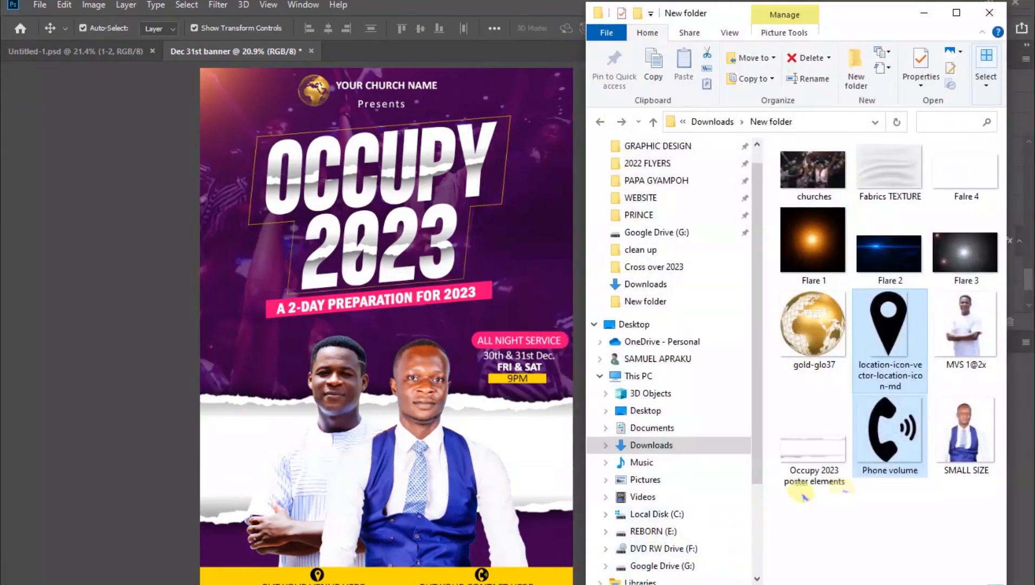
{"action": "left_click", "coordinate": [890, 520]}
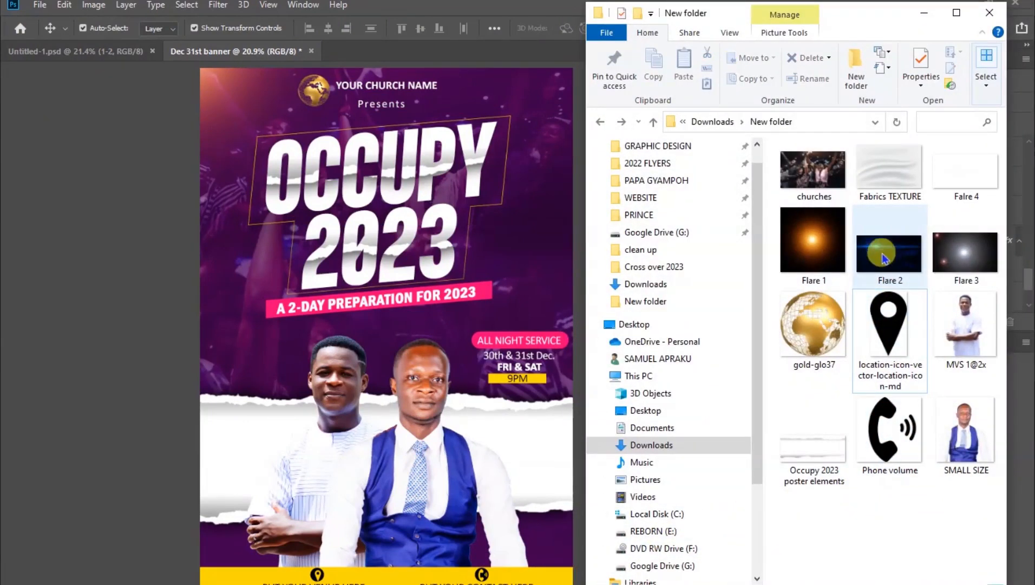
{"action": "left_click_drag", "start_coordinate": [880, 263], "coordinate": [429, 428]}
{"action": "left_click_drag", "start_coordinate": [386, 266], "coordinate": [385, 264]}
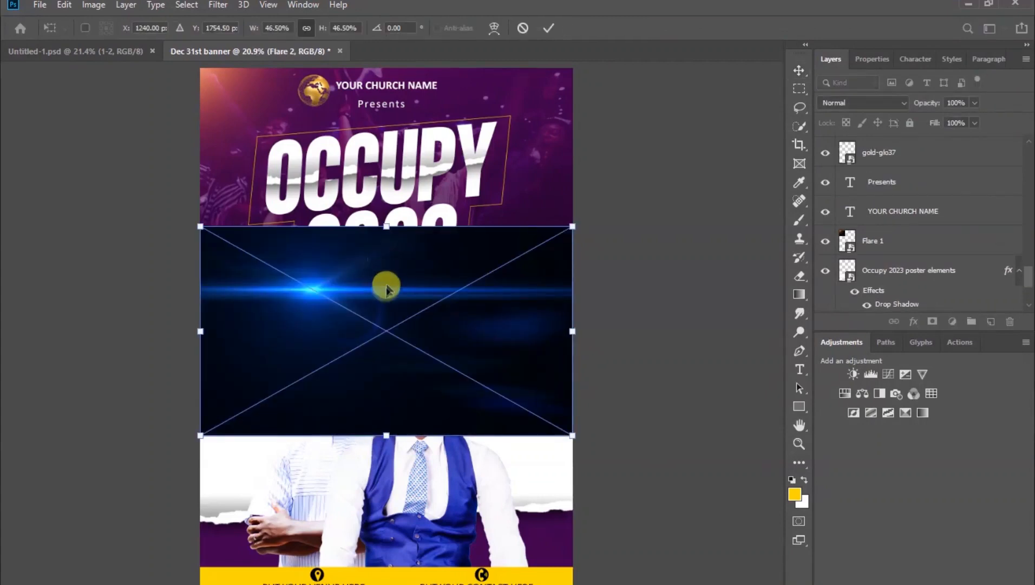
{"action": "left_click_drag", "start_coordinate": [386, 292], "coordinate": [384, 145]}
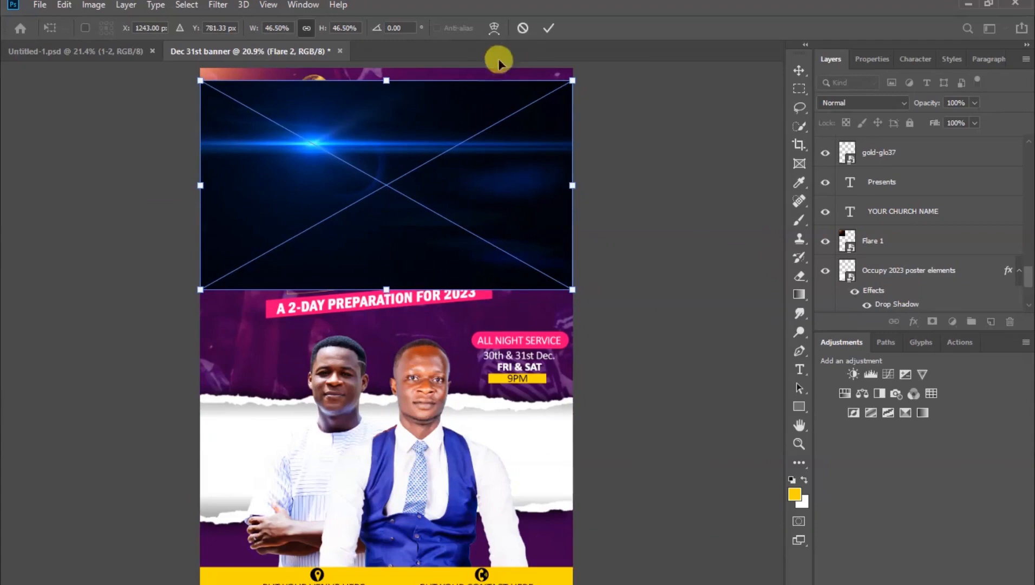
{"action": "left_click", "coordinate": [549, 28]}
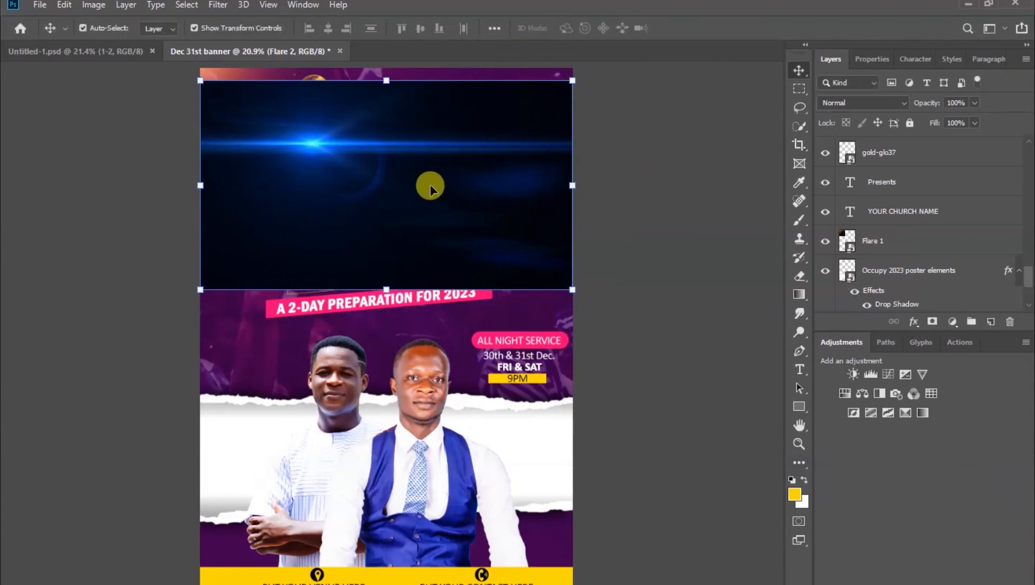
{"action": "left_click", "coordinate": [903, 106]}
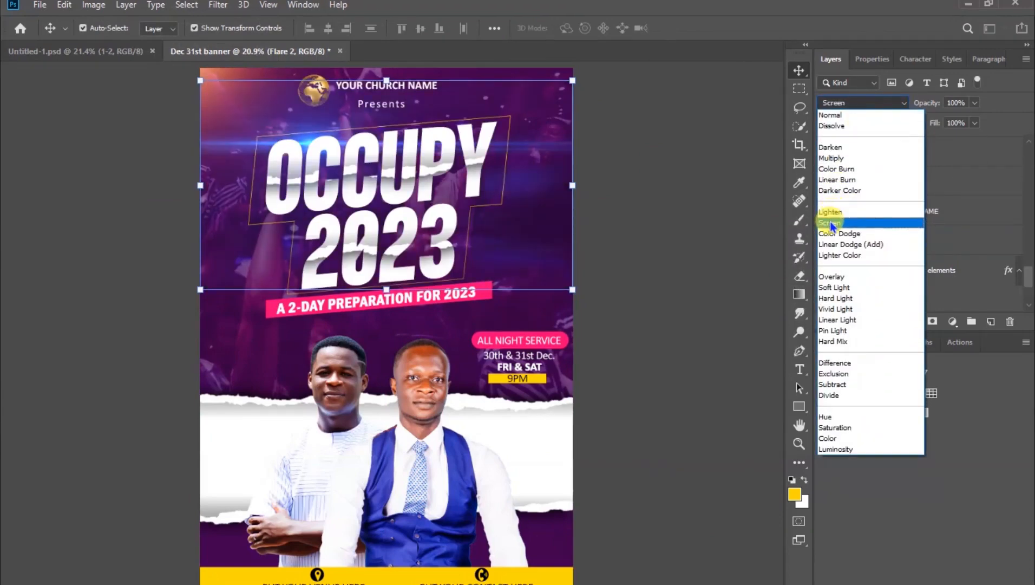
{"action": "left_click", "coordinate": [831, 223]}
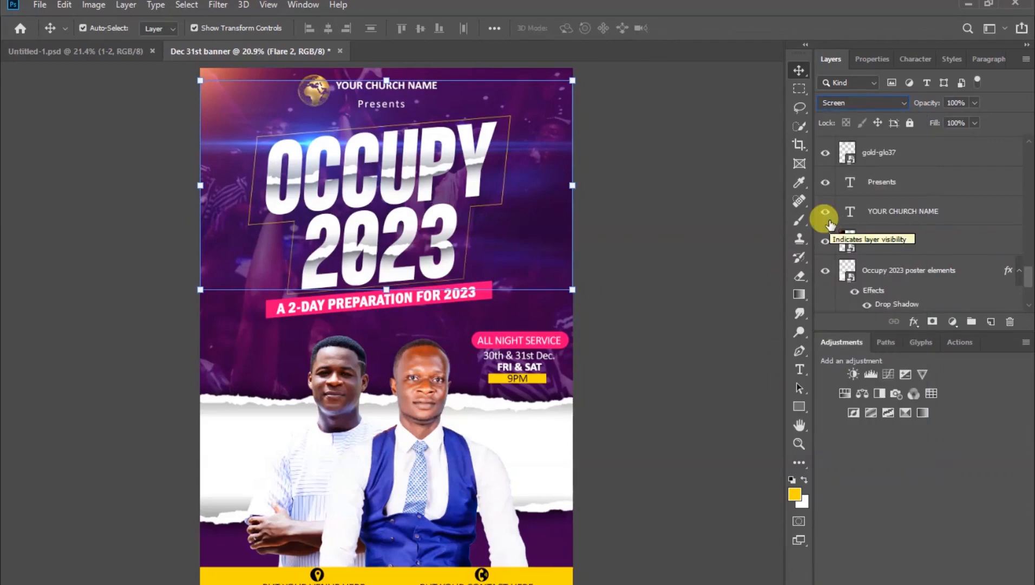
Recolour the Flare 2 layer to magenta with Hue/Saturation, using Hue +102 and Lightness -44
{"action": "left_click", "coordinate": [94, 7]}
{"action": "mouse_move", "coordinate": [179, 42]}
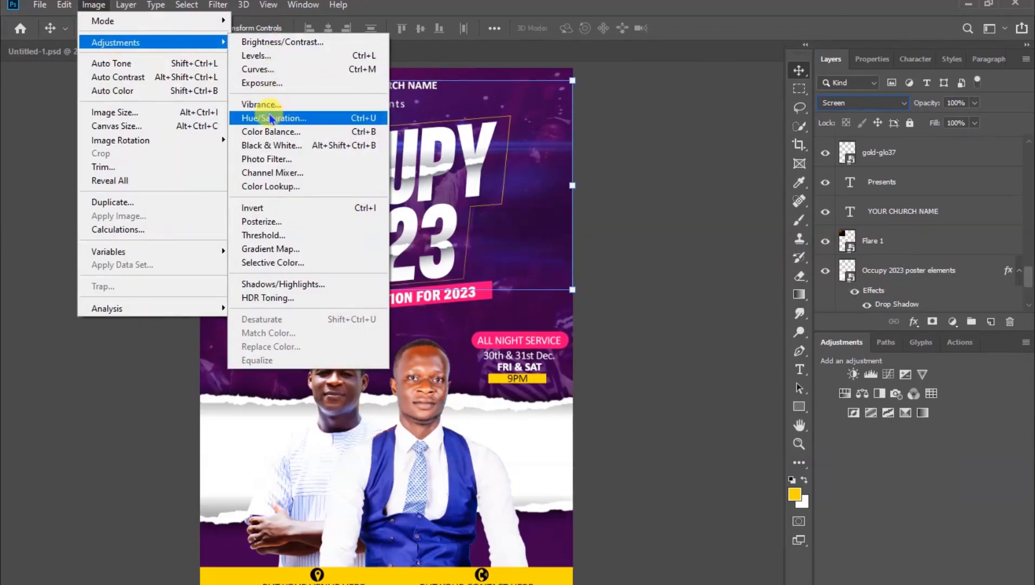
{"action": "left_click", "coordinate": [329, 120]}
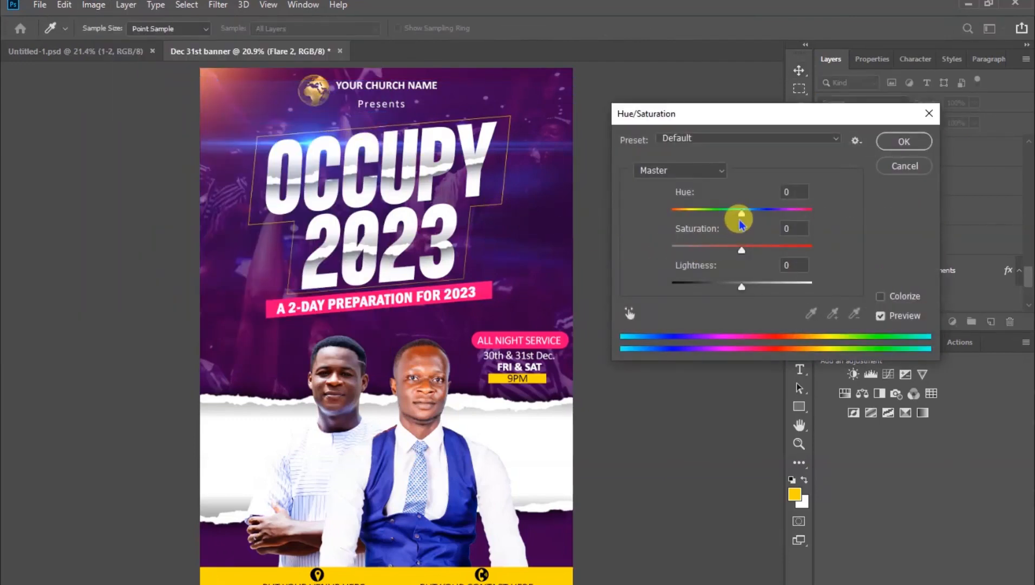
{"action": "left_click_drag", "start_coordinate": [742, 218], "coordinate": [796, 215]}
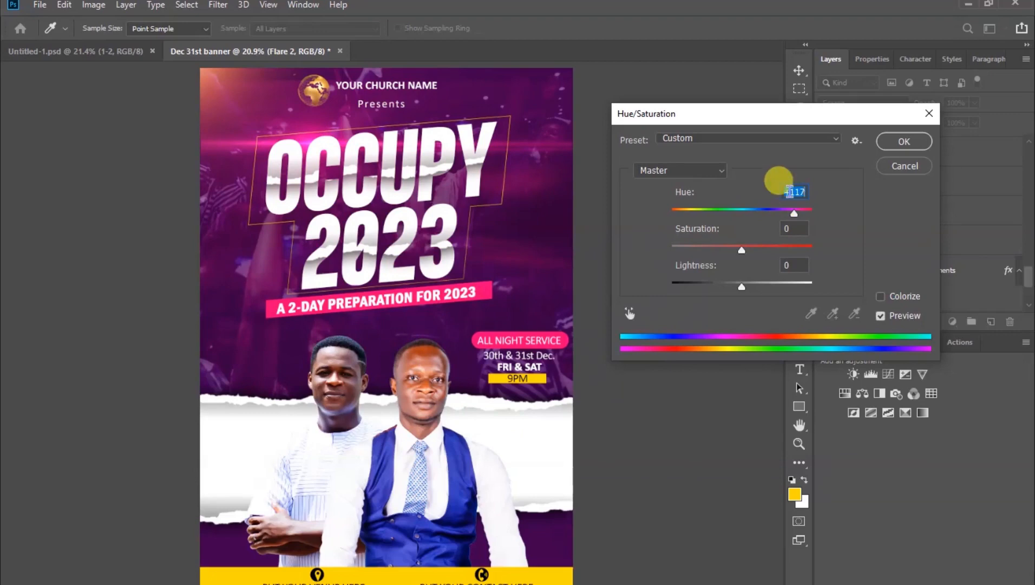
{"action": "type", "text": "10"}
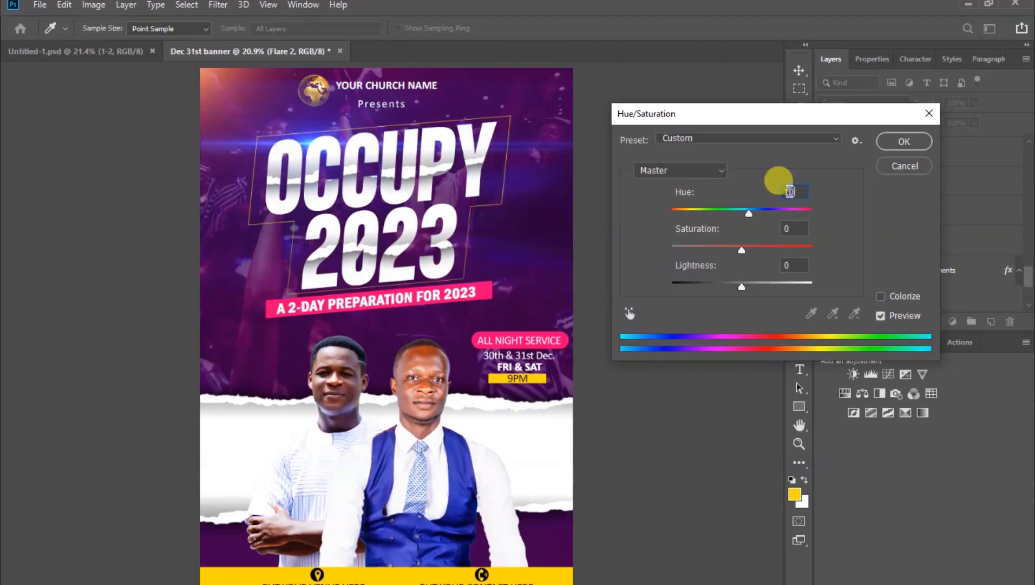
{"action": "type", "text": "2"}
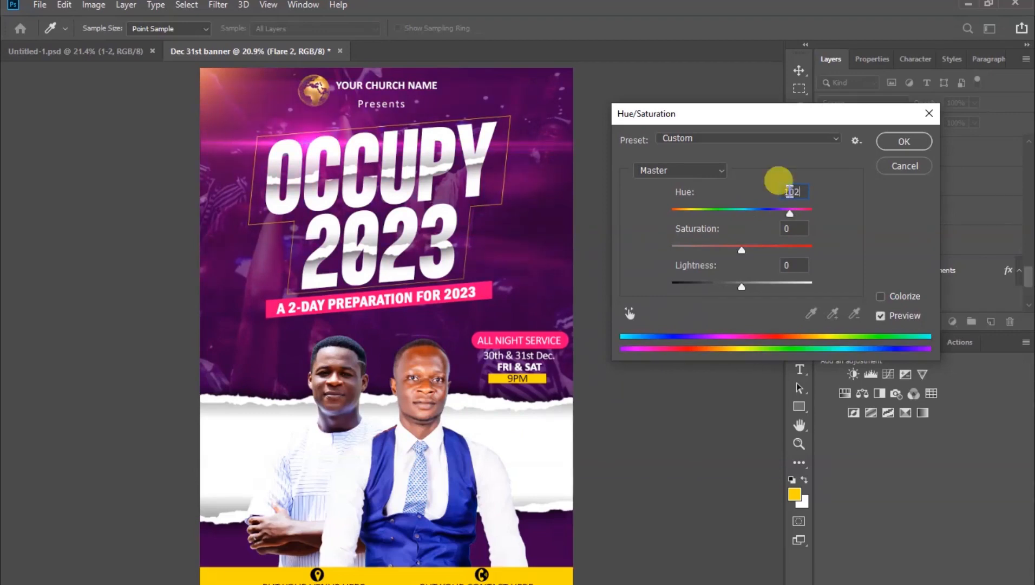
{"action": "left_click_drag", "start_coordinate": [743, 291], "coordinate": [719, 293]}
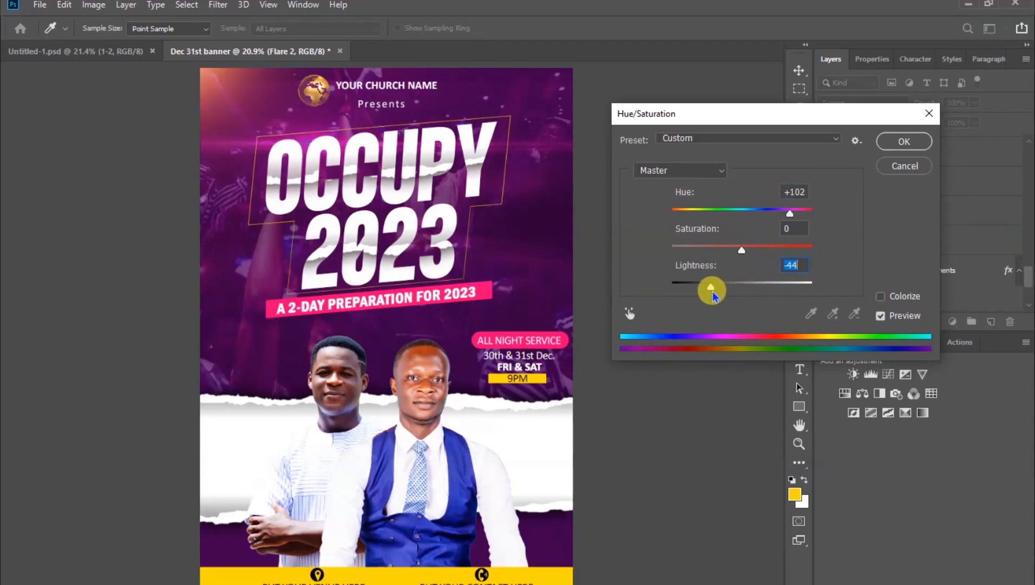
{"action": "left_click", "coordinate": [916, 145]}
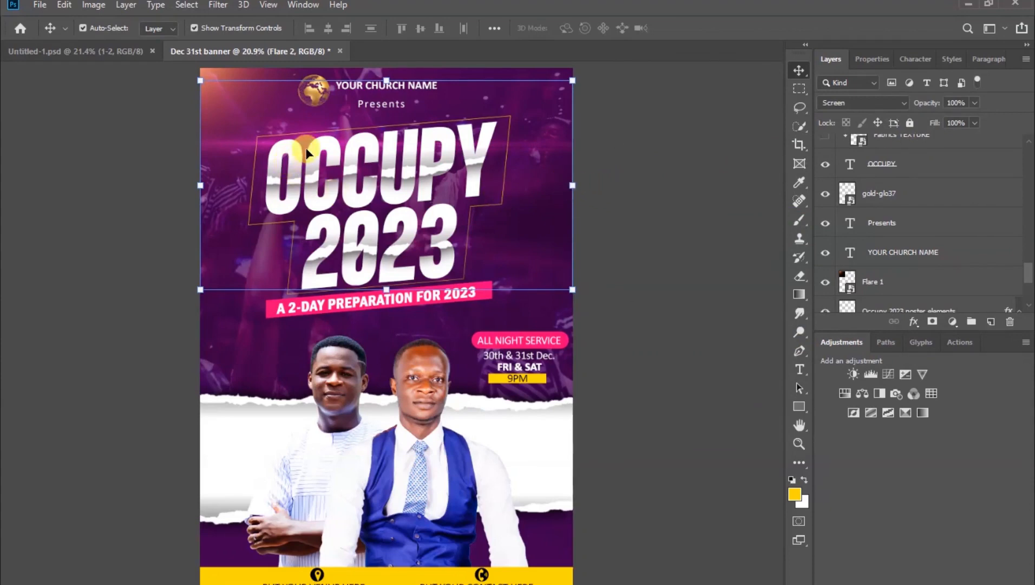
Move the flare up slightly and skew it so its light streak follows the slant of the OCCUPY title
{"action": "left_click_drag", "start_coordinate": [301, 166], "coordinate": [306, 144]}
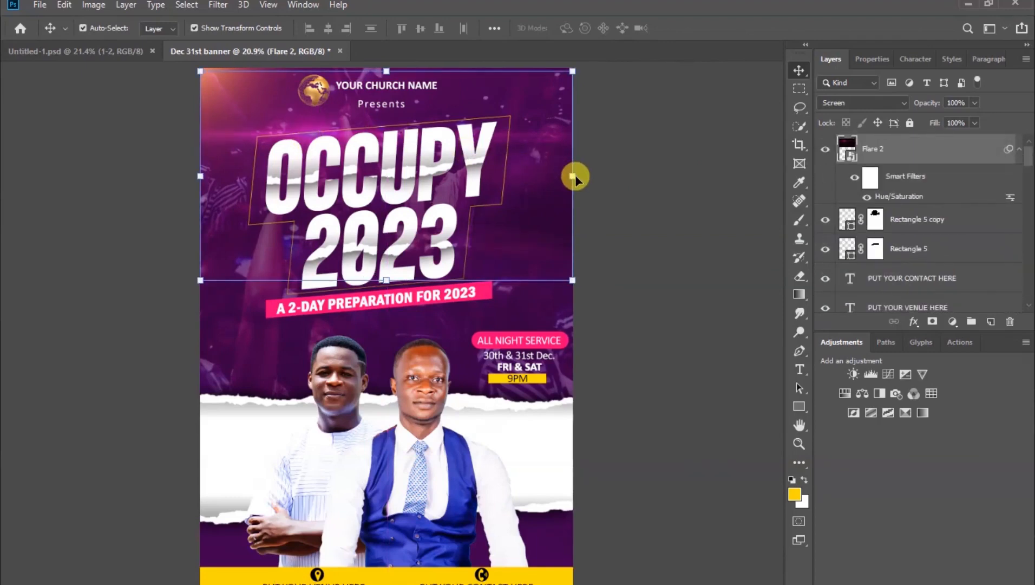
{"action": "key", "text": "ctrl+t"}
{"action": "right_click", "coordinate": [518, 166]}
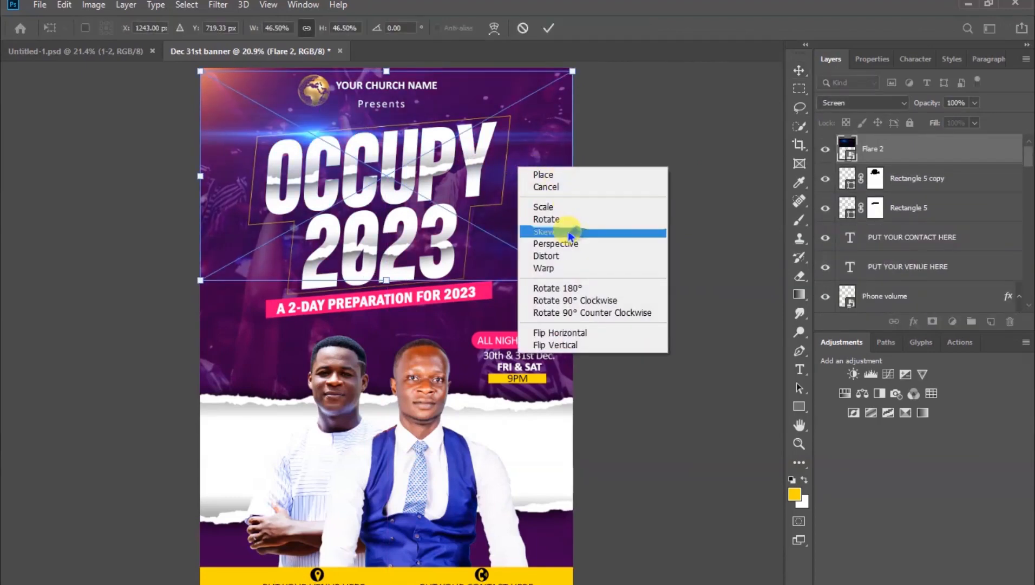
{"action": "left_click", "coordinate": [570, 233]}
{"action": "left_click_drag", "start_coordinate": [572, 174], "coordinate": [572, 157]}
{"action": "left_click_drag", "start_coordinate": [201, 180], "coordinate": [201, 186]}
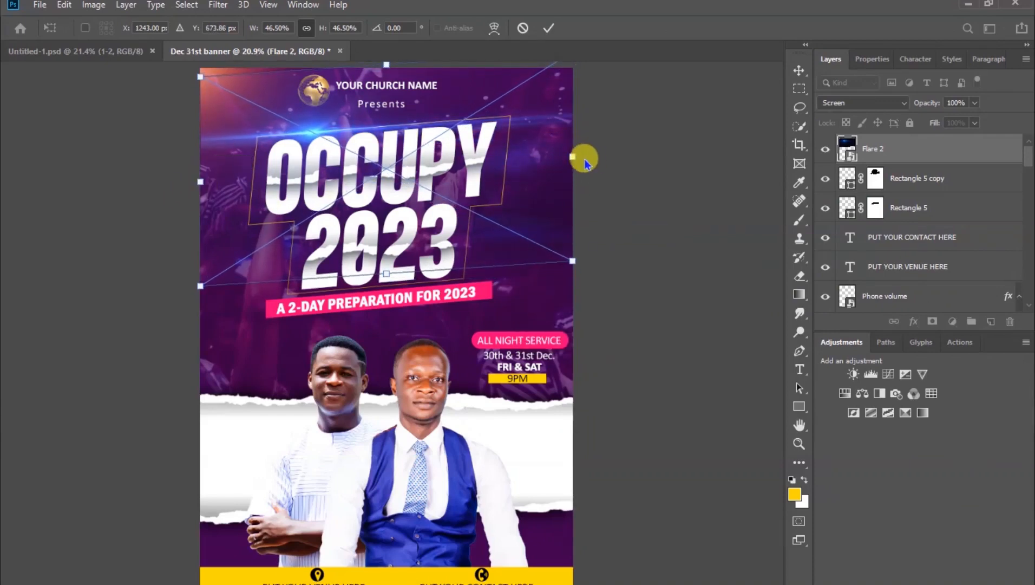
{"action": "left_click_drag", "start_coordinate": [571, 154], "coordinate": [570, 151]}
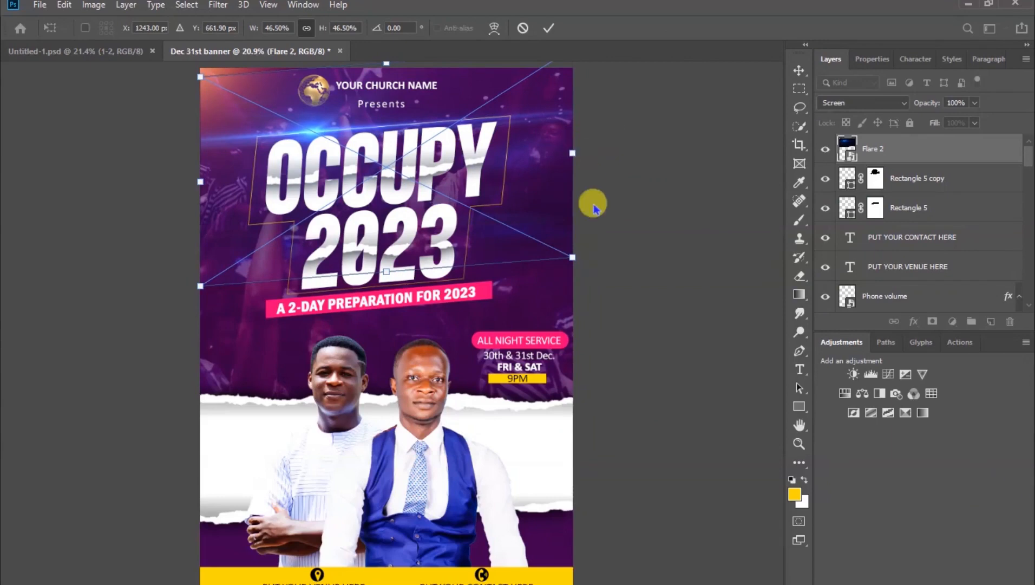
{"action": "left_click", "coordinate": [551, 29]}
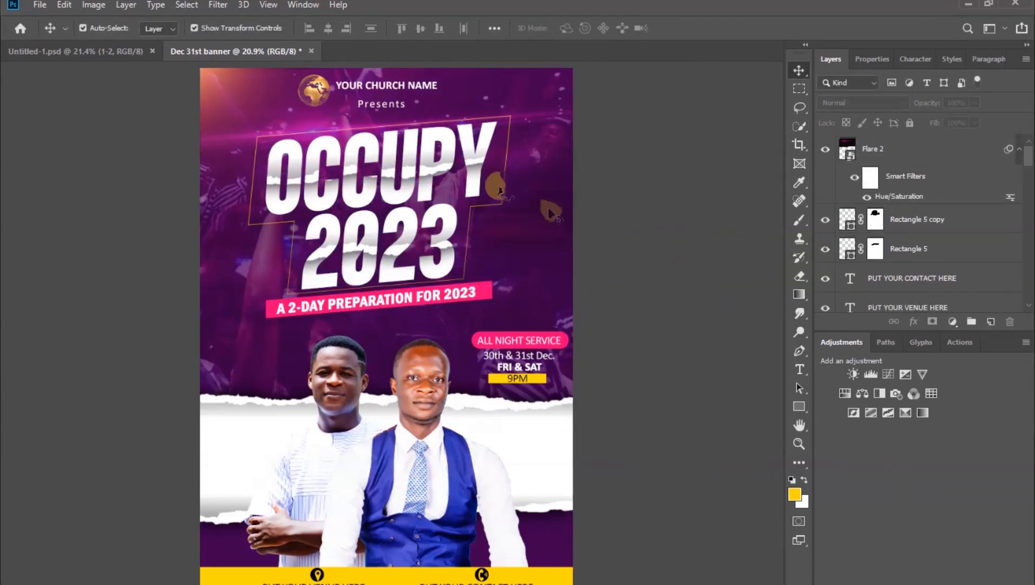
Add a layer mask to the Flare 2 layer and erase the flare's lower edge across the flyer with a soft 1000 px eraser
{"action": "left_click", "coordinate": [914, 153]}
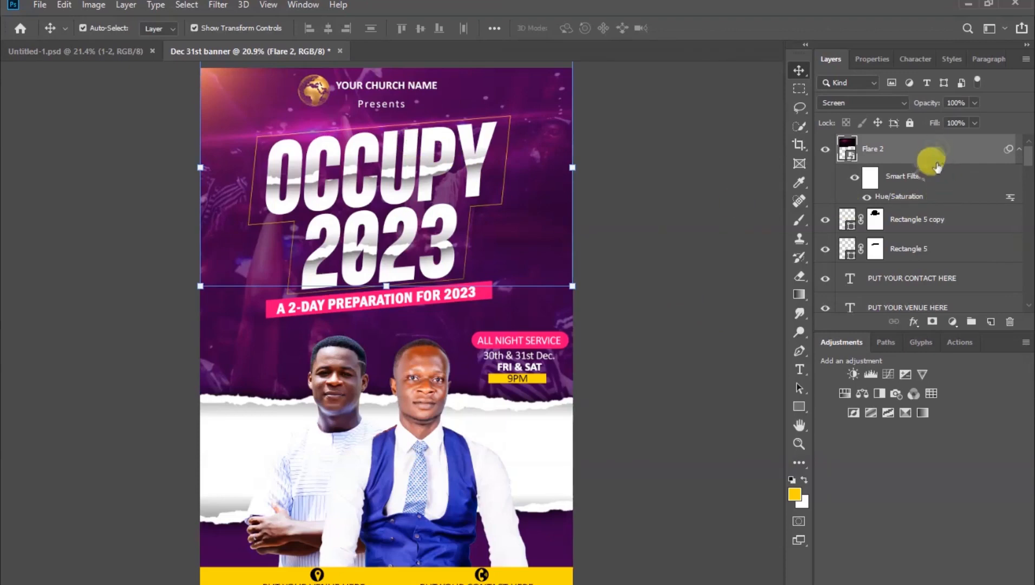
{"action": "left_click", "coordinate": [933, 321]}
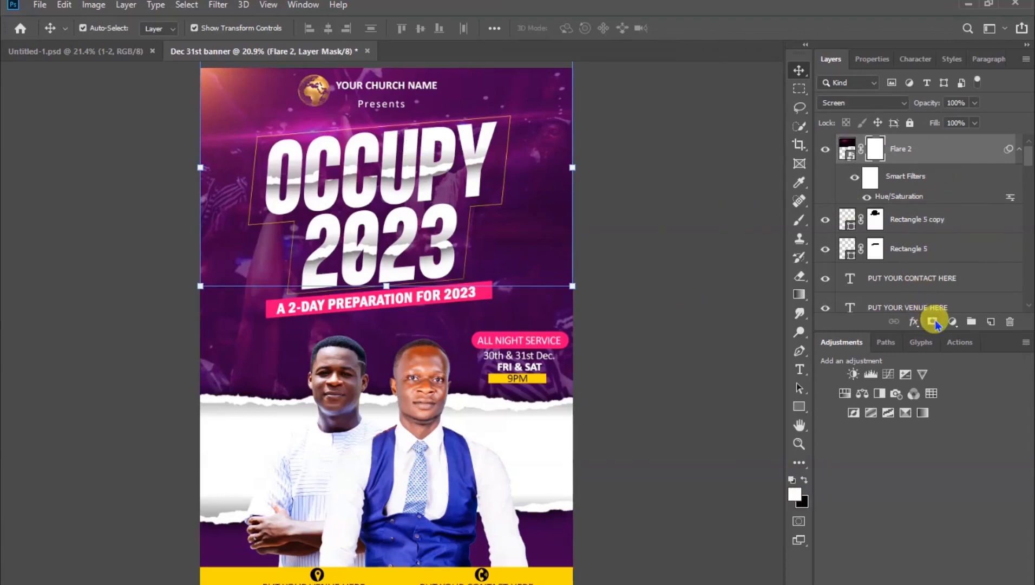
{"action": "left_click", "coordinate": [800, 277]}
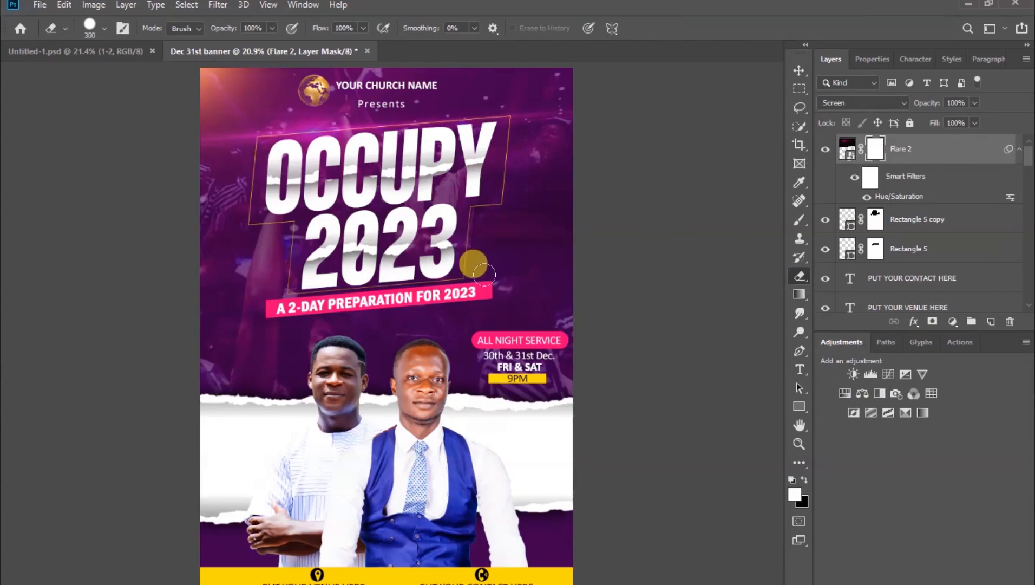
{"action": "key", "text": "bracketright"}
{"action": "key", "text": "bracketright"}
{"action": "key", "text": "bracketright"}
{"action": "key", "text": "bracketright"}
{"action": "key", "text": "bracketright"}
{"action": "key", "text": "bracketright"}
{"action": "right_click", "coordinate": [348, 187]}
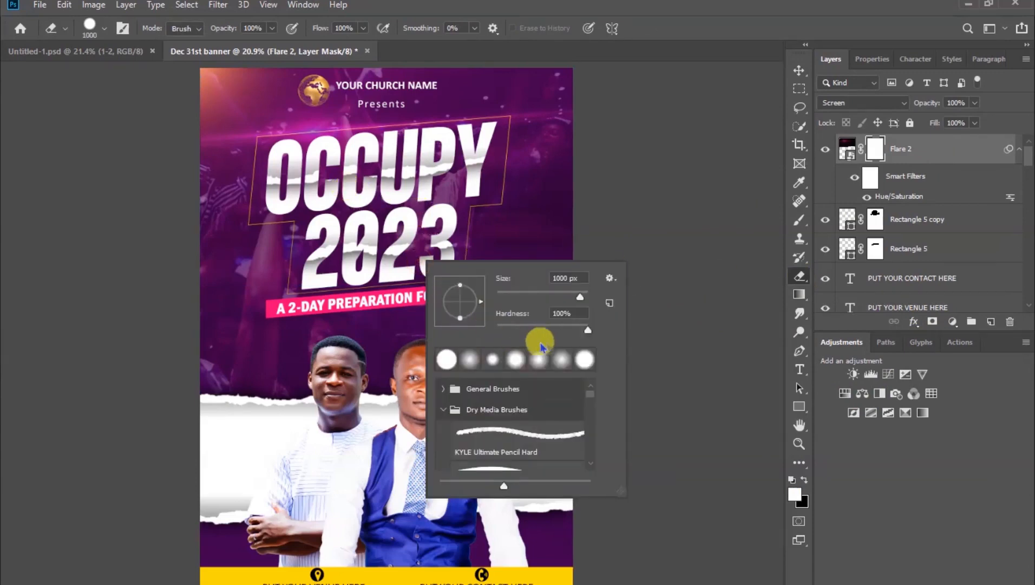
{"action": "left_click_drag", "start_coordinate": [586, 332], "coordinate": [479, 331]}
{"action": "left_click", "coordinate": [671, 114]}
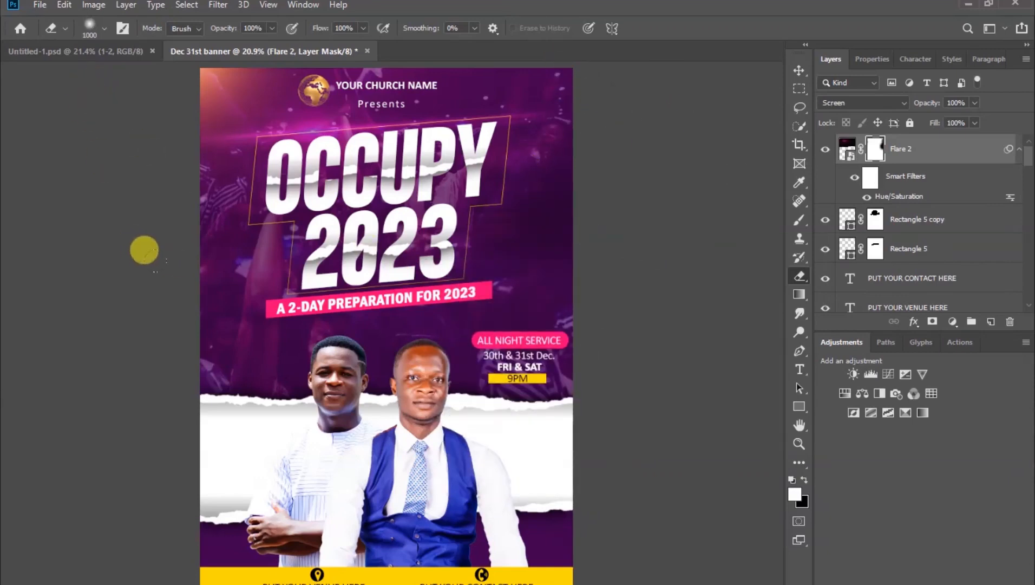
{"action": "left_click_drag", "start_coordinate": [538, 200], "coordinate": [541, 94]}
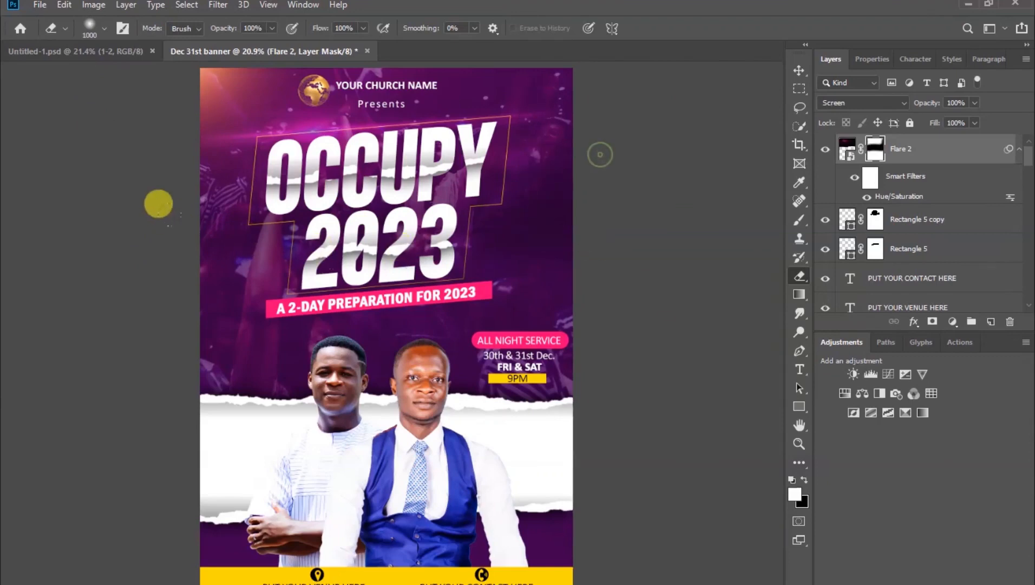
{"action": "left_click", "coordinate": [799, 70]}
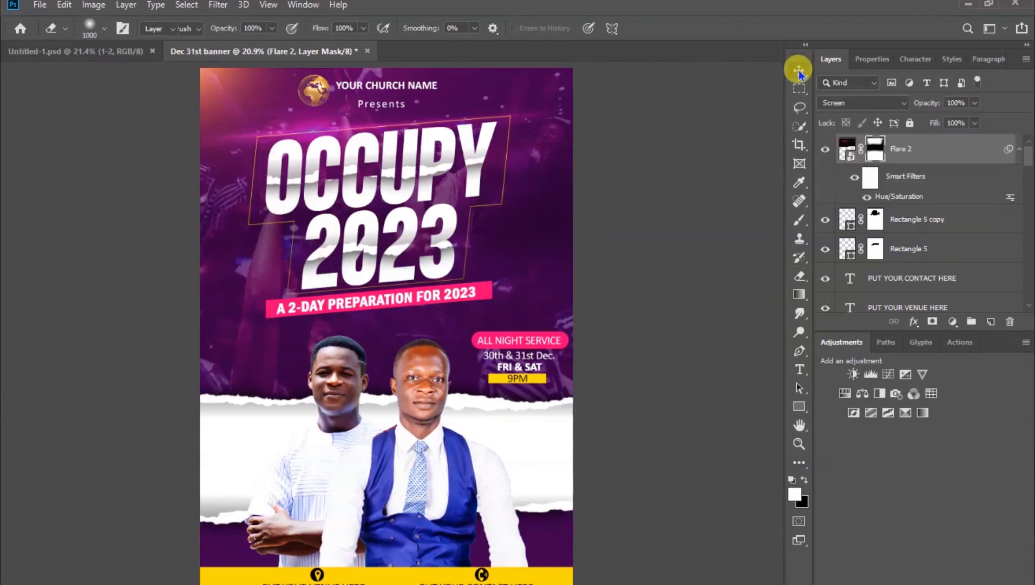
{"action": "left_click", "coordinate": [675, 220]}
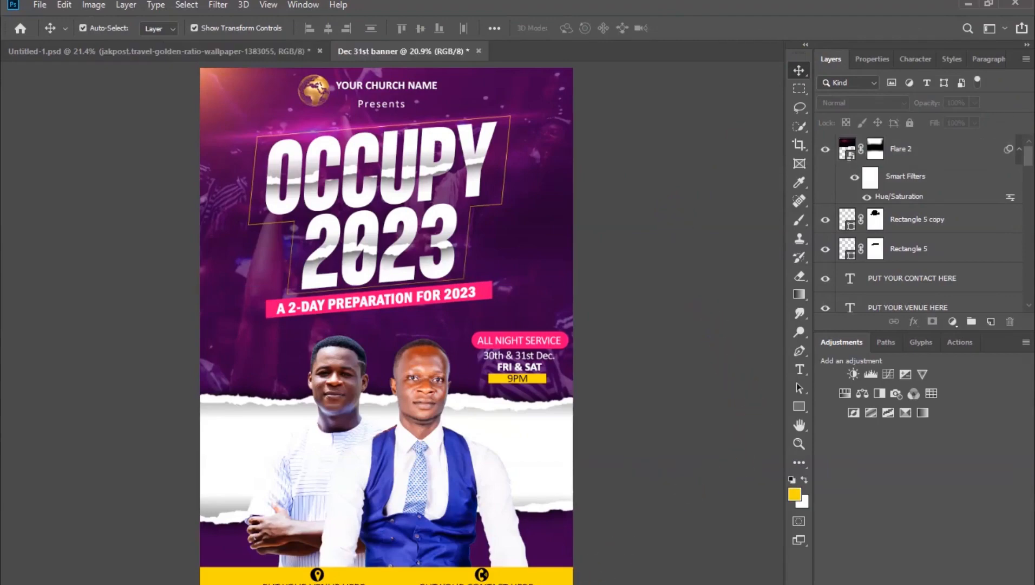
Place the Flare 3 image from the Downloads folder over the OCCUPY title and set its blend mode to Screen
{"action": "left_click", "coordinate": [479, 536]}
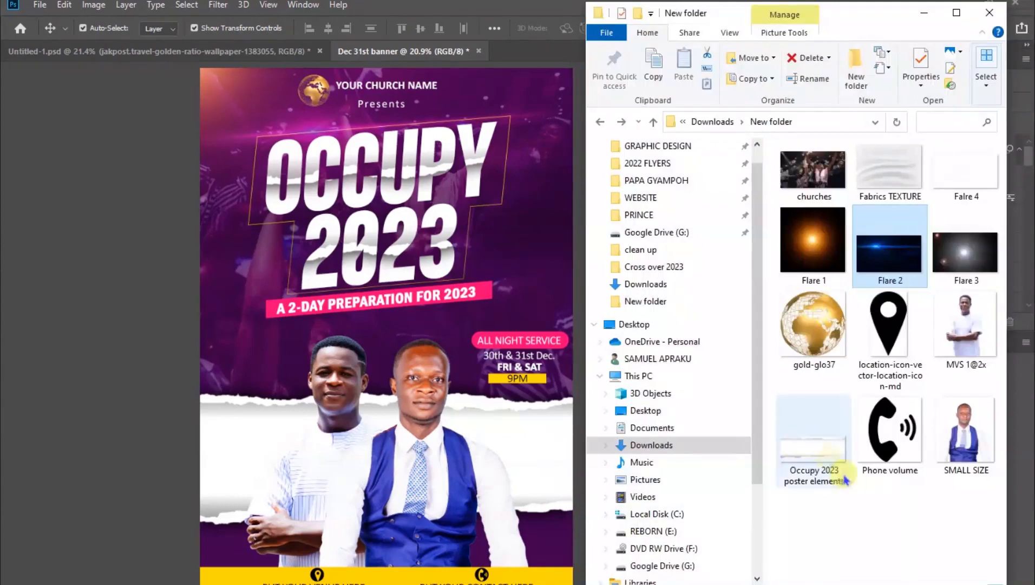
{"action": "left_click", "coordinate": [905, 520]}
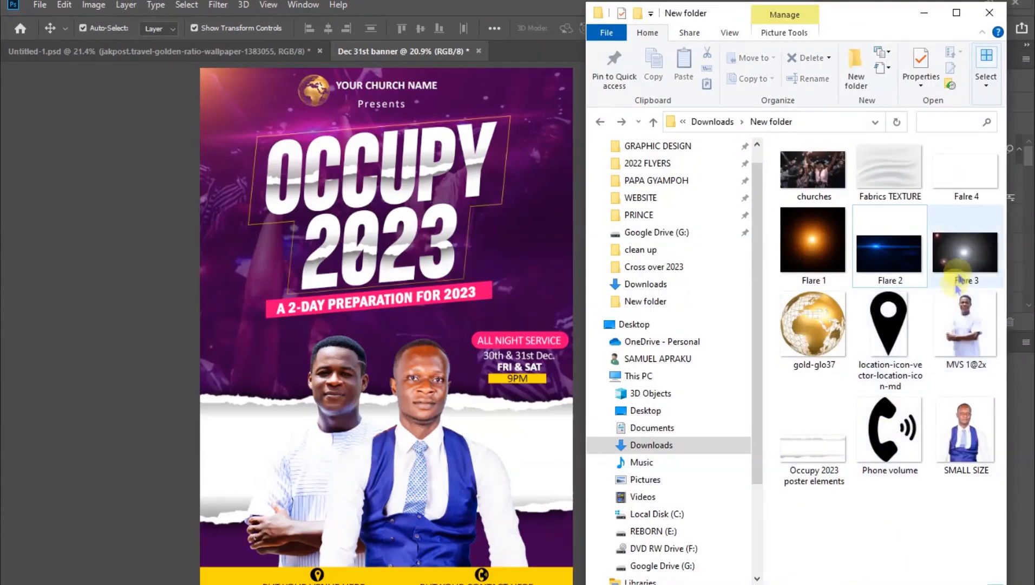
{"action": "left_click_drag", "start_coordinate": [964, 265], "coordinate": [381, 210]}
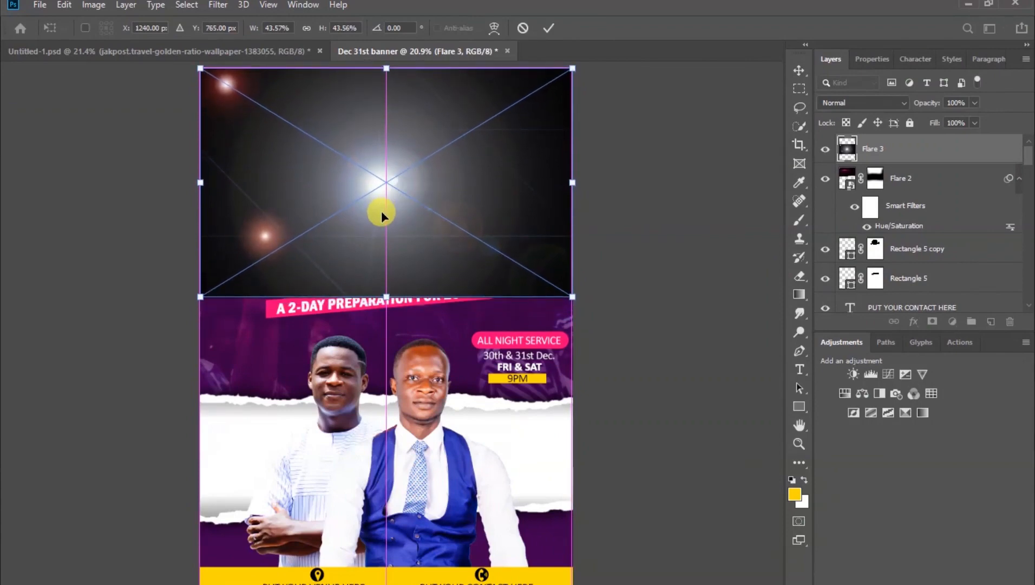
{"action": "left_click", "coordinate": [548, 28]}
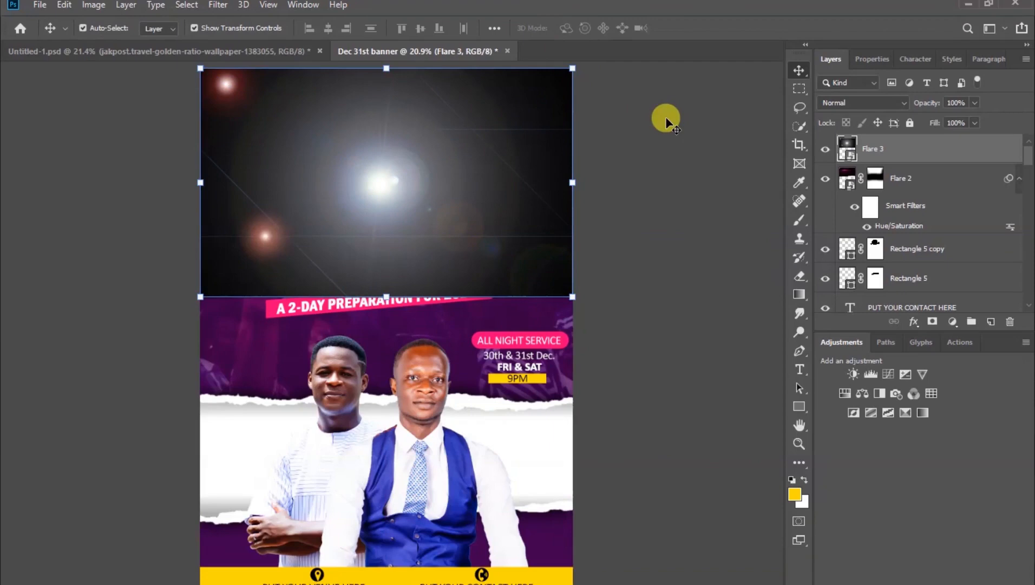
{"action": "left_click", "coordinate": [900, 103]}
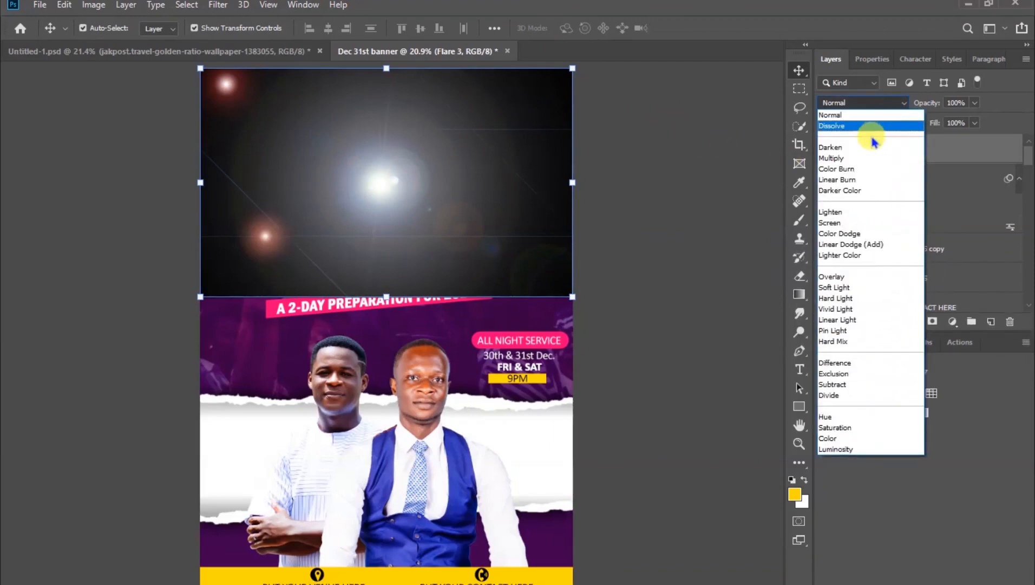
{"action": "left_click", "coordinate": [831, 223]}
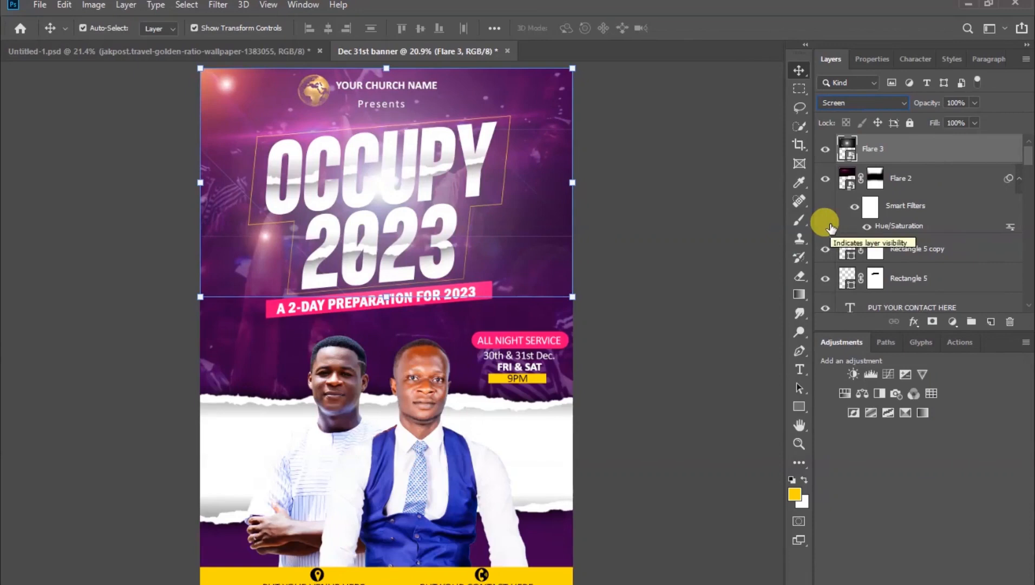
Add a layer mask to Flare 3 and erase its bright centre over the title with a soft eraser of about 1500 px
{"action": "left_click", "coordinate": [932, 322]}
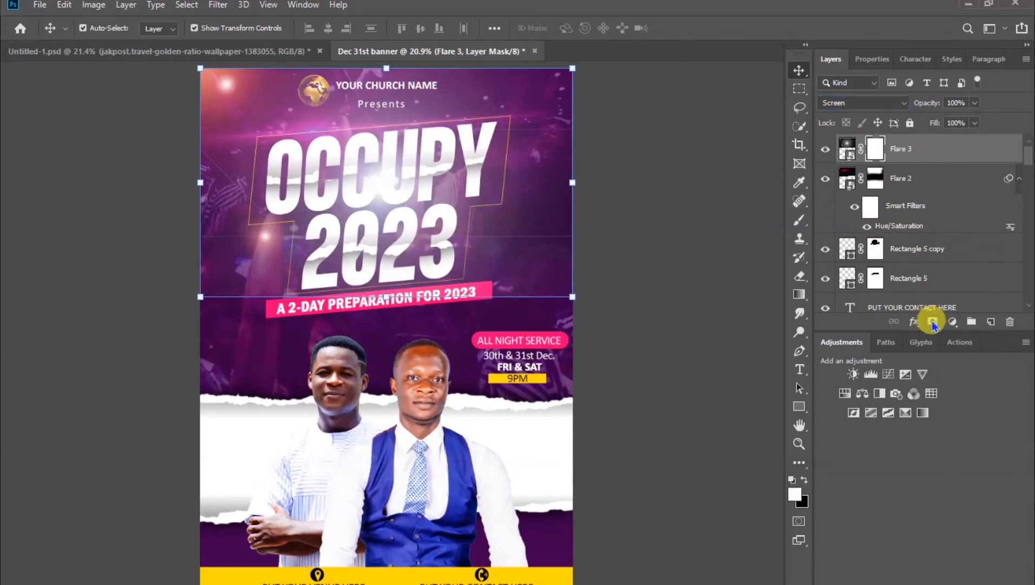
{"action": "left_click", "coordinate": [800, 277]}
{"action": "right_click", "coordinate": [432, 231]}
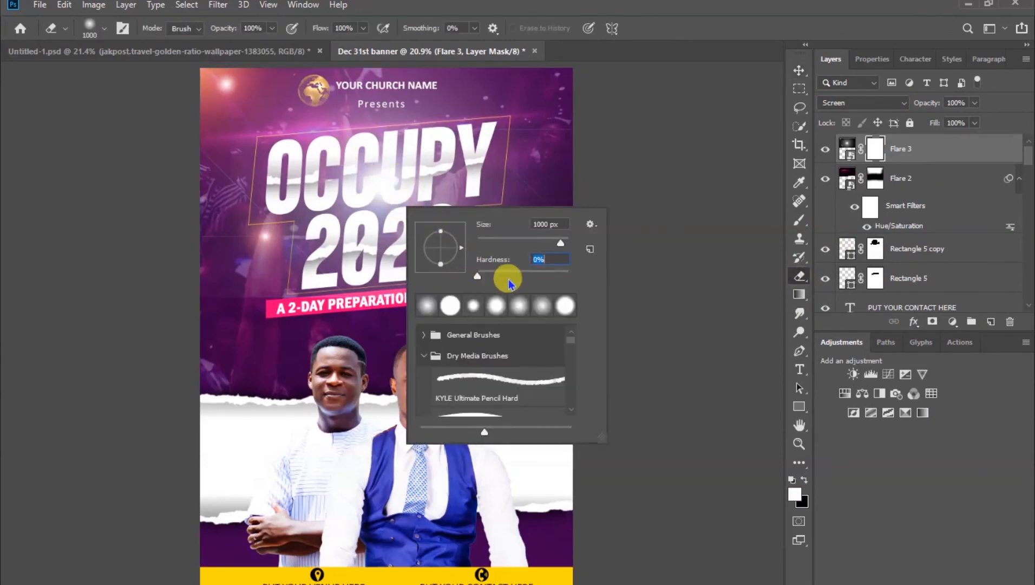
{"action": "left_click", "coordinate": [689, 183]}
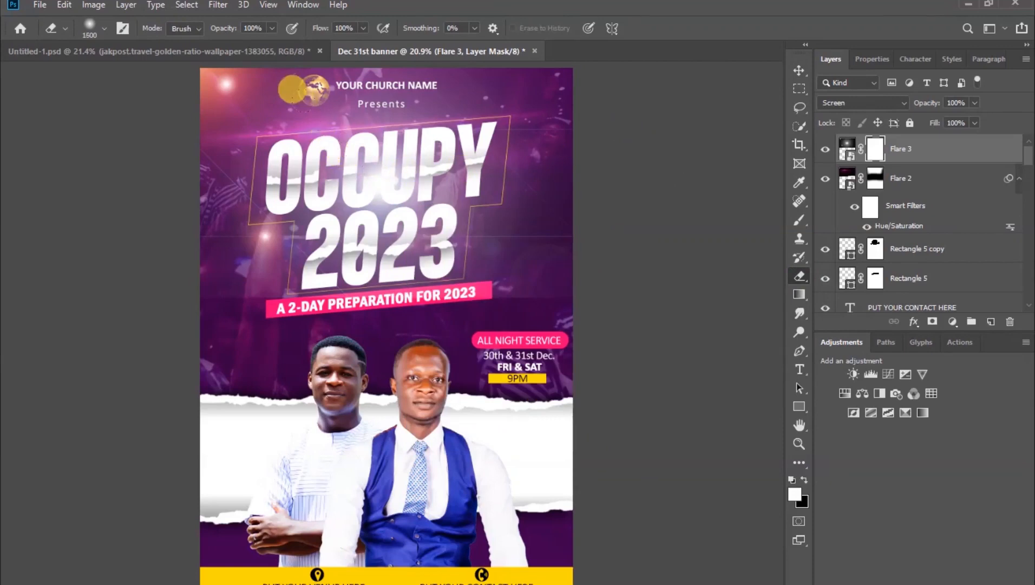
{"action": "left_click", "coordinate": [386, 172]}
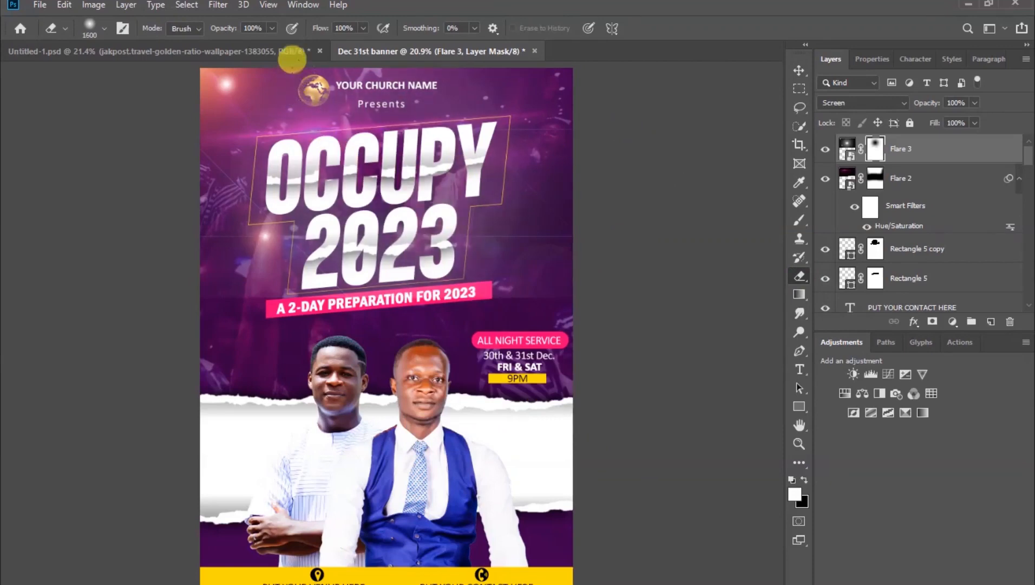
{"action": "left_click", "coordinate": [385, 135]}
{"action": "mouse_move", "coordinate": [416, 88]}
{"action": "left_mouse_down"}
{"action": "mouse_move", "coordinate": [436, 187]}
{"action": "mouse_move", "coordinate": [387, 165]}
{"action": "left_mouse_up"}
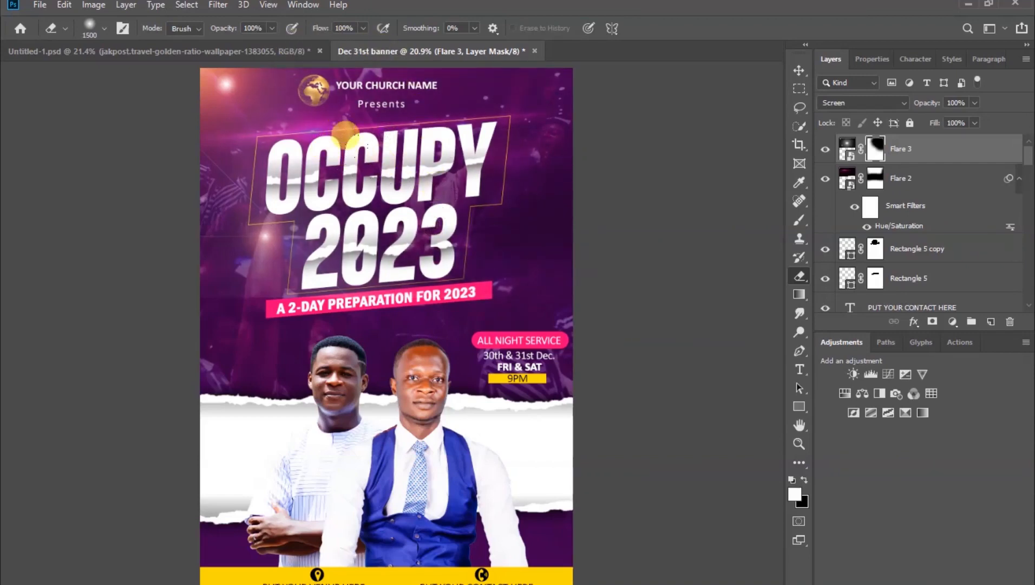
Erase more of the Flare 3 haze around the 2023 text on its mask with a smaller soft eraser, up to 700 px
{"action": "key", "text": "bracketleft"}
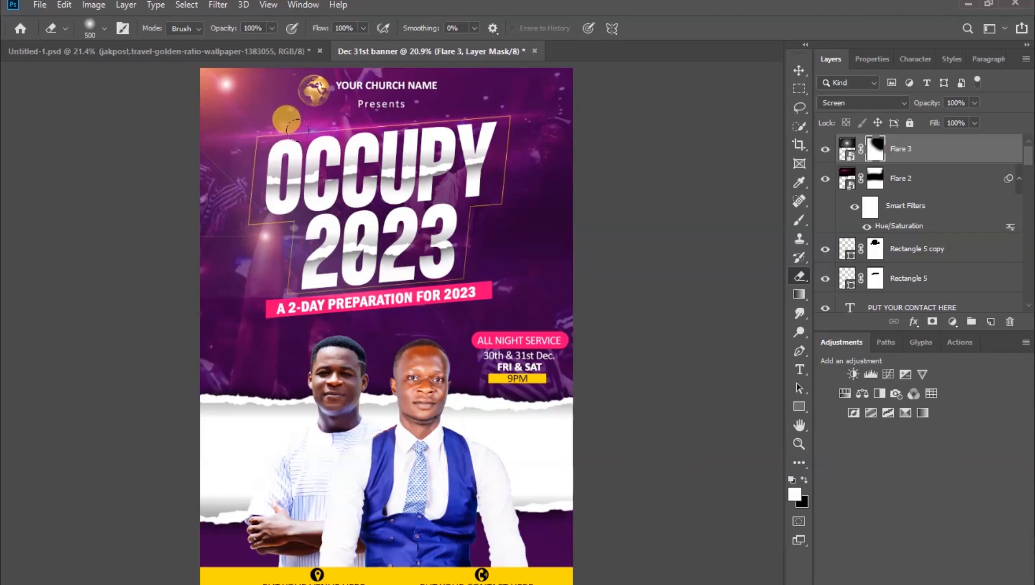
{"action": "key", "text": "bracketleft"}
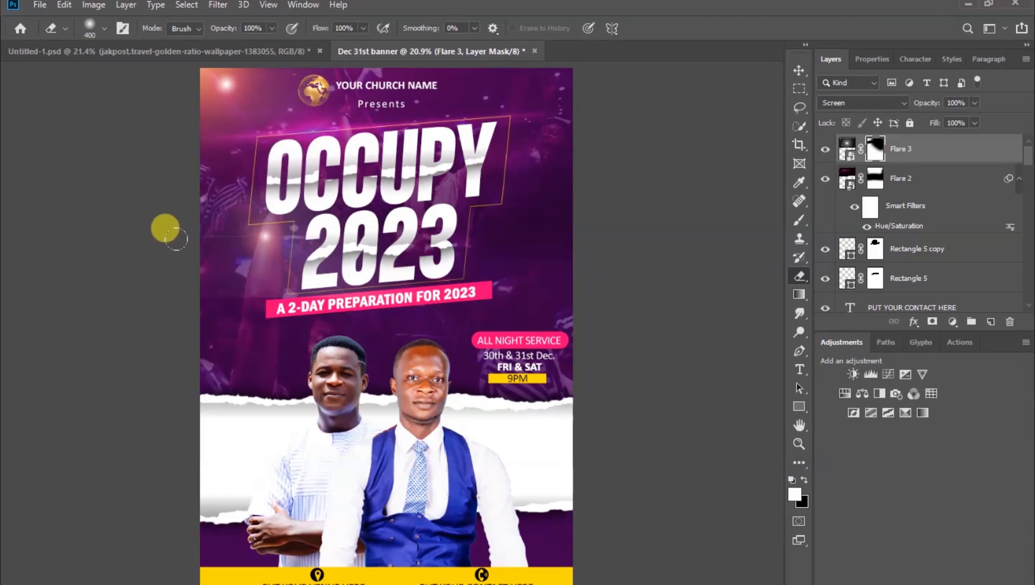
{"action": "key", "text": "bracketright"}
{"action": "key", "text": "bracketright"}
{"action": "mouse_move", "coordinate": [219, 289]}
{"action": "left_mouse_down"}
{"action": "mouse_move", "coordinate": [314, 298]}
{"action": "mouse_move", "coordinate": [373, 271]}
{"action": "left_mouse_up"}
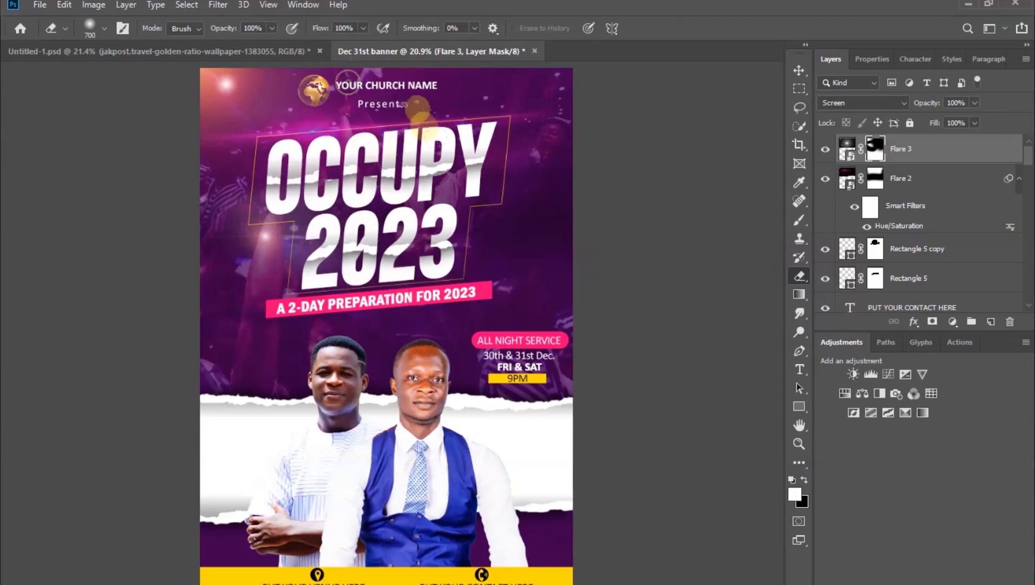
{"action": "left_click", "coordinate": [799, 72]}
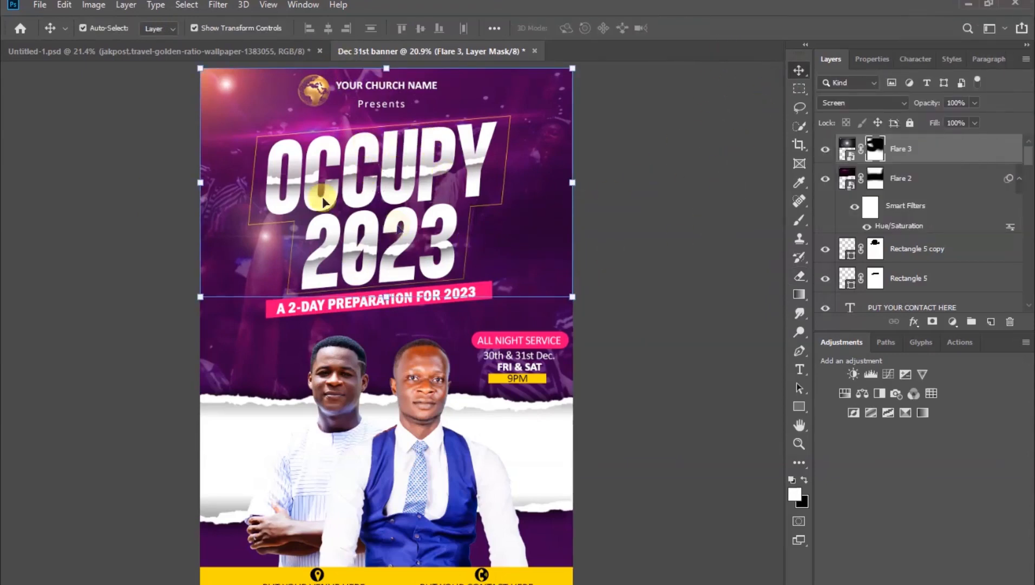
Darken the Flare 3 mask with Curves, using a single midpoint at input 160 and output 91
{"action": "left_click", "coordinate": [94, 7]}
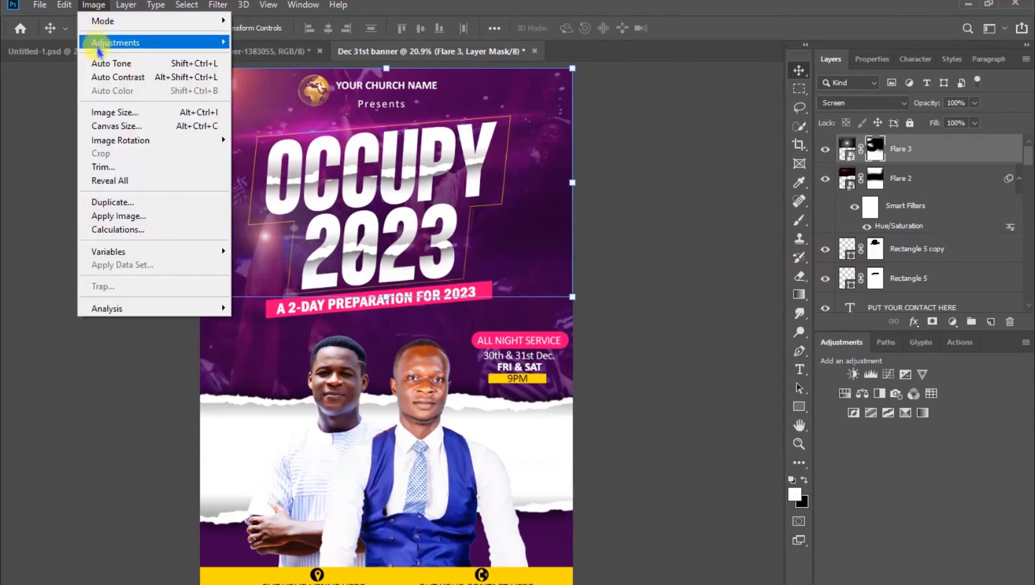
{"action": "mouse_move", "coordinate": [149, 43]}
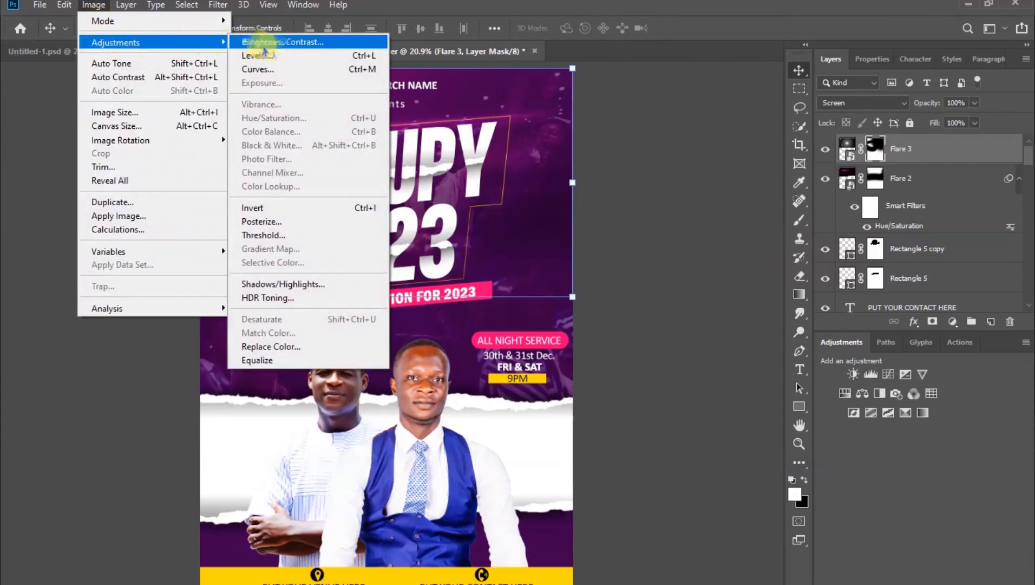
{"action": "left_click", "coordinate": [319, 75]}
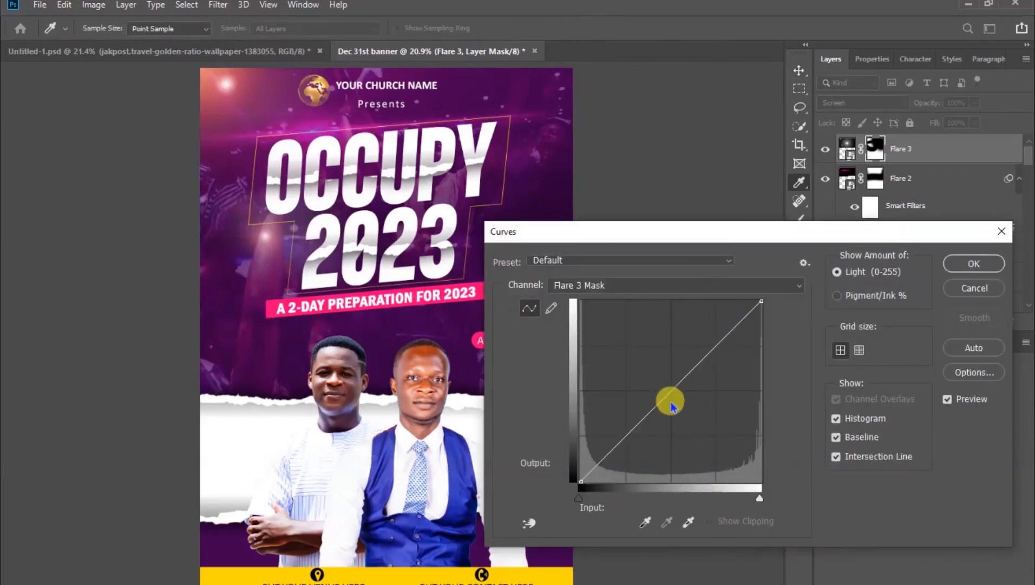
{"action": "left_click_drag", "start_coordinate": [670, 391], "coordinate": [692, 410]}
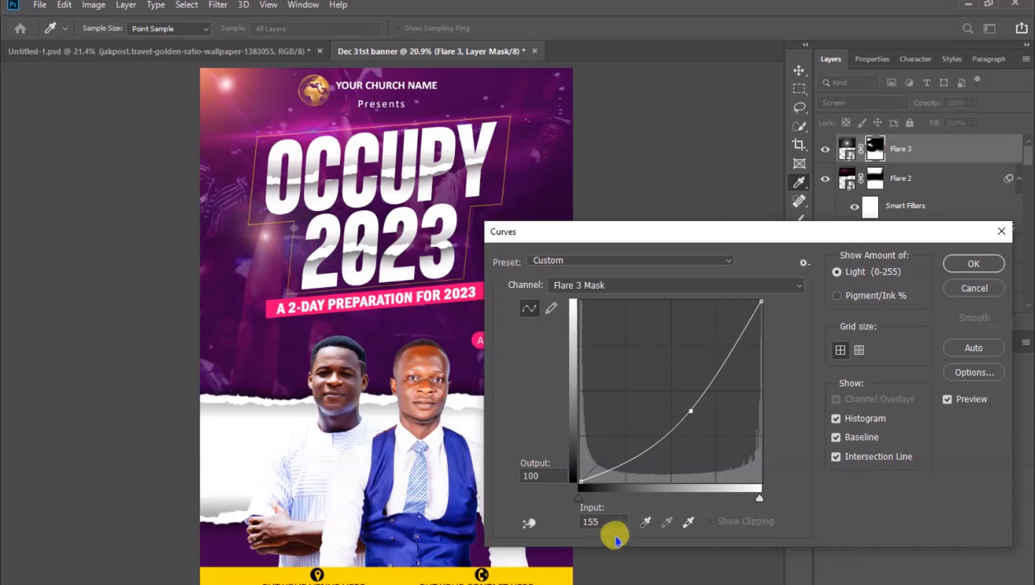
{"action": "left_click_drag", "start_coordinate": [693, 412], "coordinate": [699, 415]}
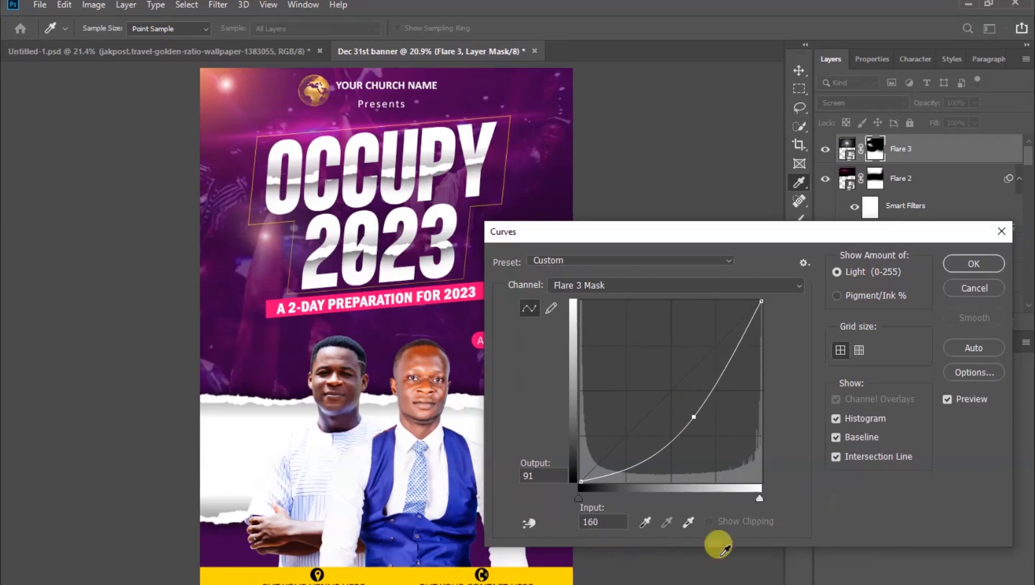
{"action": "left_click", "coordinate": [971, 263]}
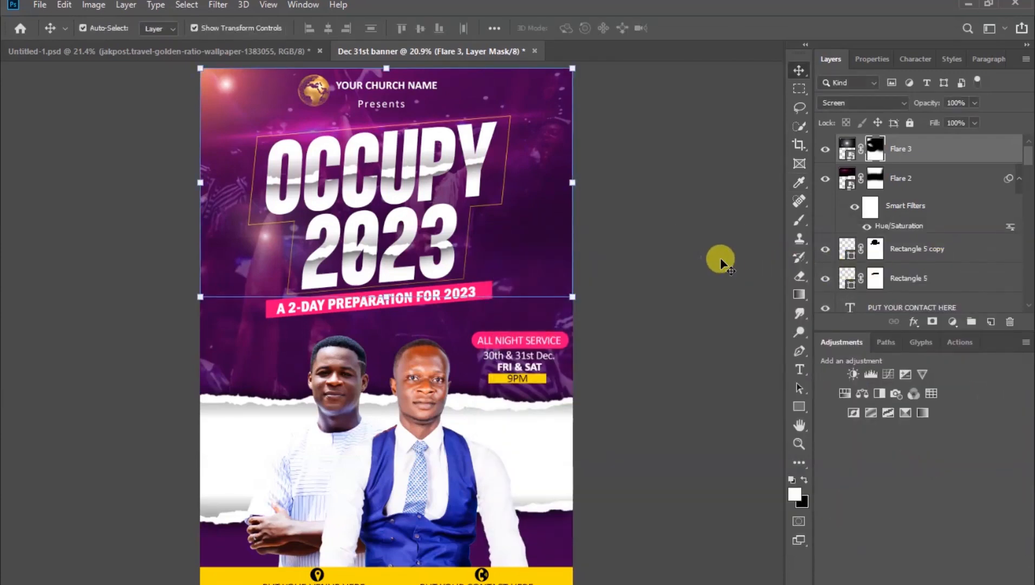
{"action": "left_click", "coordinate": [721, 263]}
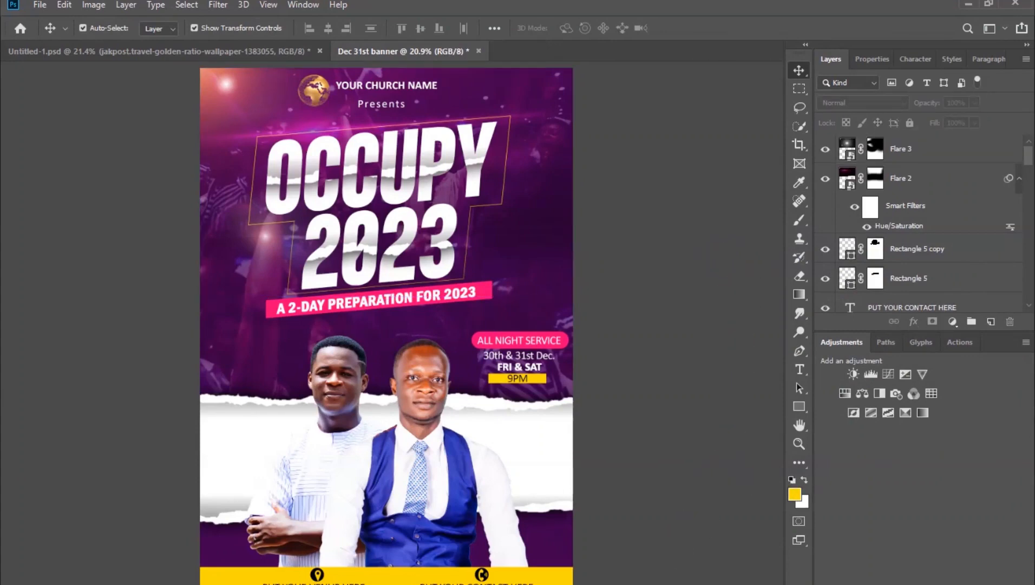
Place the Falre 4 image from the Downloads folder, shrink it to a small sparkle and position it just above the torn paper's left end
{"action": "key", "text": "alt+Tab"}
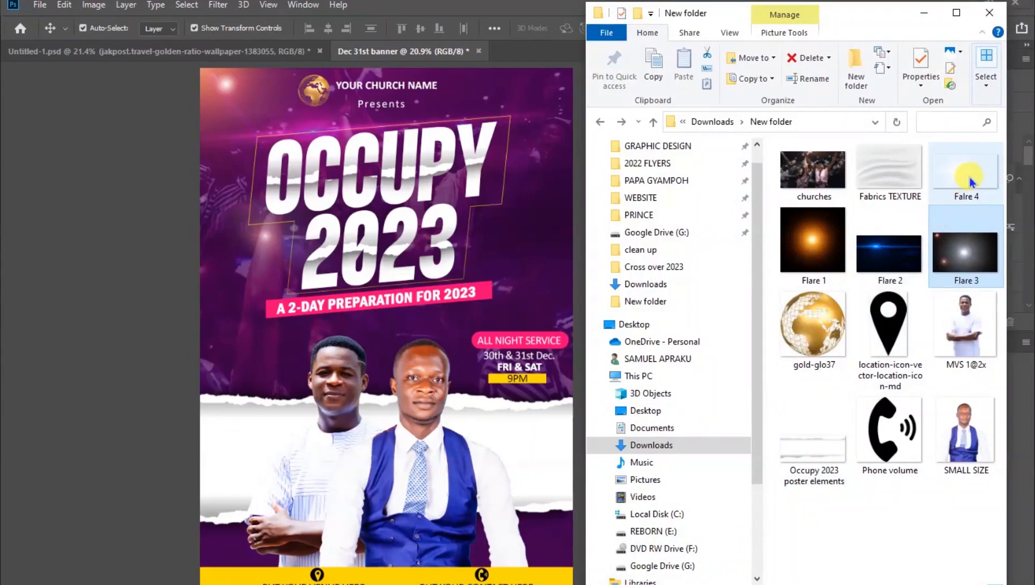
{"action": "left_click_drag", "start_coordinate": [969, 177], "coordinate": [244, 347]}
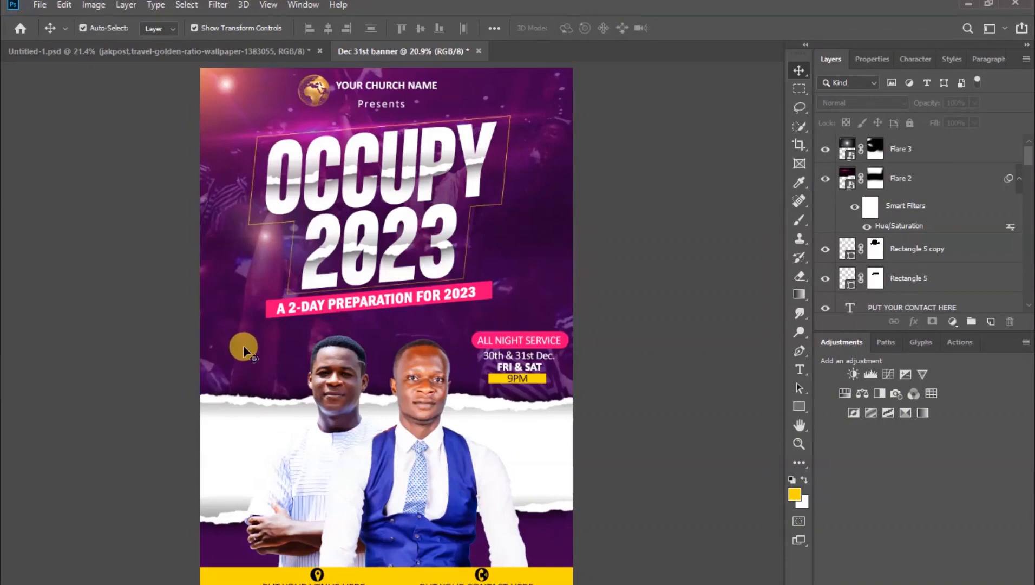
{"action": "left_click_drag", "start_coordinate": [365, 333], "coordinate": [302, 345]}
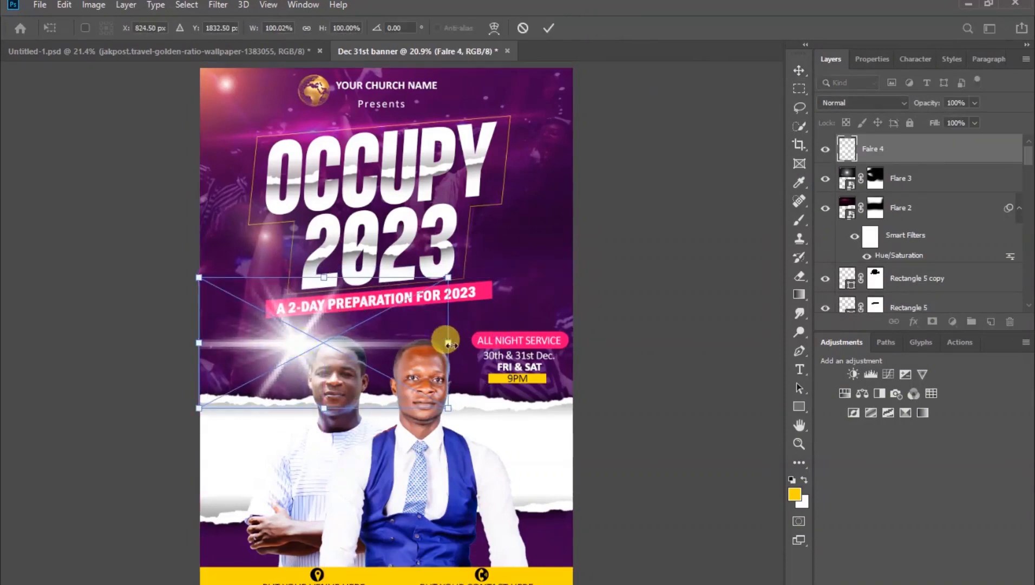
{"action": "left_click_drag", "start_coordinate": [447, 342], "coordinate": [321, 346]}
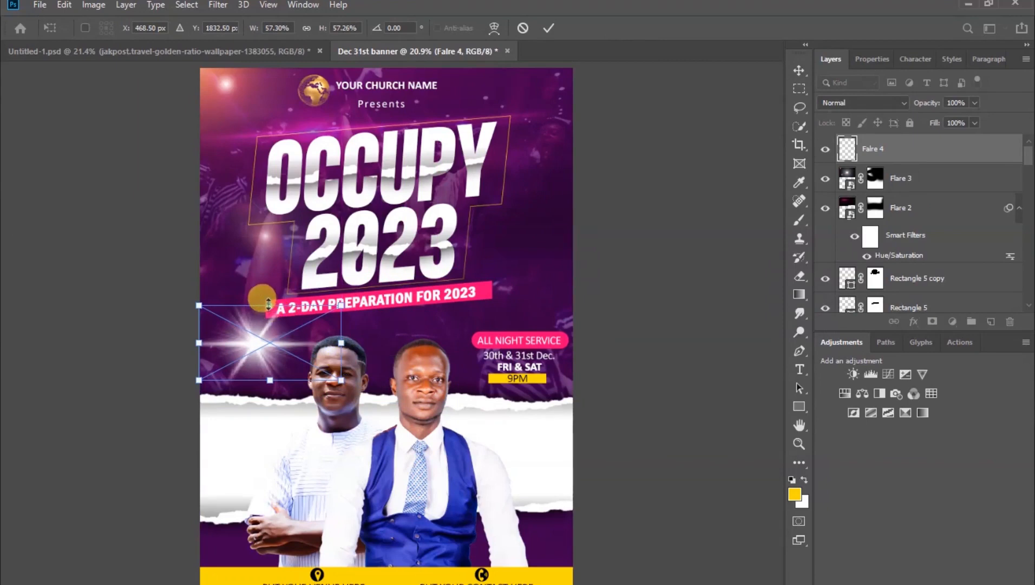
{"action": "left_click_drag", "start_coordinate": [268, 305], "coordinate": [267, 317]}
{"action": "left_click_drag", "start_coordinate": [329, 350], "coordinate": [232, 383]}
{"action": "left_click", "coordinate": [548, 28]}
{"action": "left_click", "coordinate": [654, 165]}
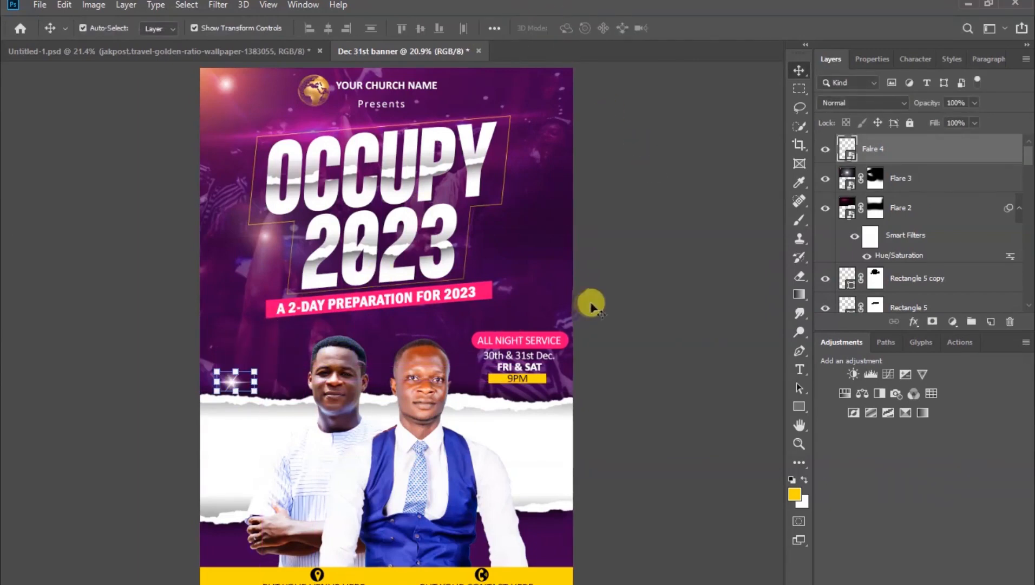
Add a two-line text with "With:" and the speaker's name on the white strip beside the speaker in the blue vest
{"action": "left_click", "coordinate": [660, 257]}
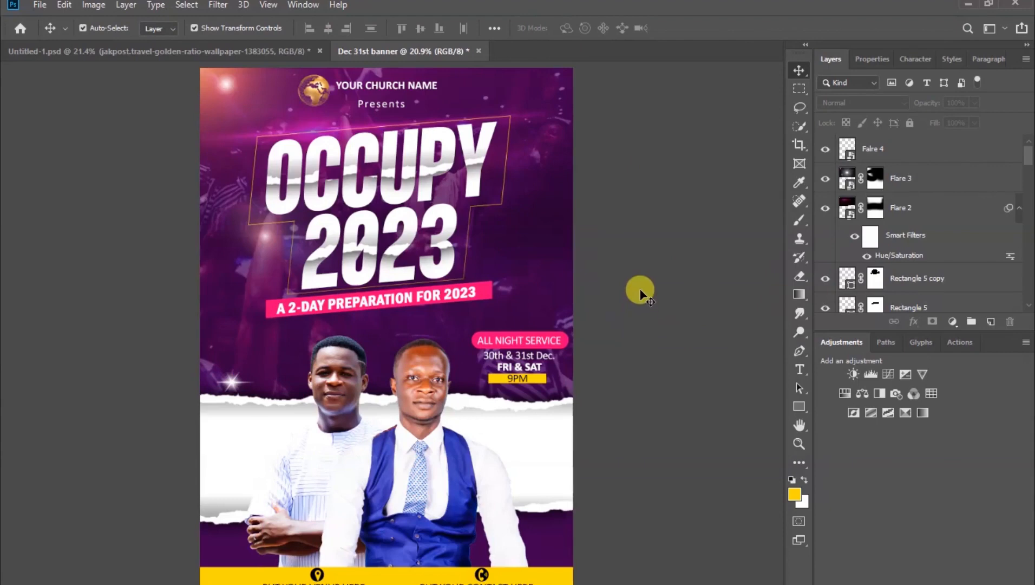
{"action": "left_click", "coordinate": [800, 370]}
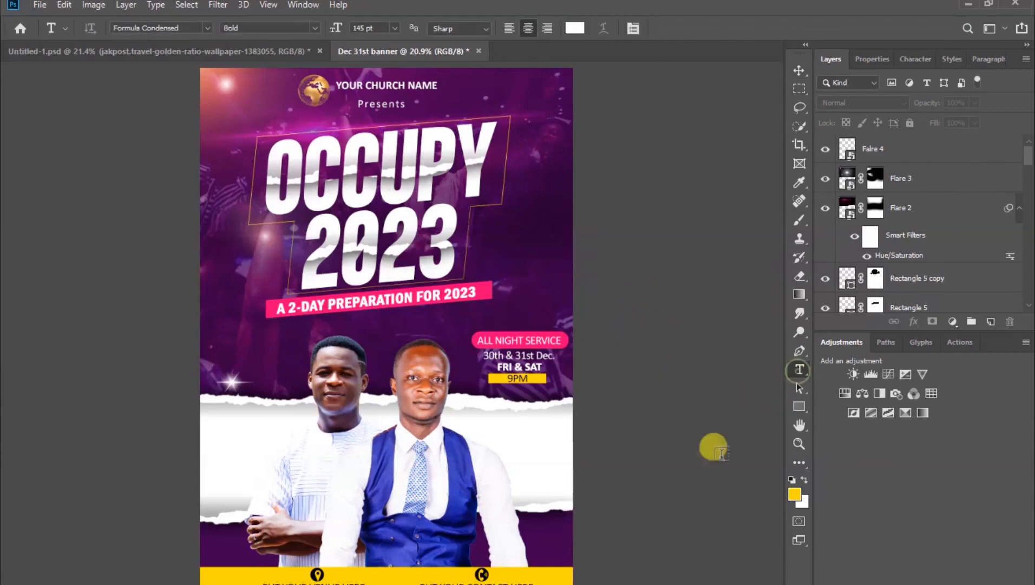
{"action": "left_click", "coordinate": [515, 441]}
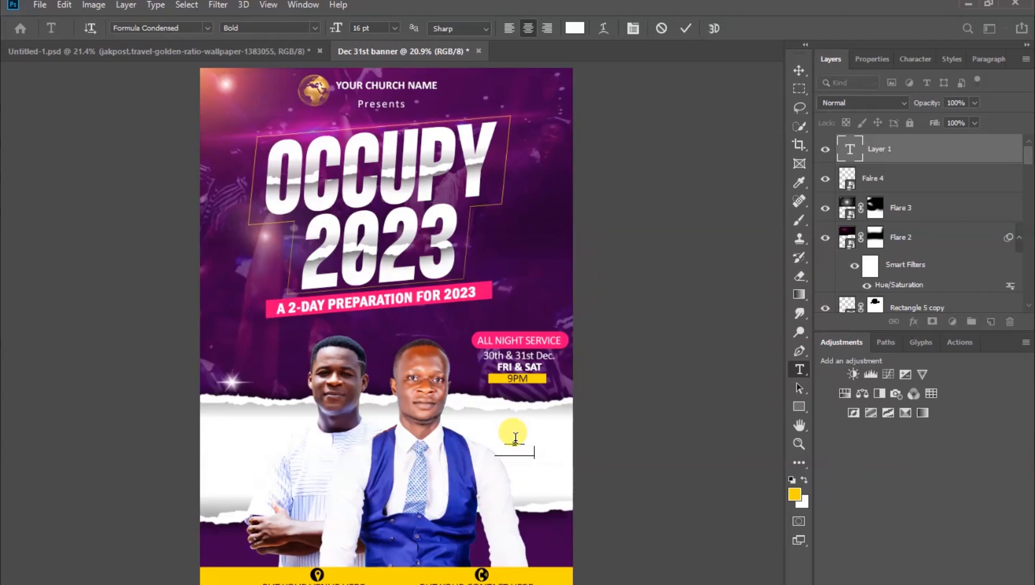
{"action": "left_click", "coordinate": [686, 29]}
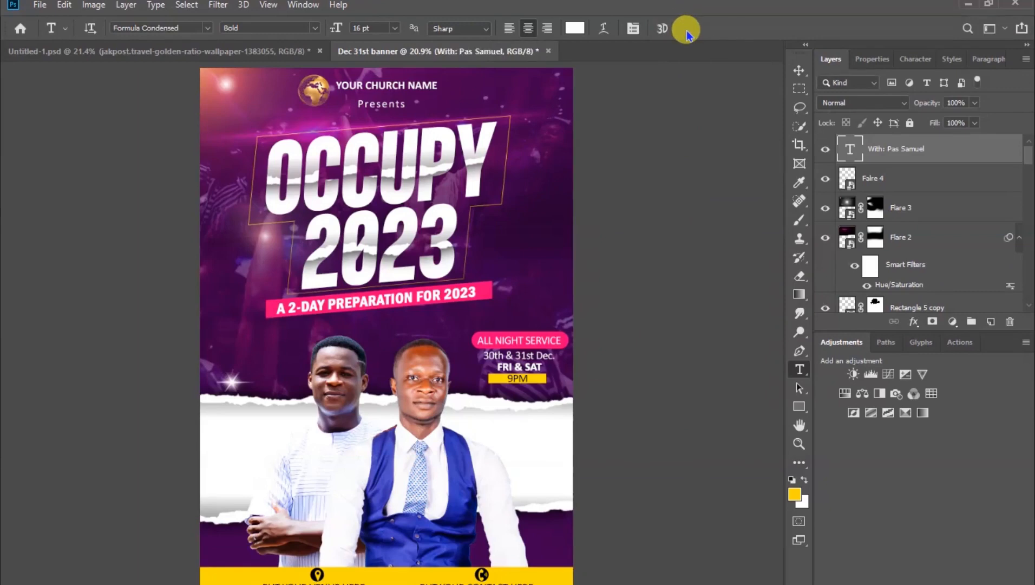
Left-align the new speaker caption and set its text colour to black, 000000
{"action": "left_click", "coordinate": [867, 60]}
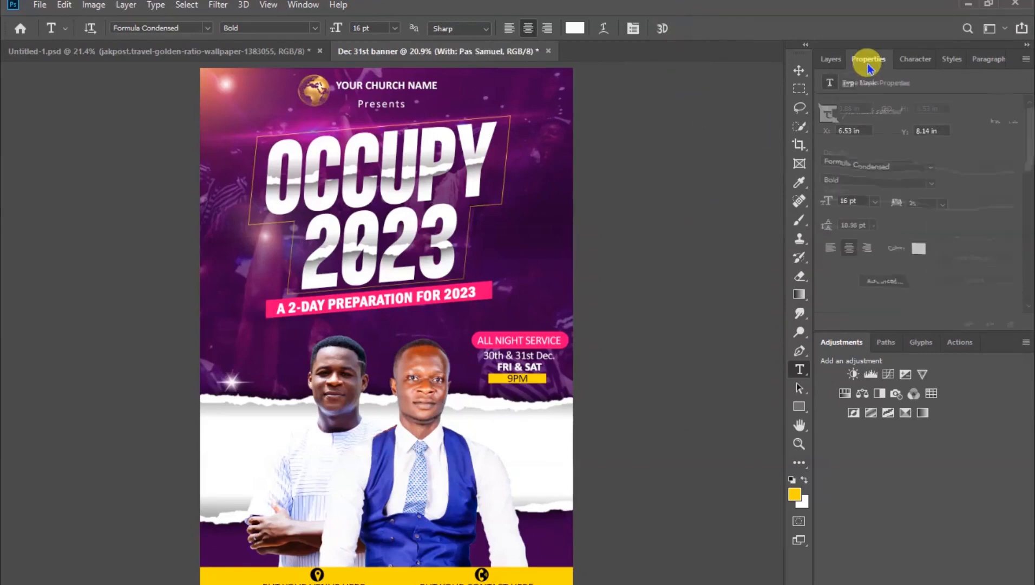
{"action": "left_click", "coordinate": [829, 247]}
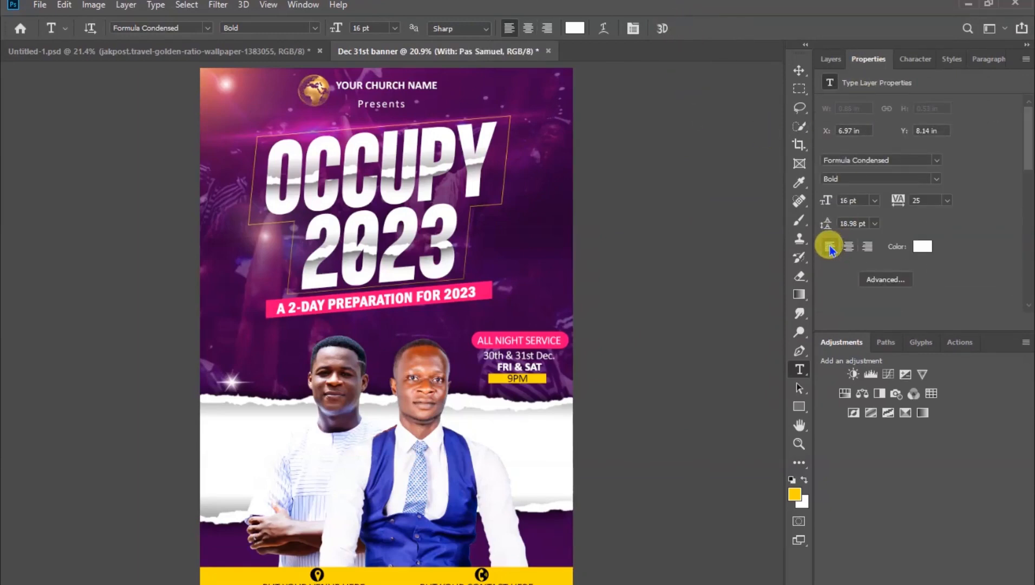
{"action": "left_click", "coordinate": [921, 248]}
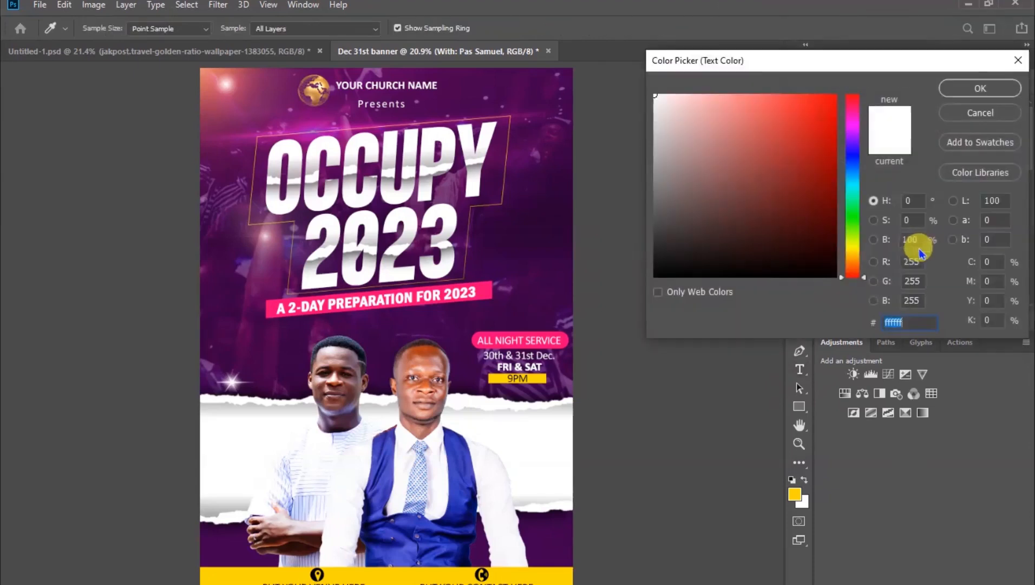
{"action": "left_click", "coordinate": [789, 276]}
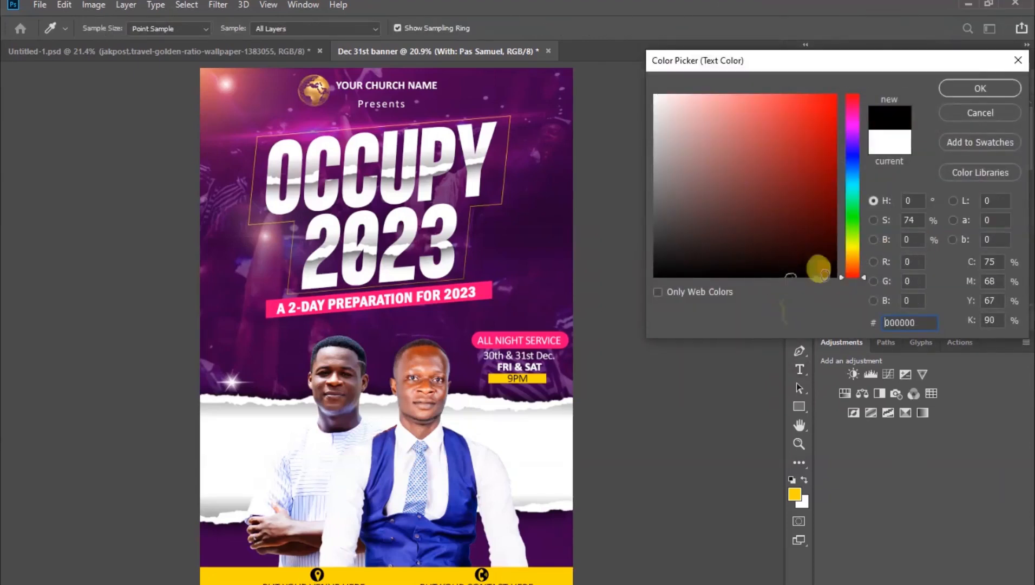
{"action": "left_click", "coordinate": [965, 96]}
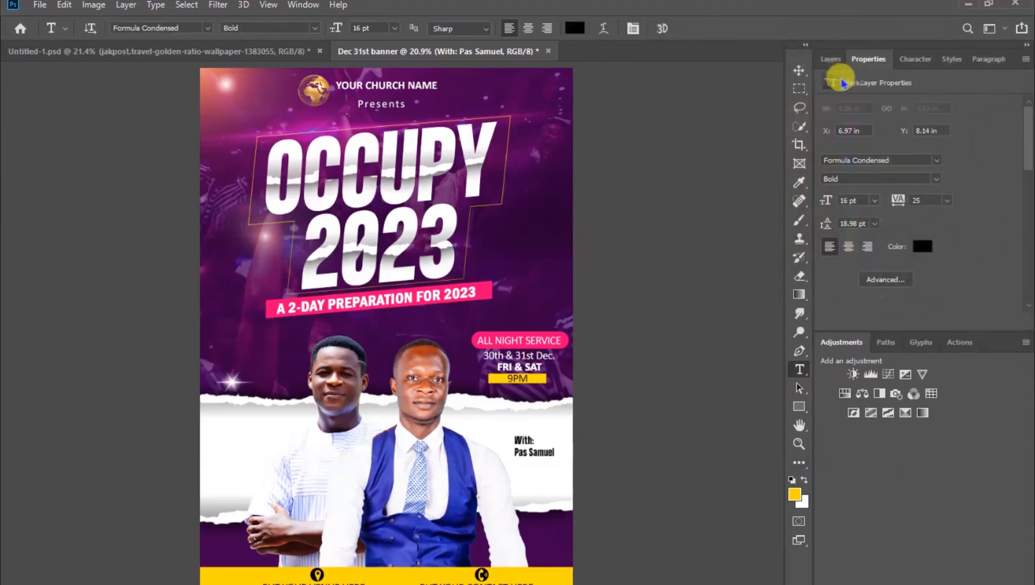
Position the speaker caption on the white strip beside the blue-vested speaker's shoulder, below the 9PM label
{"action": "left_click", "coordinate": [796, 70]}
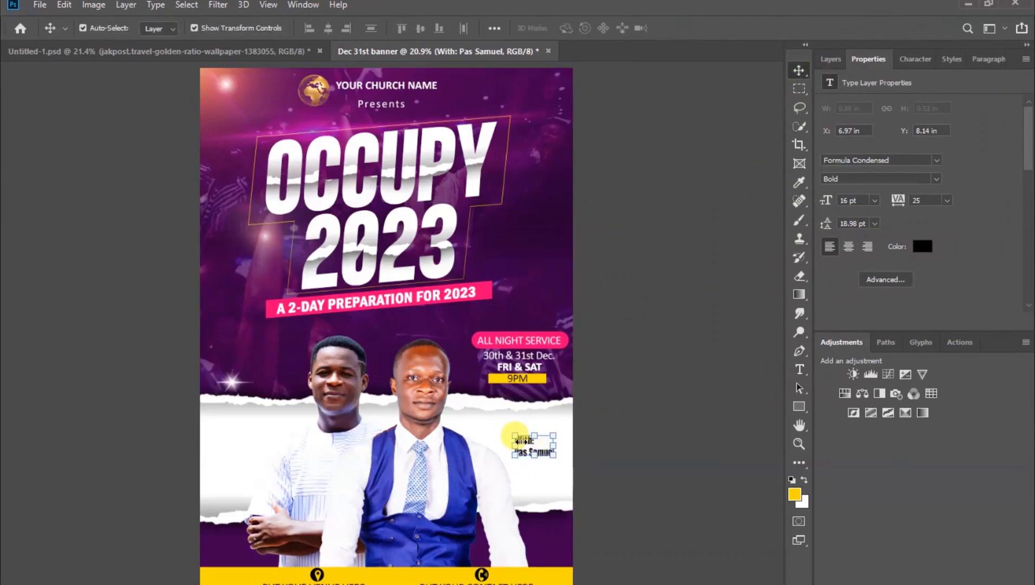
{"action": "left_click_drag", "start_coordinate": [528, 445], "coordinate": [521, 435]}
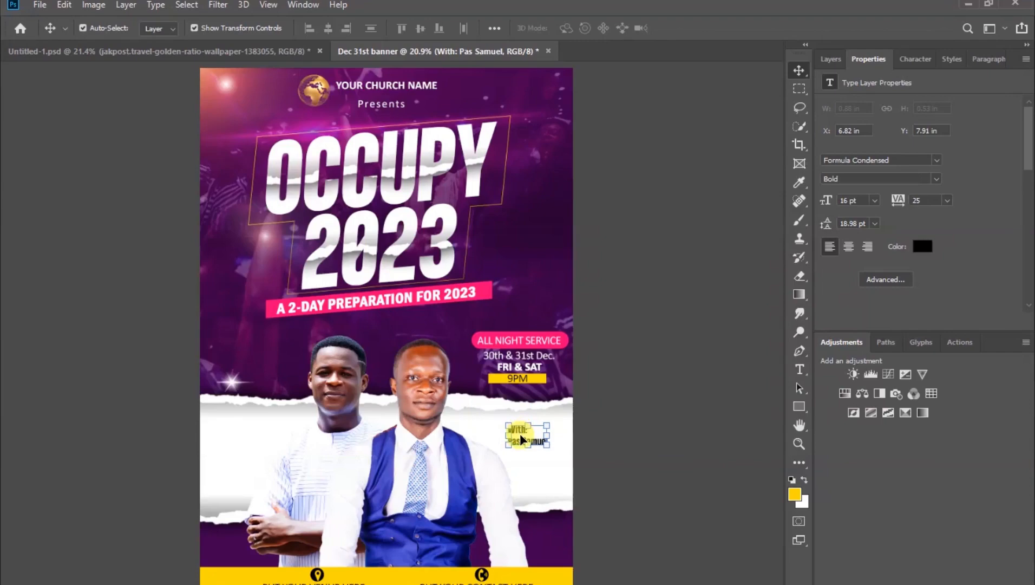
{"action": "scroll", "coordinate": [521, 439], "scroll_direction": "up", "scroll_amount": 6}
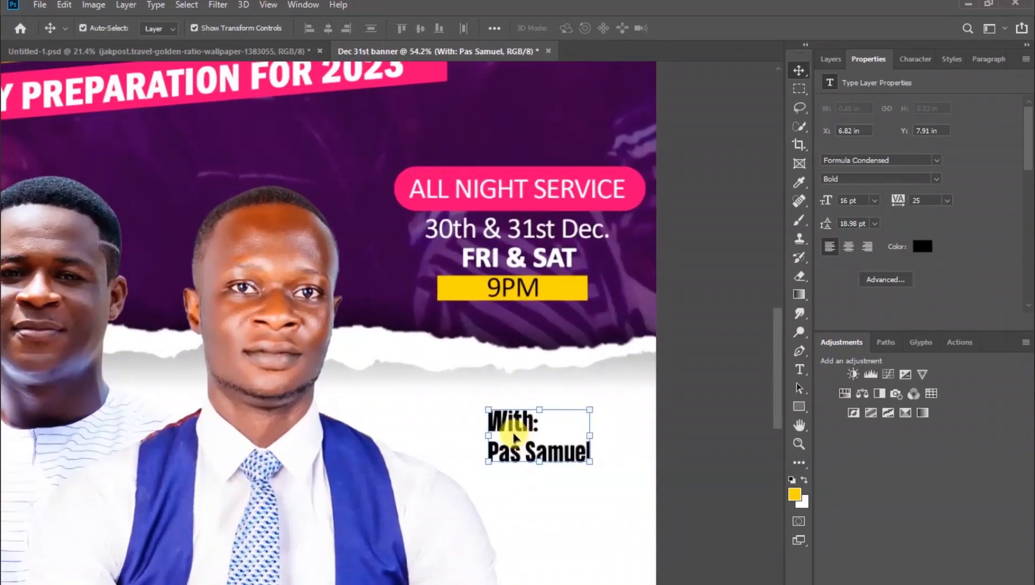
{"action": "left_click_drag", "start_coordinate": [513, 428], "coordinate": [514, 466]}
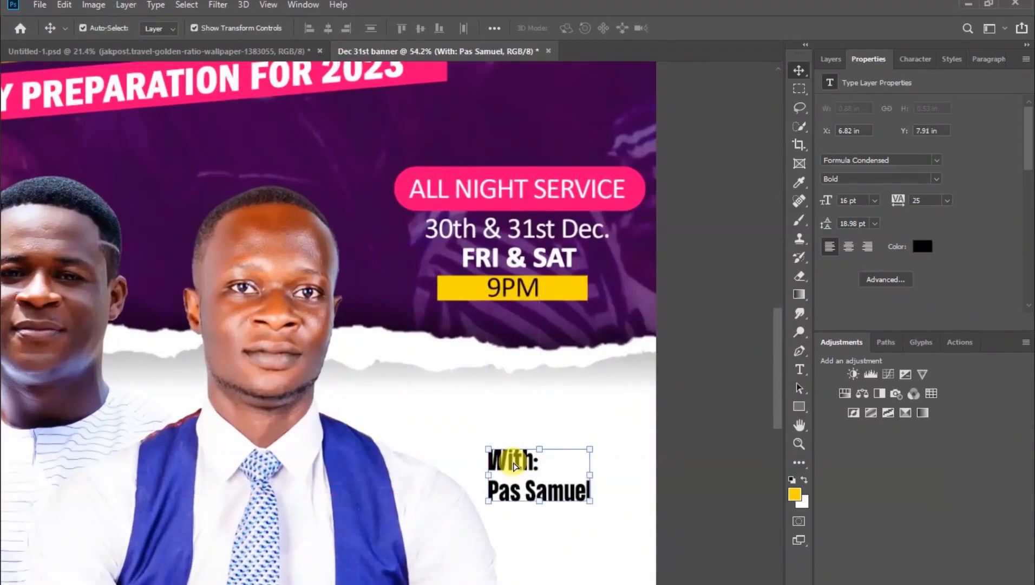
Recolour only the word "With:" in the caption to the ALL NIGHT SERVICE badge's pink, fe0072
{"action": "double_click", "coordinate": [514, 466]}
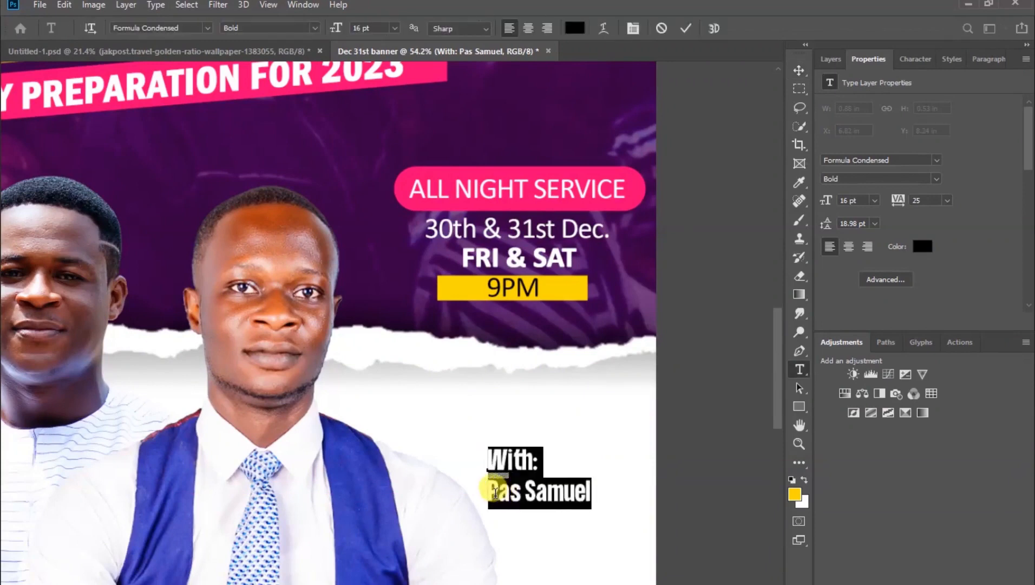
{"action": "left_click_drag", "start_coordinate": [488, 459], "coordinate": [539, 459]}
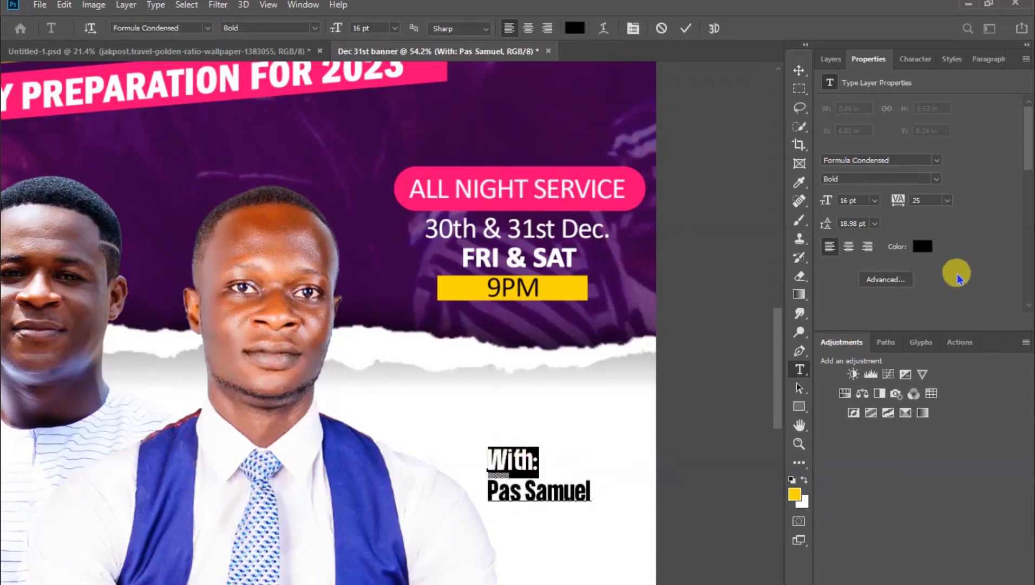
{"action": "left_click", "coordinate": [923, 245]}
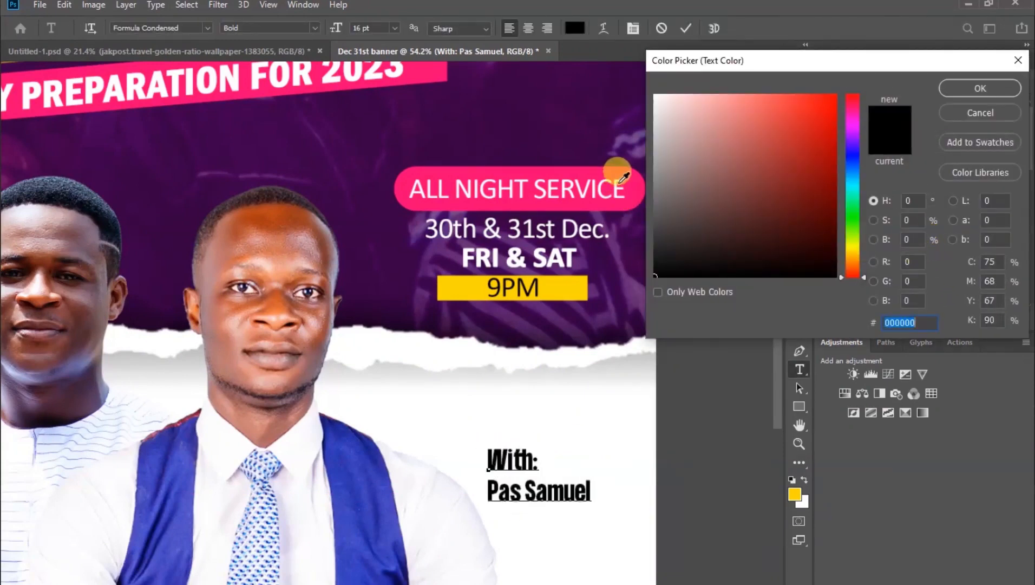
{"action": "left_click", "coordinate": [619, 176]}
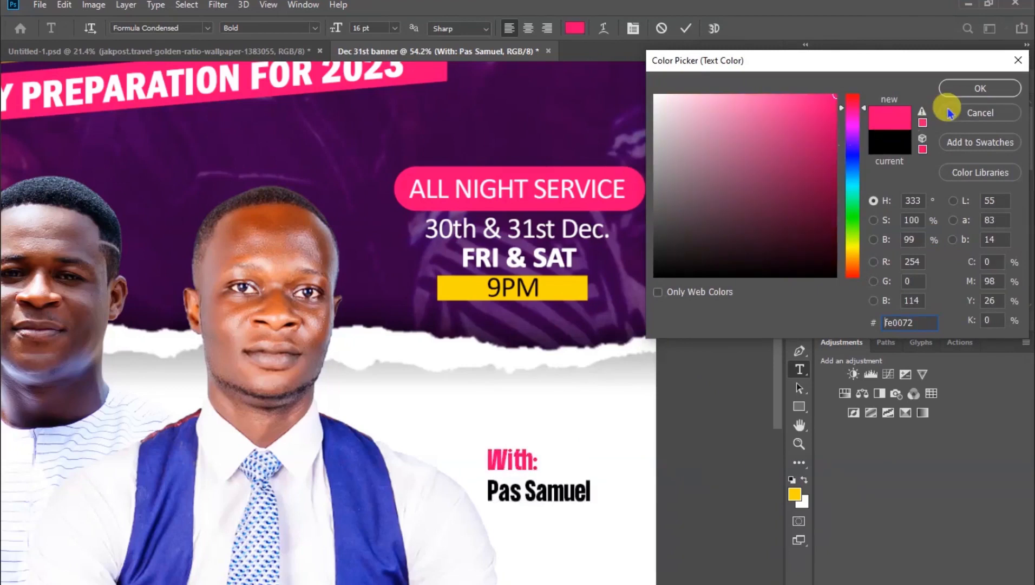
{"action": "left_click", "coordinate": [947, 88]}
{"action": "key", "text": "ctrl+Return"}
{"action": "key", "text": "v"}
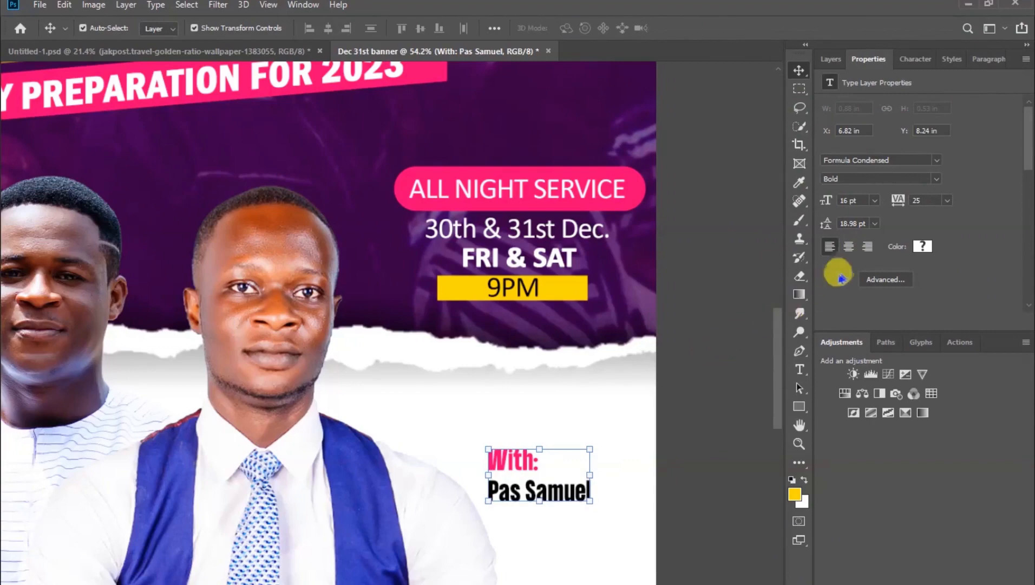
Tighten the speaker caption's leading to 16 pt and deselect the layer
{"action": "left_click", "coordinate": [875, 223]}
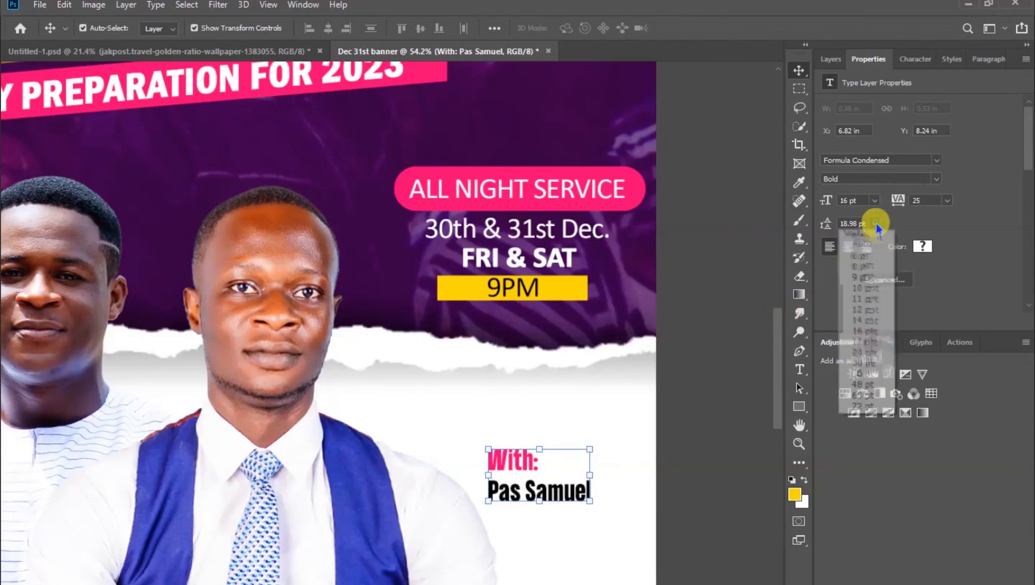
{"action": "left_click", "coordinate": [862, 329]}
{"action": "left_click", "coordinate": [687, 402]}
{"action": "scroll", "coordinate": [610, 459], "scroll_direction": "down", "scroll_amount": 6}
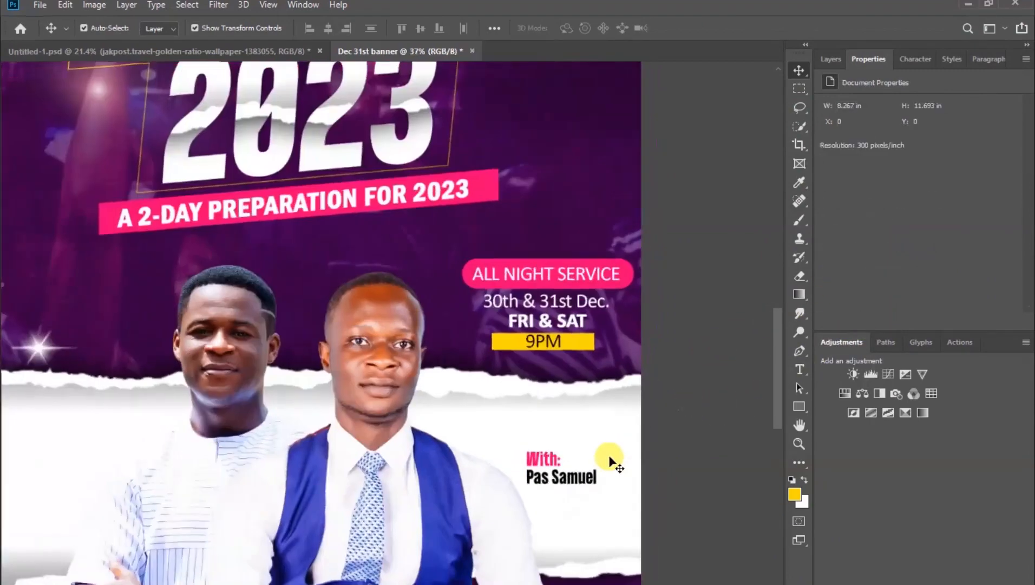
Duplicate the speaker caption to the opposite end of the white strip and replace the name with the second speaker's name
{"action": "left_click_drag", "start_coordinate": [563, 475], "coordinate": [123, 460]}
{"action": "double_click", "coordinate": [142, 473]}
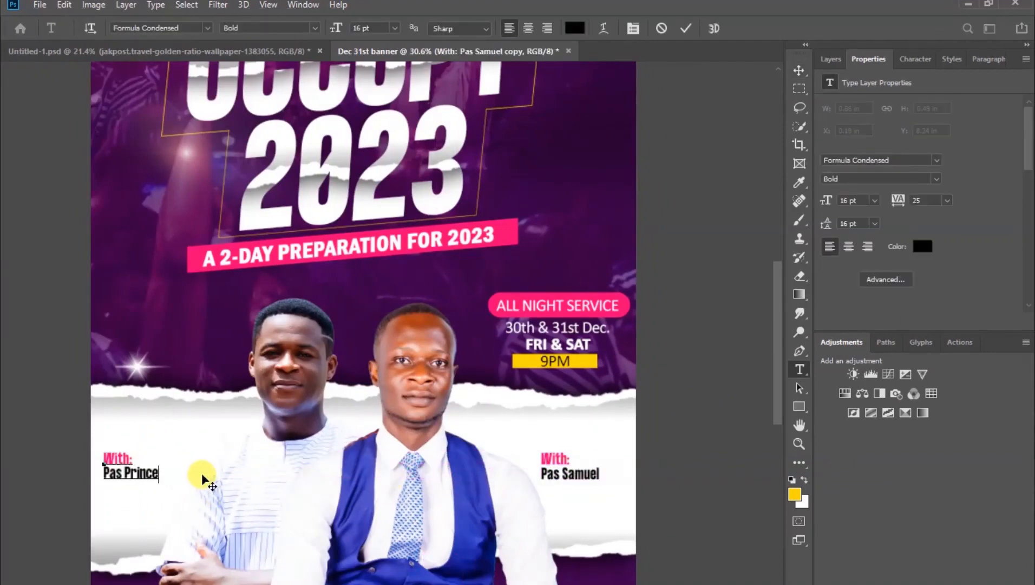
{"action": "left_click", "coordinate": [687, 30]}
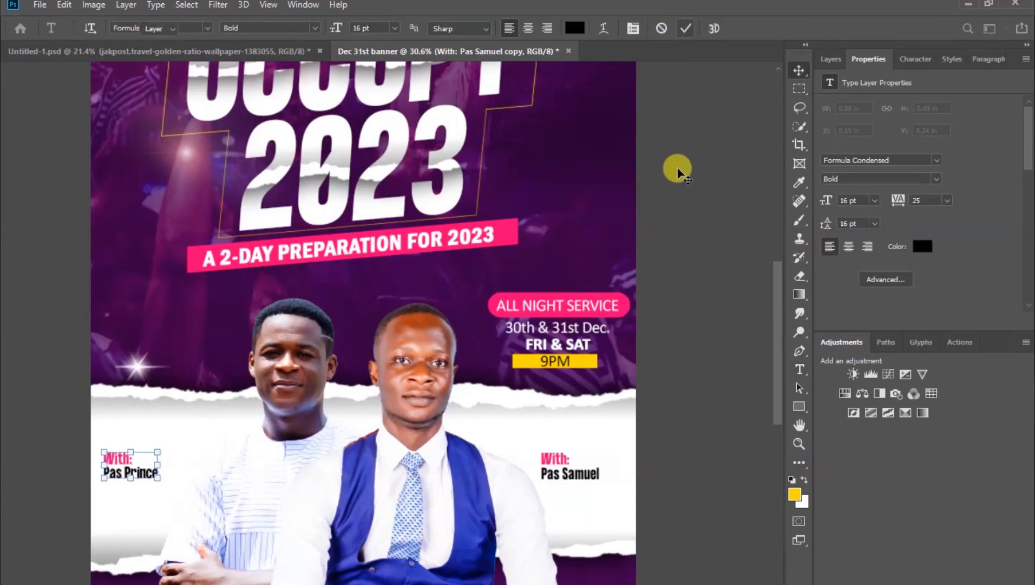
{"action": "key", "text": "v"}
{"action": "left_click", "coordinate": [503, 380]}
Open the Save As dialog for the finished flyer
{"action": "scroll", "coordinate": [504, 380], "scroll_direction": "down", "scroll_amount": 2}
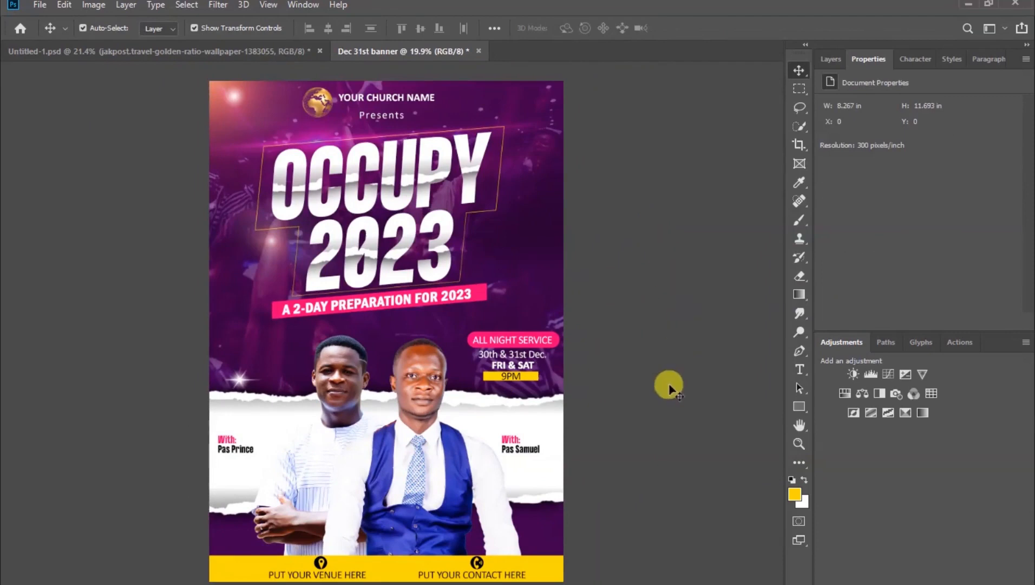
{"action": "left_click", "coordinate": [40, 5]}
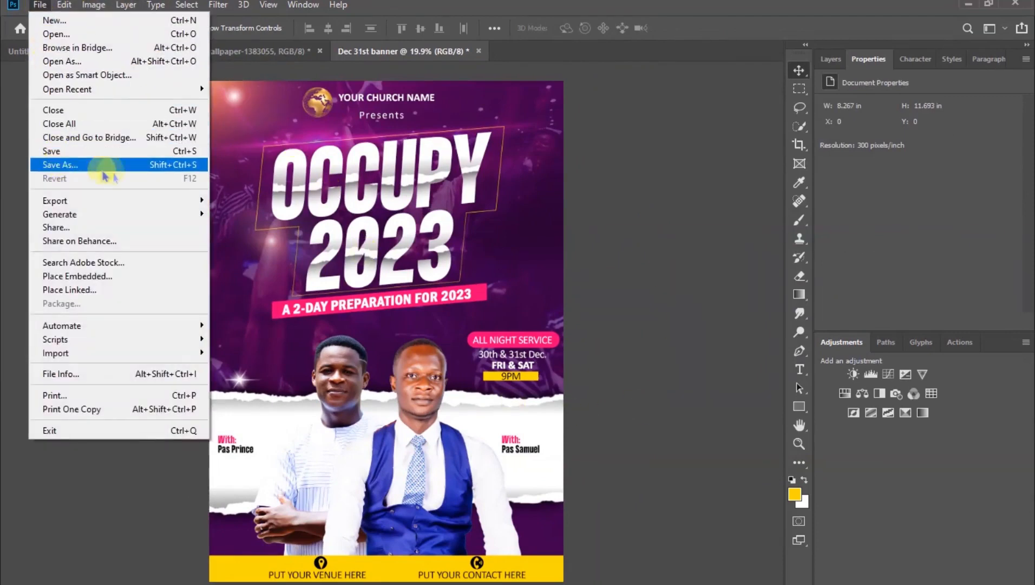
{"action": "left_click", "coordinate": [141, 166]}
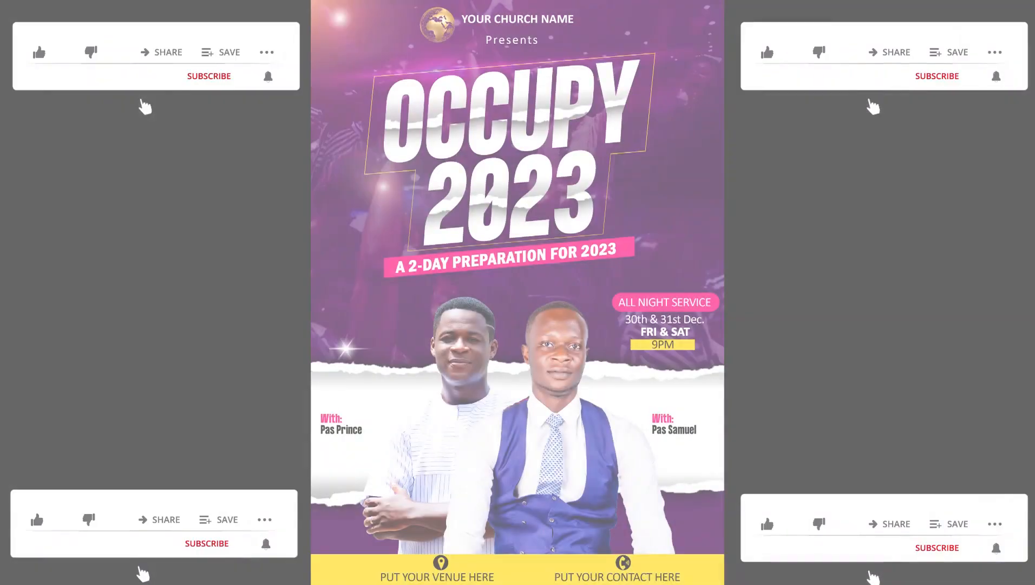